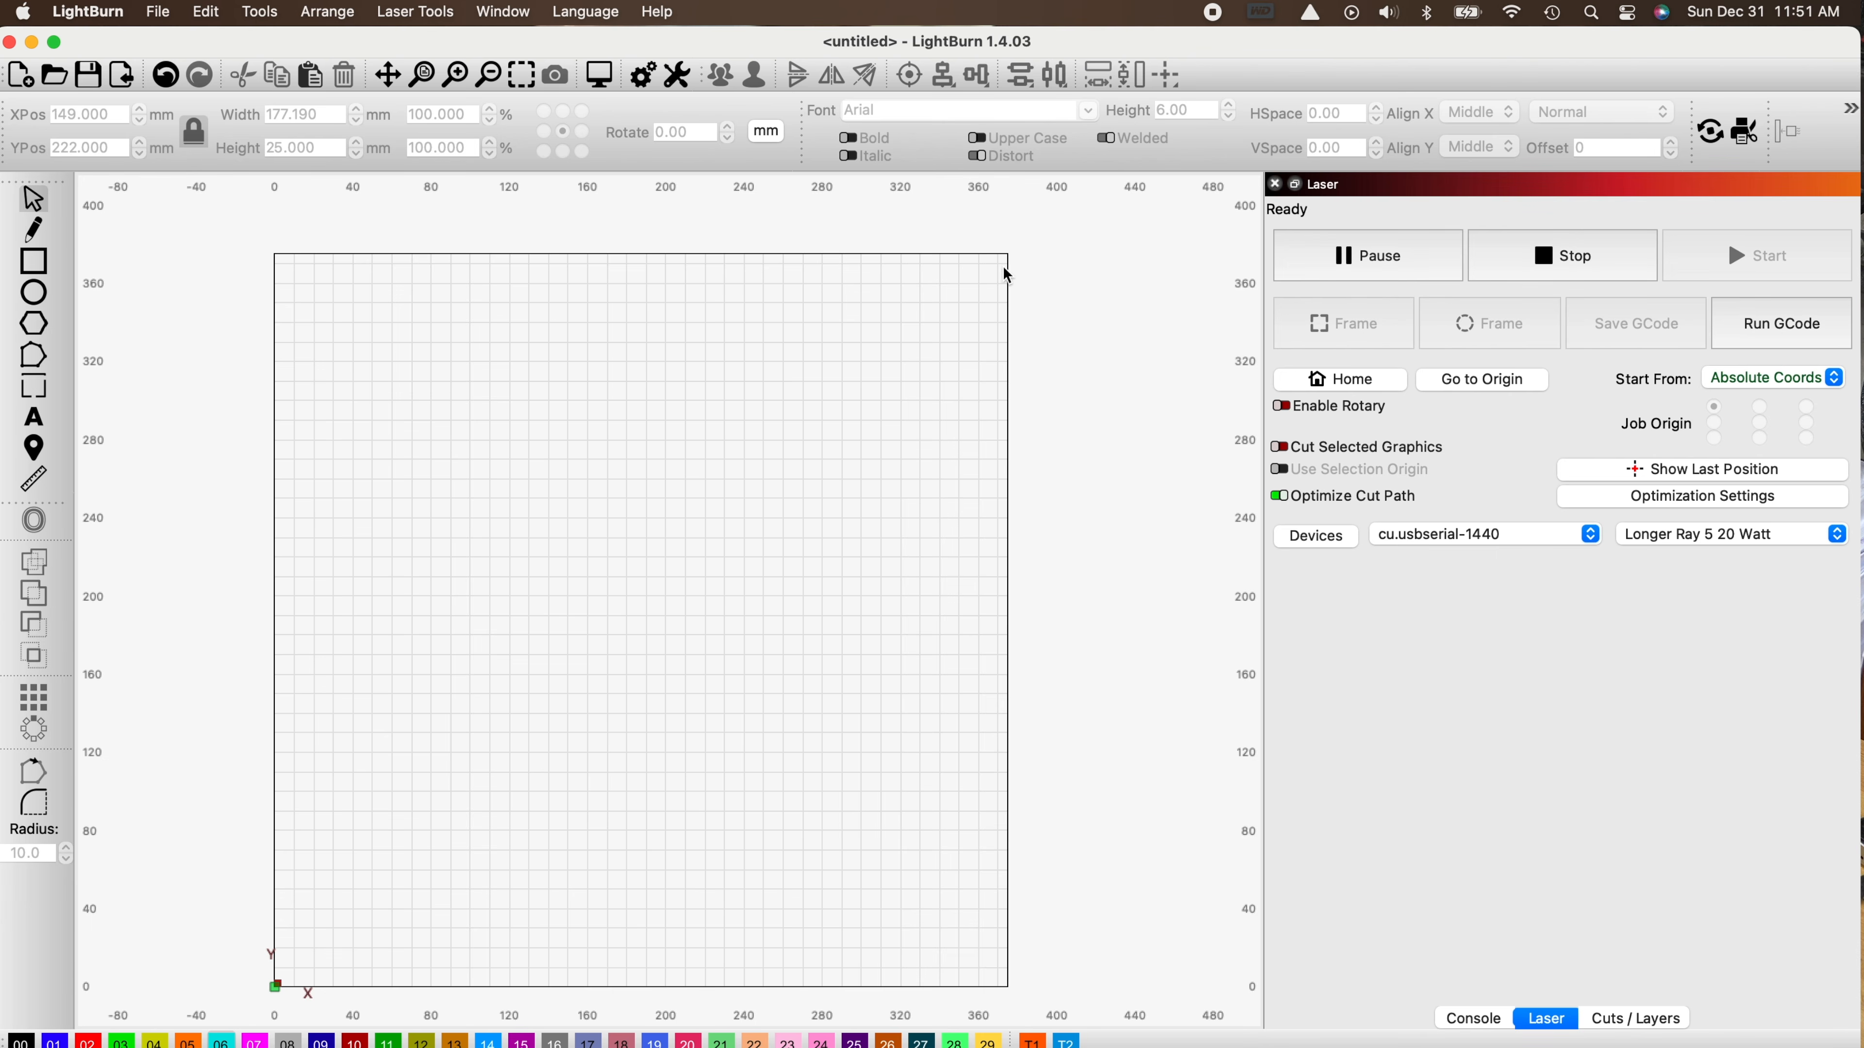
Inspect the work area's upper-right corner for the Longer Ray 5 20 Watt against the rulers.
scroll(1004, 266, "up", 3)
scroll(1008, 267, "up", 6)
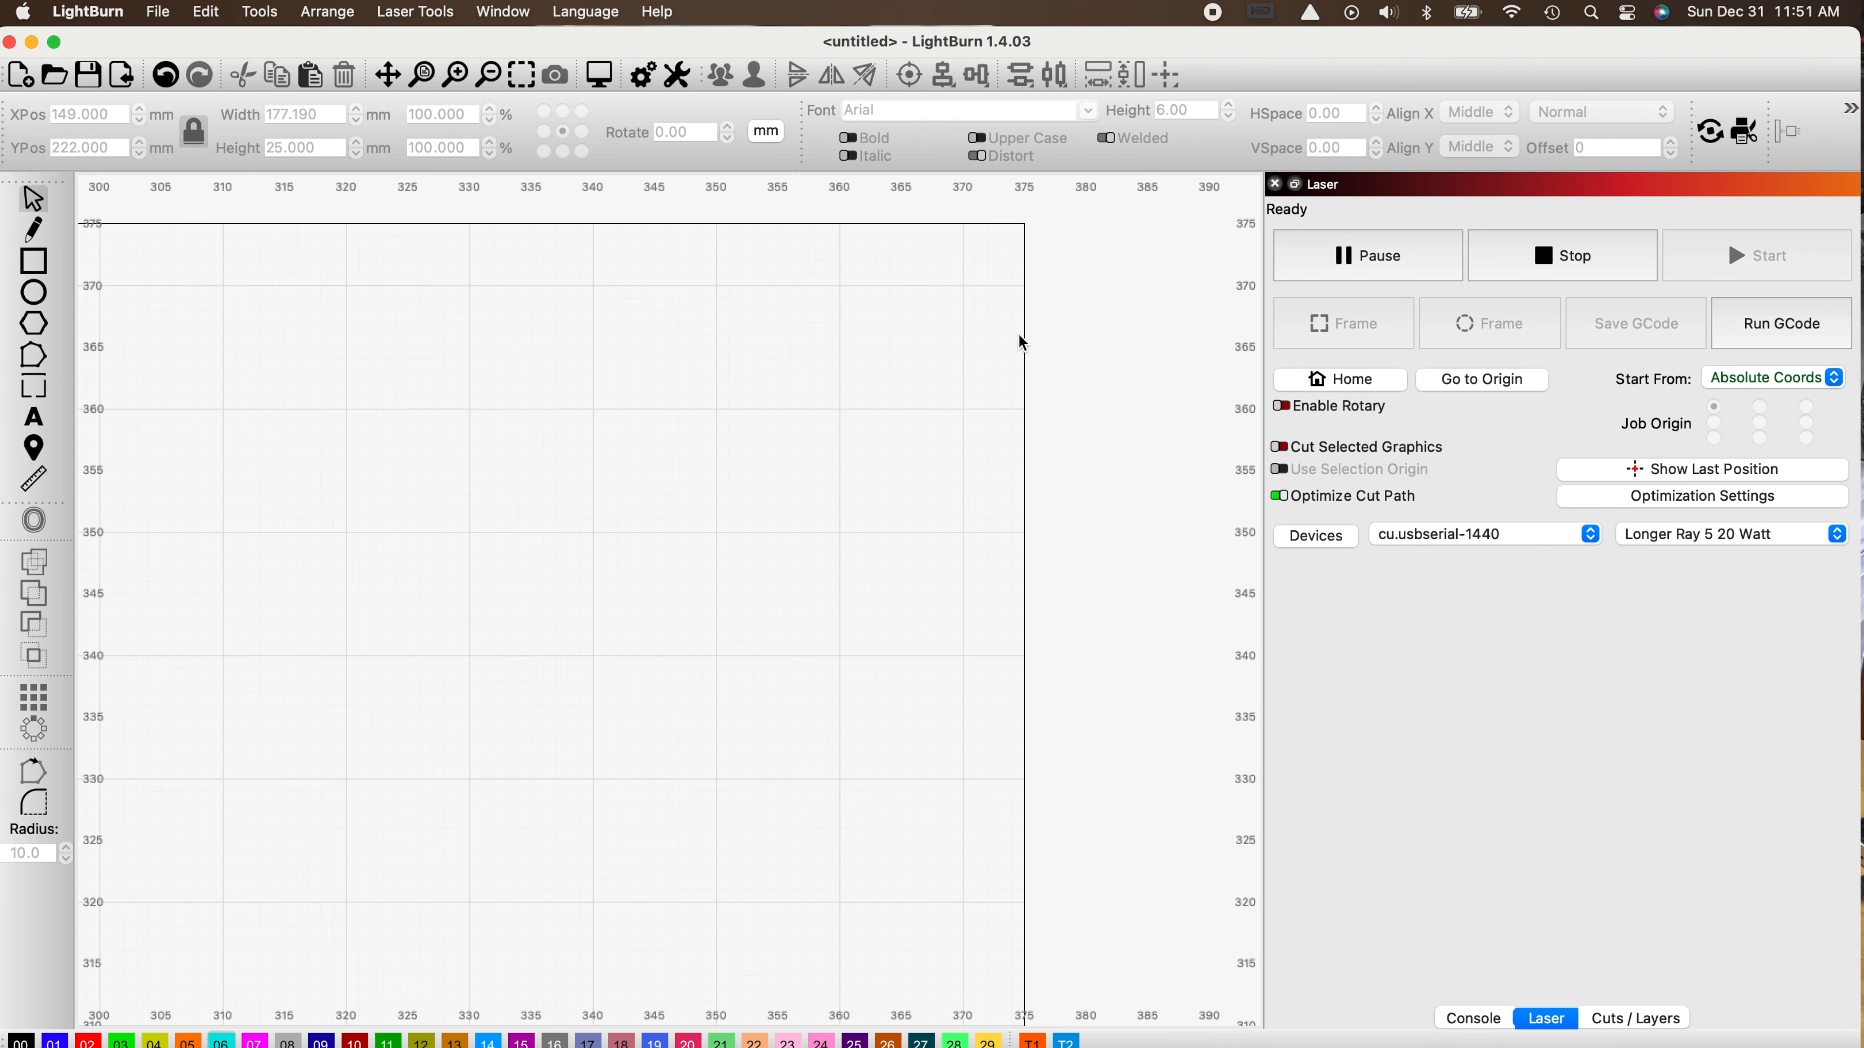
scroll(1022, 343, "down", 3)
scroll(1022, 343, "down", 3)
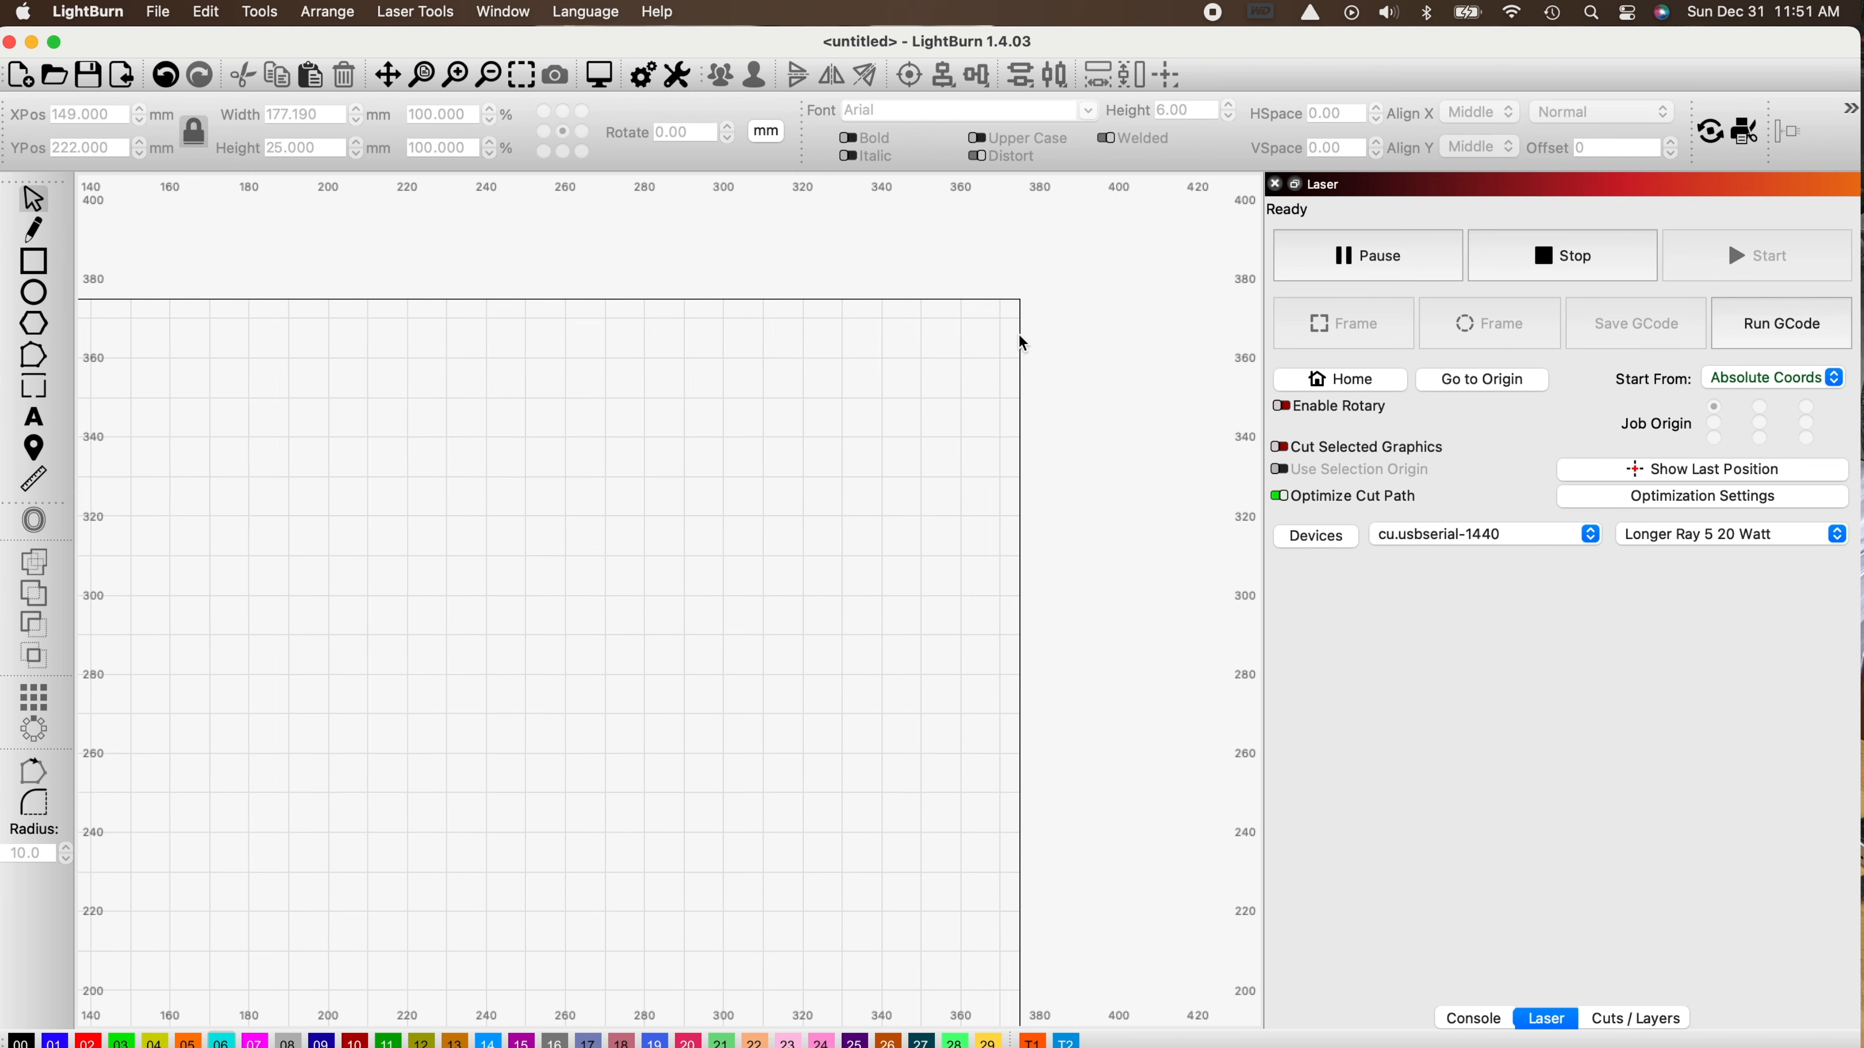
Switch the laser device to xTool D1 Pro and examine the extent of its work area.
left_click(1838, 539)
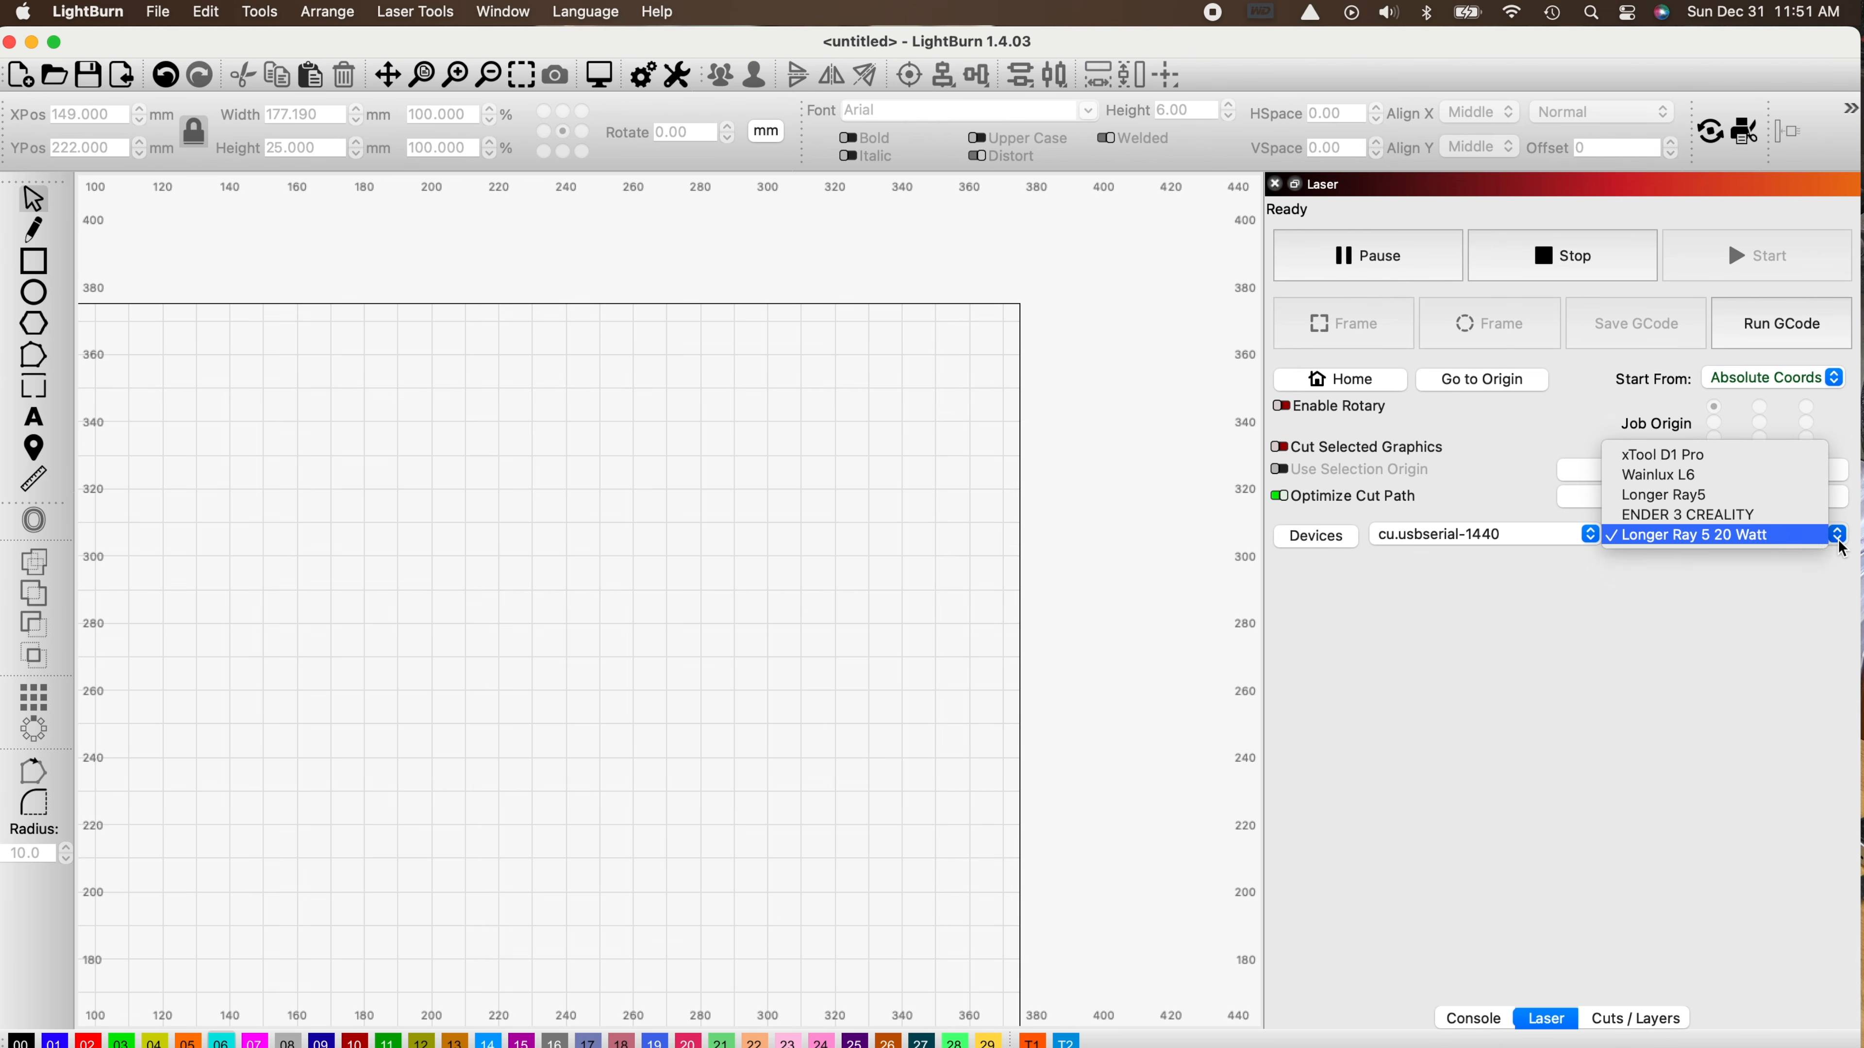
left_click(1699, 461)
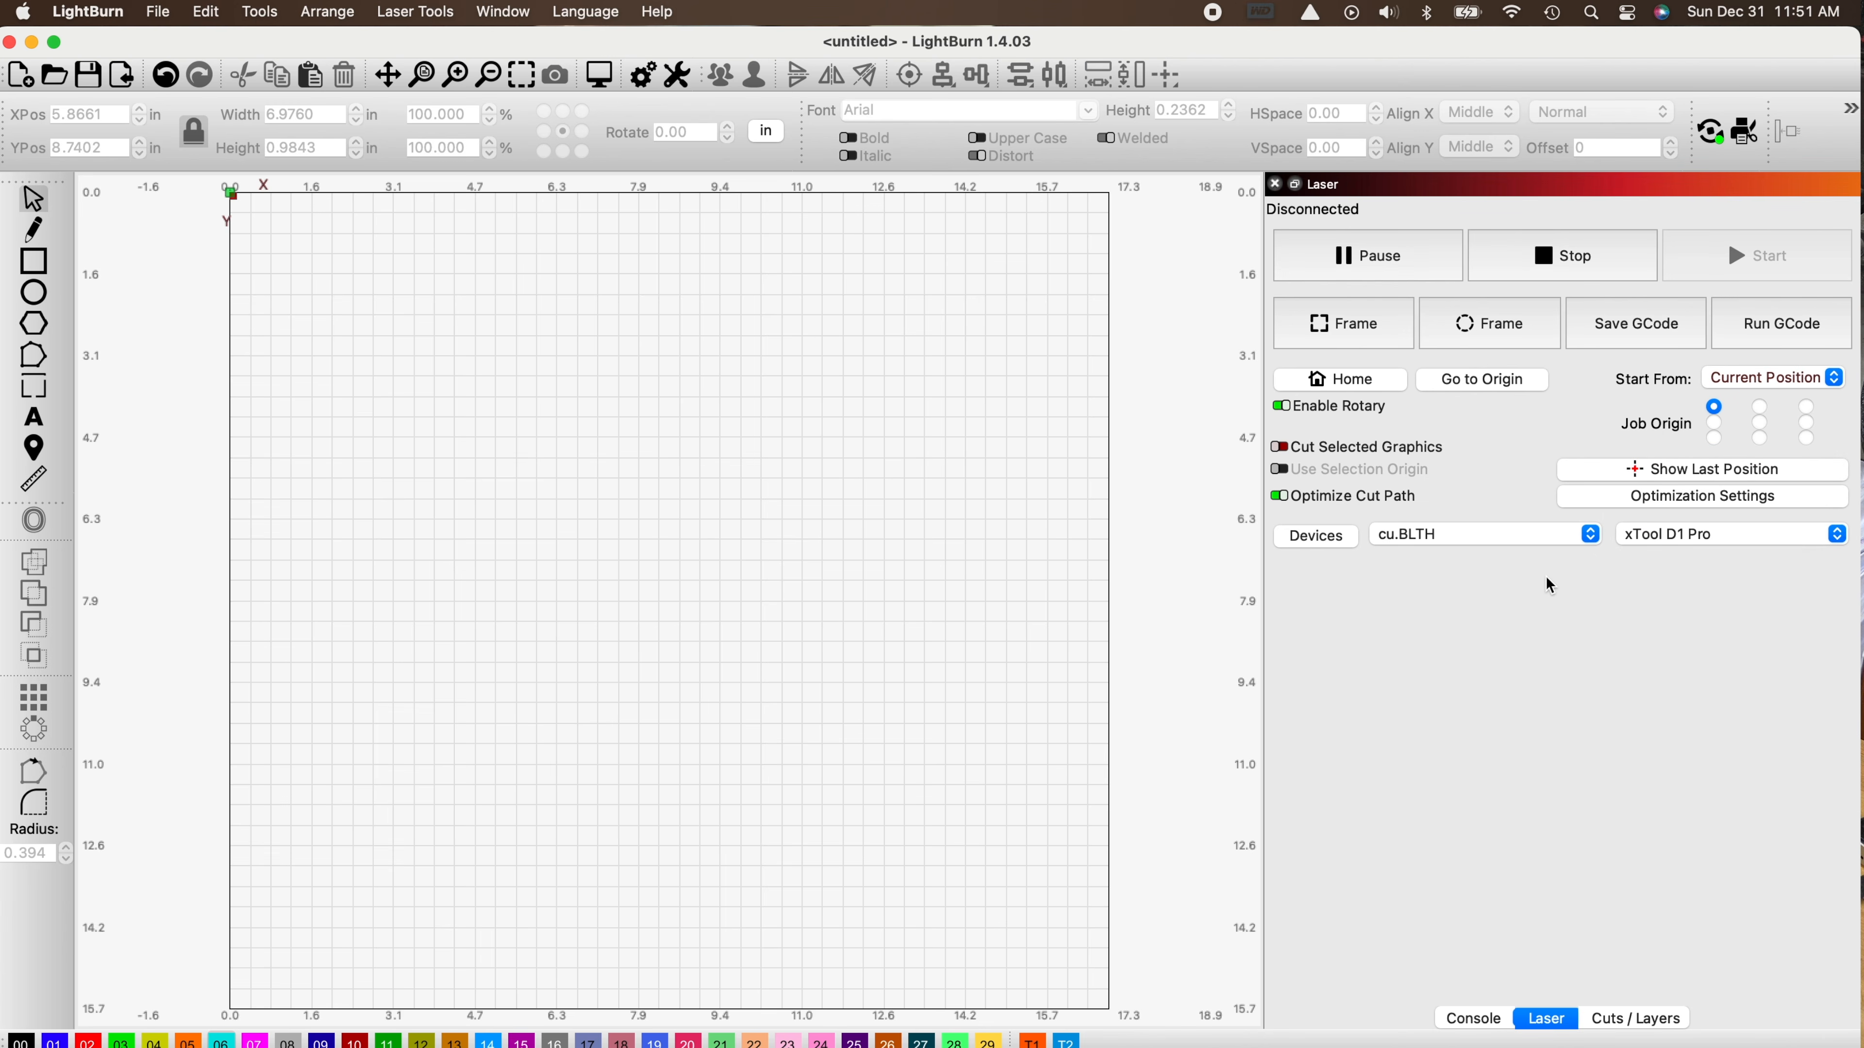
scroll(1094, 257, "up", 5)
scroll(1095, 226, "up", 5)
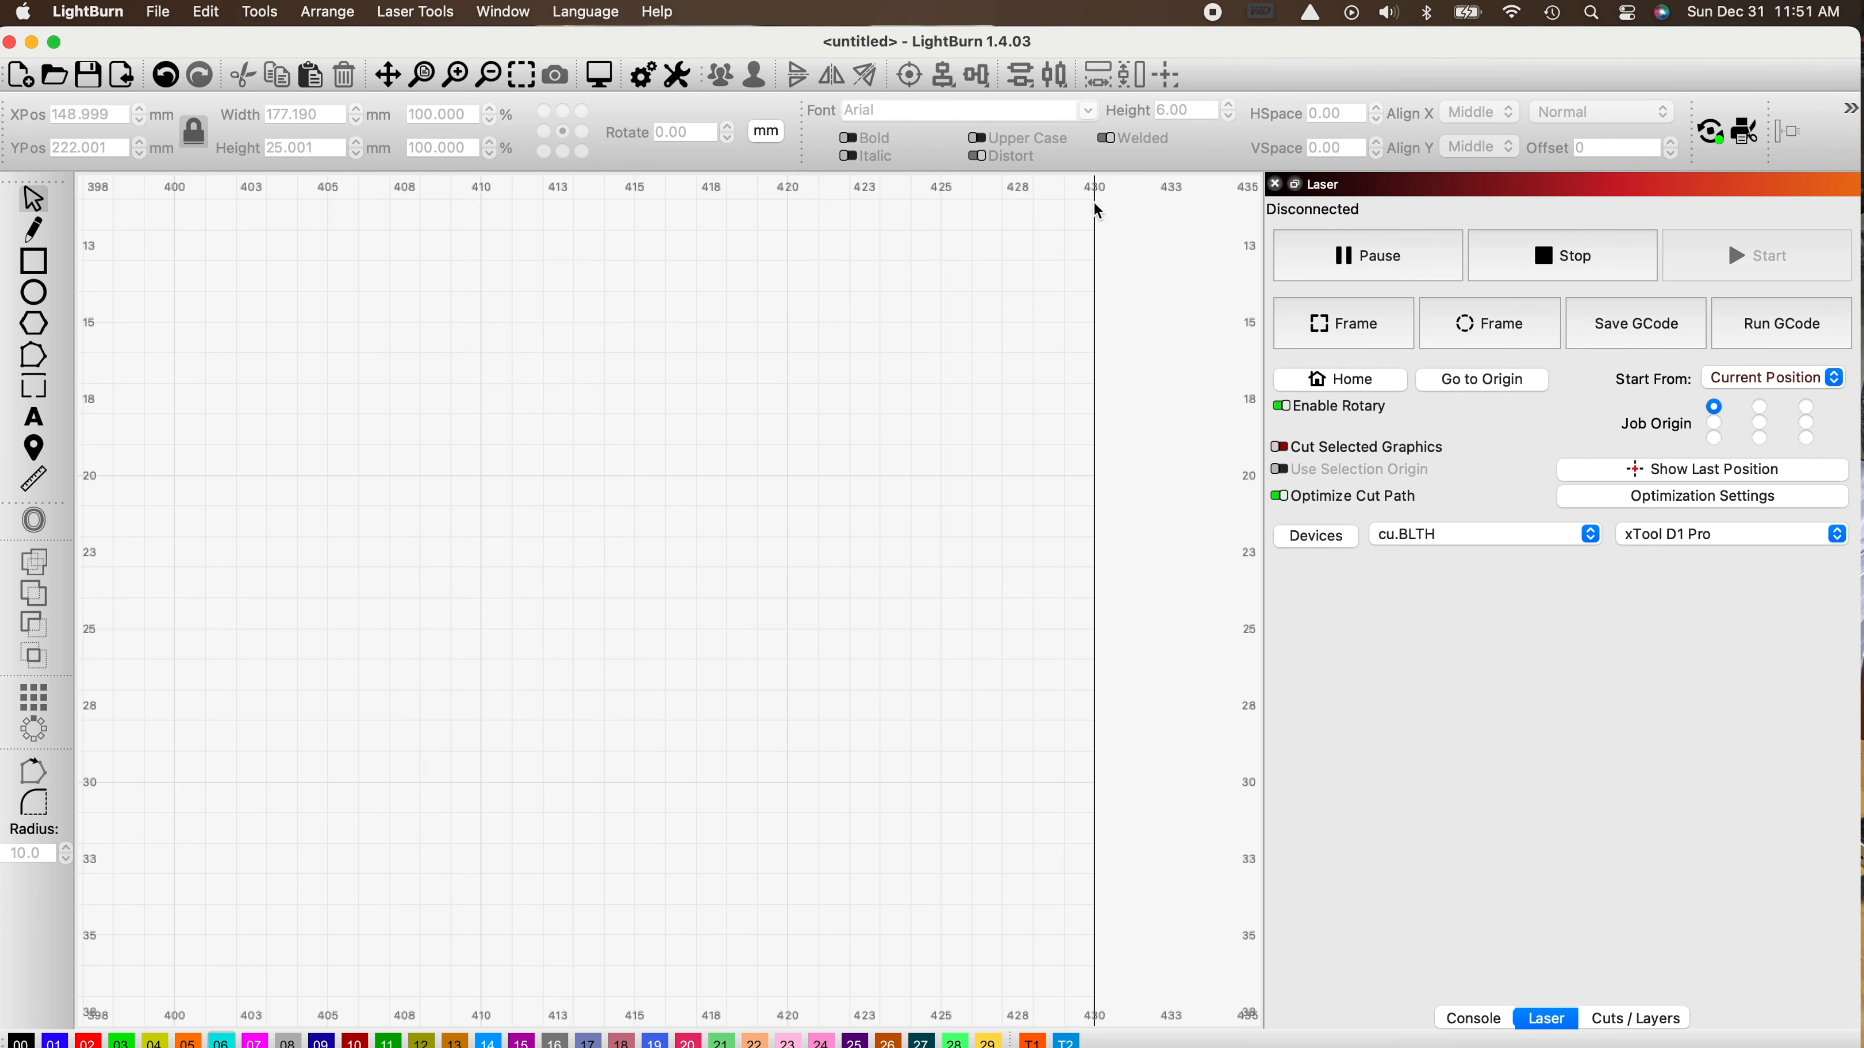
scroll(1103, 229, "down", 1)
scroll(1104, 232, "down", 8)
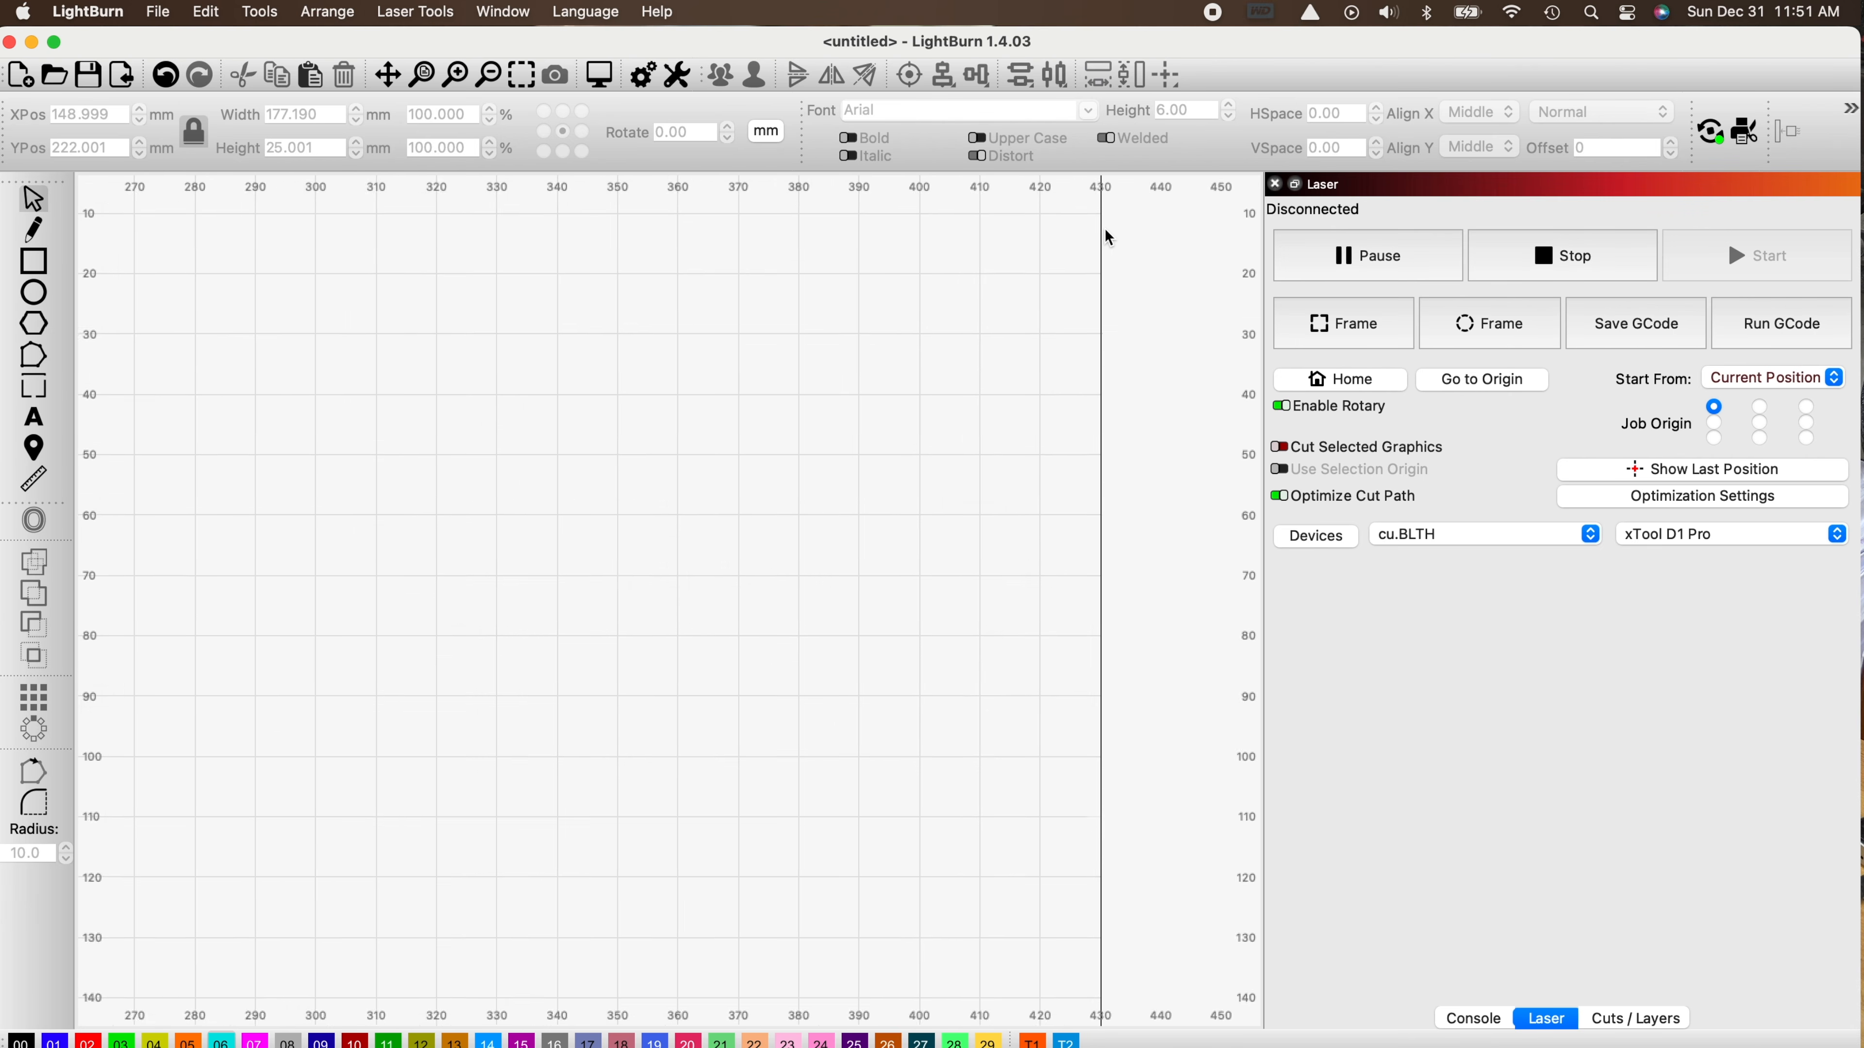
scroll(1108, 239, "down", 12)
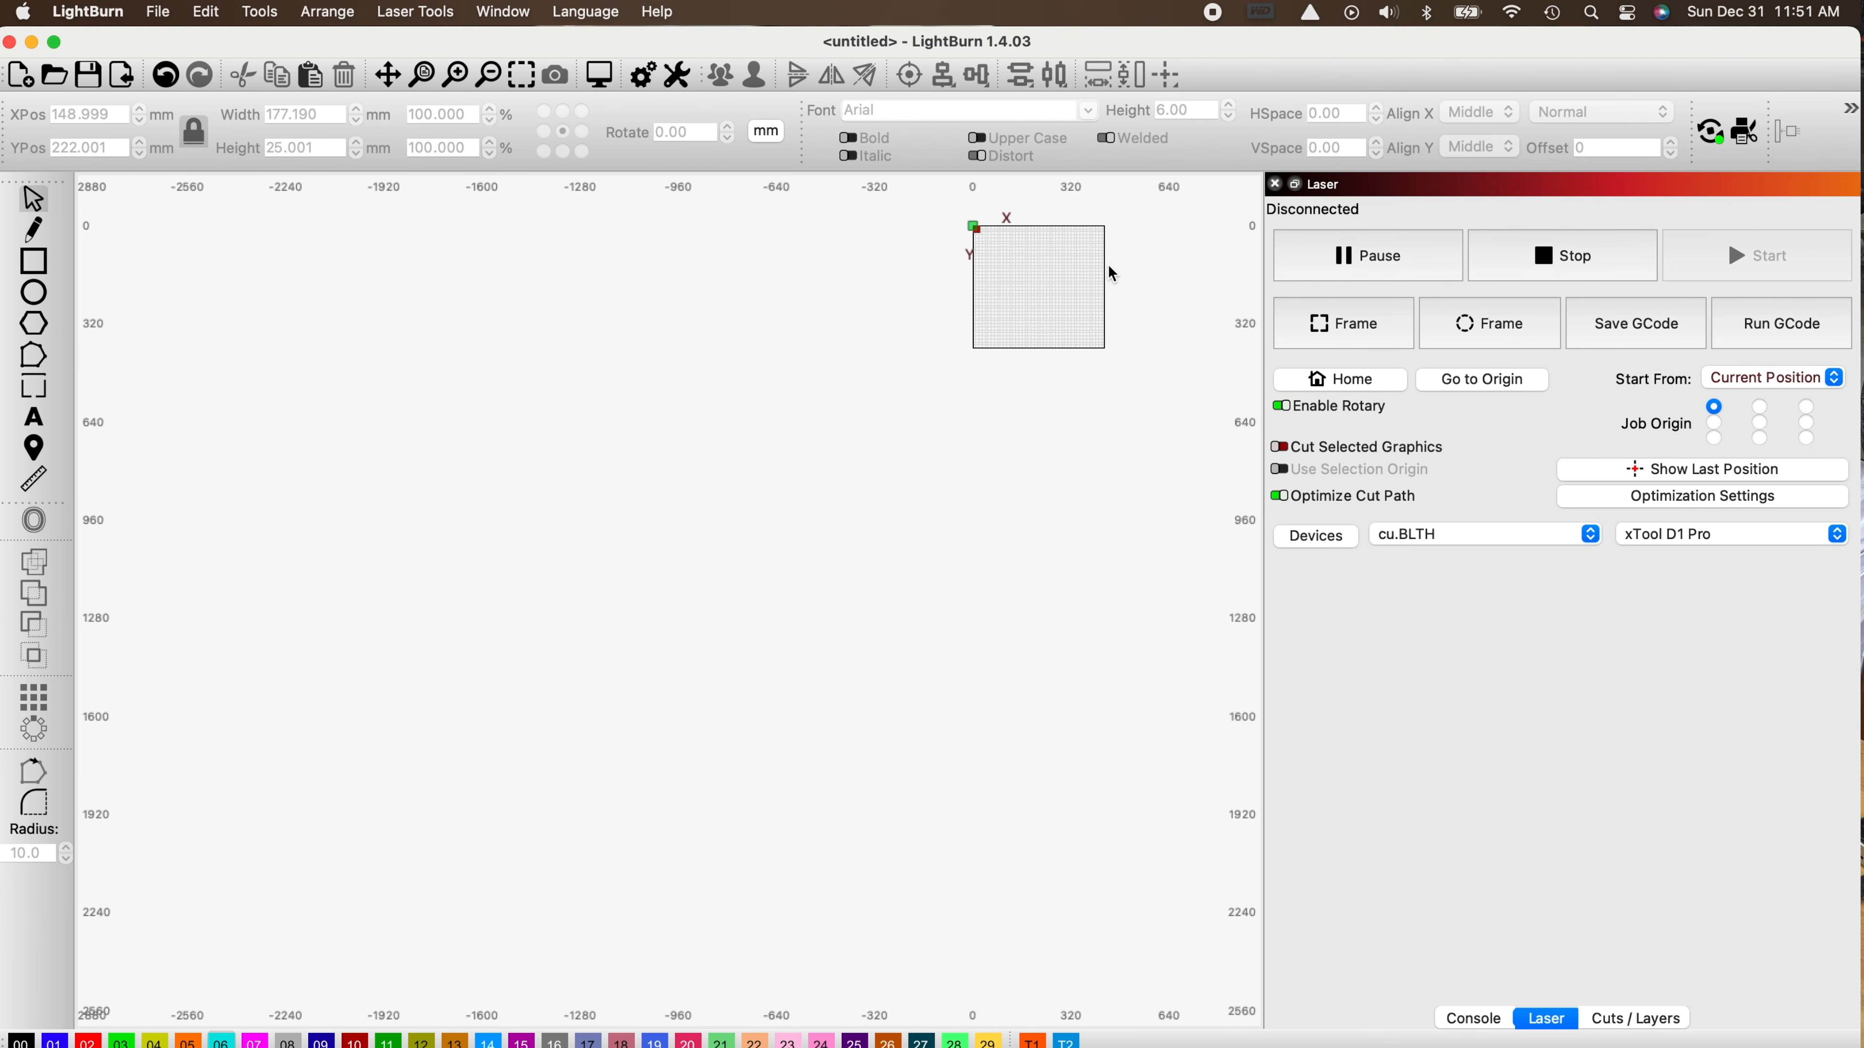
scroll(1113, 270, "up", 15)
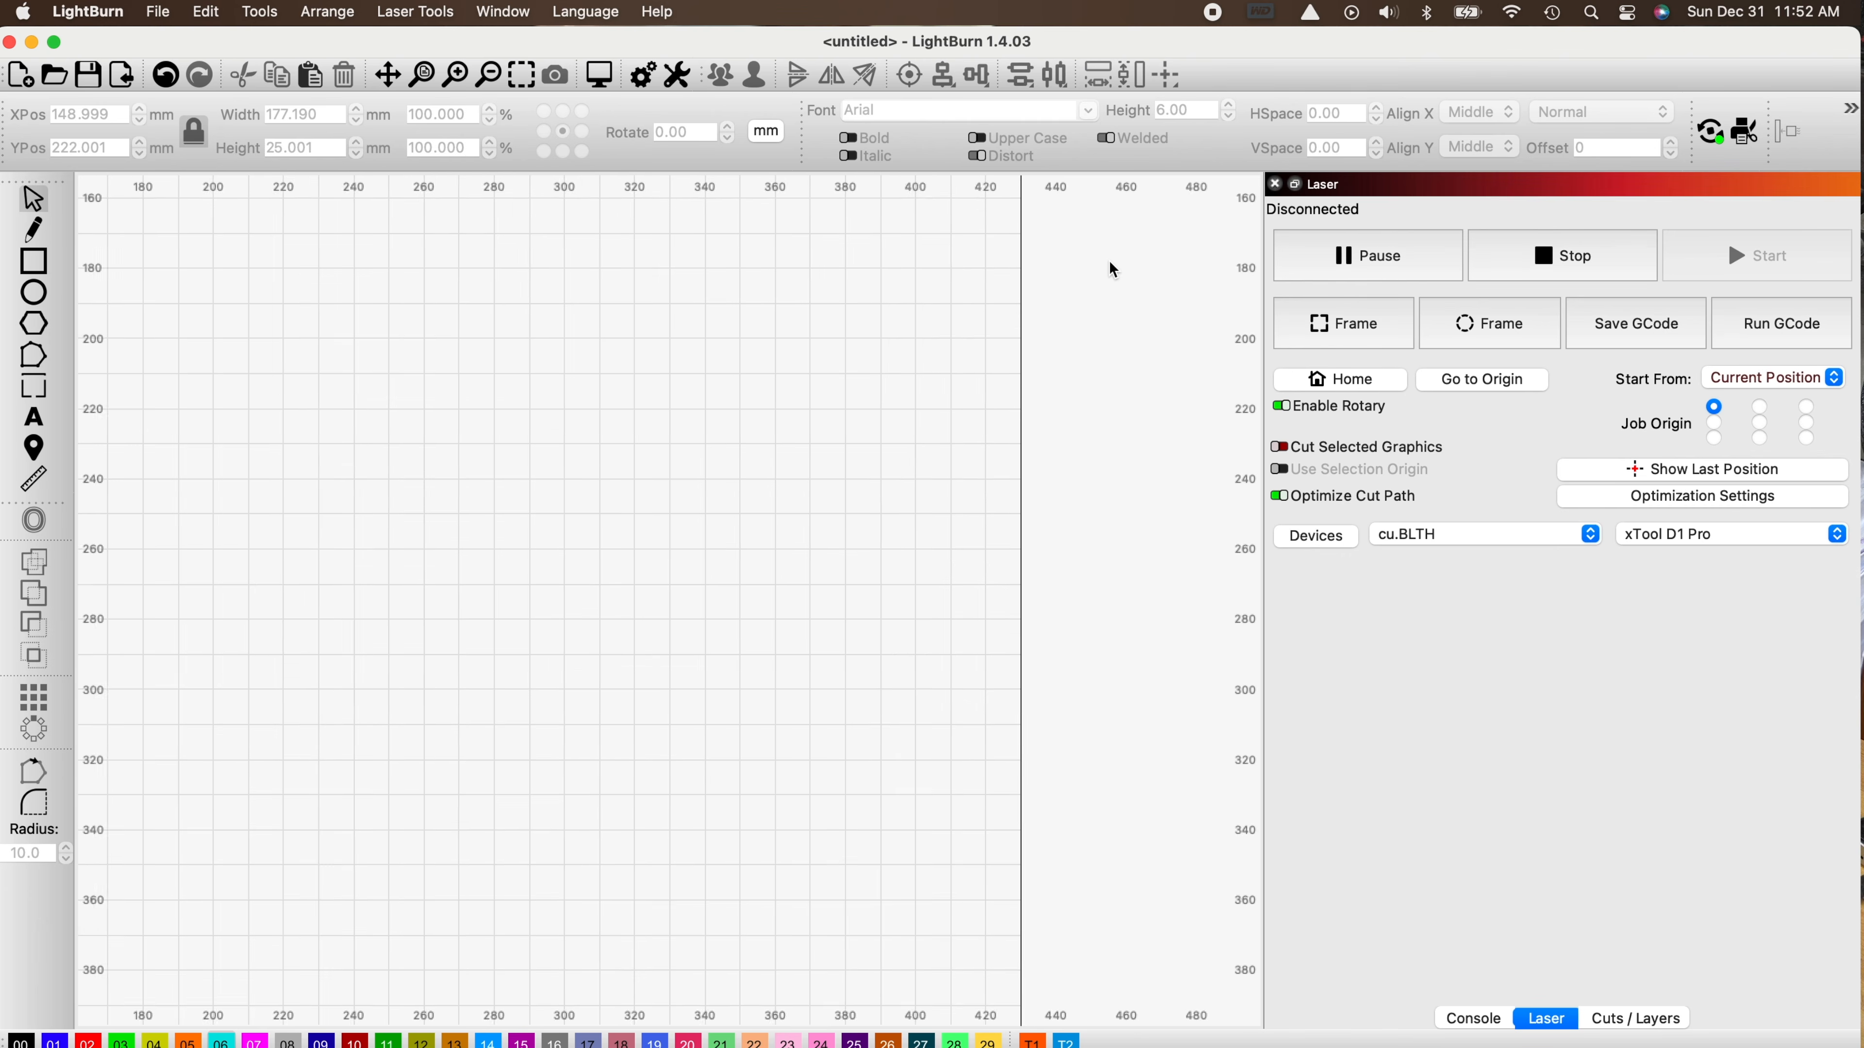
scroll(1113, 270, "up", 5)
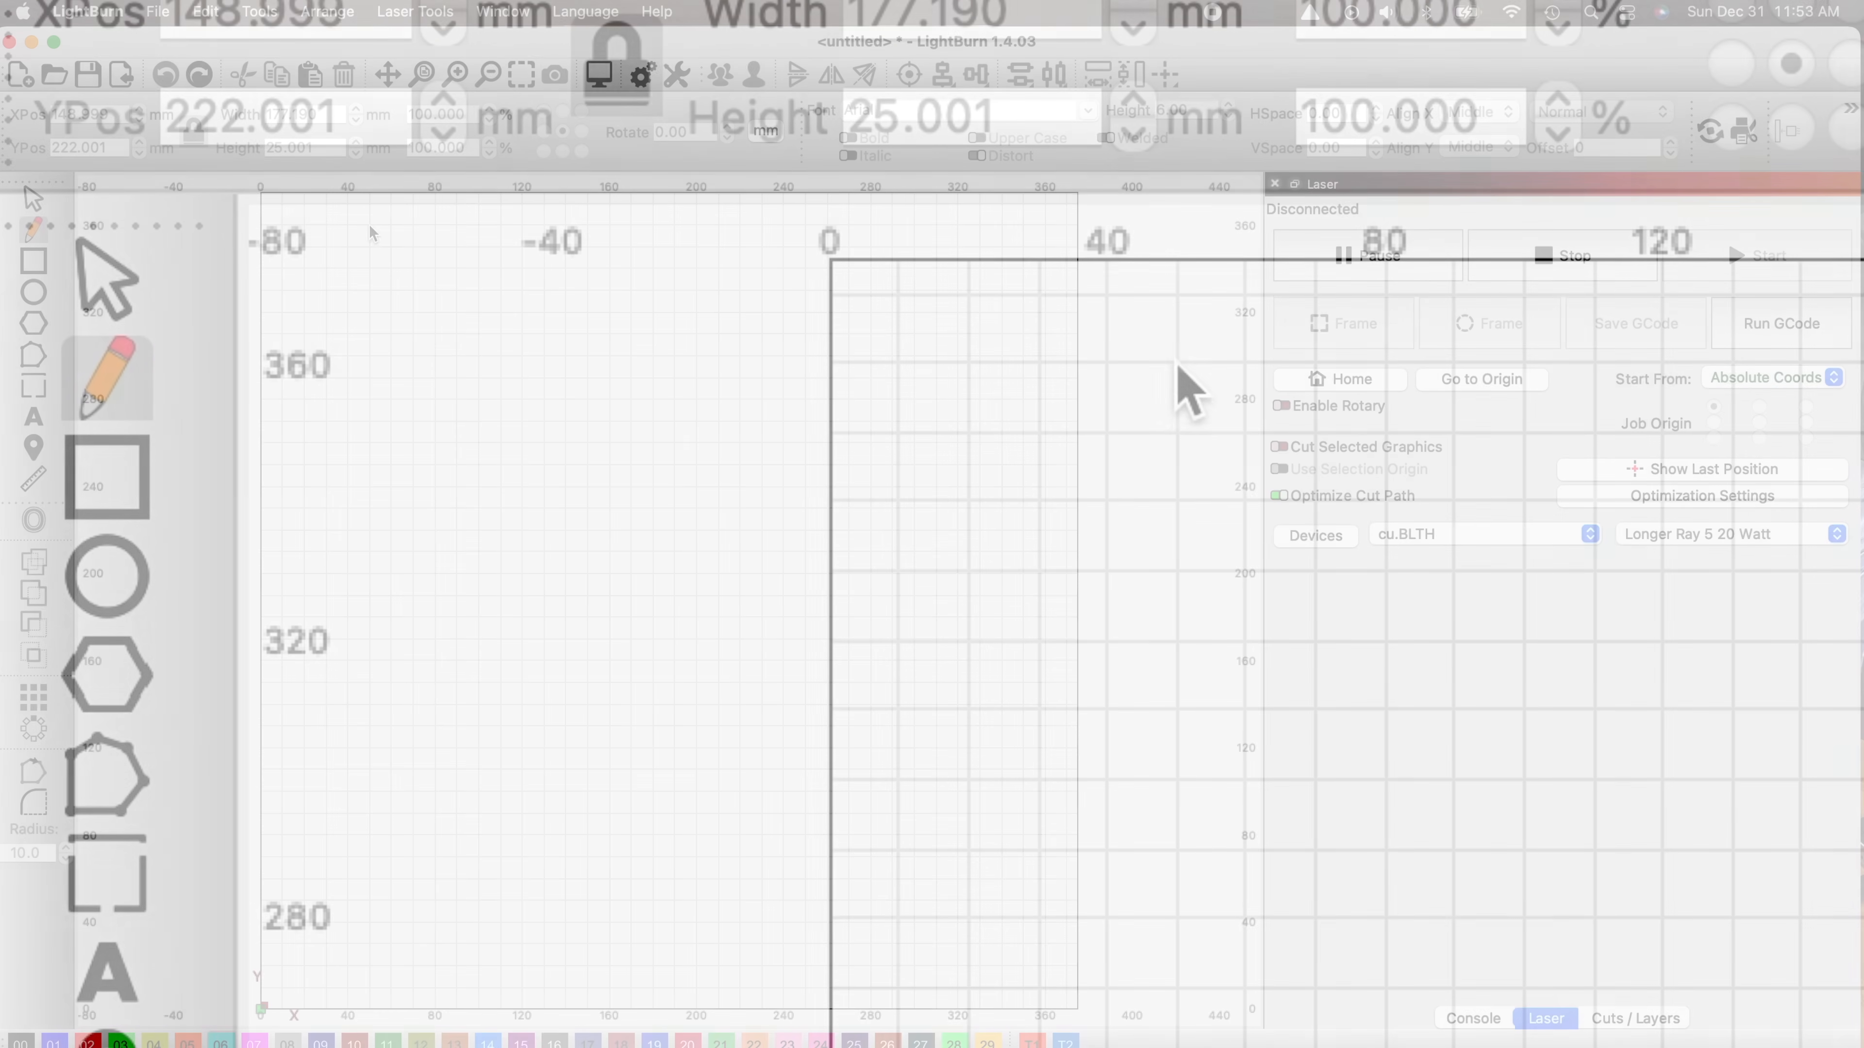
Draw a vertical line about 323 mm long at about X 50 mm in the work area.
left_click(369, 193)
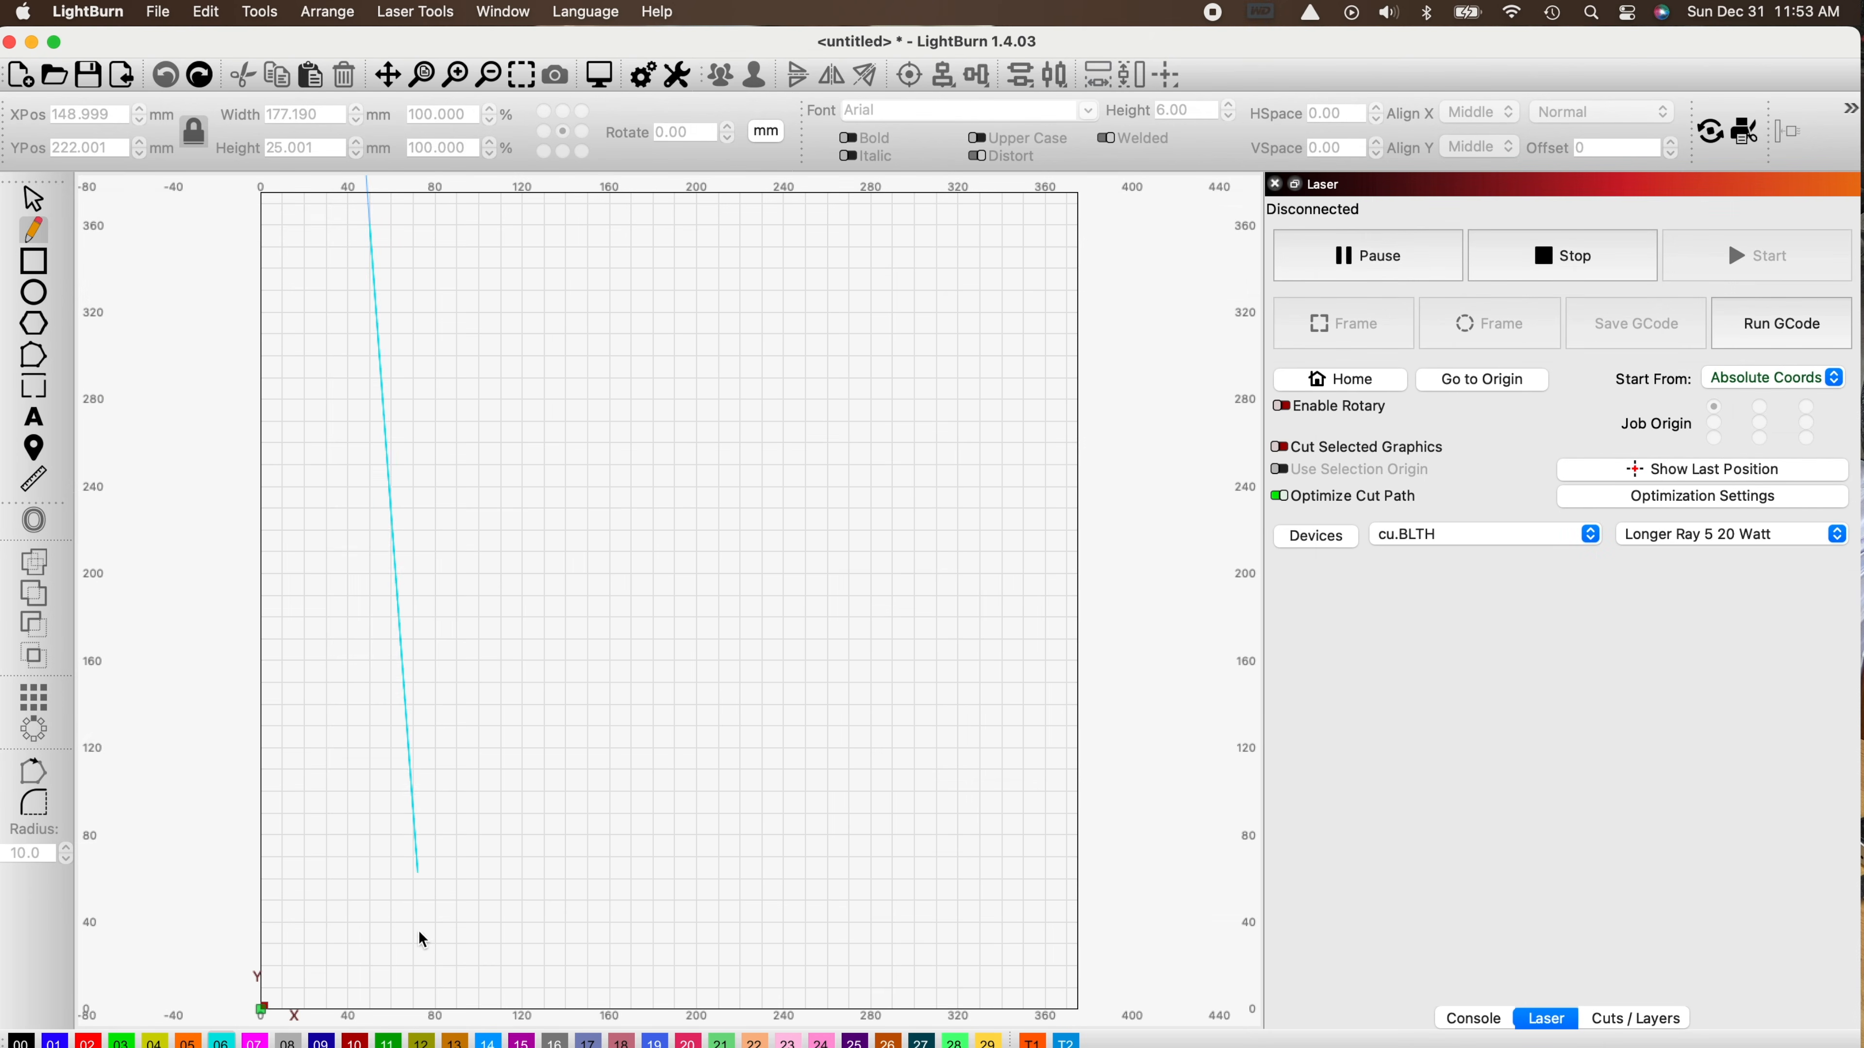
left_click(372, 920)
scroll(372, 921, "up", 2)
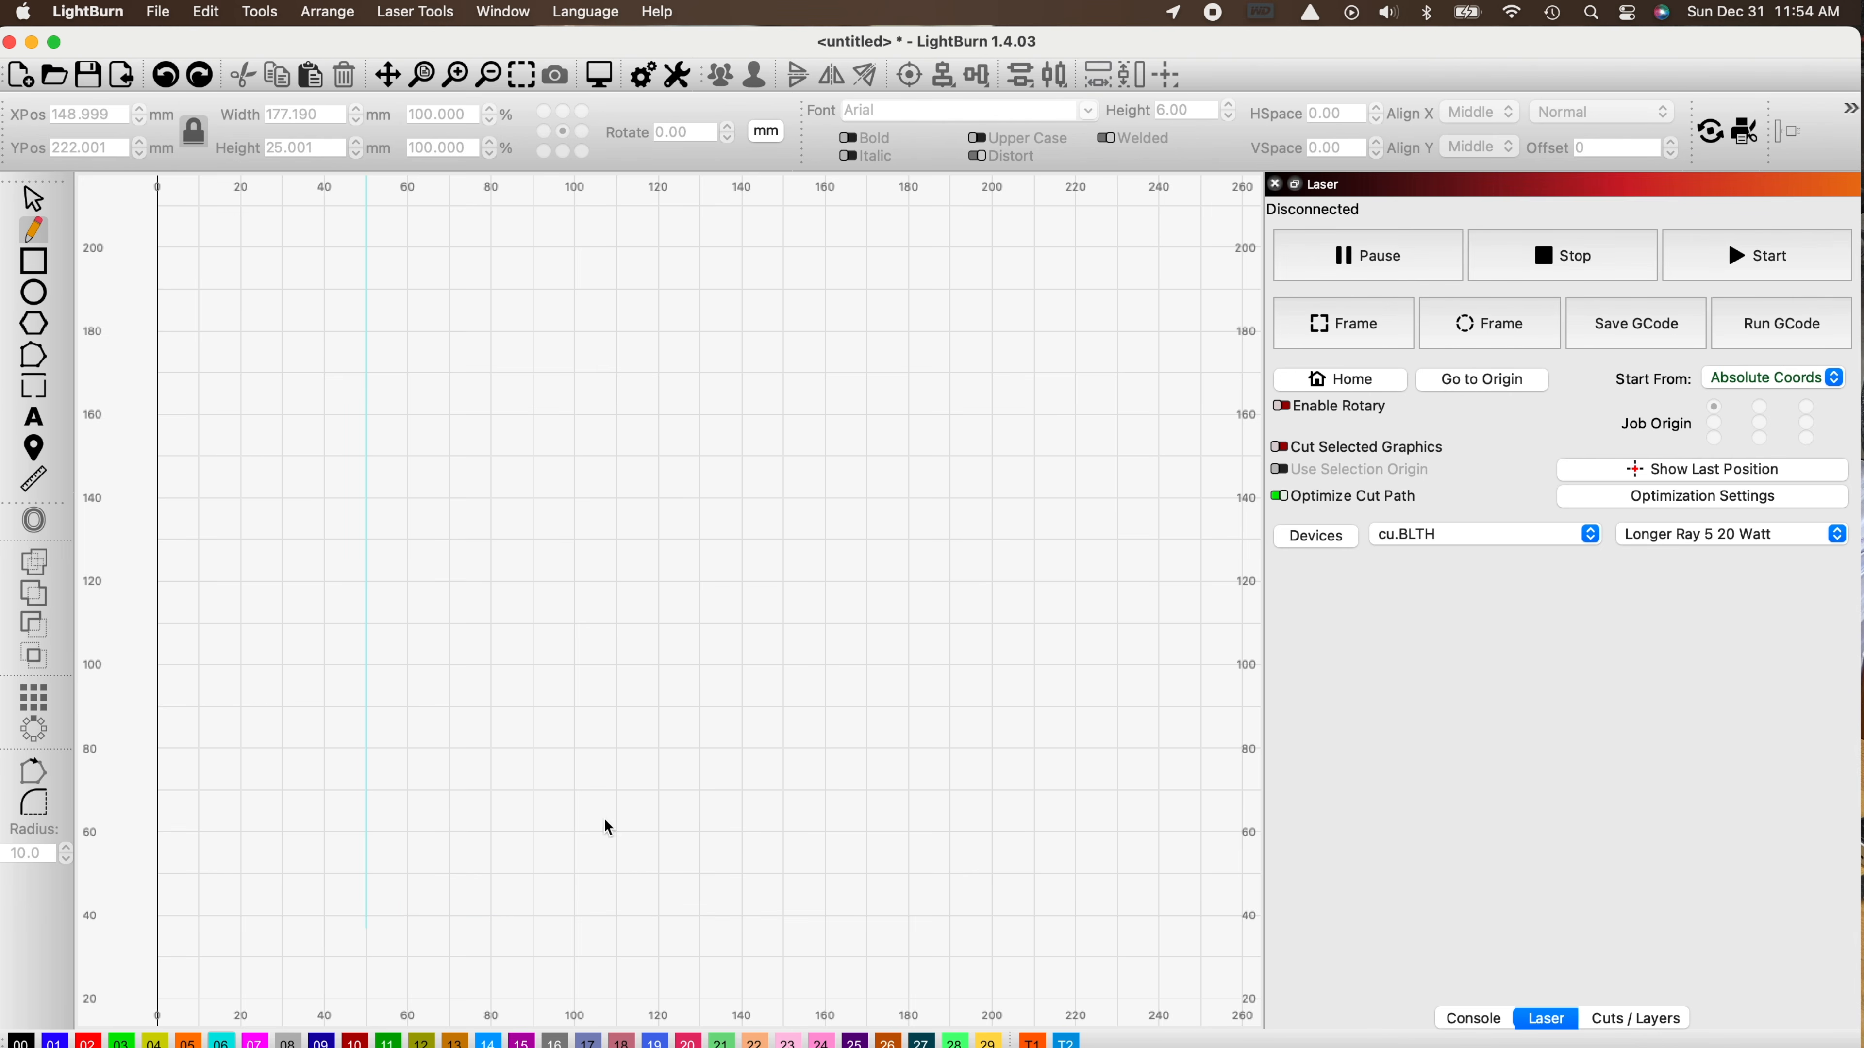
scroll(369, 543, "down", 1)
scroll(369, 543, "down", 6)
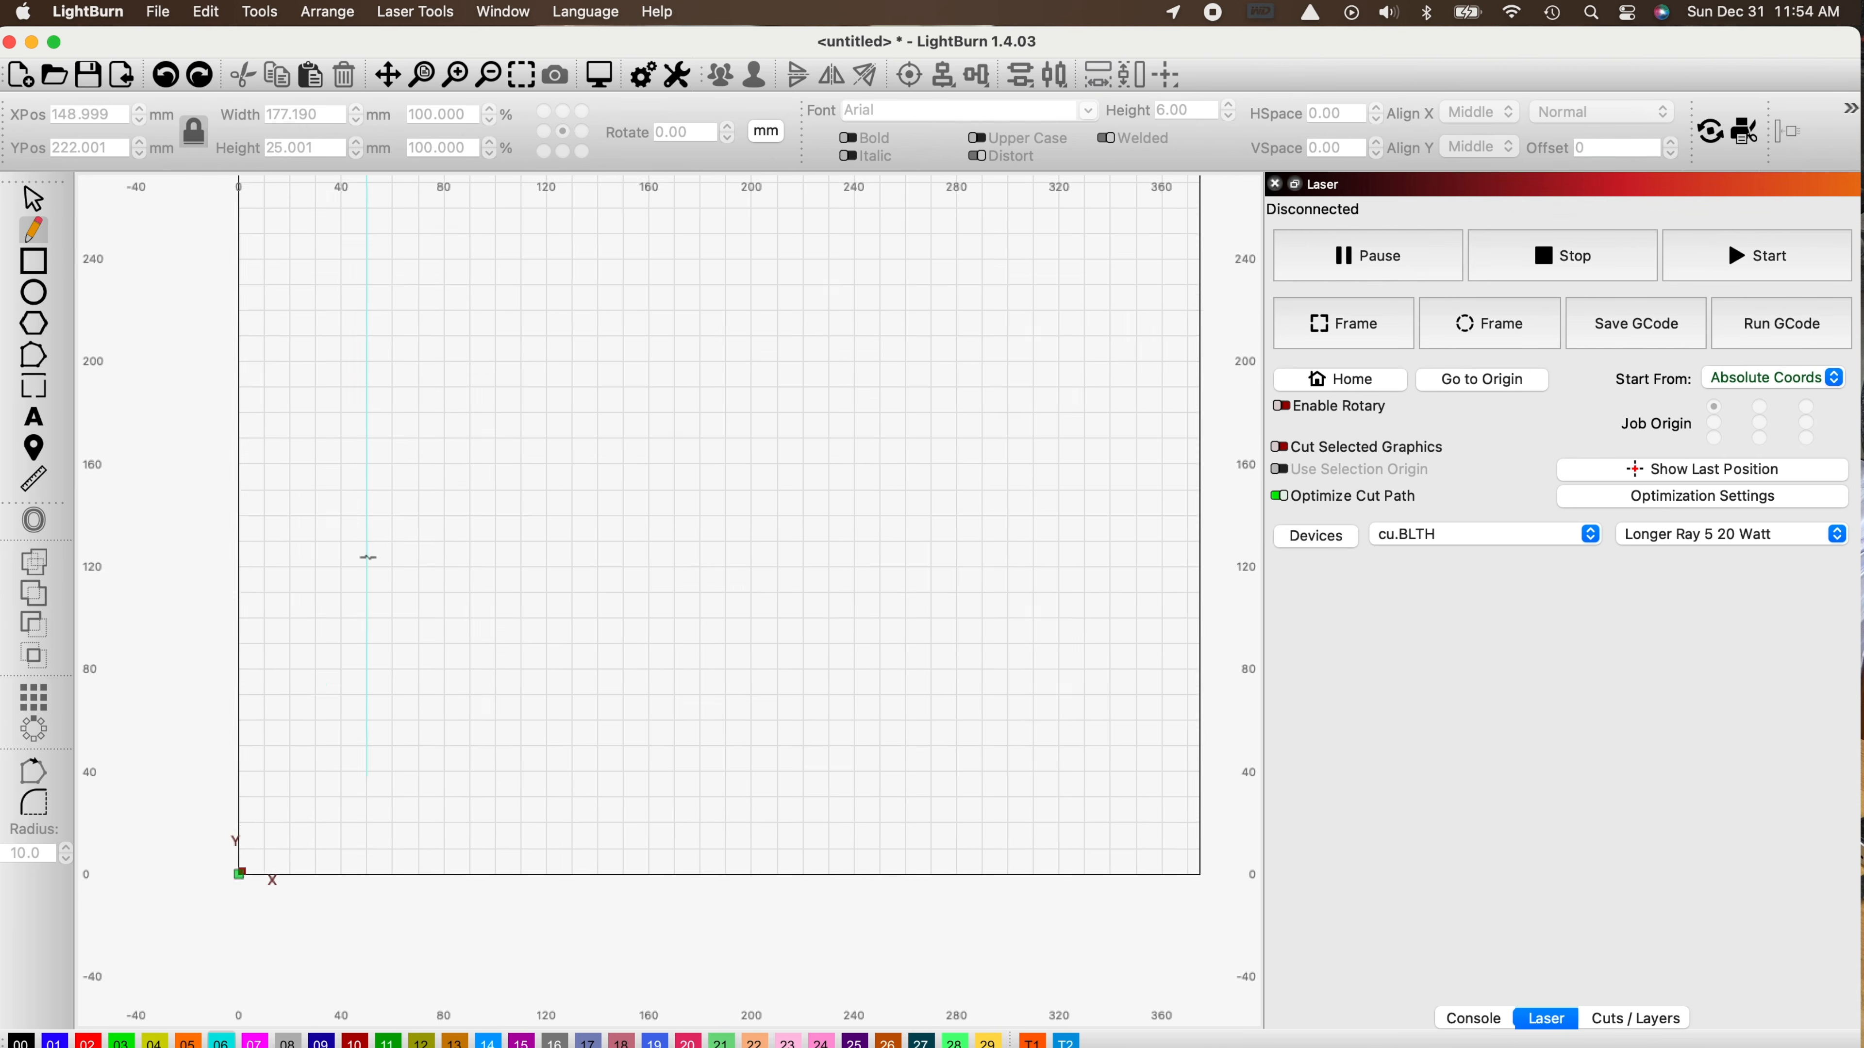
scroll(386, 238, "up", 3)
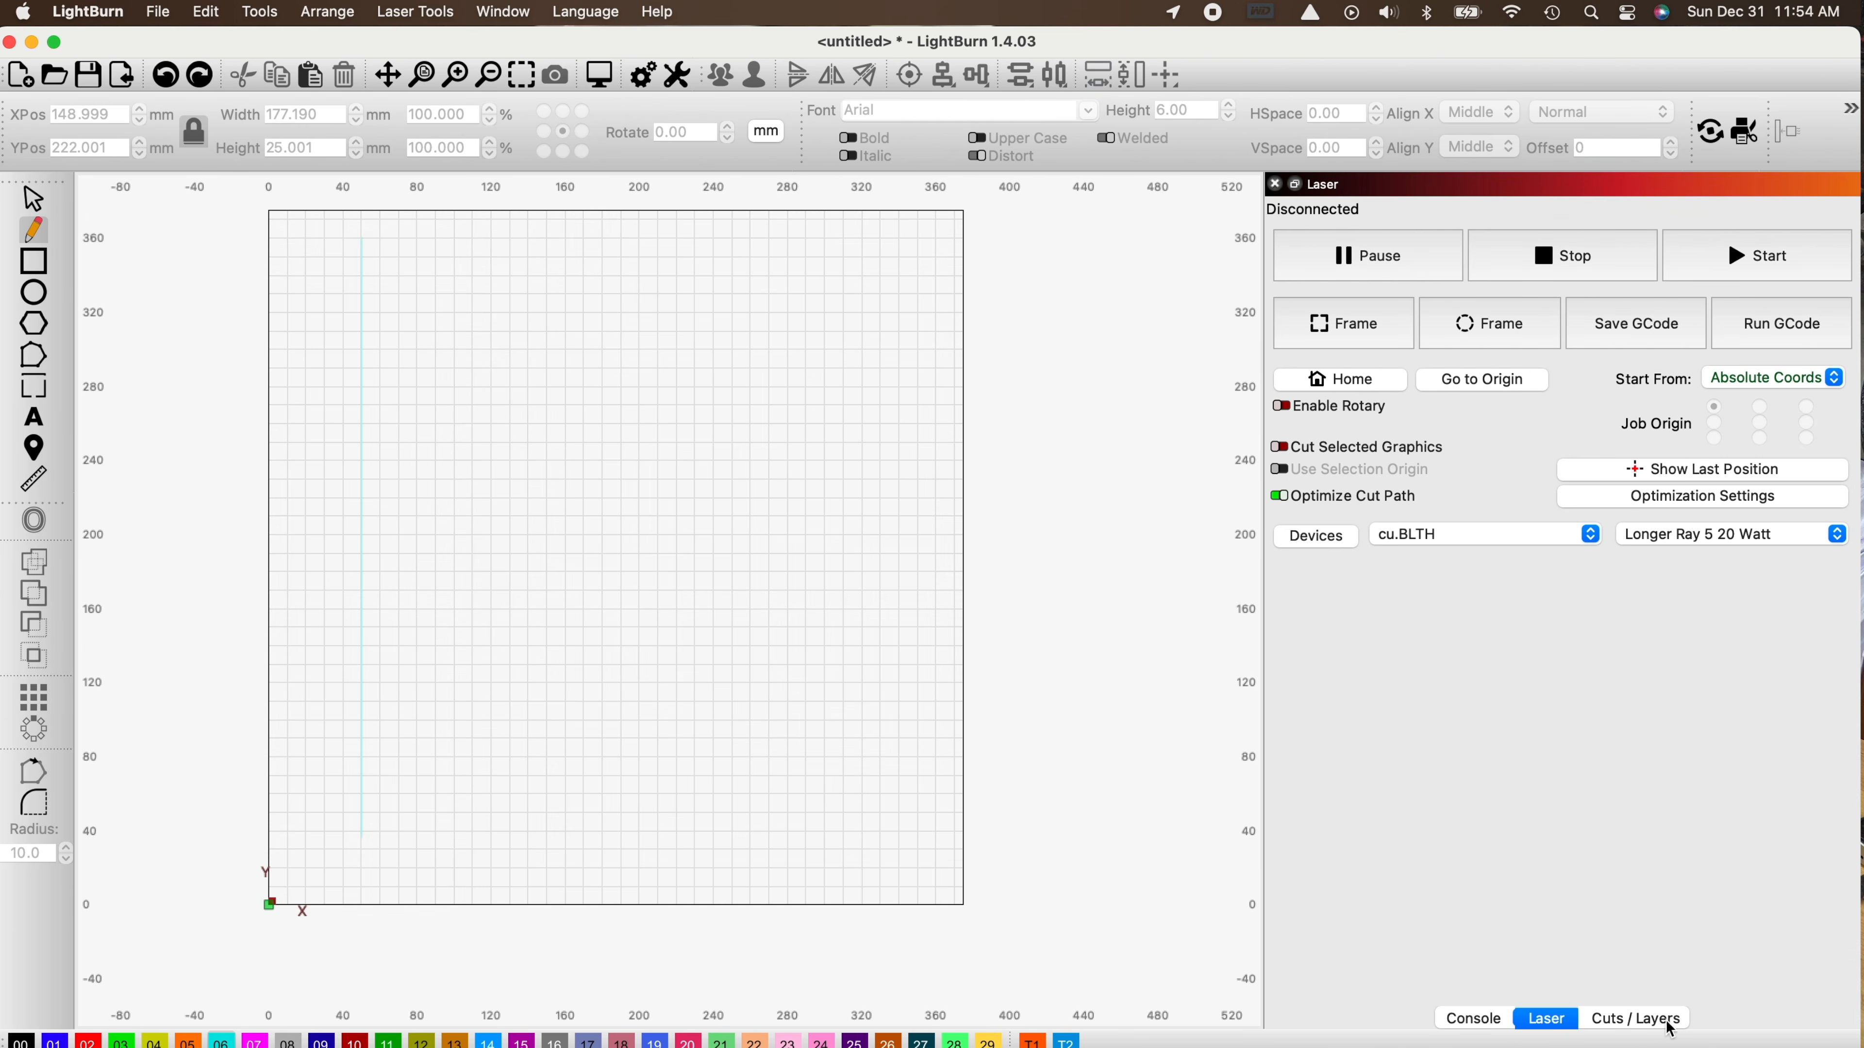
Show the cut layer settings and assign the vertical line to the black layer 00.
left_click(1643, 1018)
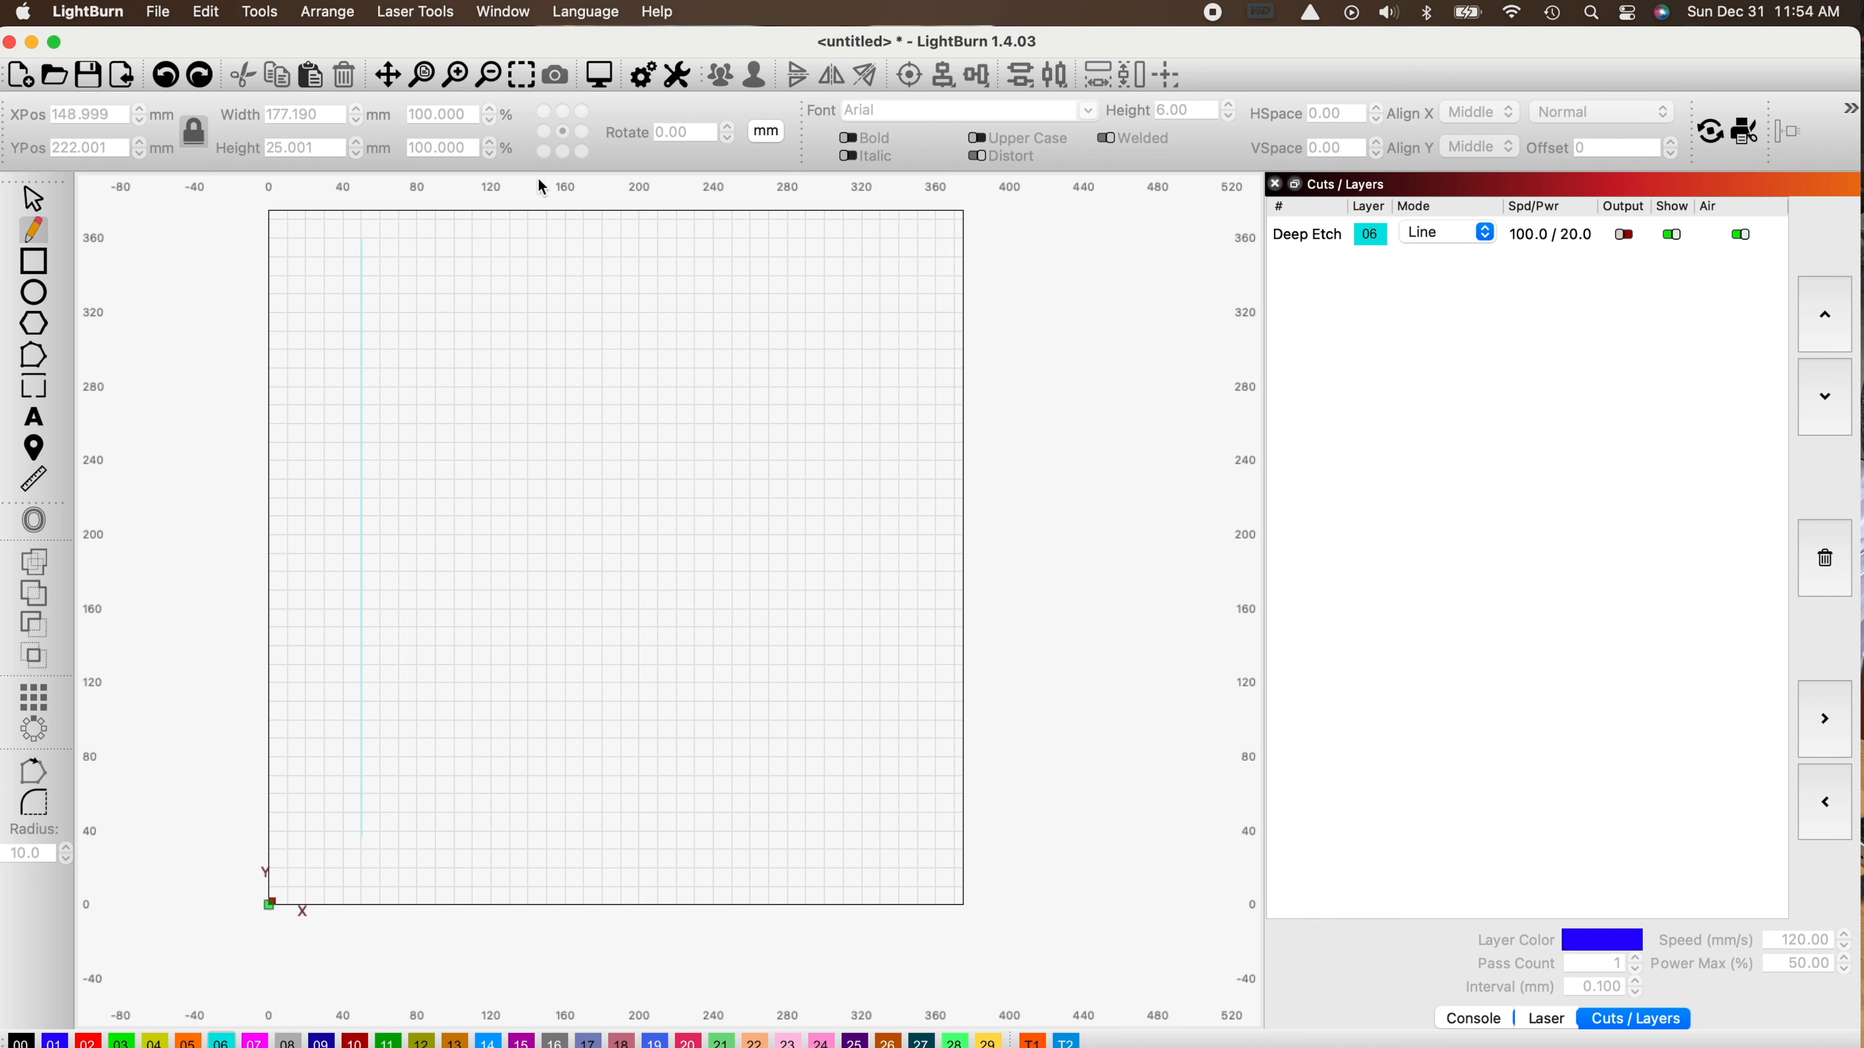
left_click(36, 202)
left_click(363, 296)
left_click(363, 294)
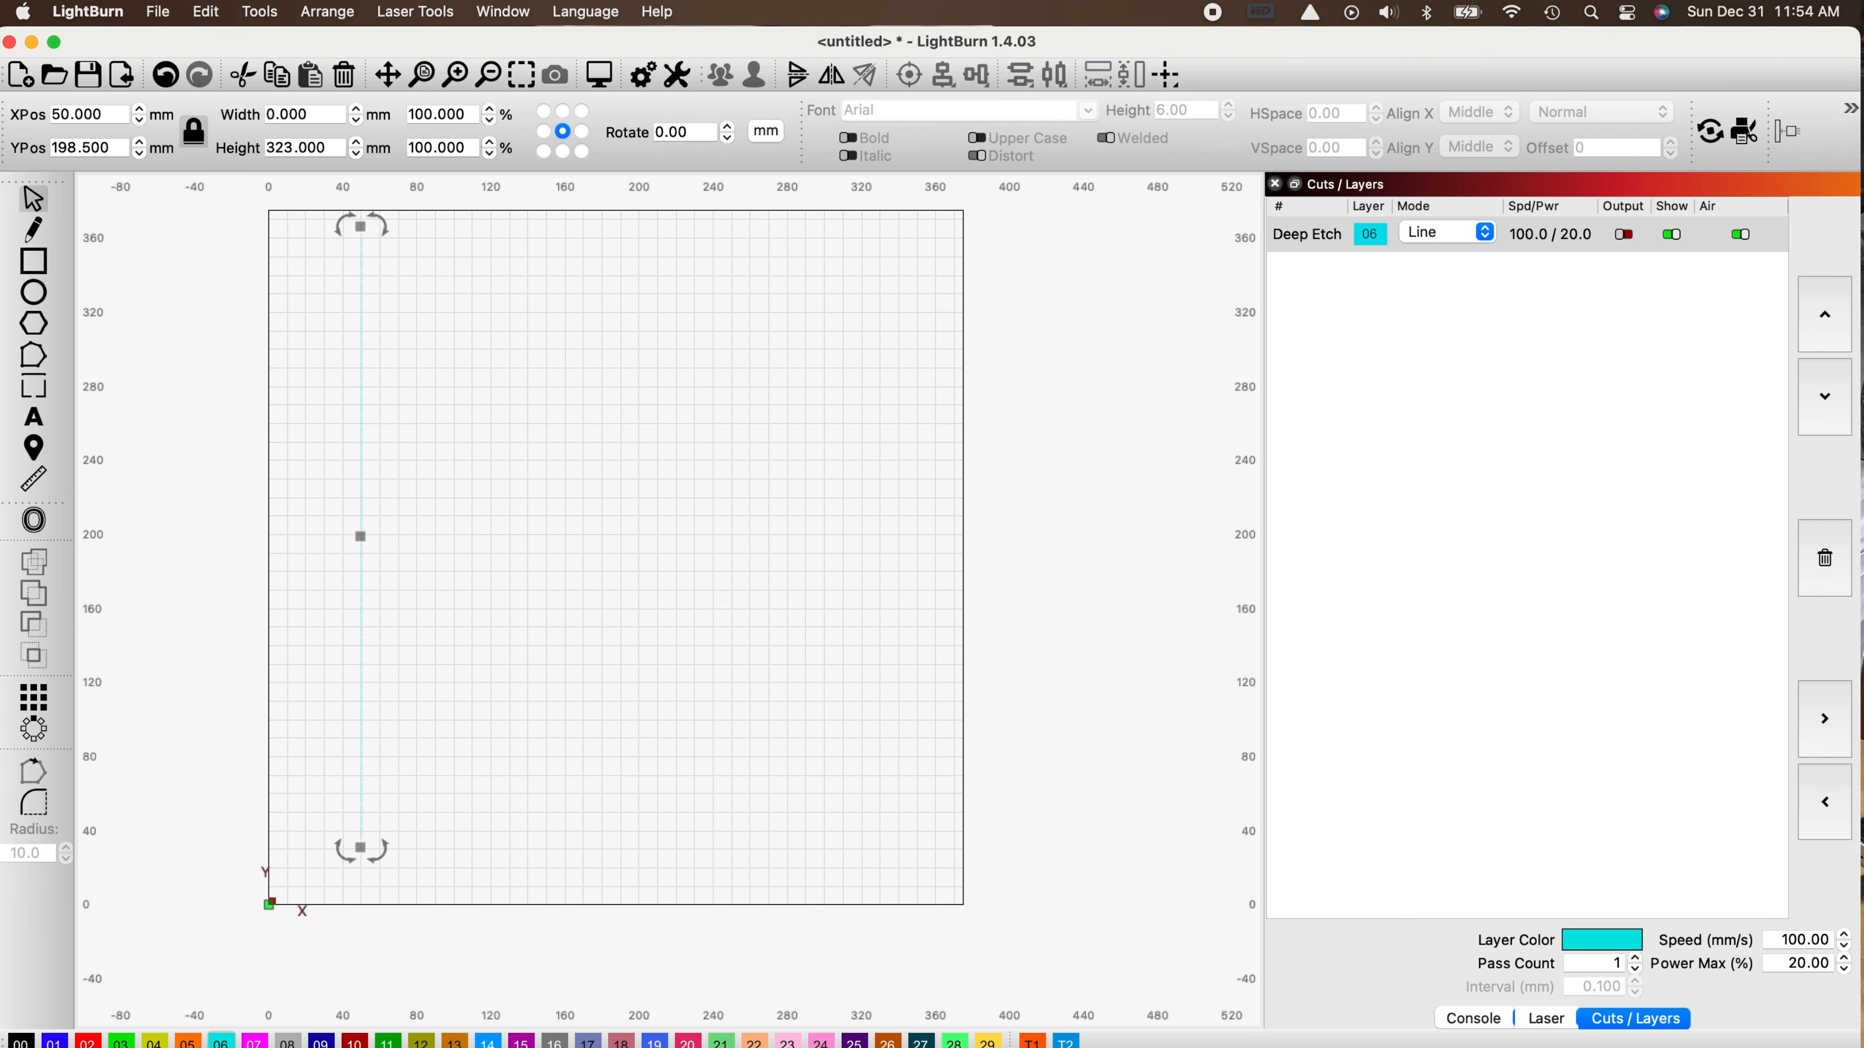
left_click(21, 1041)
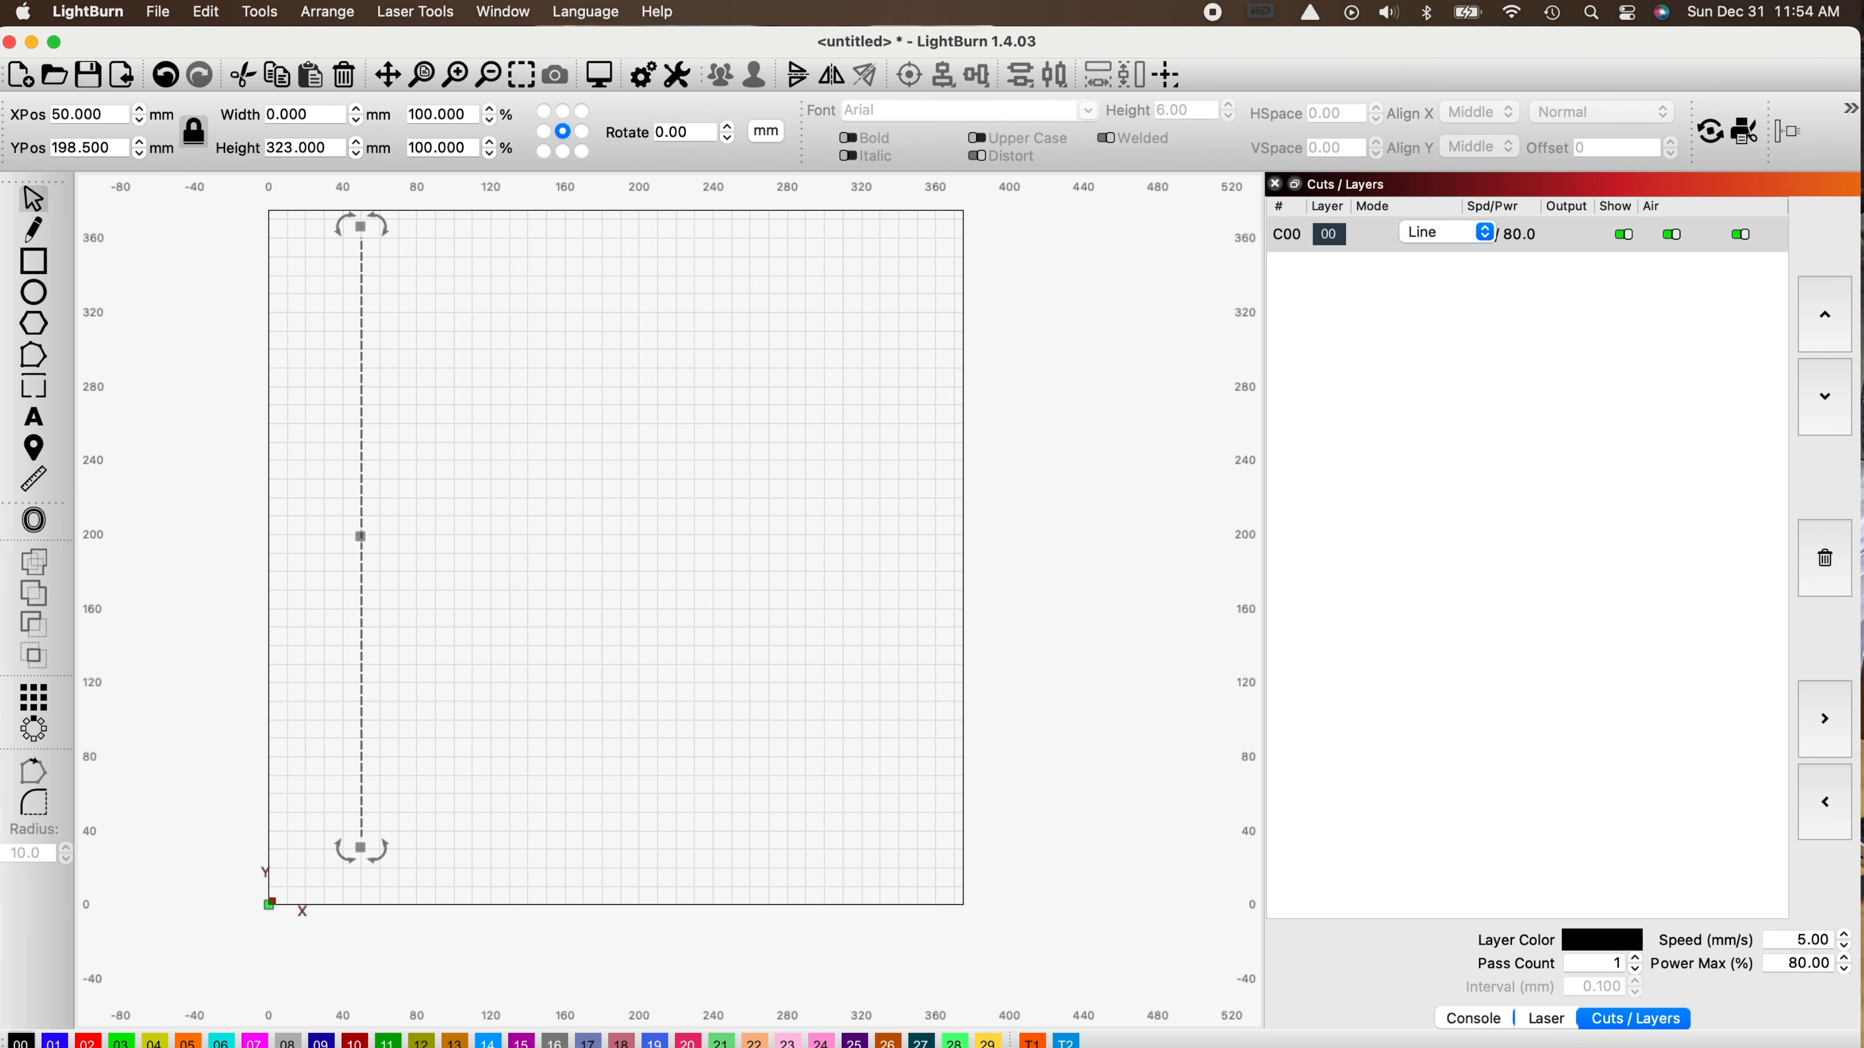
left_click(554, 591)
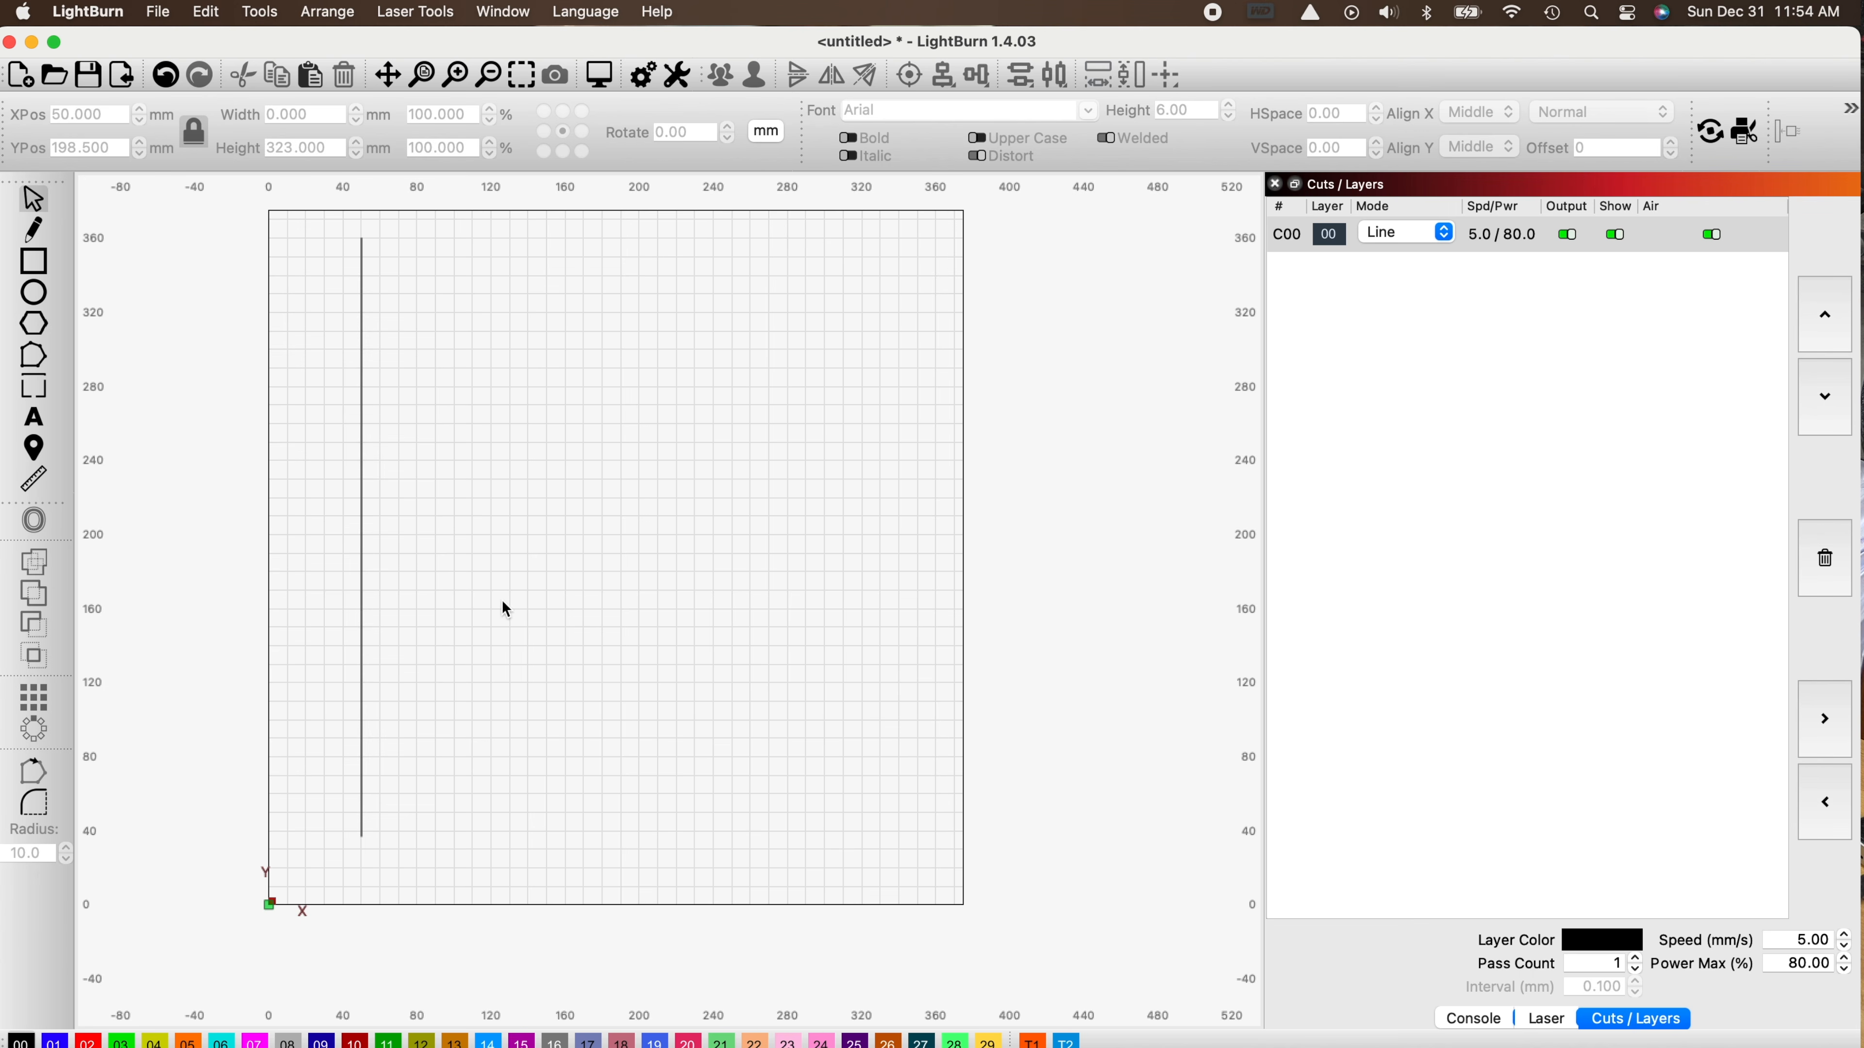
Examine the vertical line close up against the grid and the work area's edges.
scroll(379, 317, "up", 5)
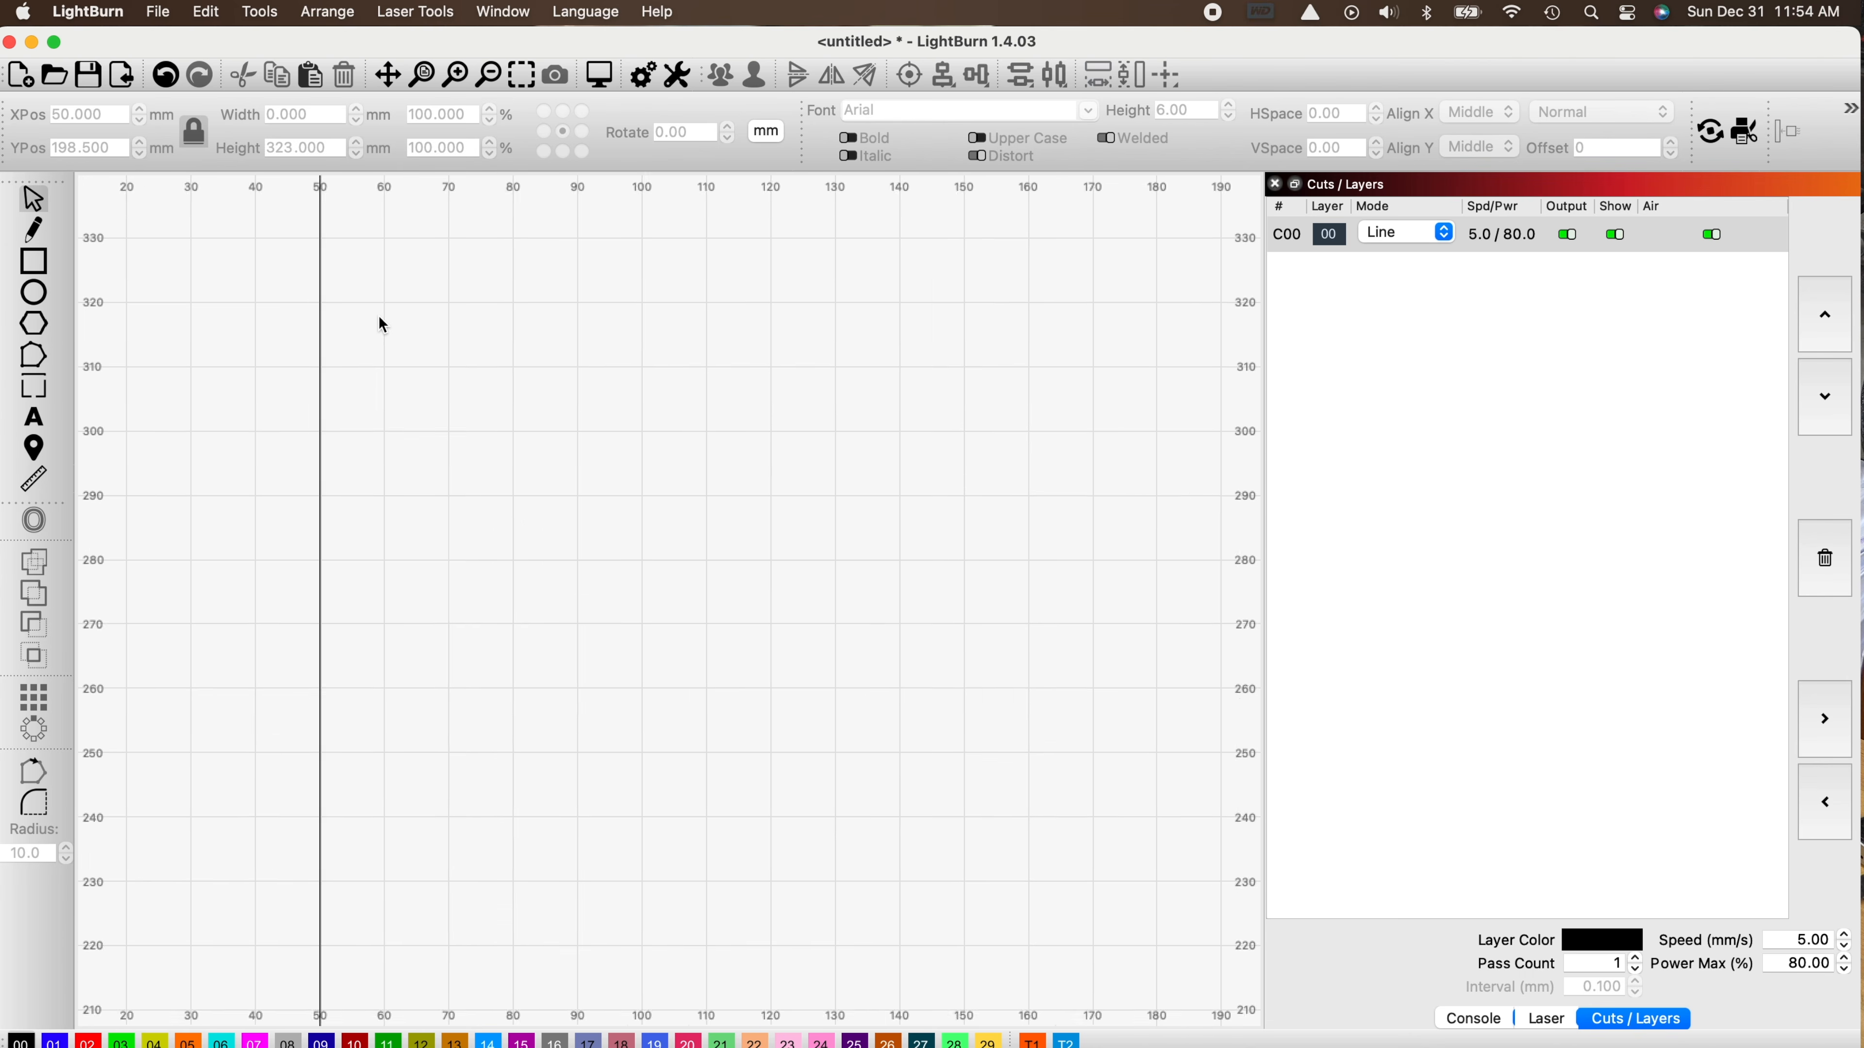
scroll(318, 427, "up", 5)
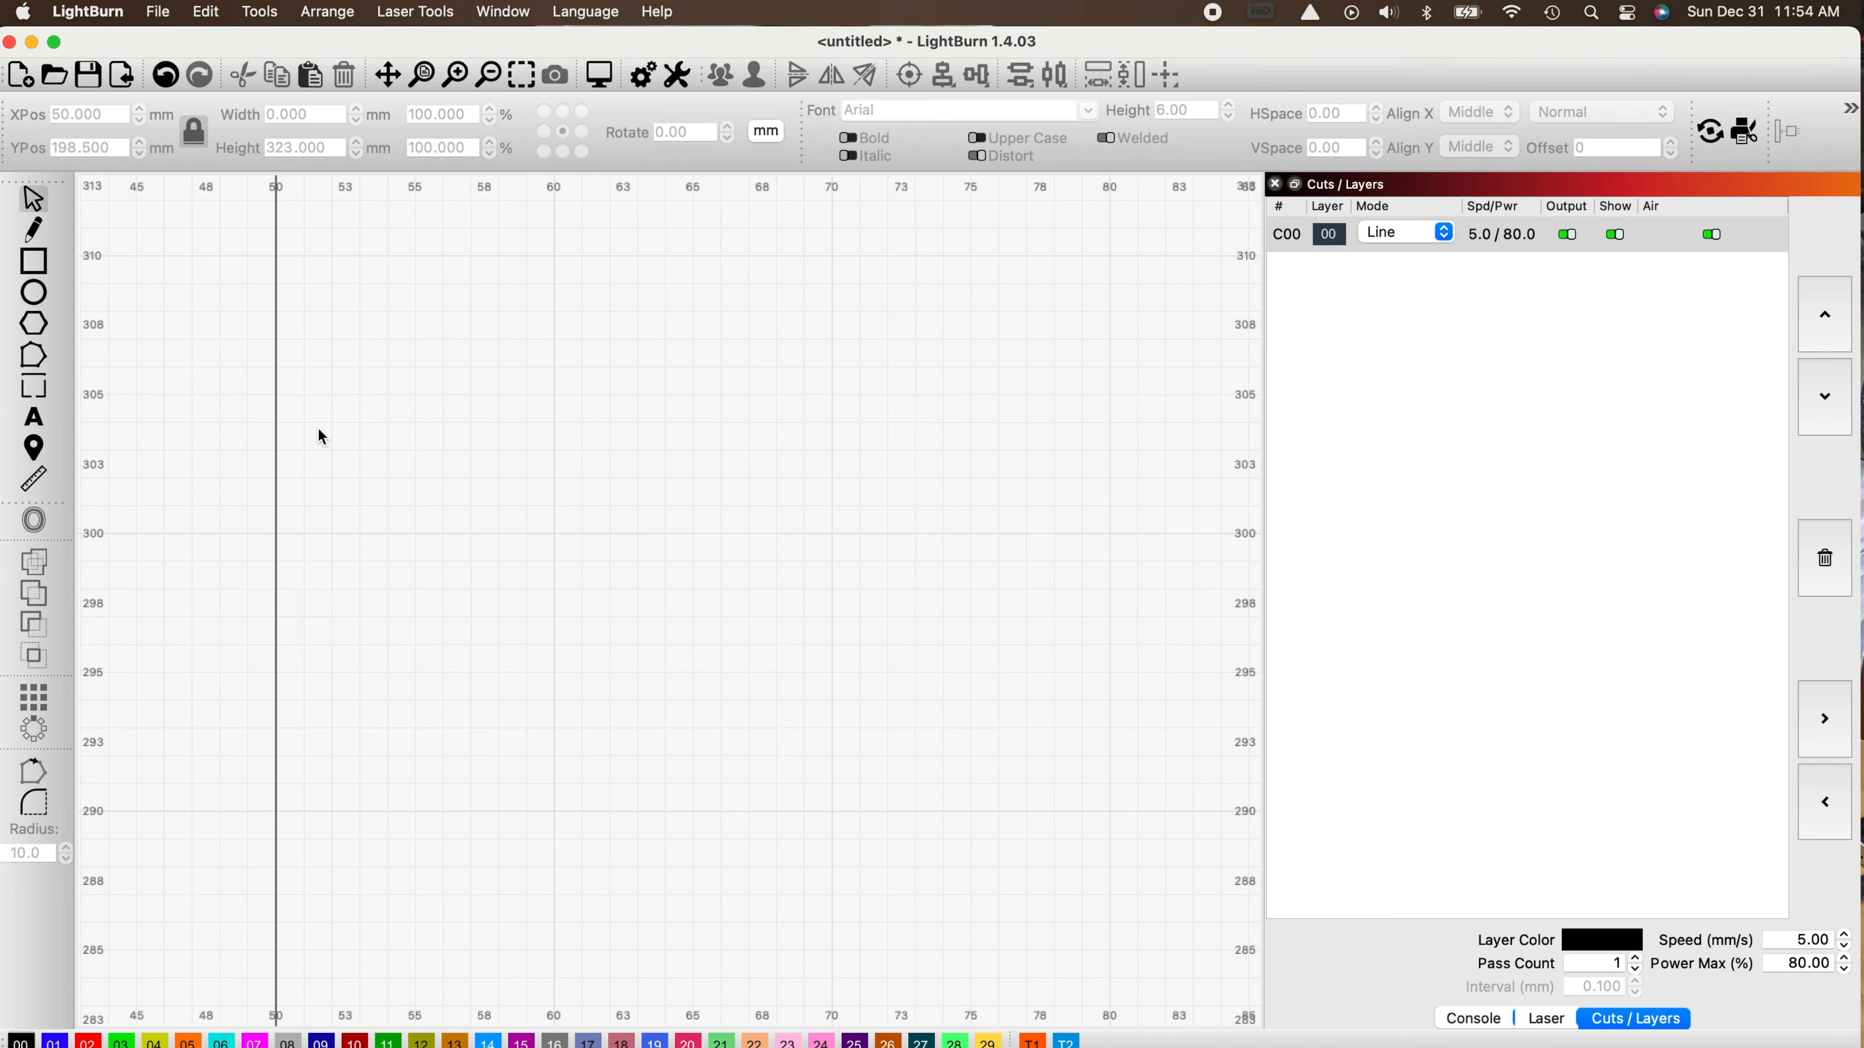
scroll(272, 437, "down", 2)
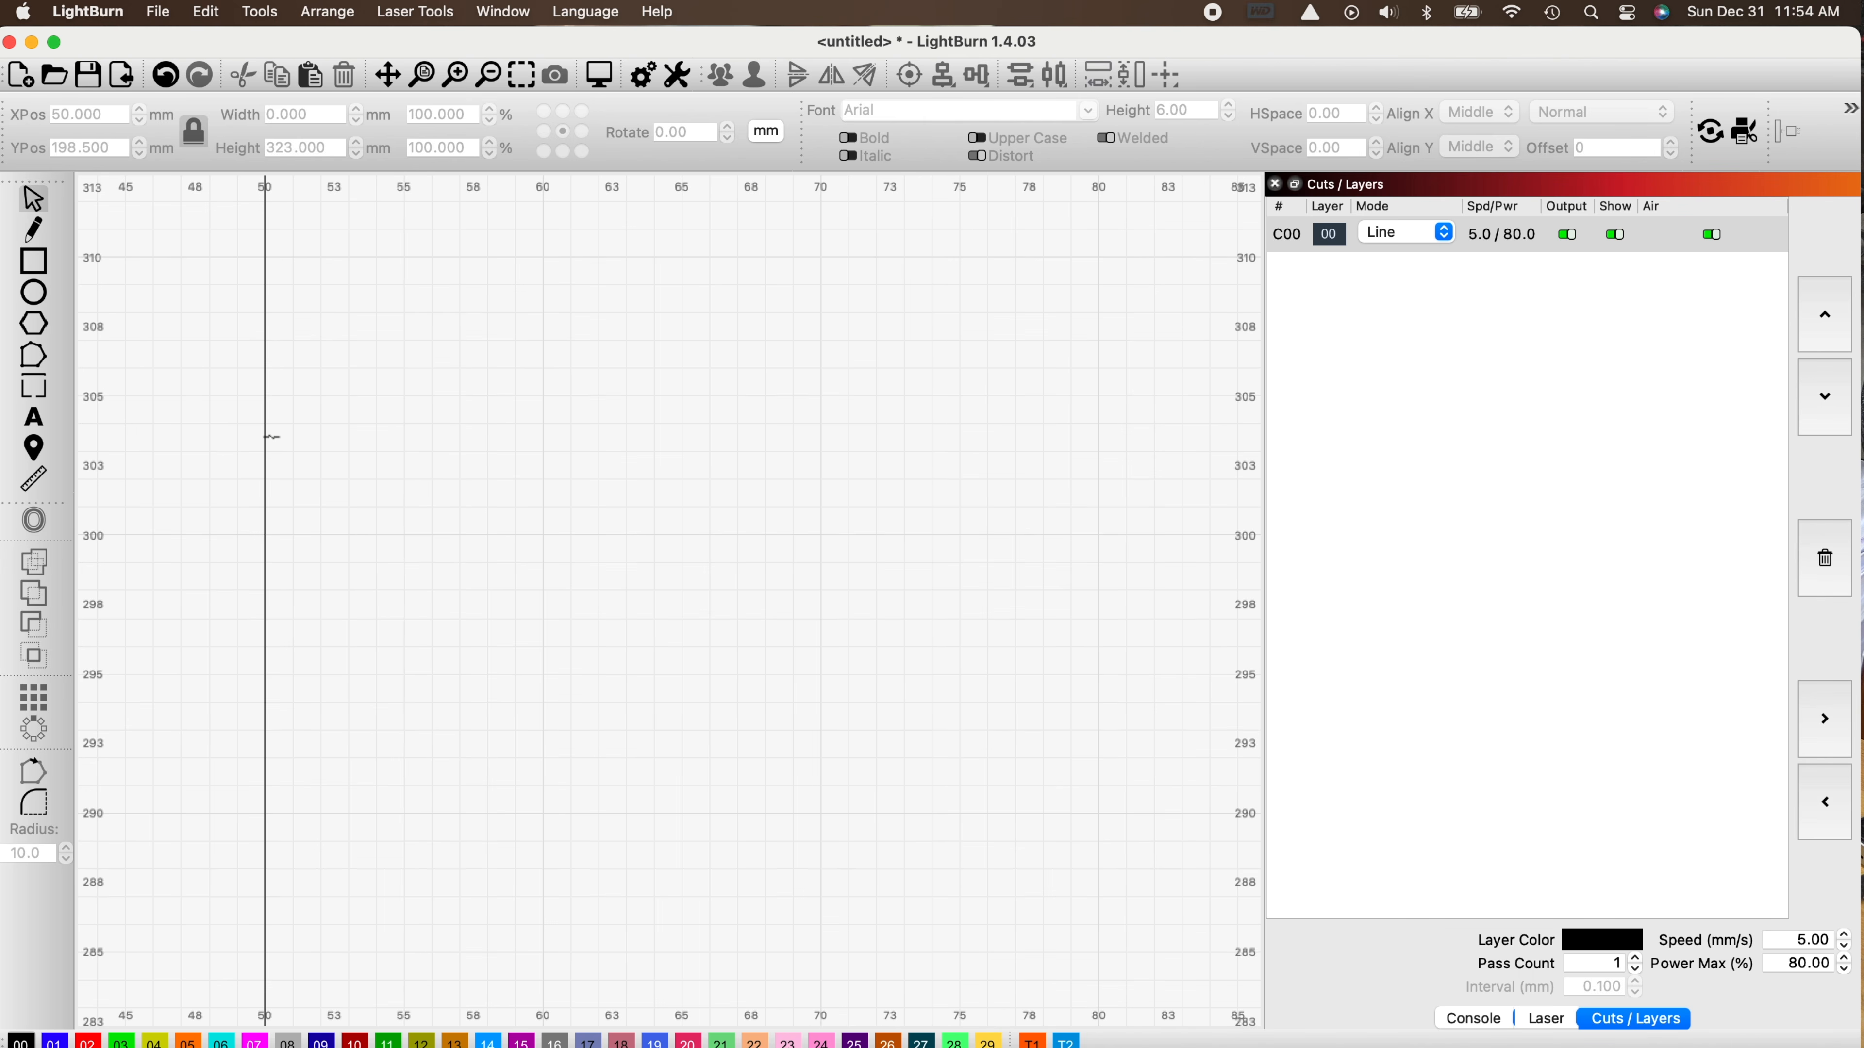
scroll(262, 560, "down", 1)
scroll(263, 561, "down", 8)
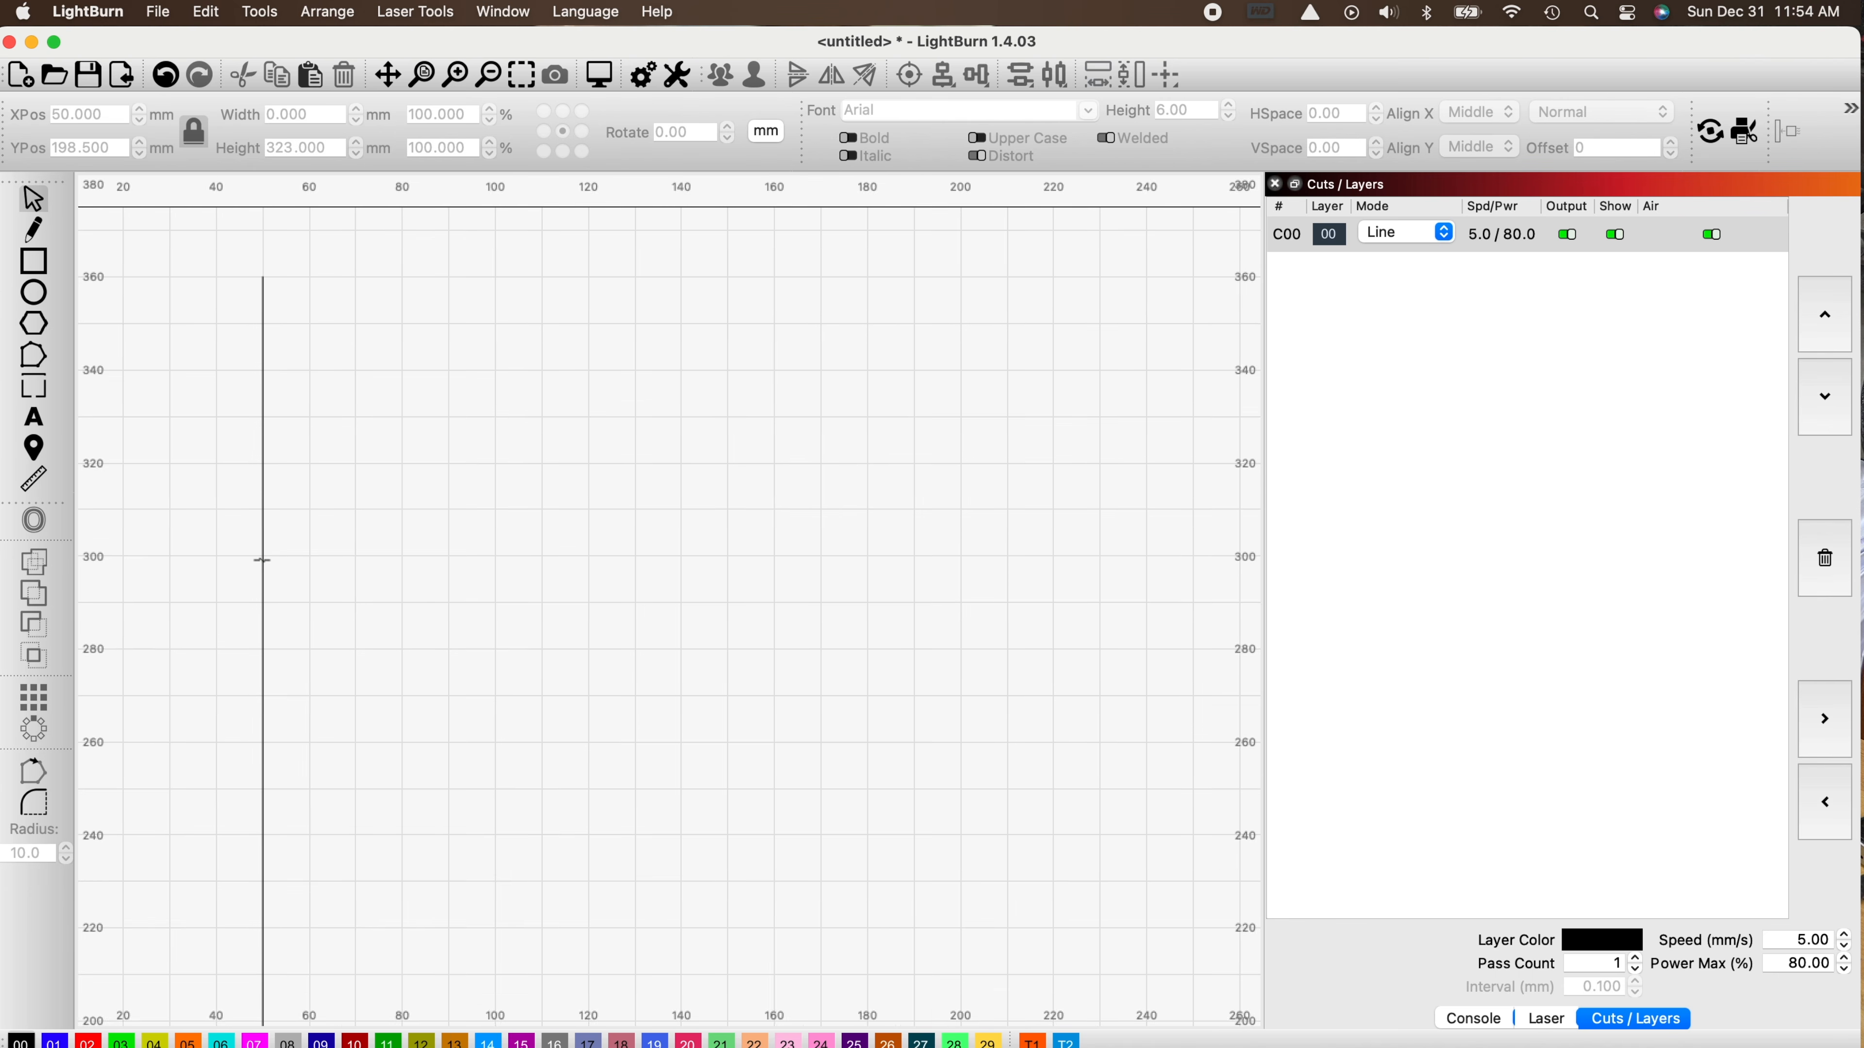
scroll(262, 560, "down", 2)
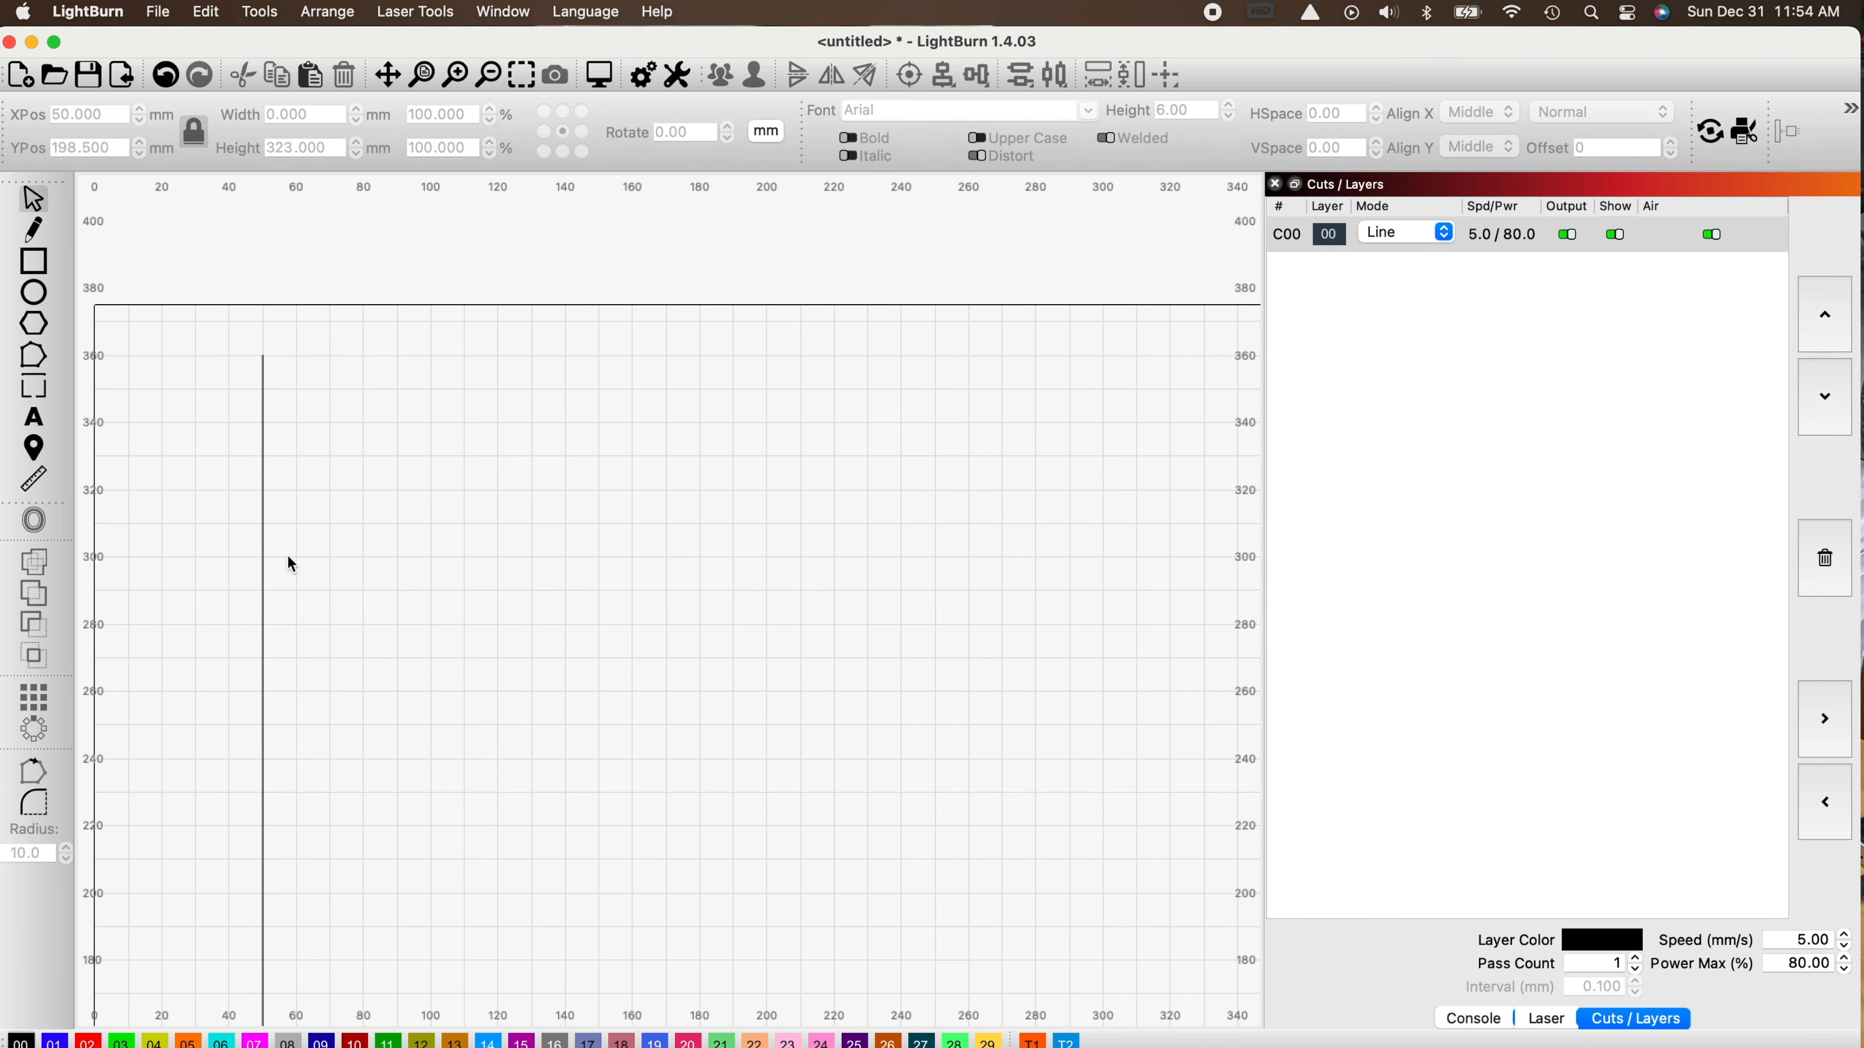
scroll(293, 565, "down", 1)
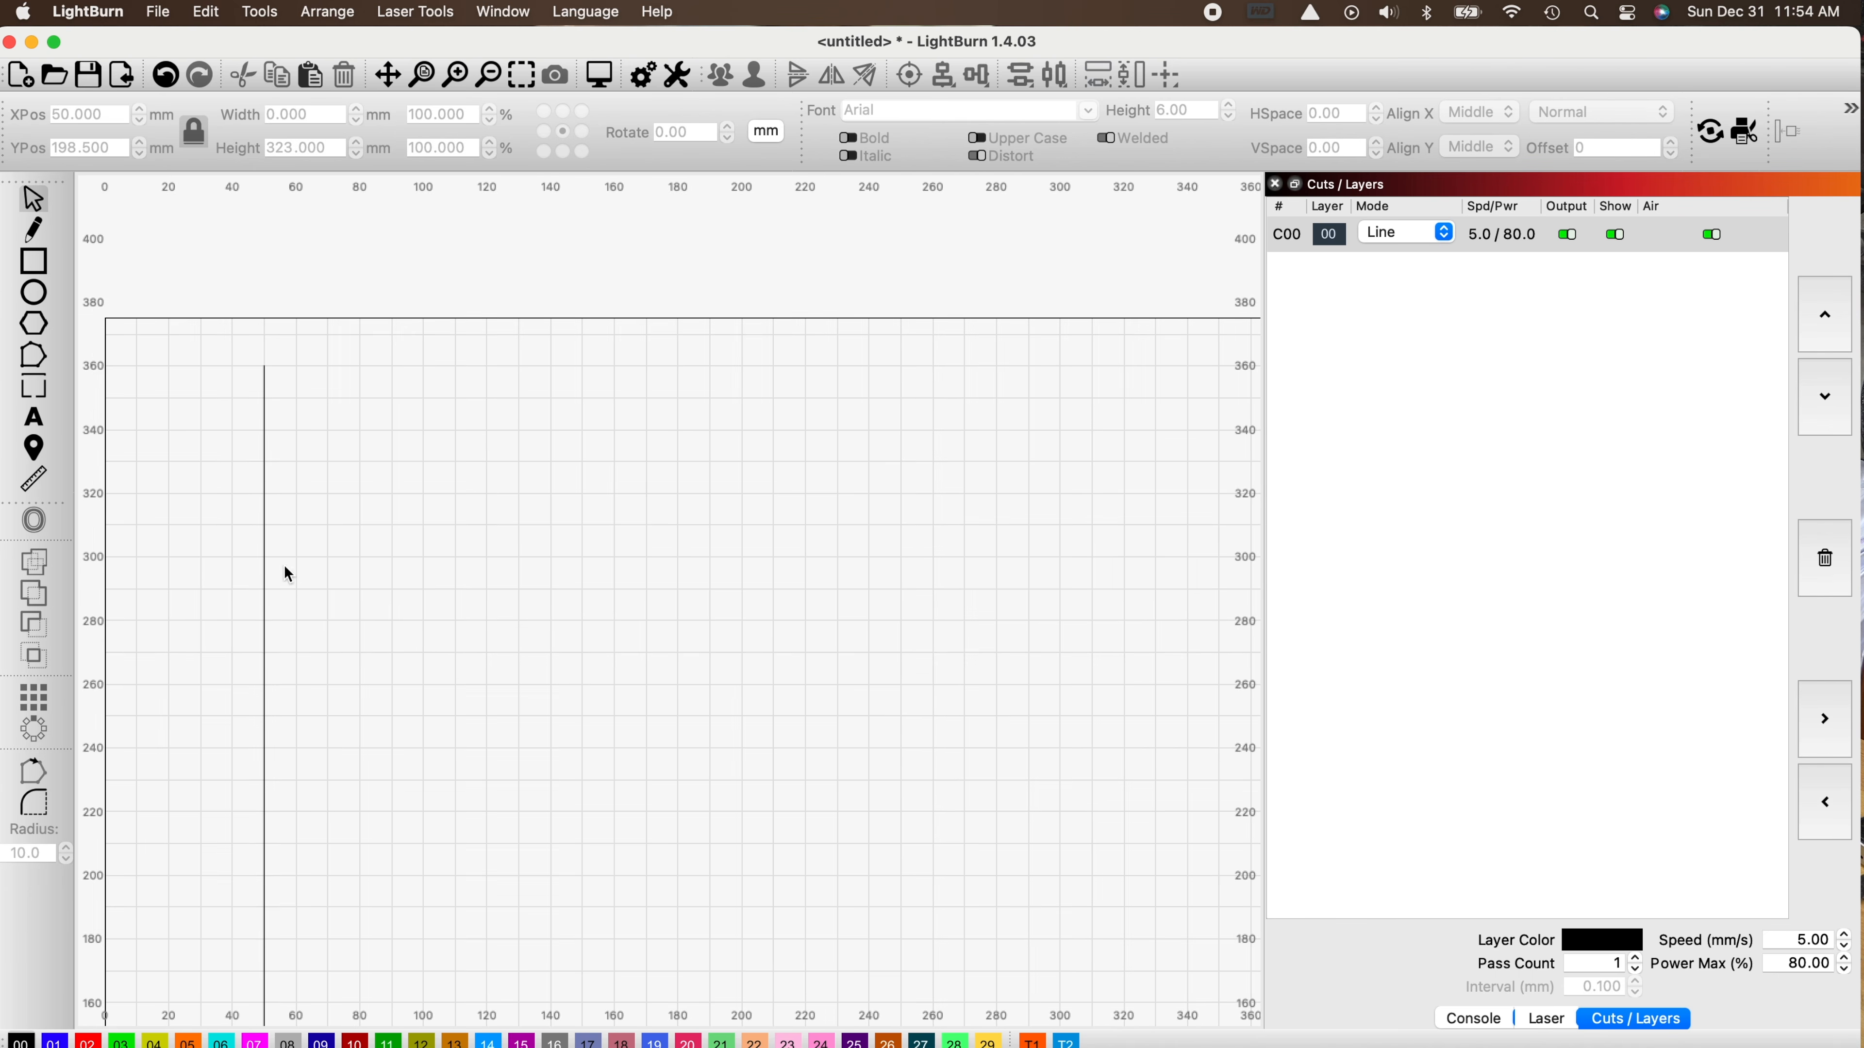
scroll(196, 716, "up", 1)
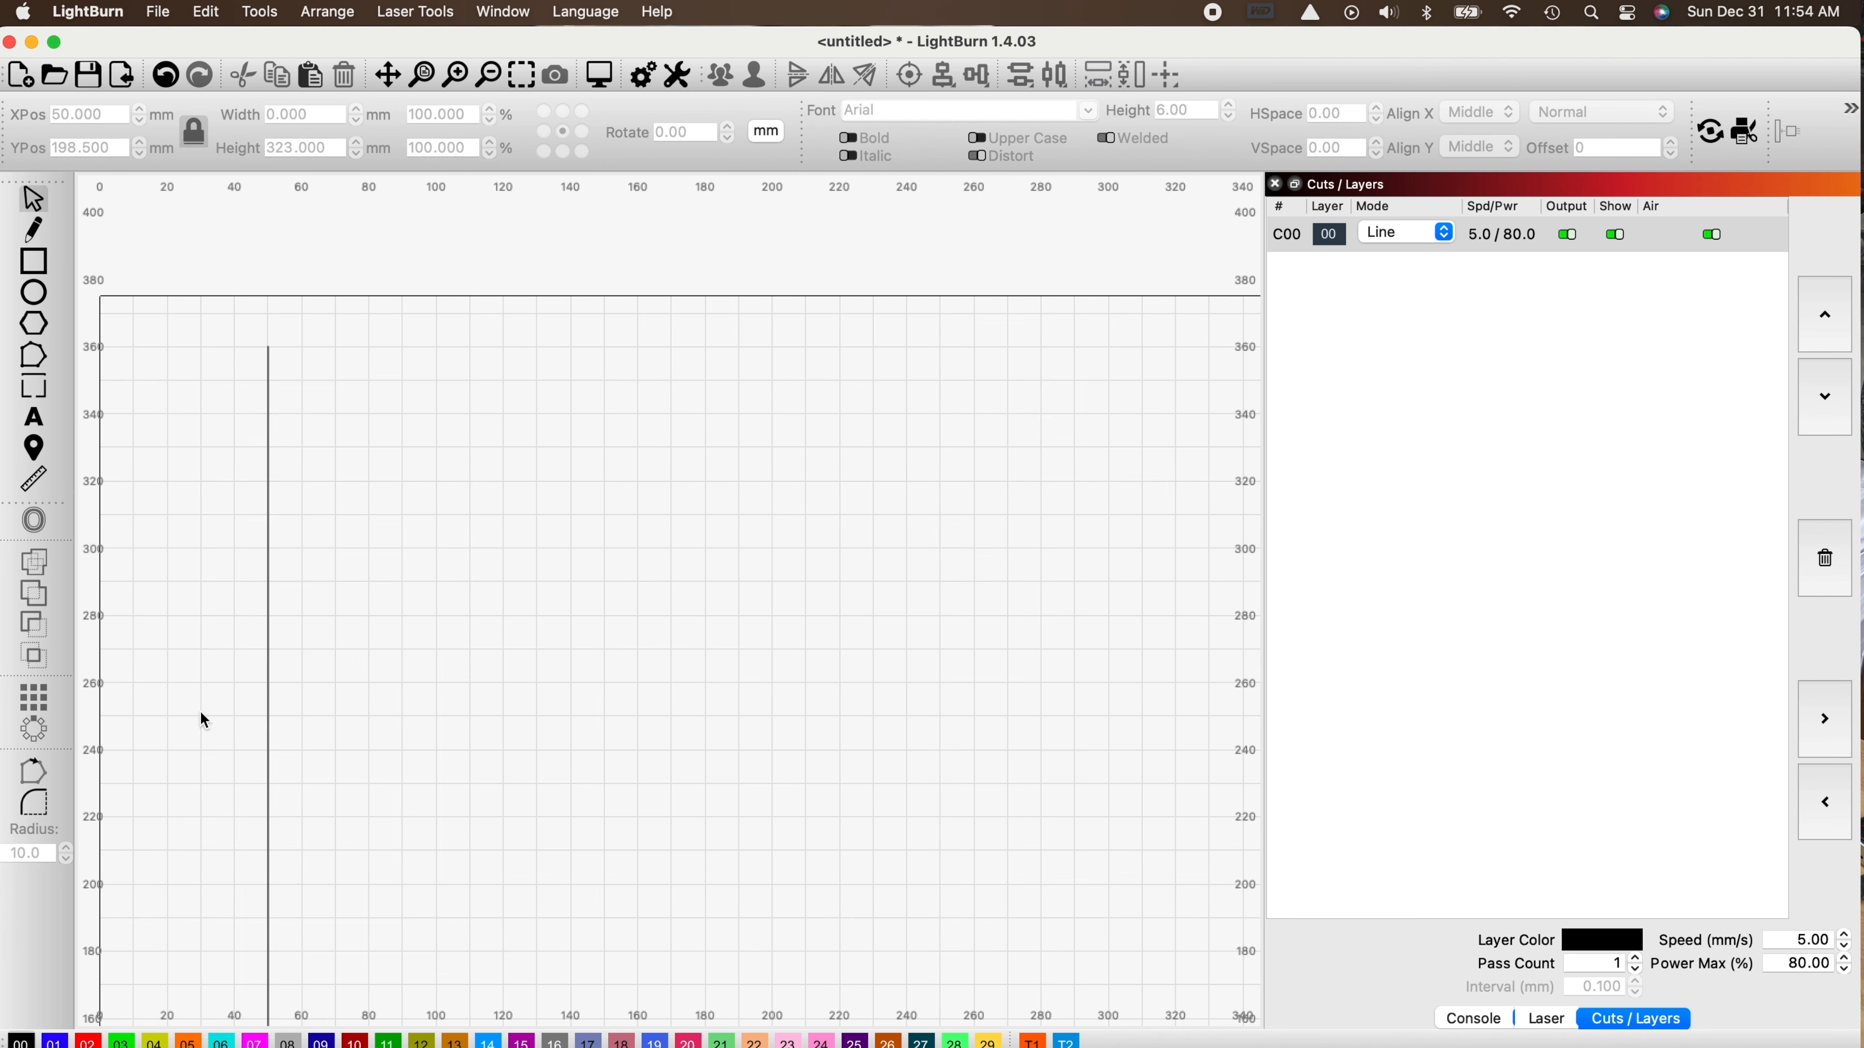
Unlock the aspect ratio and set the vertical line's height to 365 mm.
left_click(270, 617)
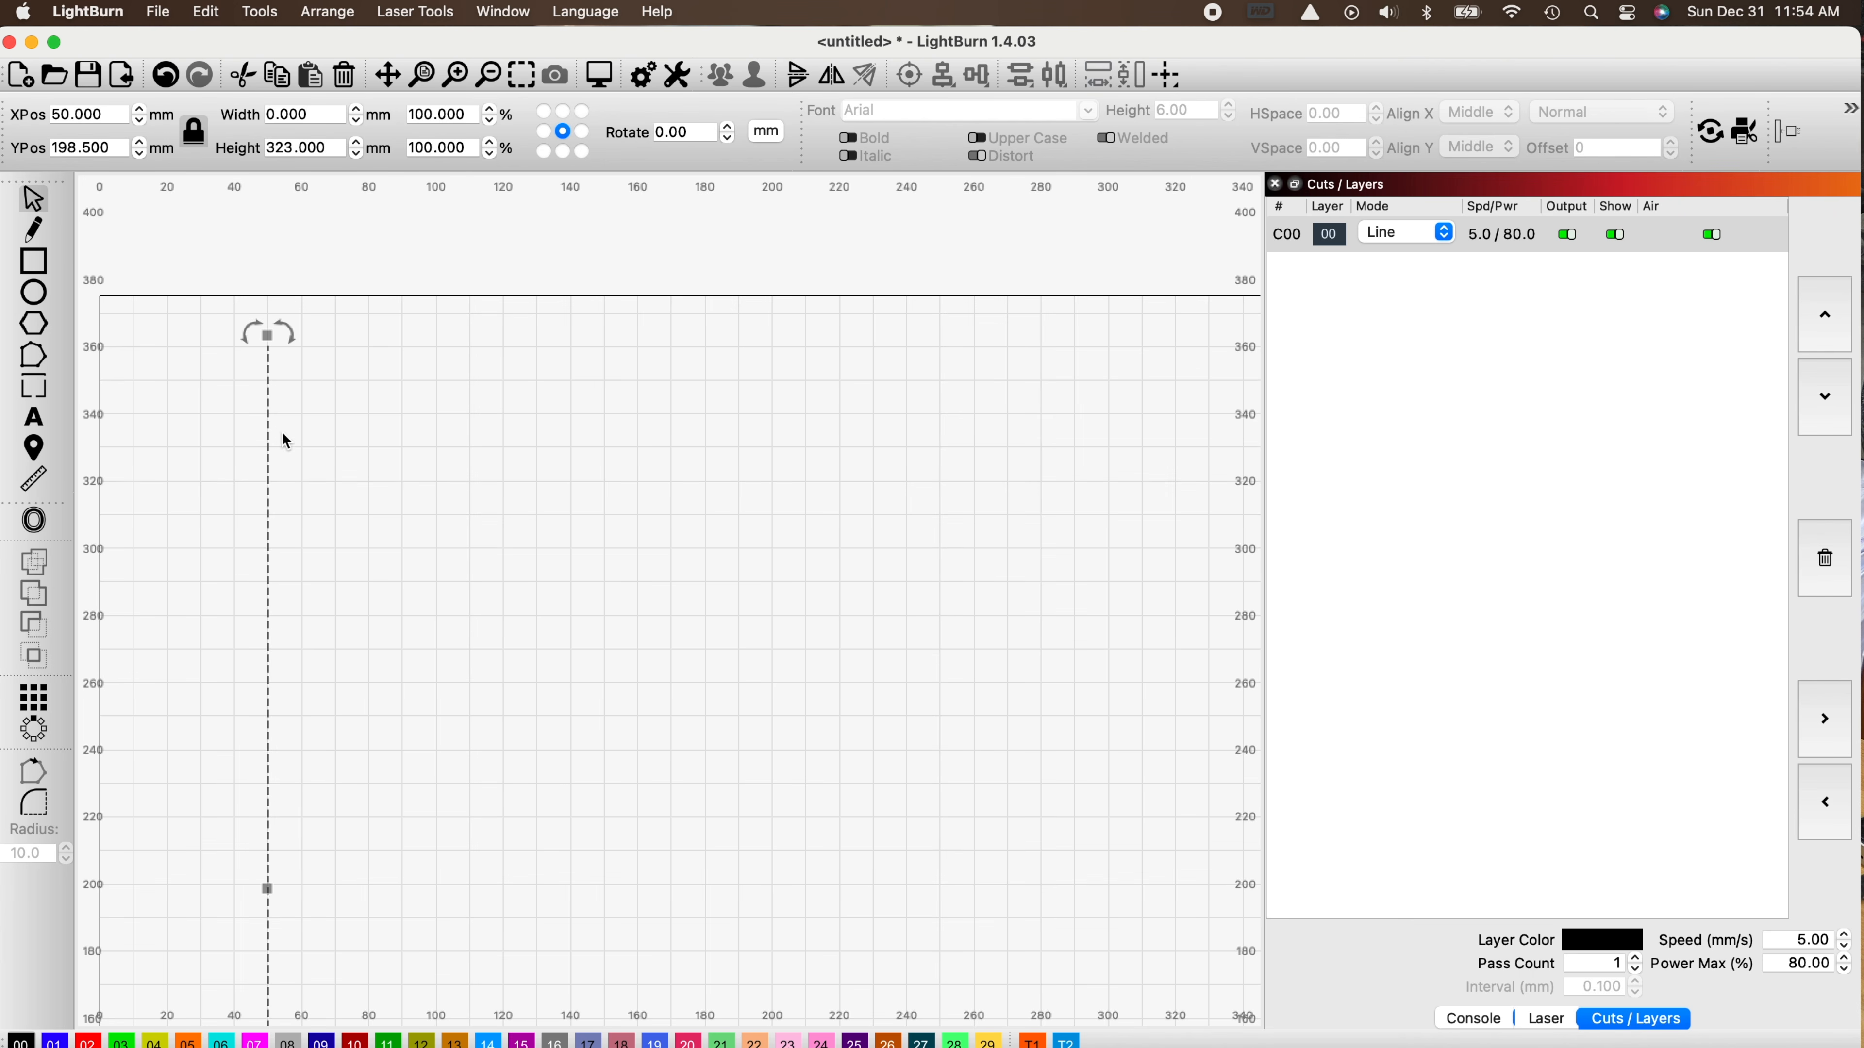
left_click(298, 146)
double_click(298, 146)
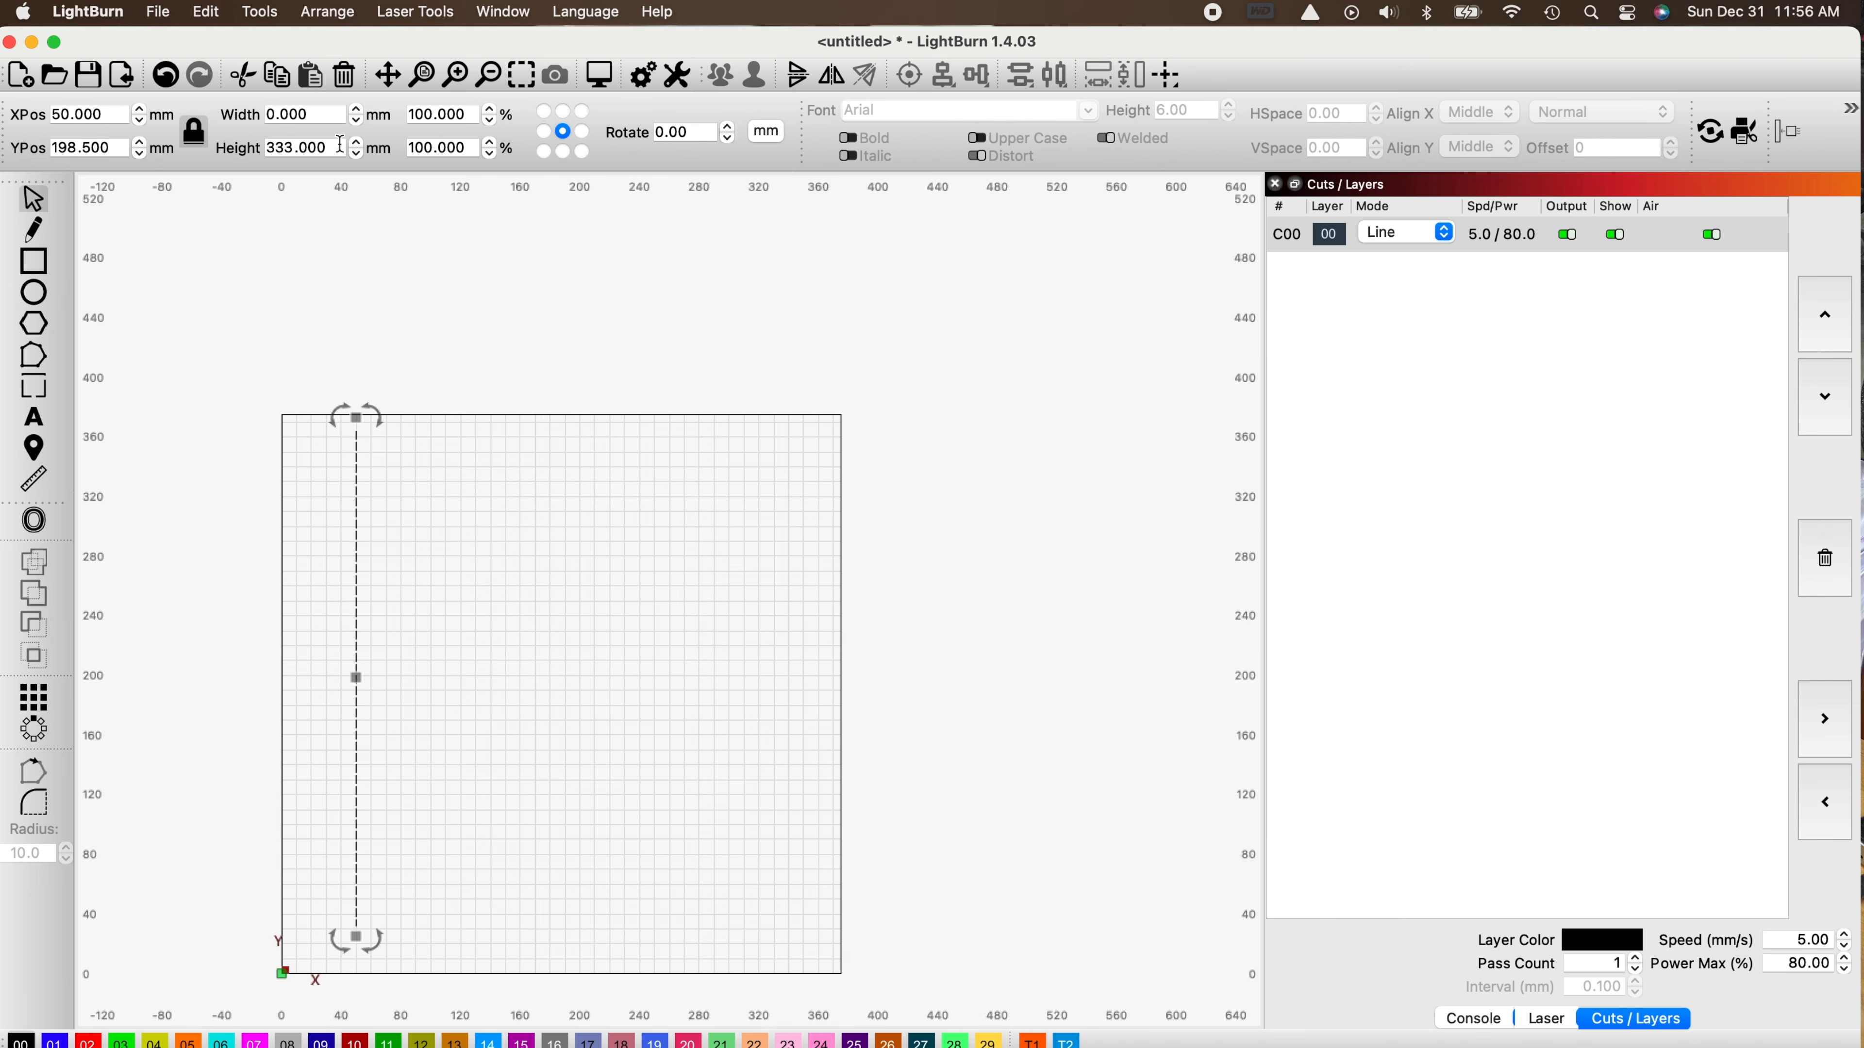
left_click_drag(342, 145, 237, 143)
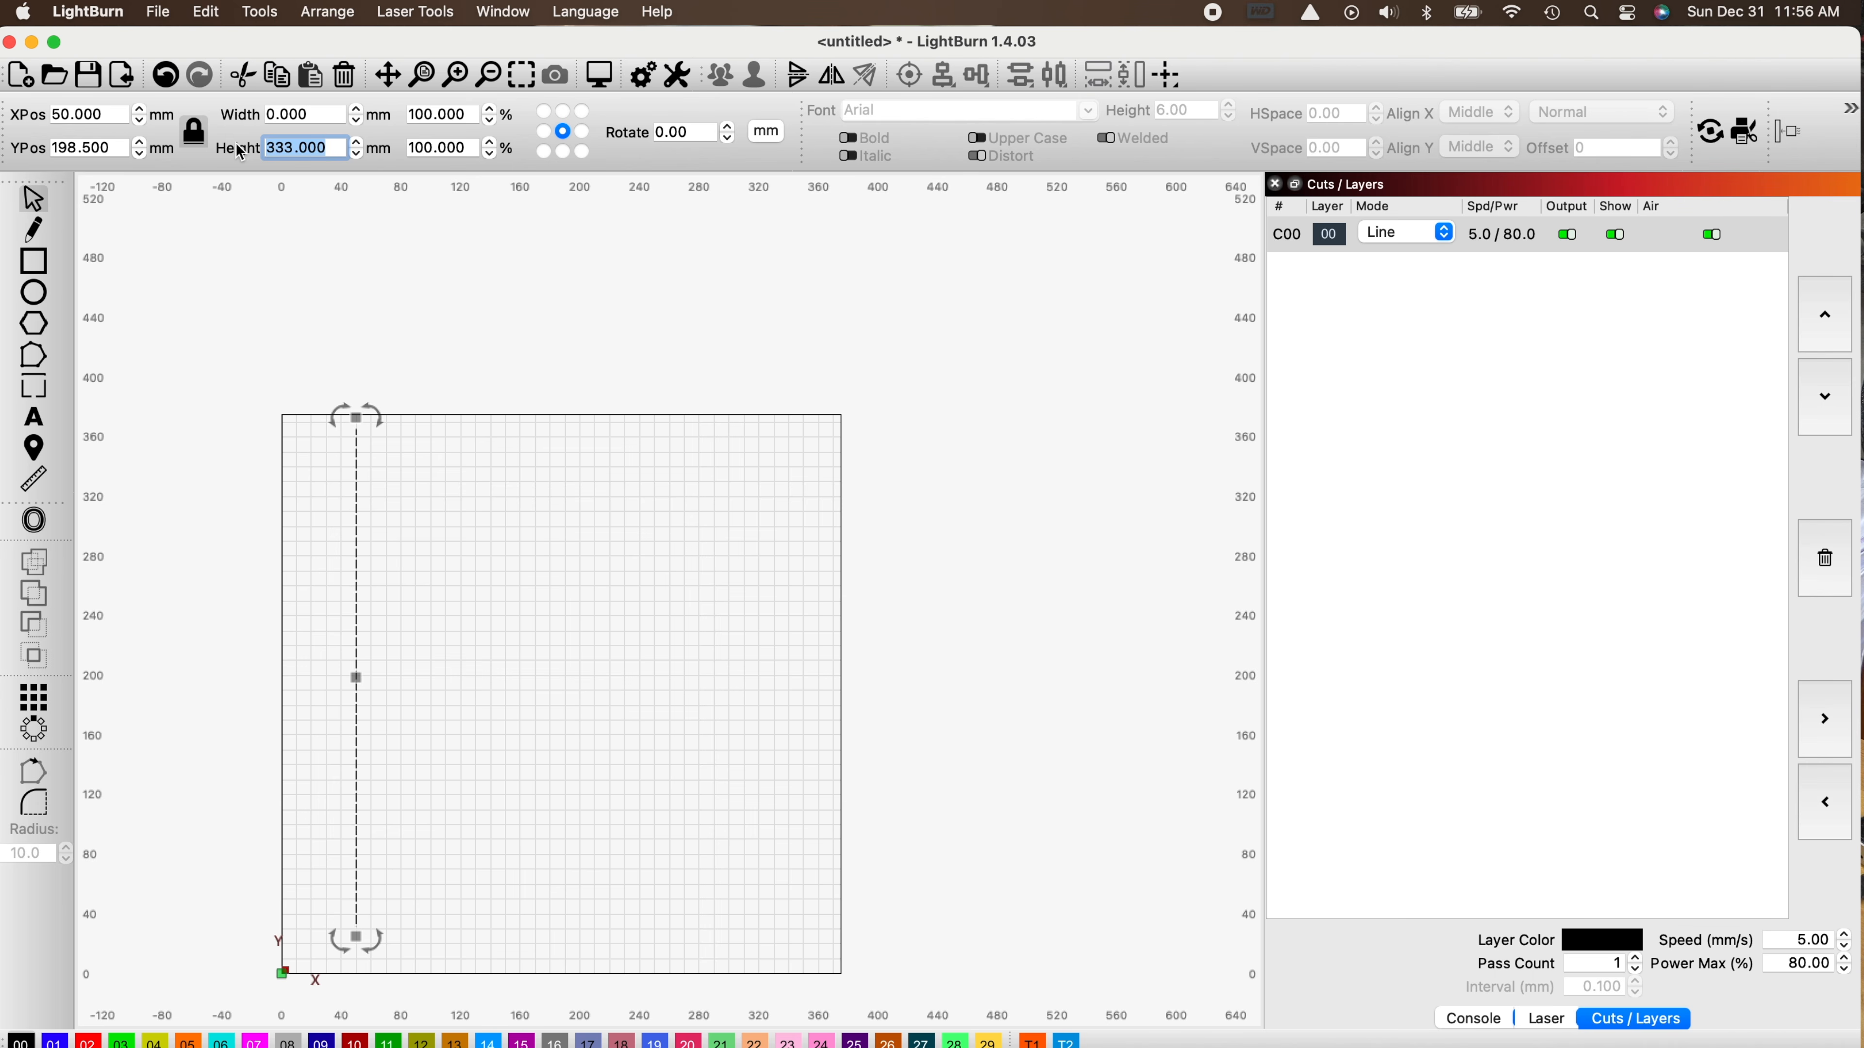
left_click(195, 133)
type("365")
key("Return")
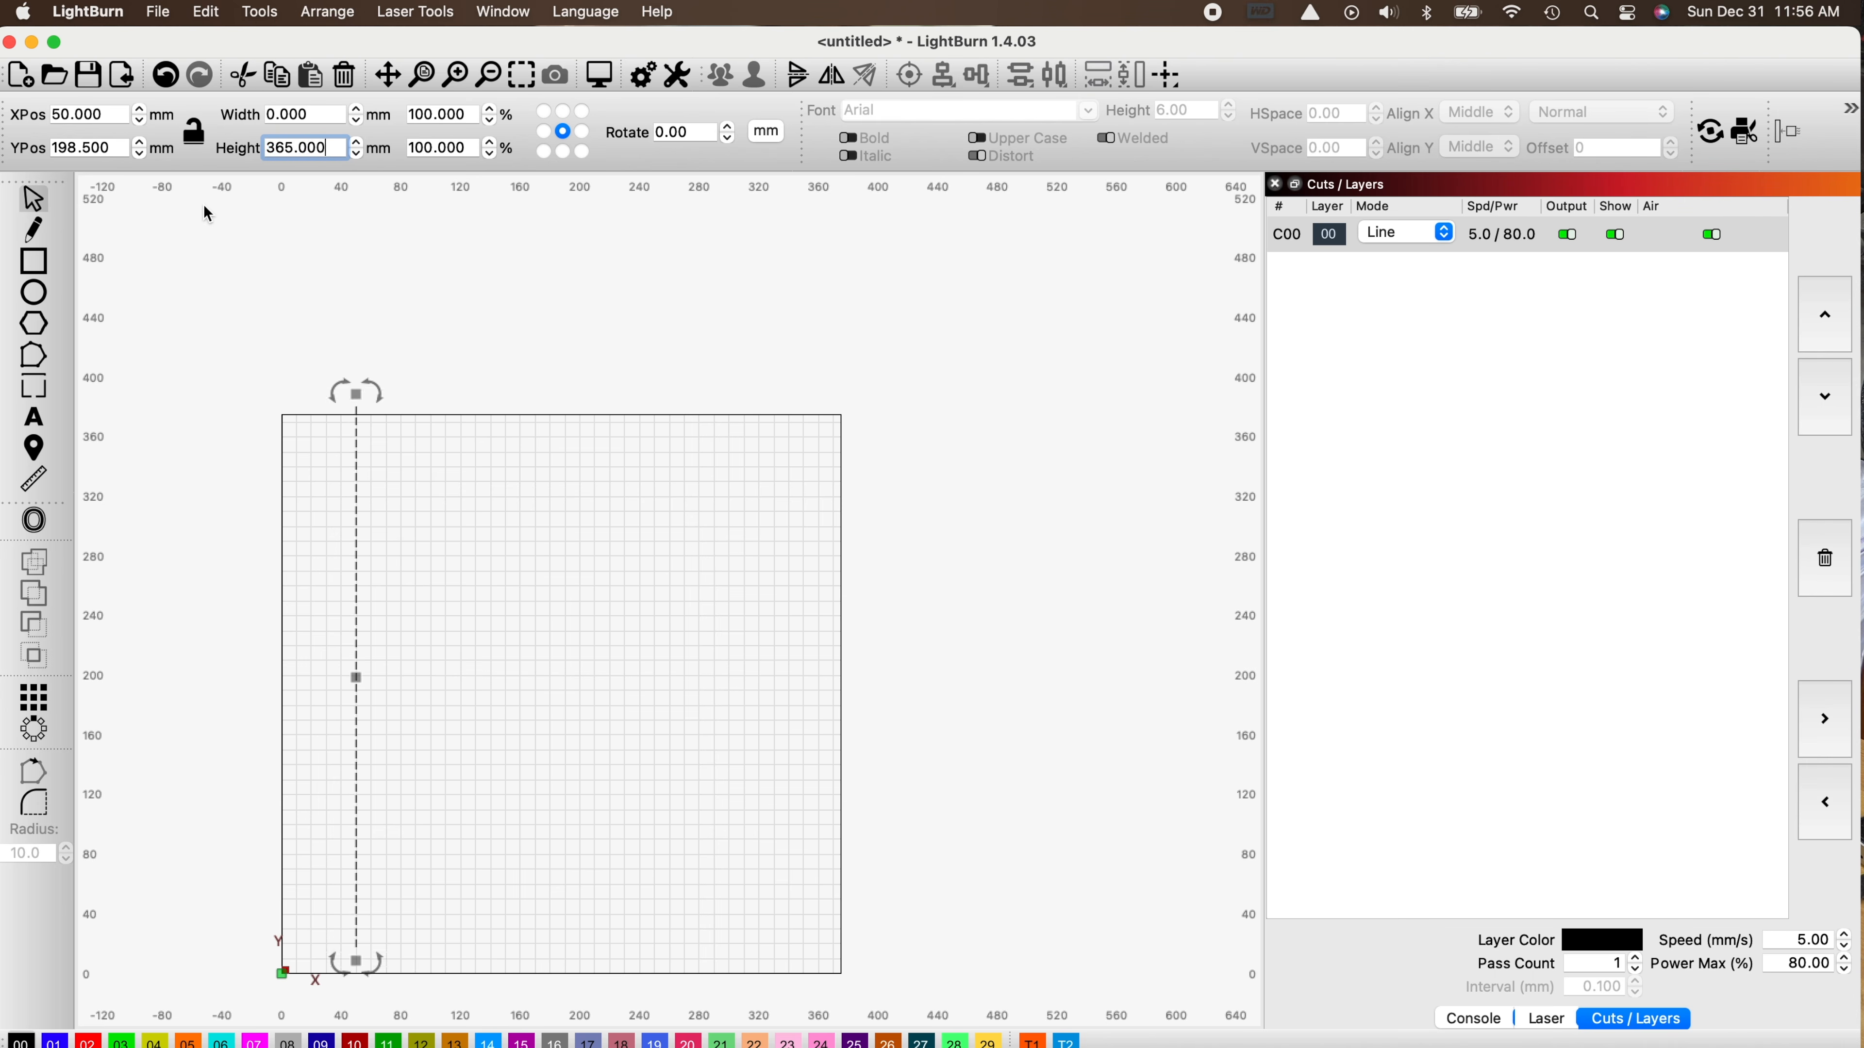
left_click(517, 560)
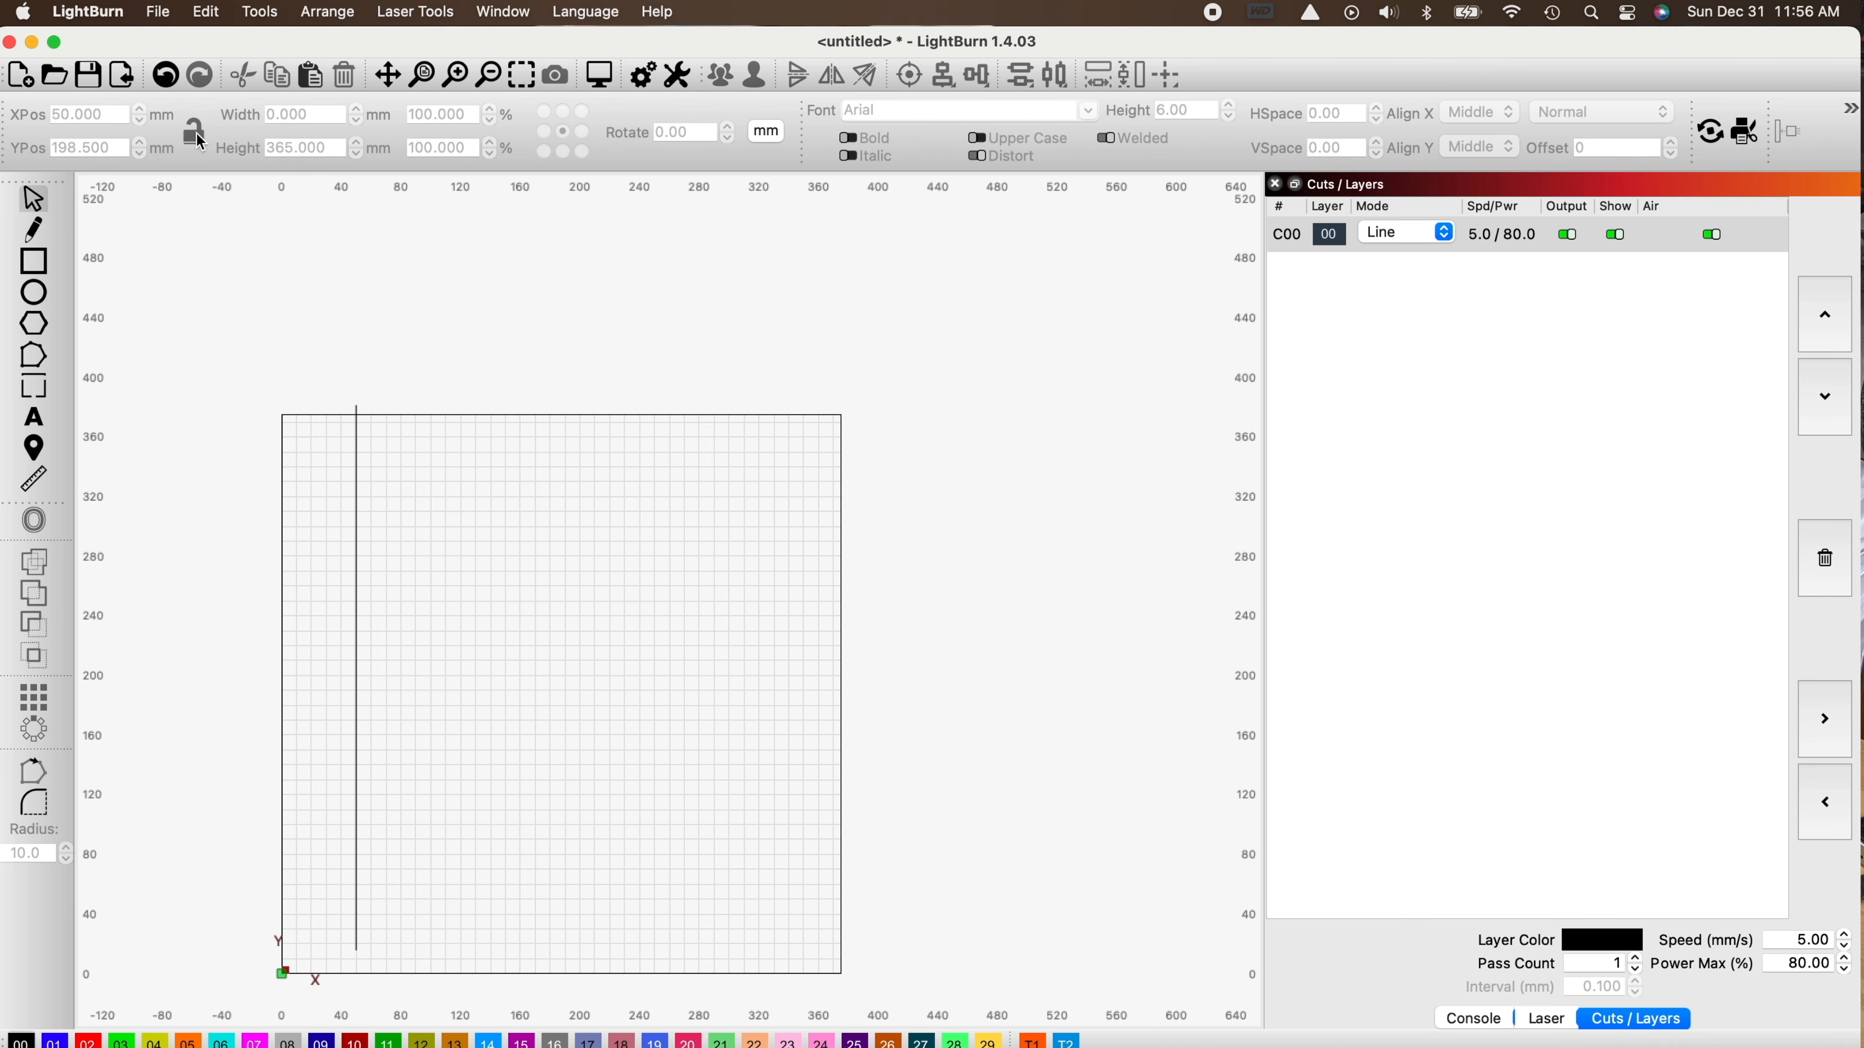
Nudge the vertical line down to a Y position of 188.5 mm so it fits inside the work area.
left_click(356, 508)
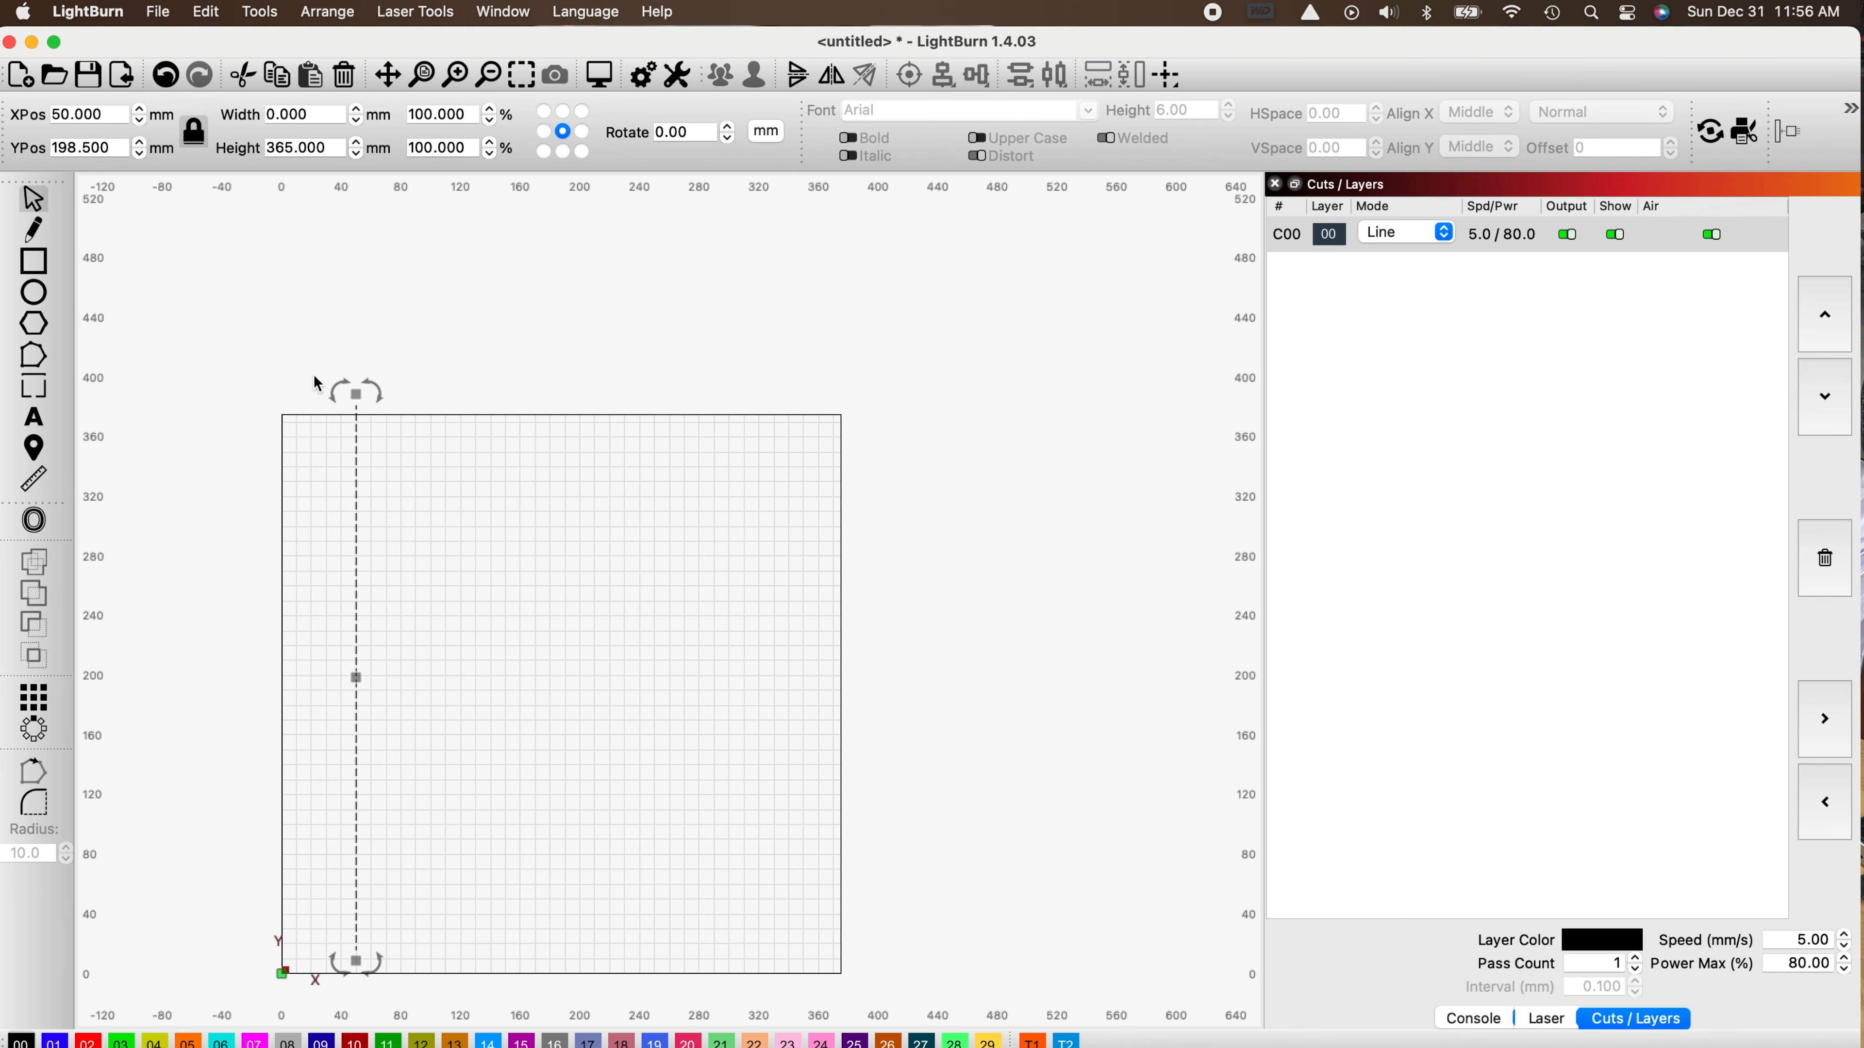
key("Down")
key("Down")
key("Down")
key("Down")
key("Up")
key("Up")
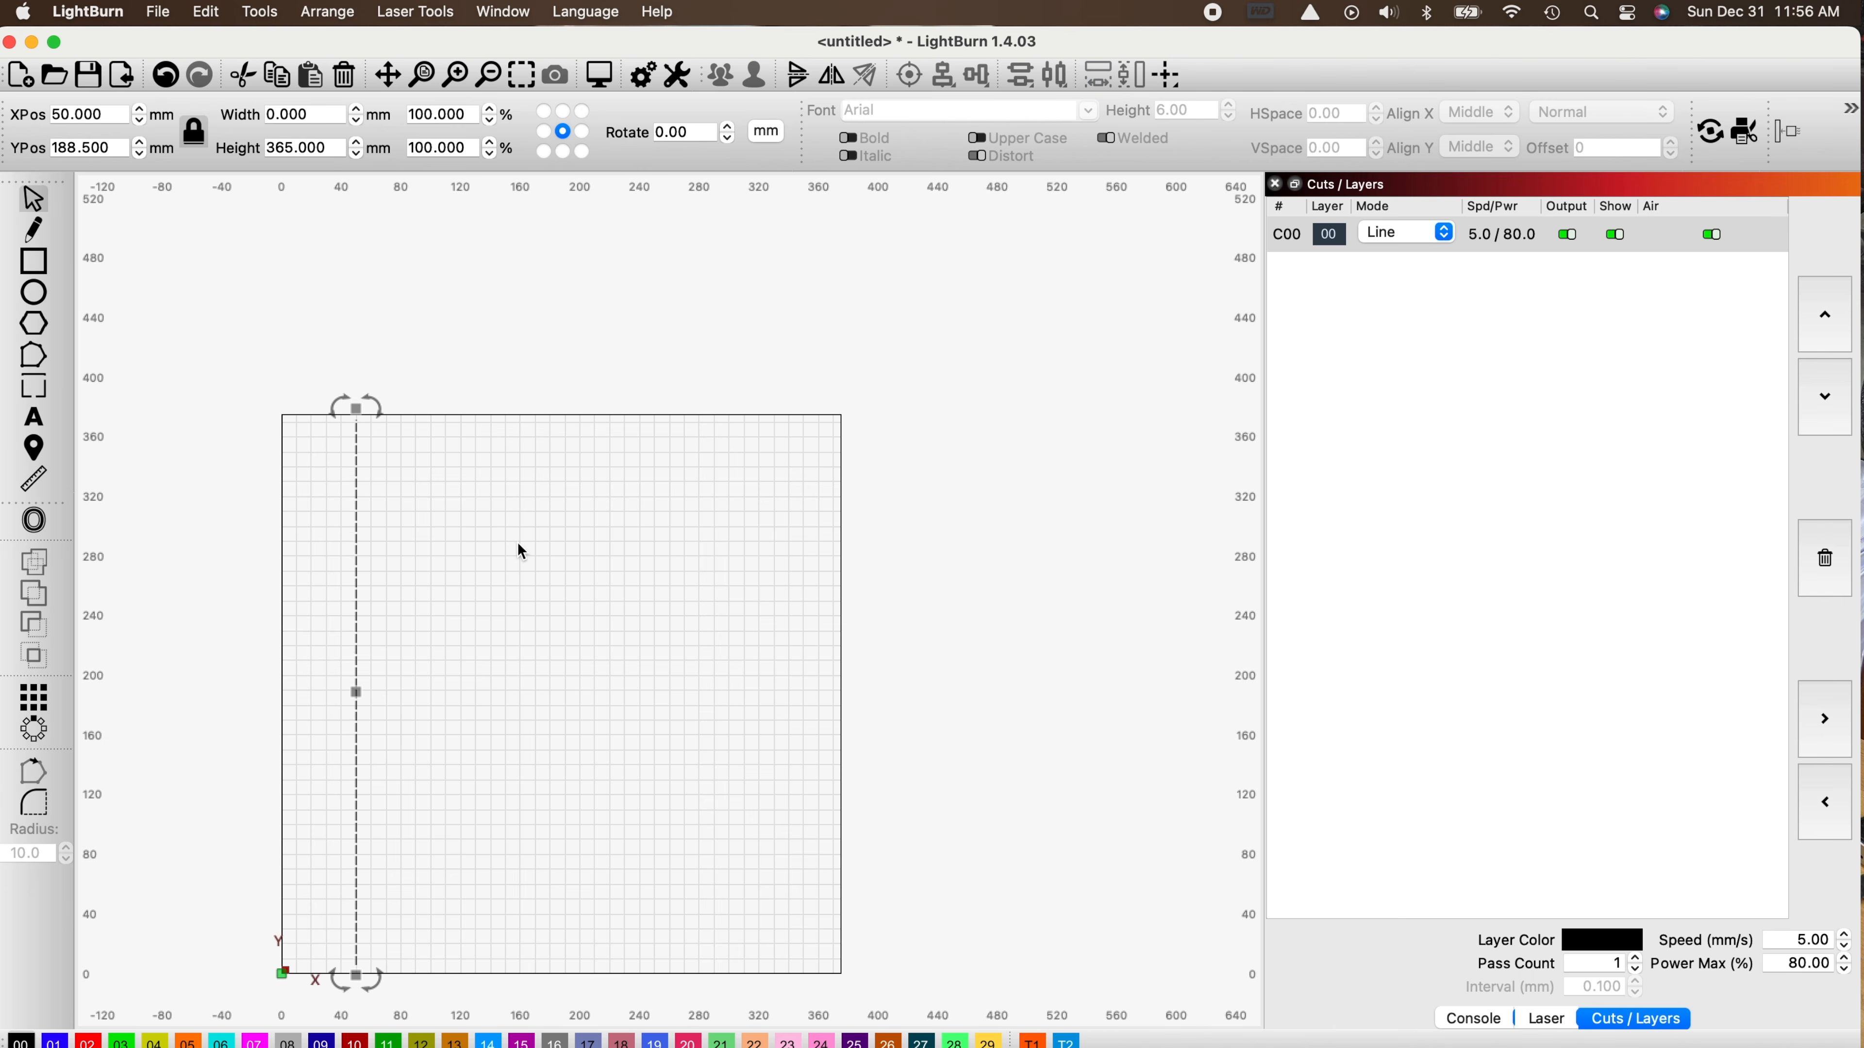
left_click(516, 544)
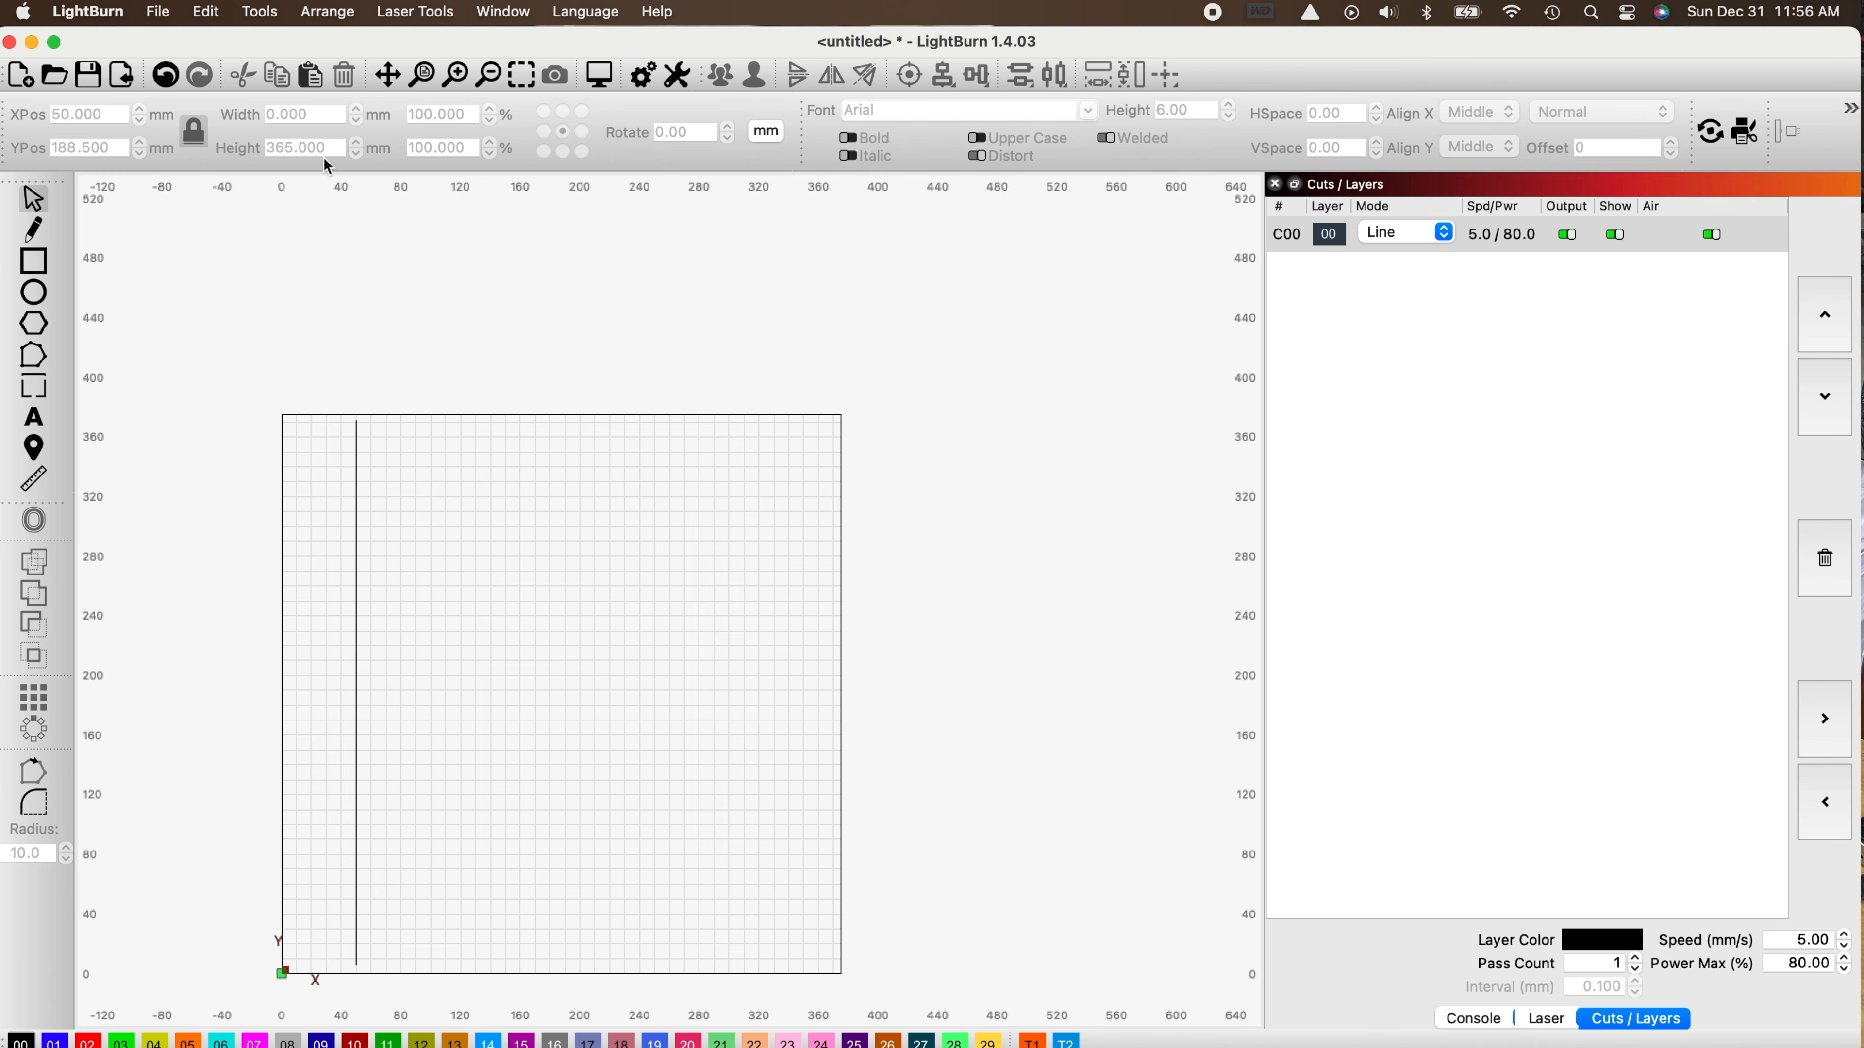
Set the vertical line's height to 355 mm.
left_click(356, 441)
left_click_drag(332, 144, 264, 153)
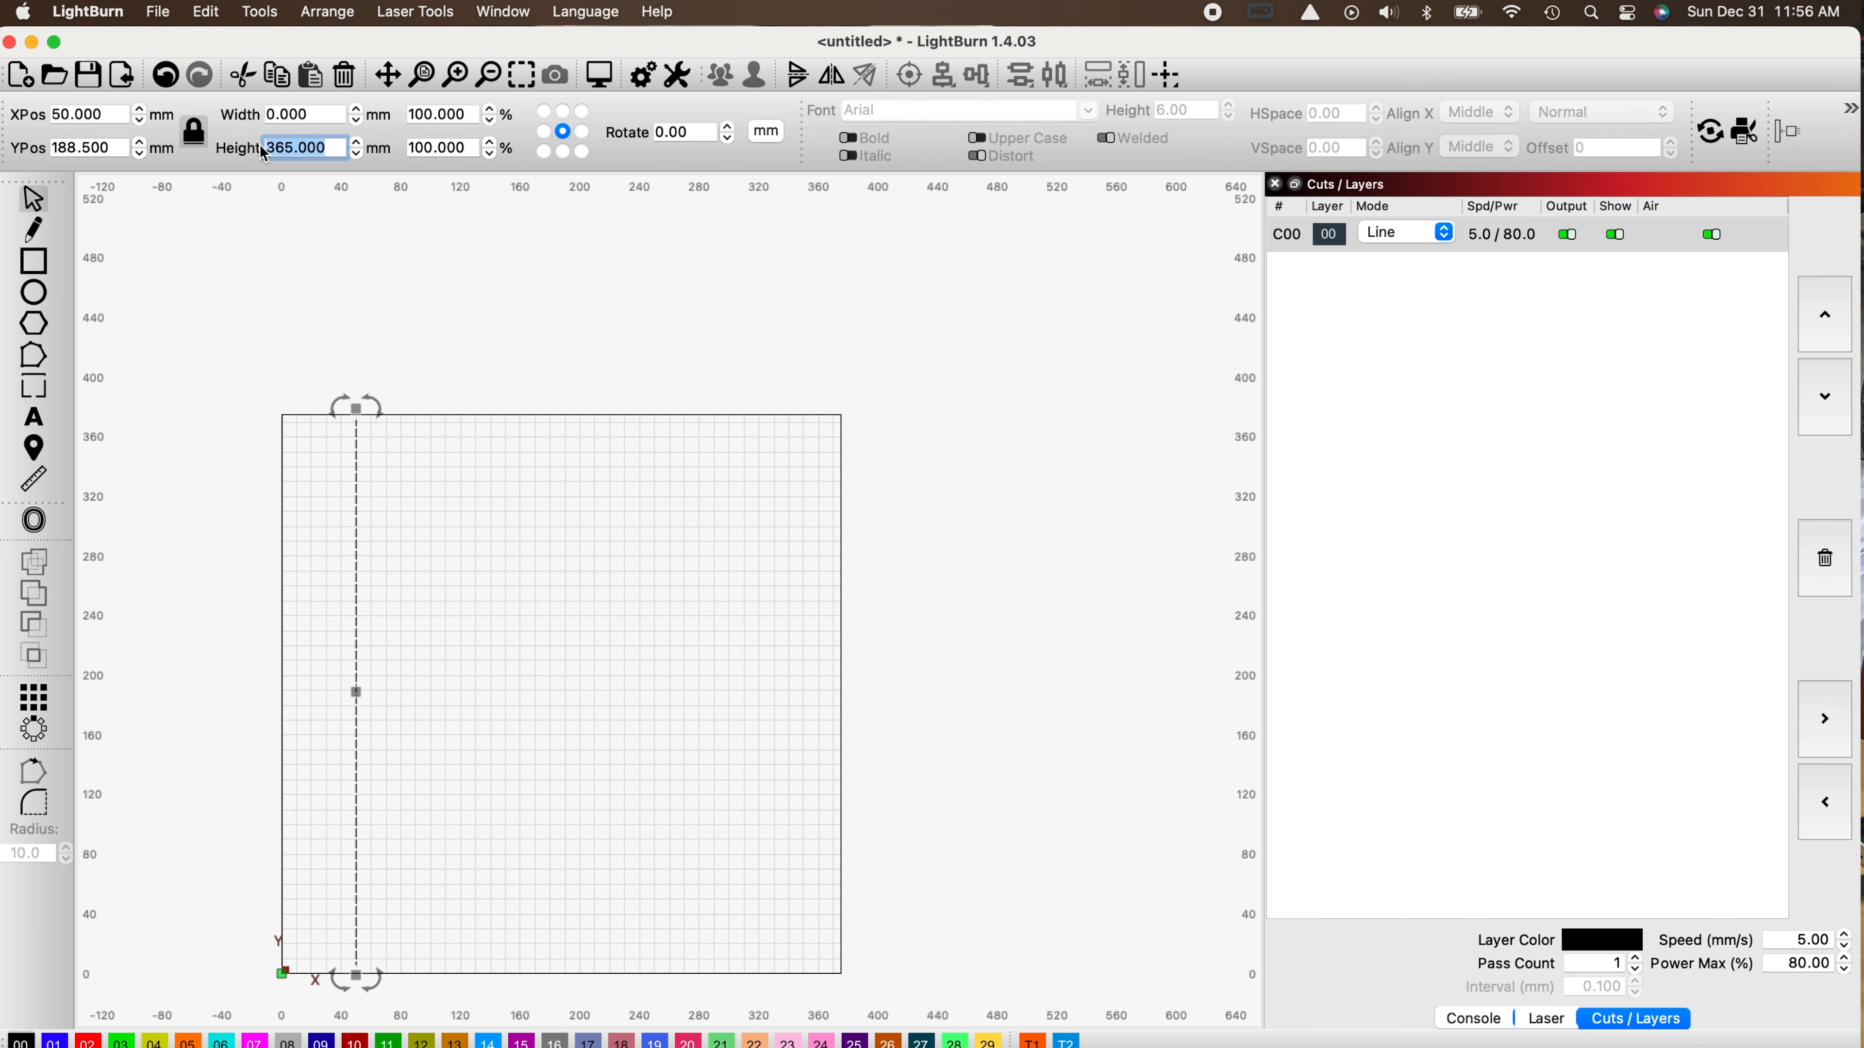
type("355")
key("Return")
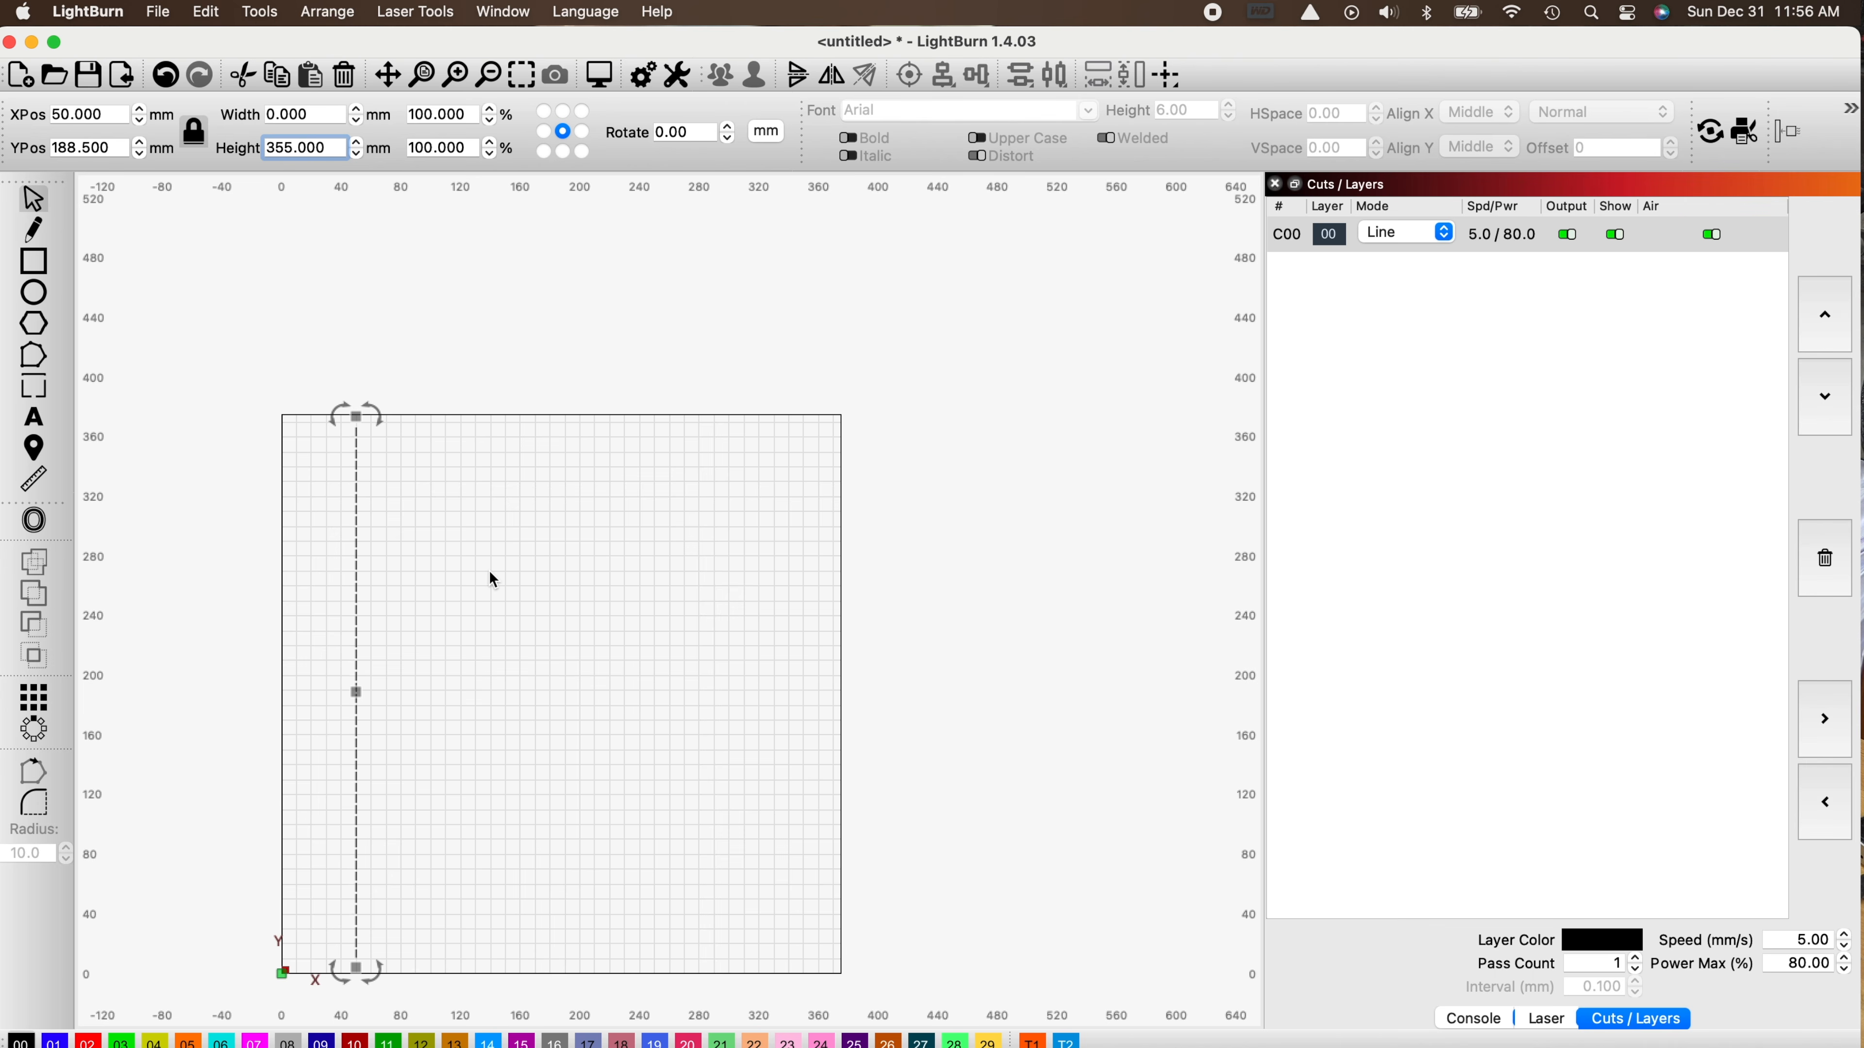
Move the vertical line close to the work area's left edge, to about X 12 mm and Y 192 mm.
key("Up")
left_click_drag(360, 679, 301, 690)
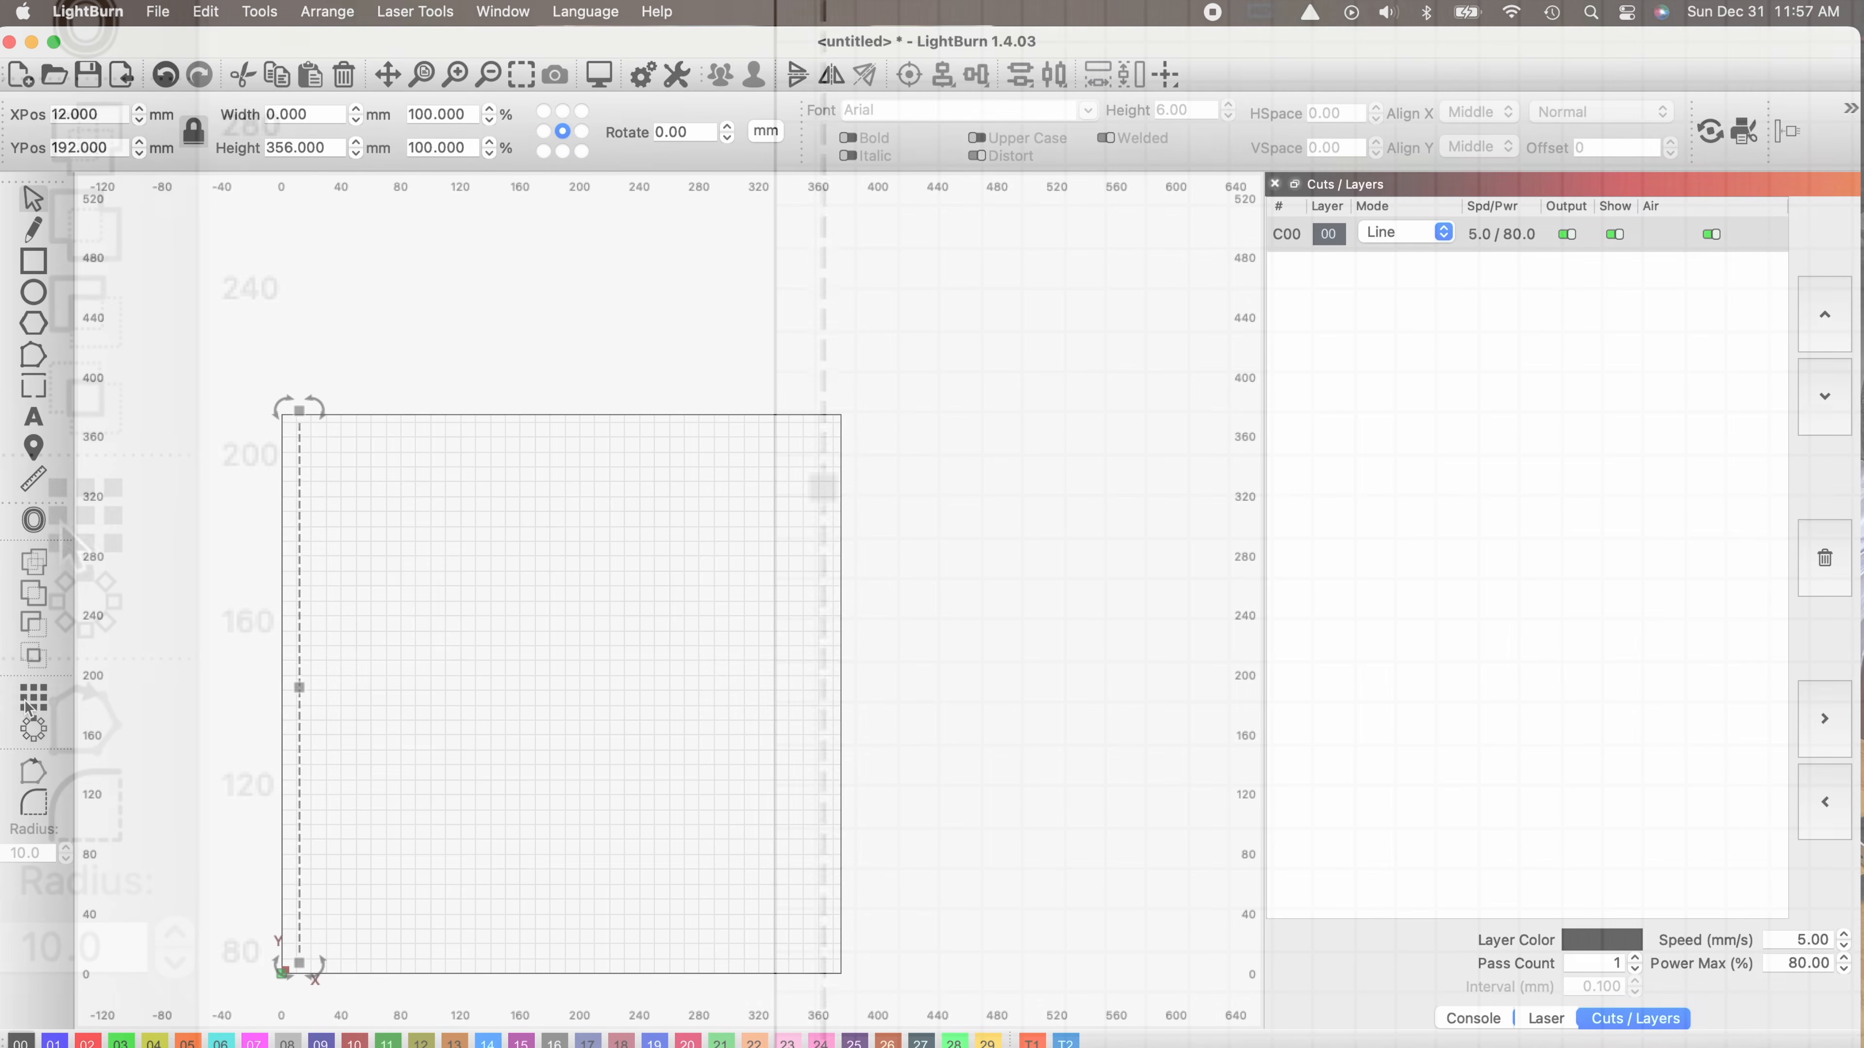
Start a grid array of the selected vertical line and set its X spacing to 10 mm.
left_click(31, 702)
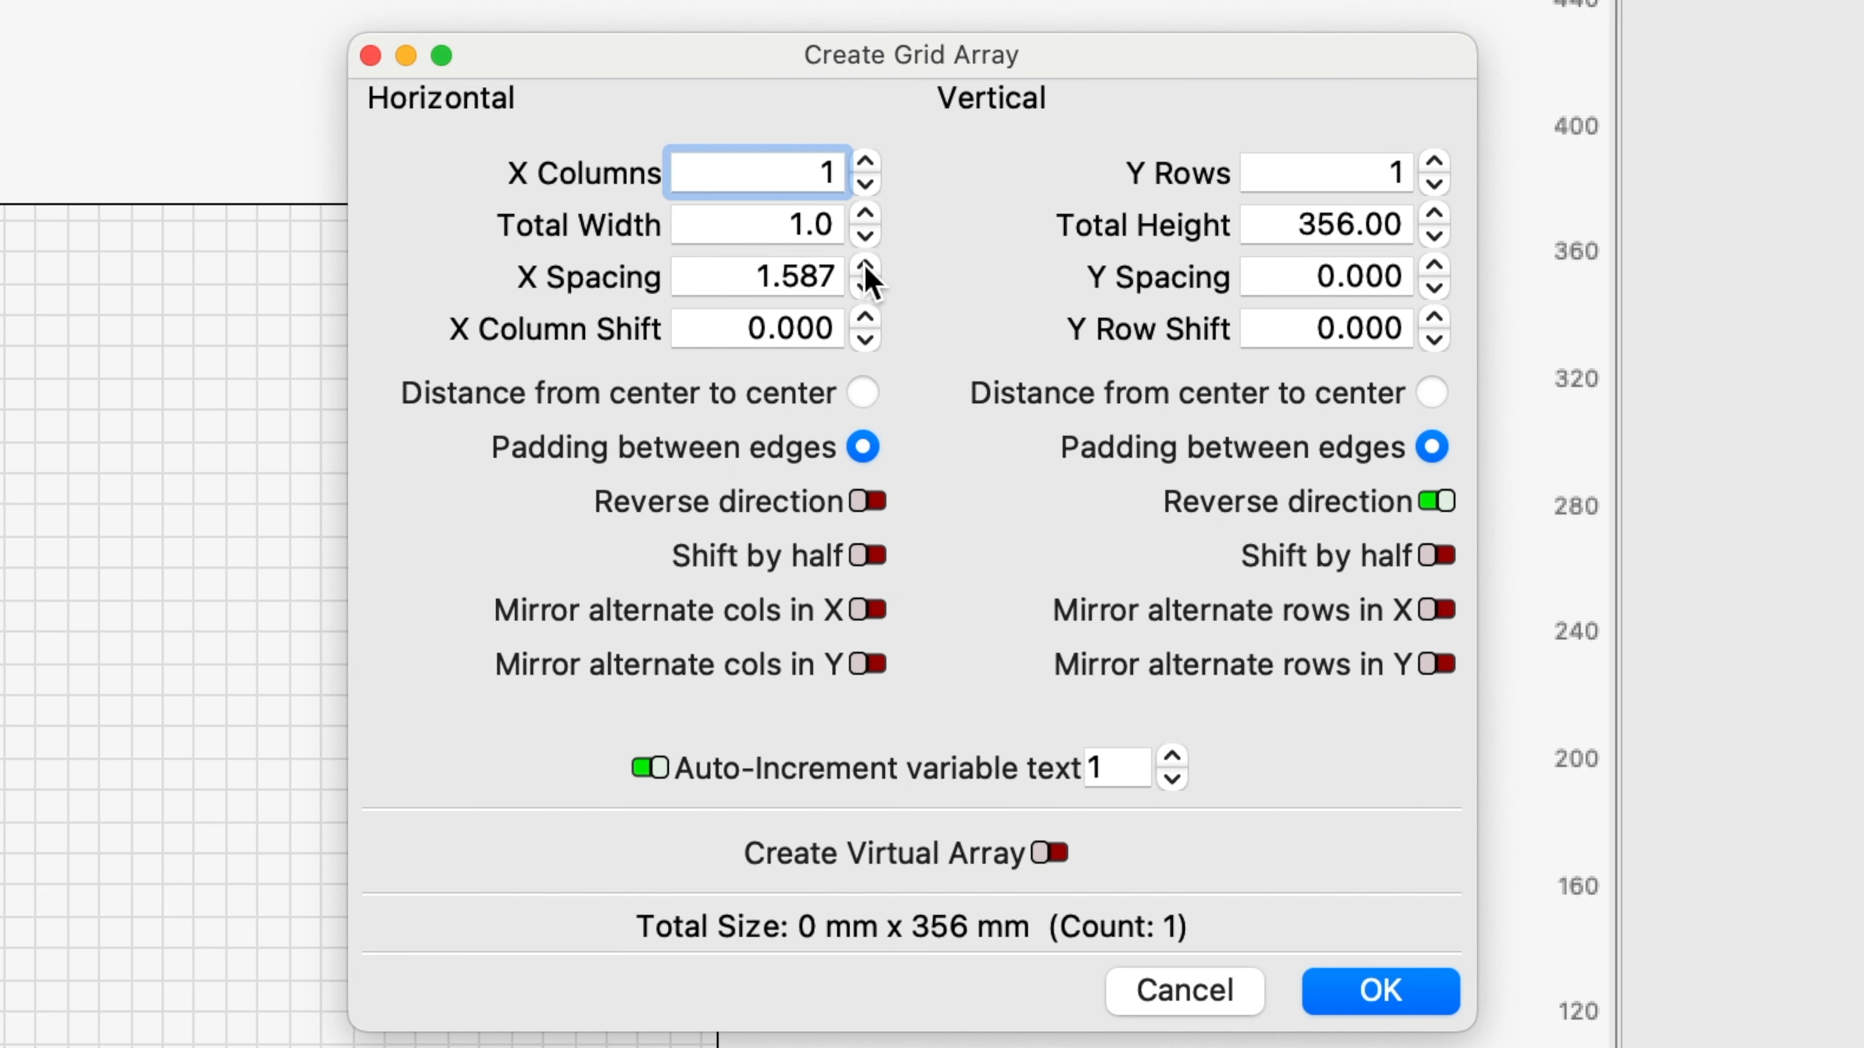
left_click_drag(756, 276, 858, 278)
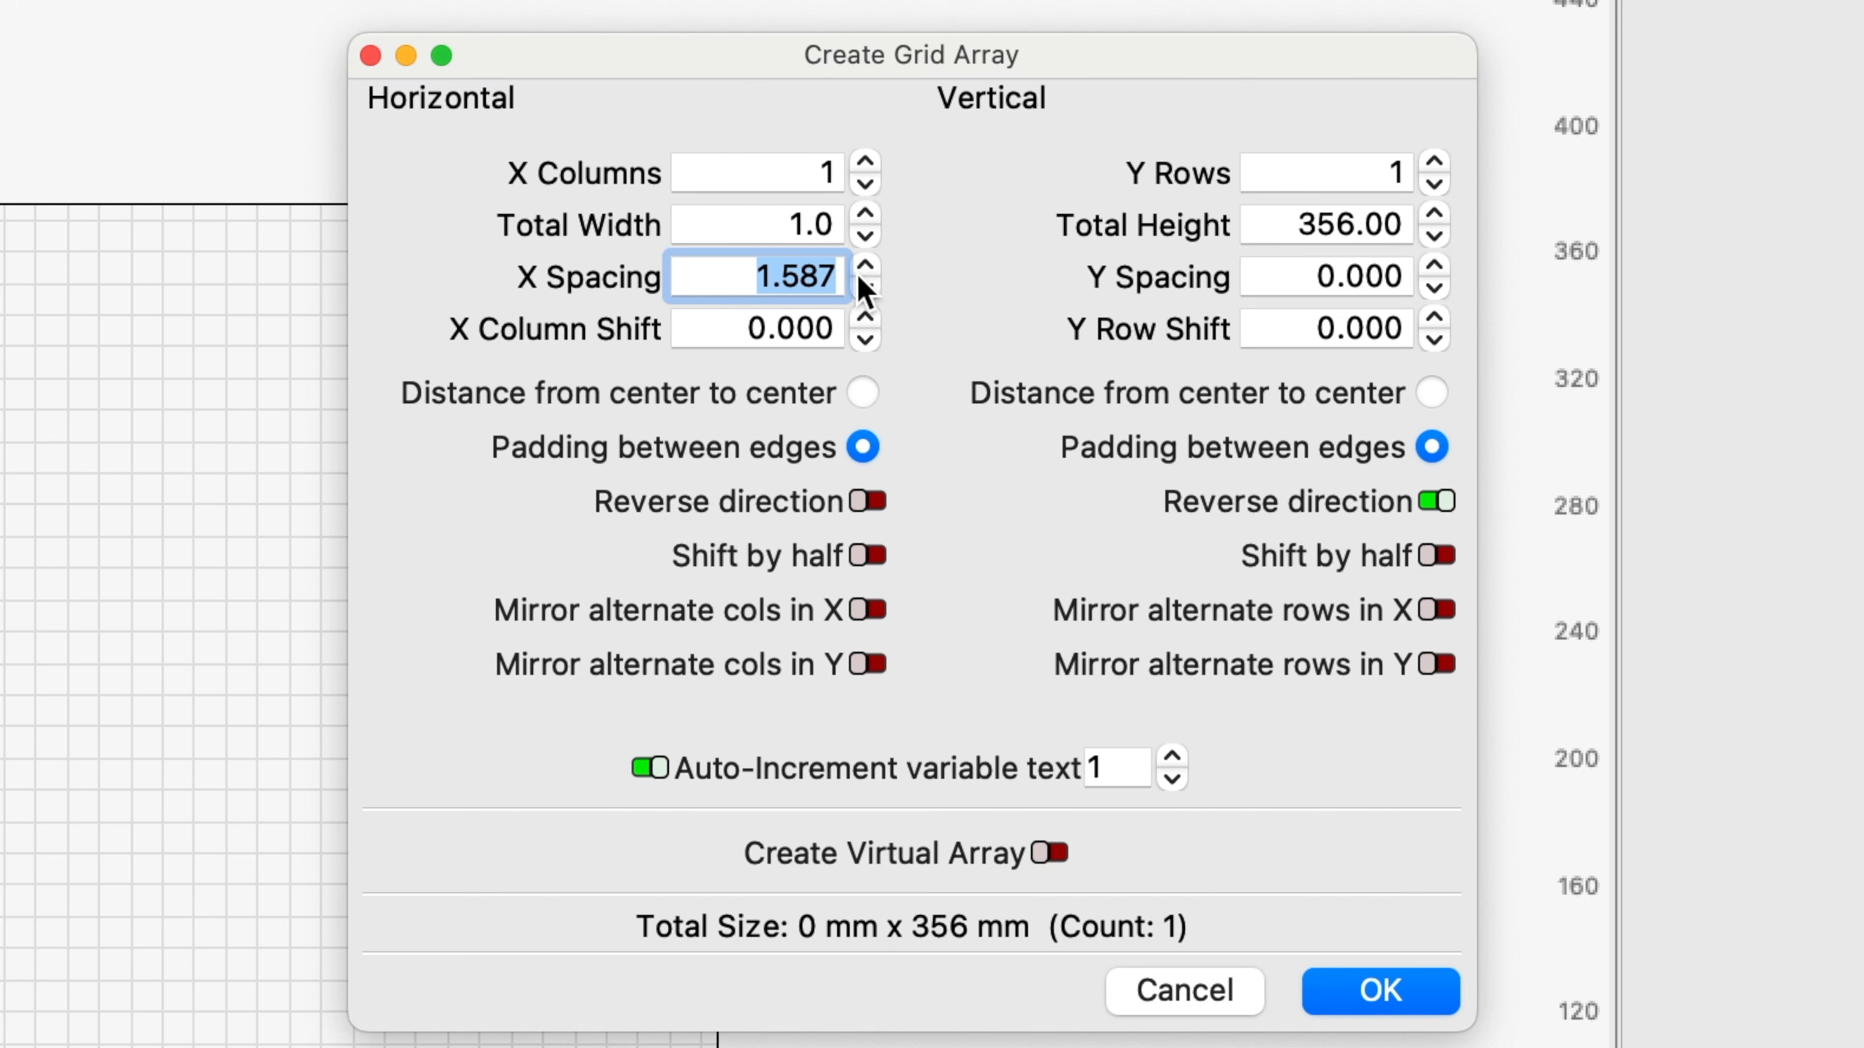
type("10")
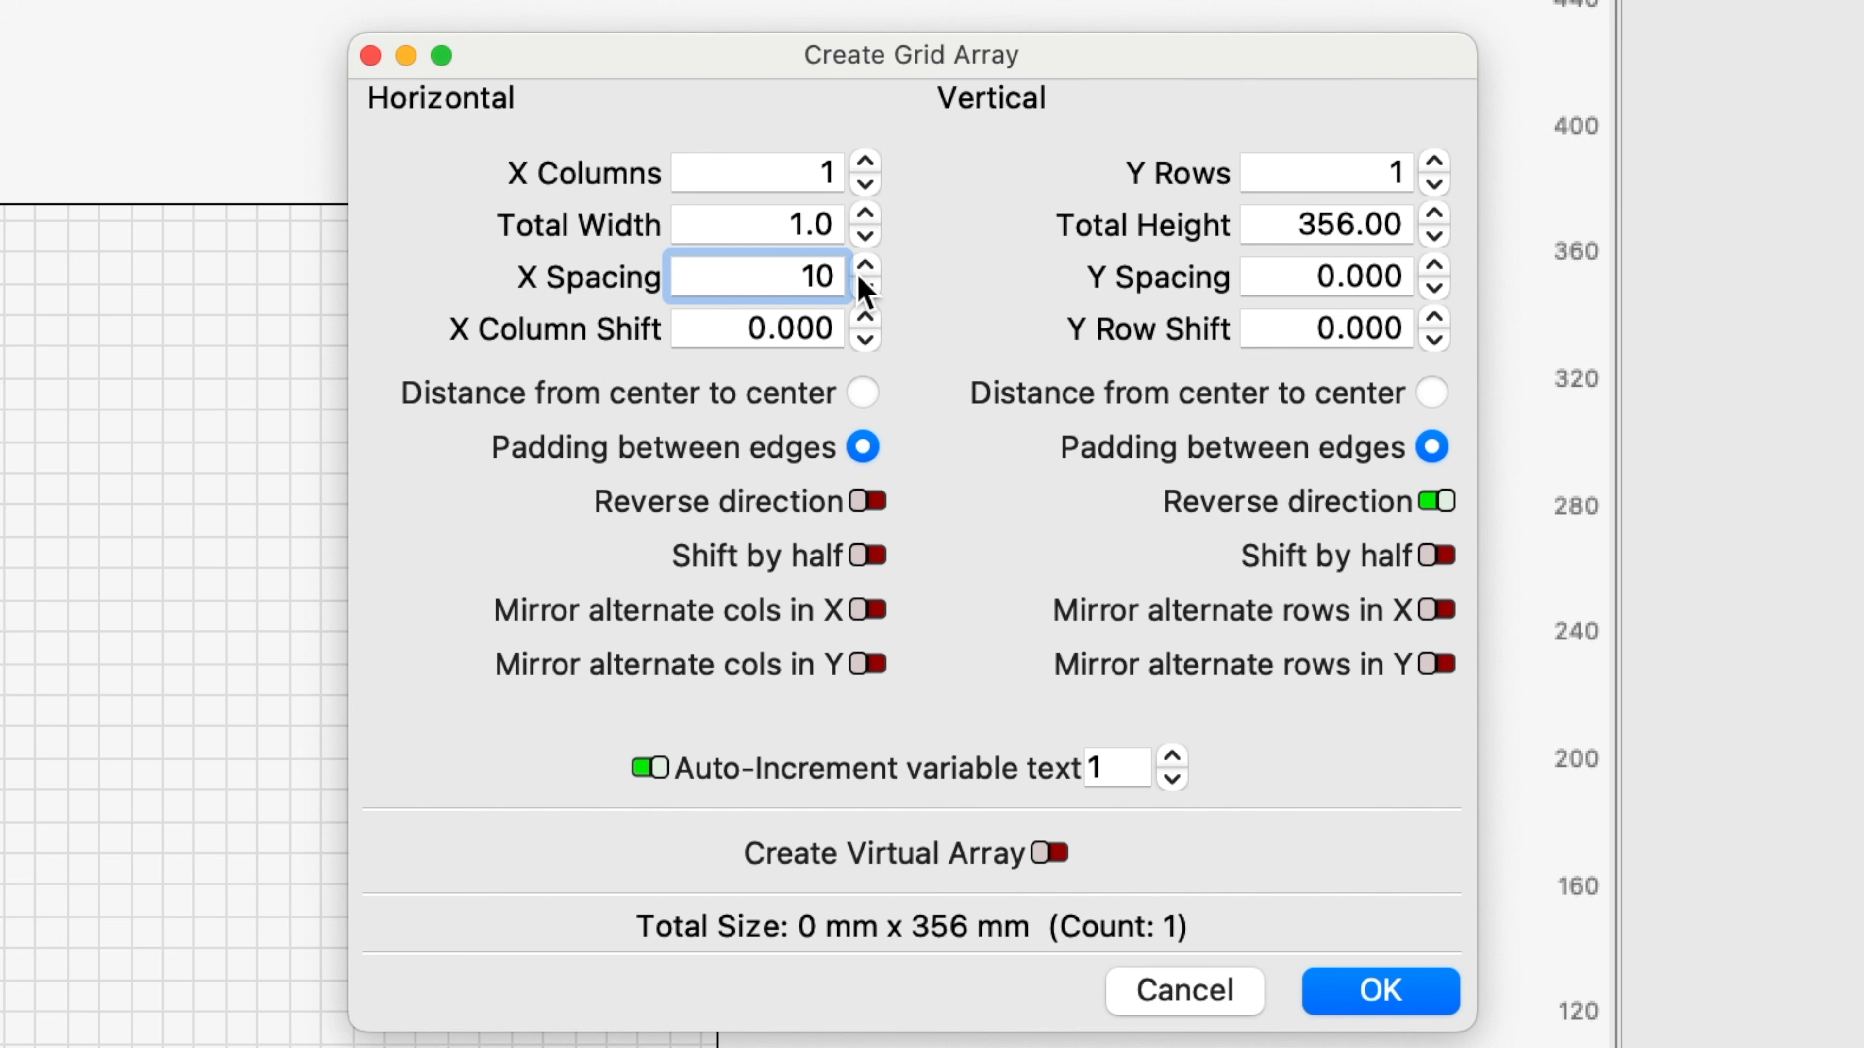
key("Return")
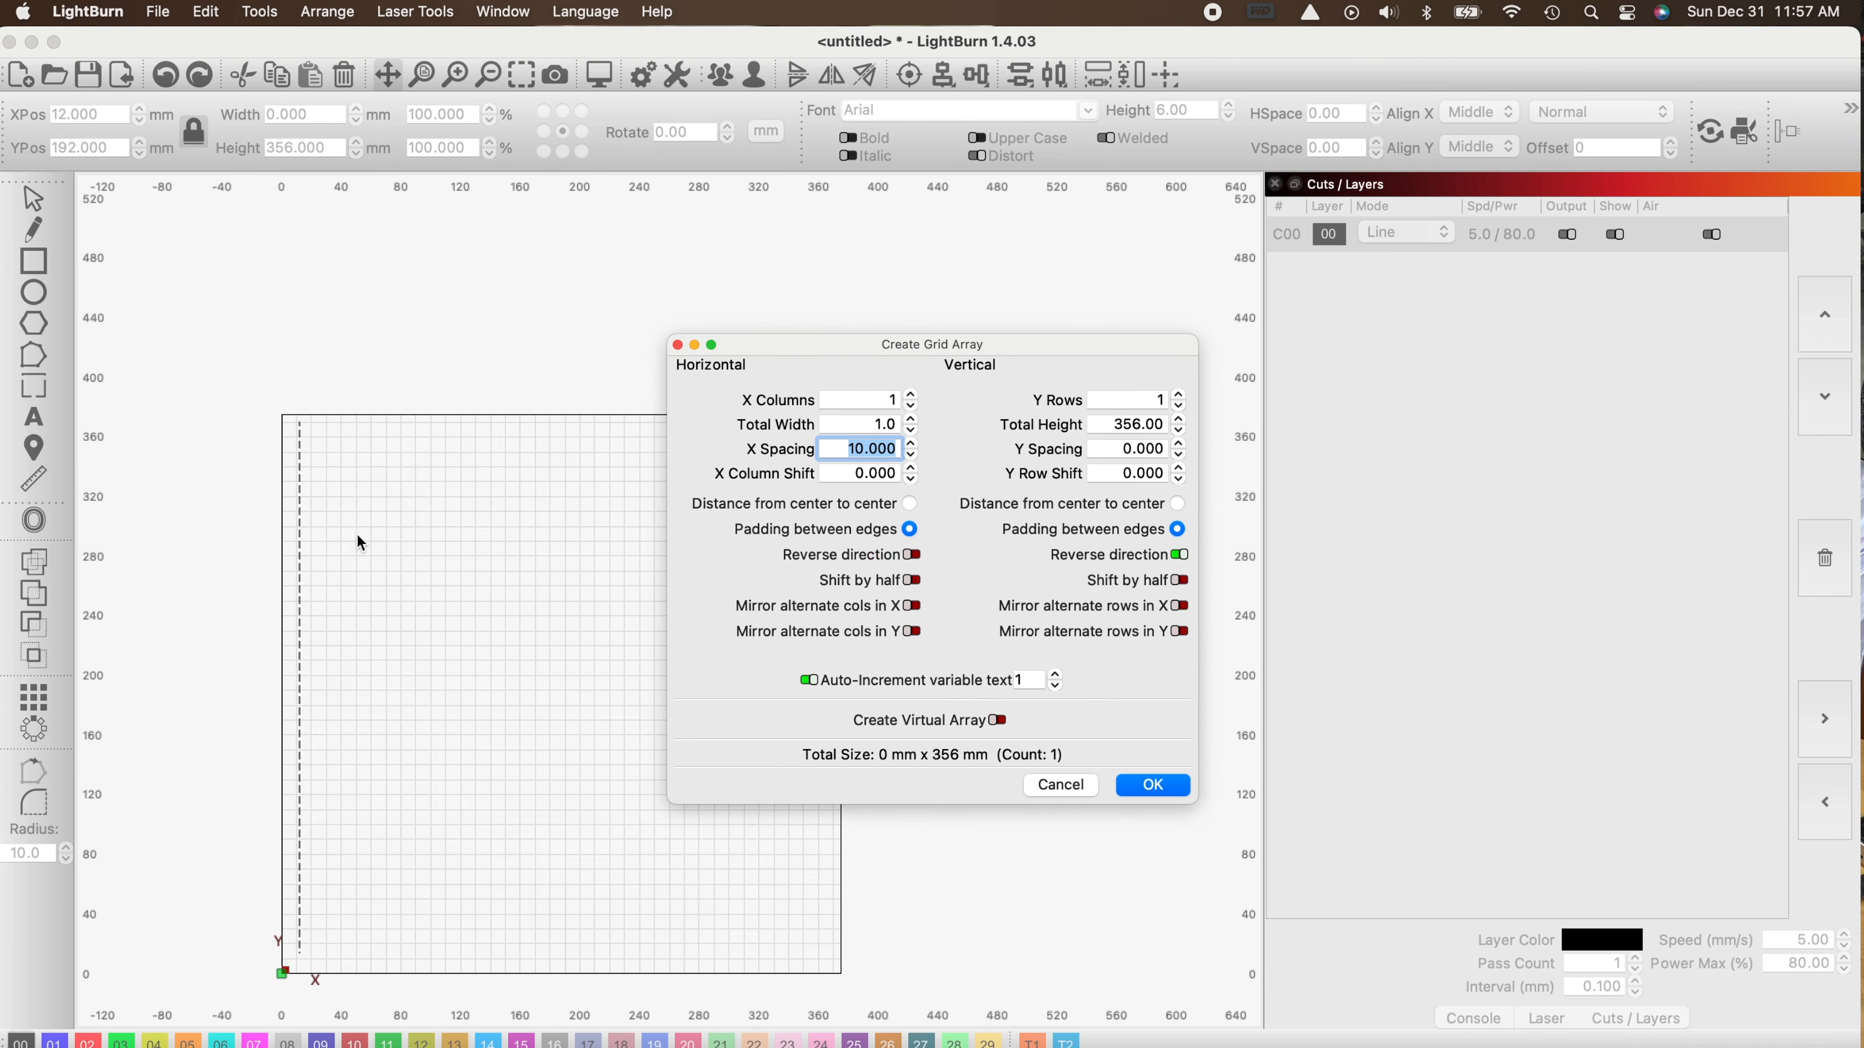
Set the array to 35 columns so the vertical lines fill the work area's width, and create it.
scroll(358, 532, "up", 2)
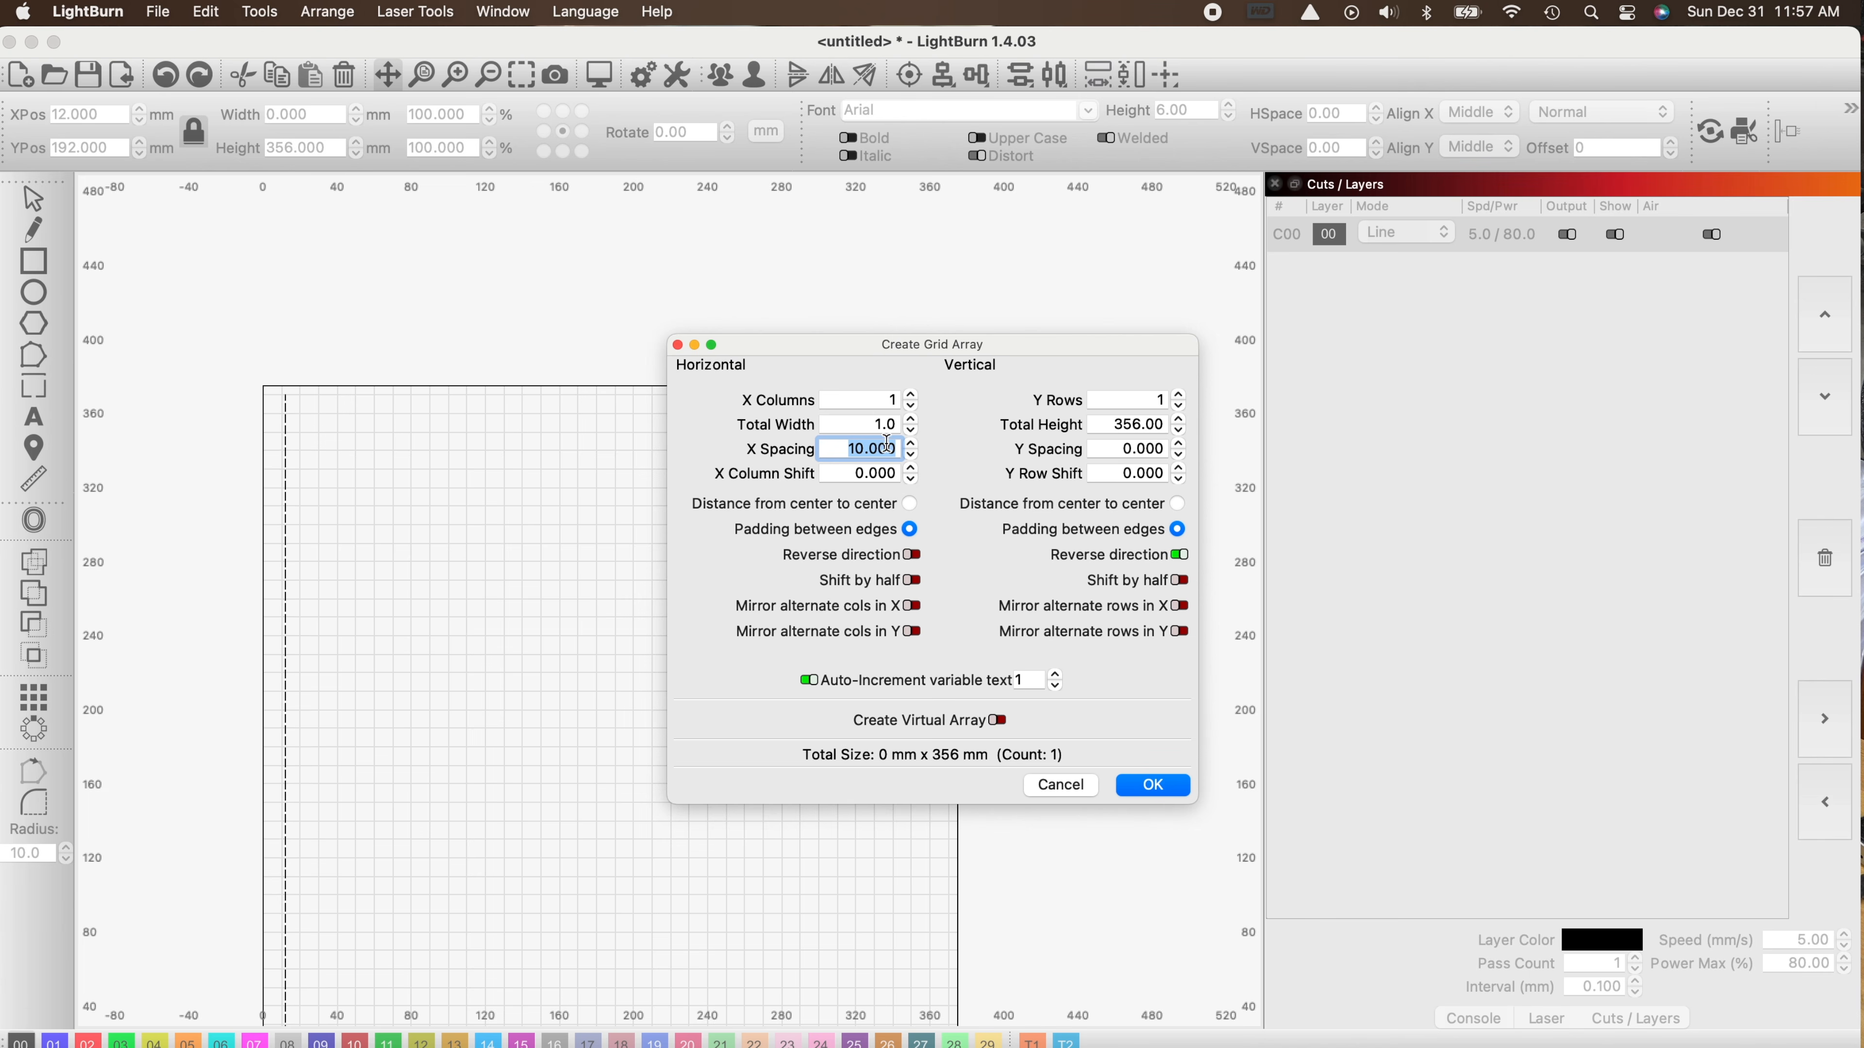
left_click_drag(928, 356, 1252, 376)
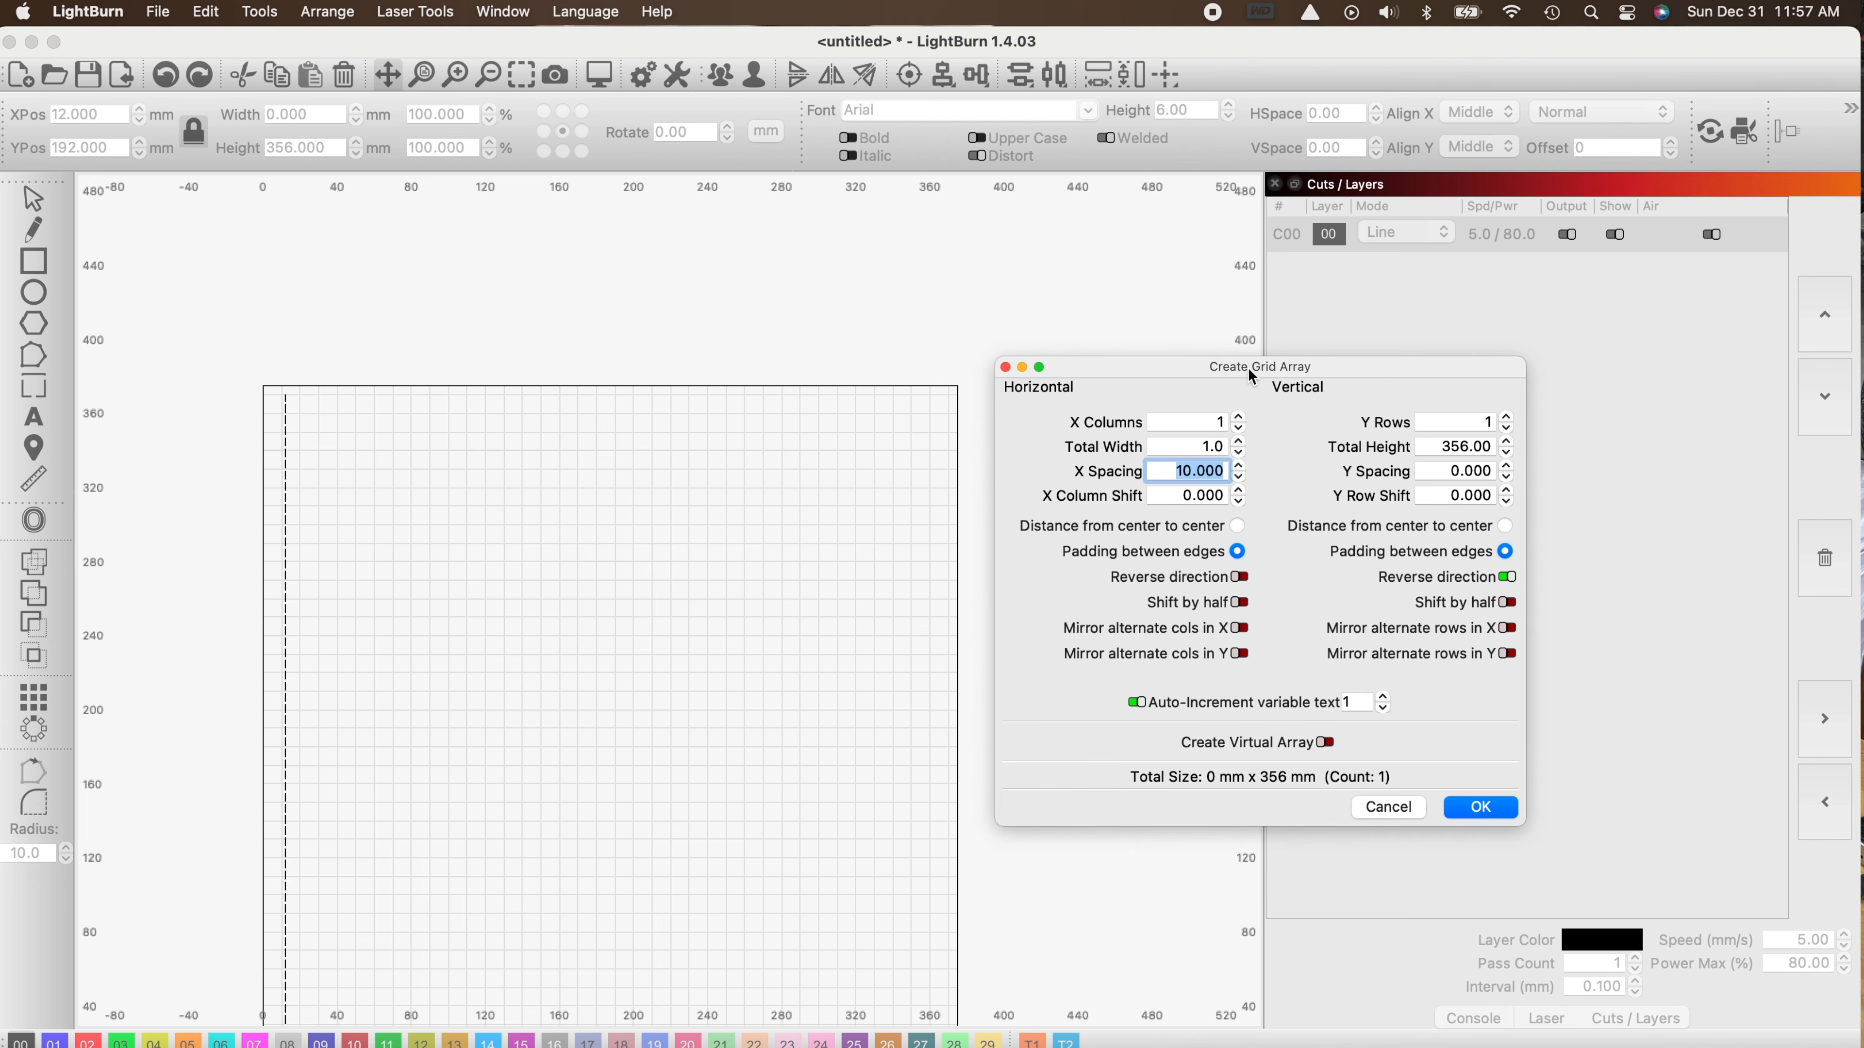
left_click(1239, 417)
left_click(1239, 417)
left_click(1239, 417)
left_click(1239, 416)
left_click(1239, 417)
left_click(1239, 417)
left_click(1239, 417)
left_click(1239, 417)
left_click(1239, 417)
left_click(1239, 417)
left_click(1239, 416)
left_click(1239, 416)
left_click(1239, 417)
left_click(1239, 417)
left_click(1239, 417)
left_click(1239, 417)
left_click(1239, 417)
left_click(1239, 417)
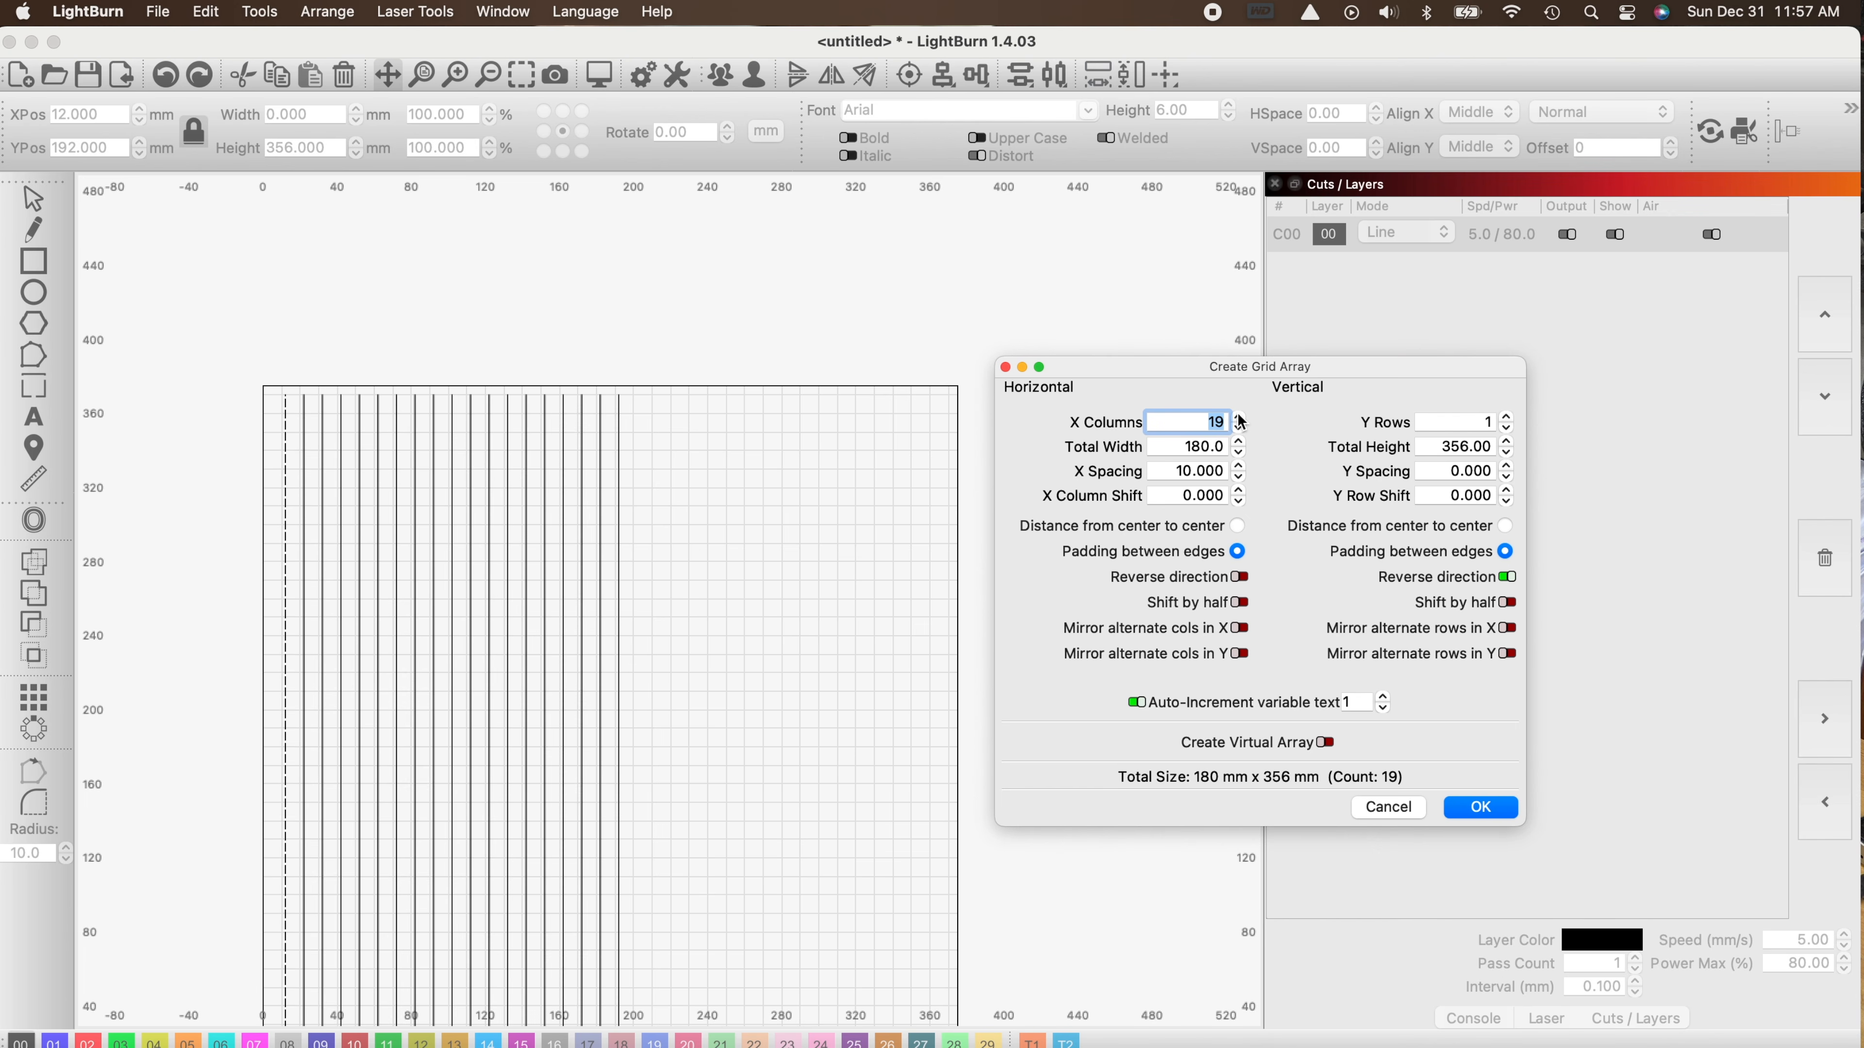
left_click(1240, 417)
left_click(1239, 417)
left_click(1239, 417)
left_click(1239, 417)
left_click(1239, 417)
left_click(1239, 417)
left_click(1239, 417)
left_click(1239, 417)
left_click(1239, 417)
left_click(1239, 417)
left_click(1239, 417)
left_click(1239, 417)
left_click(1239, 417)
left_click(1239, 417)
left_click(1239, 417)
left_click(1239, 417)
left_click(1239, 417)
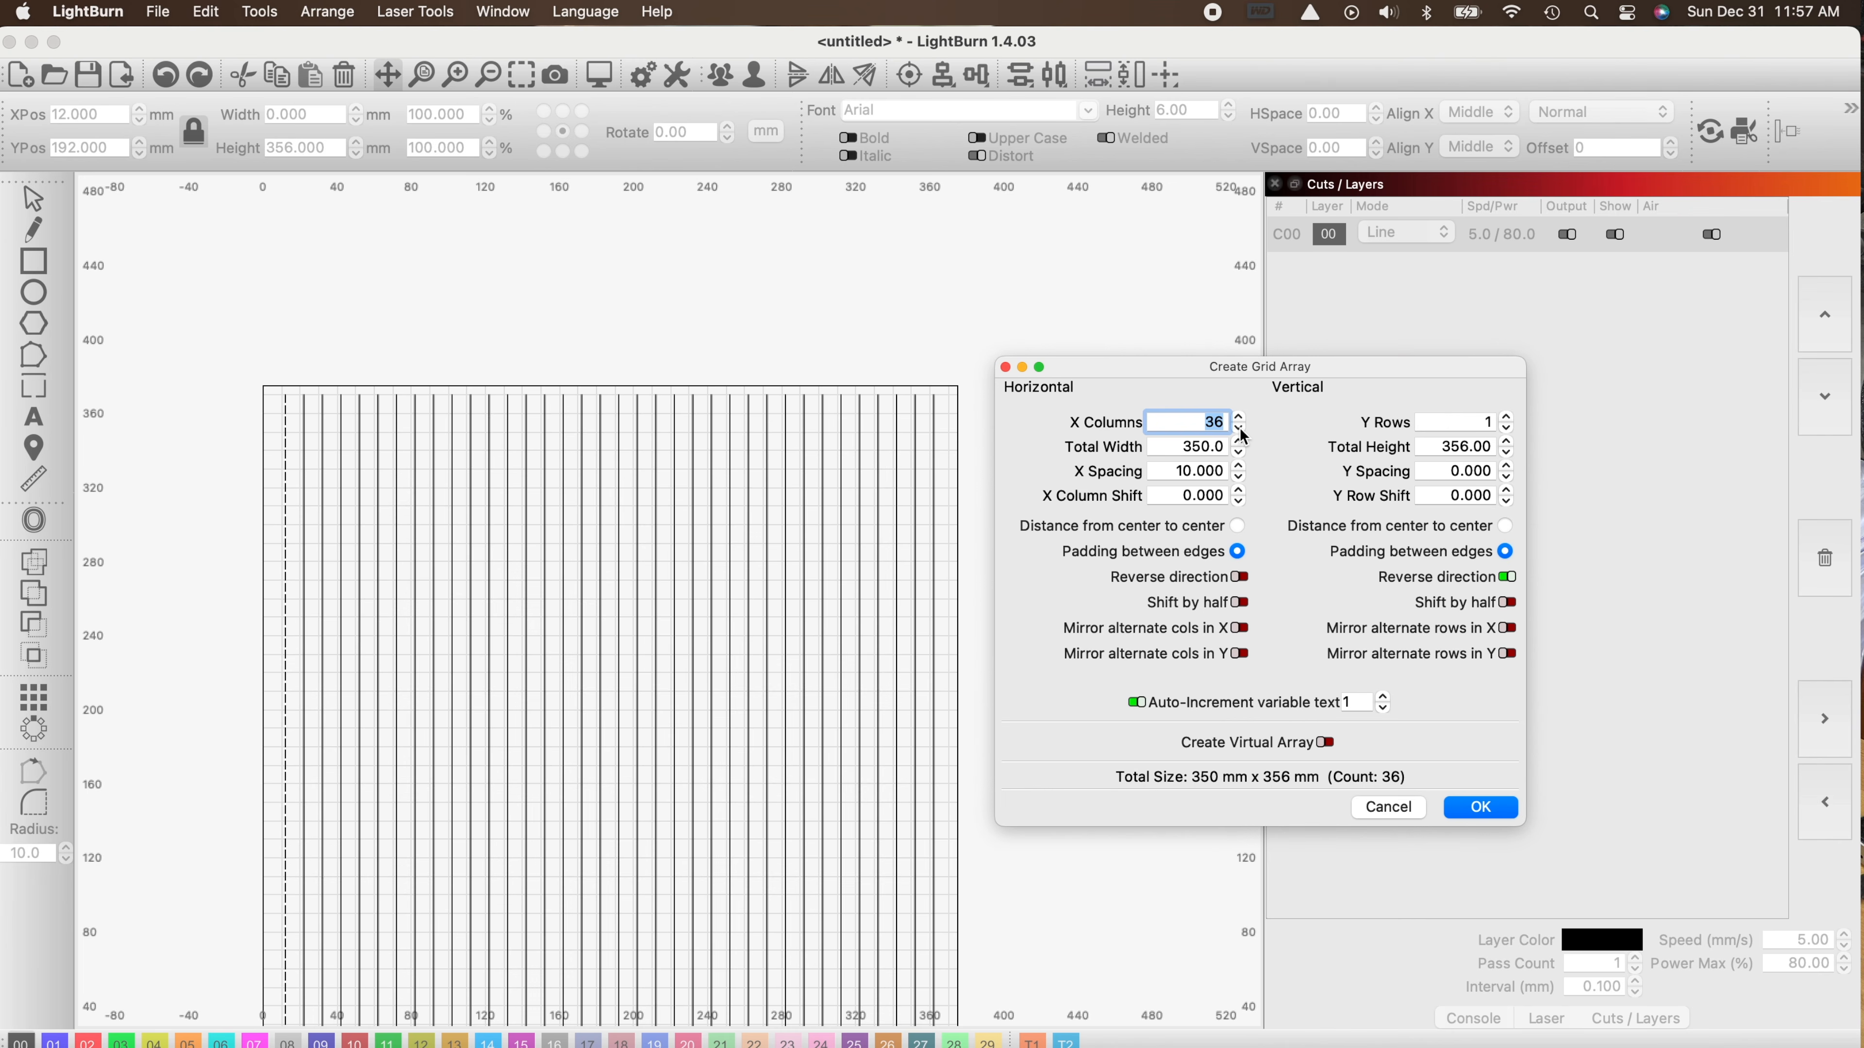
left_click(1240, 429)
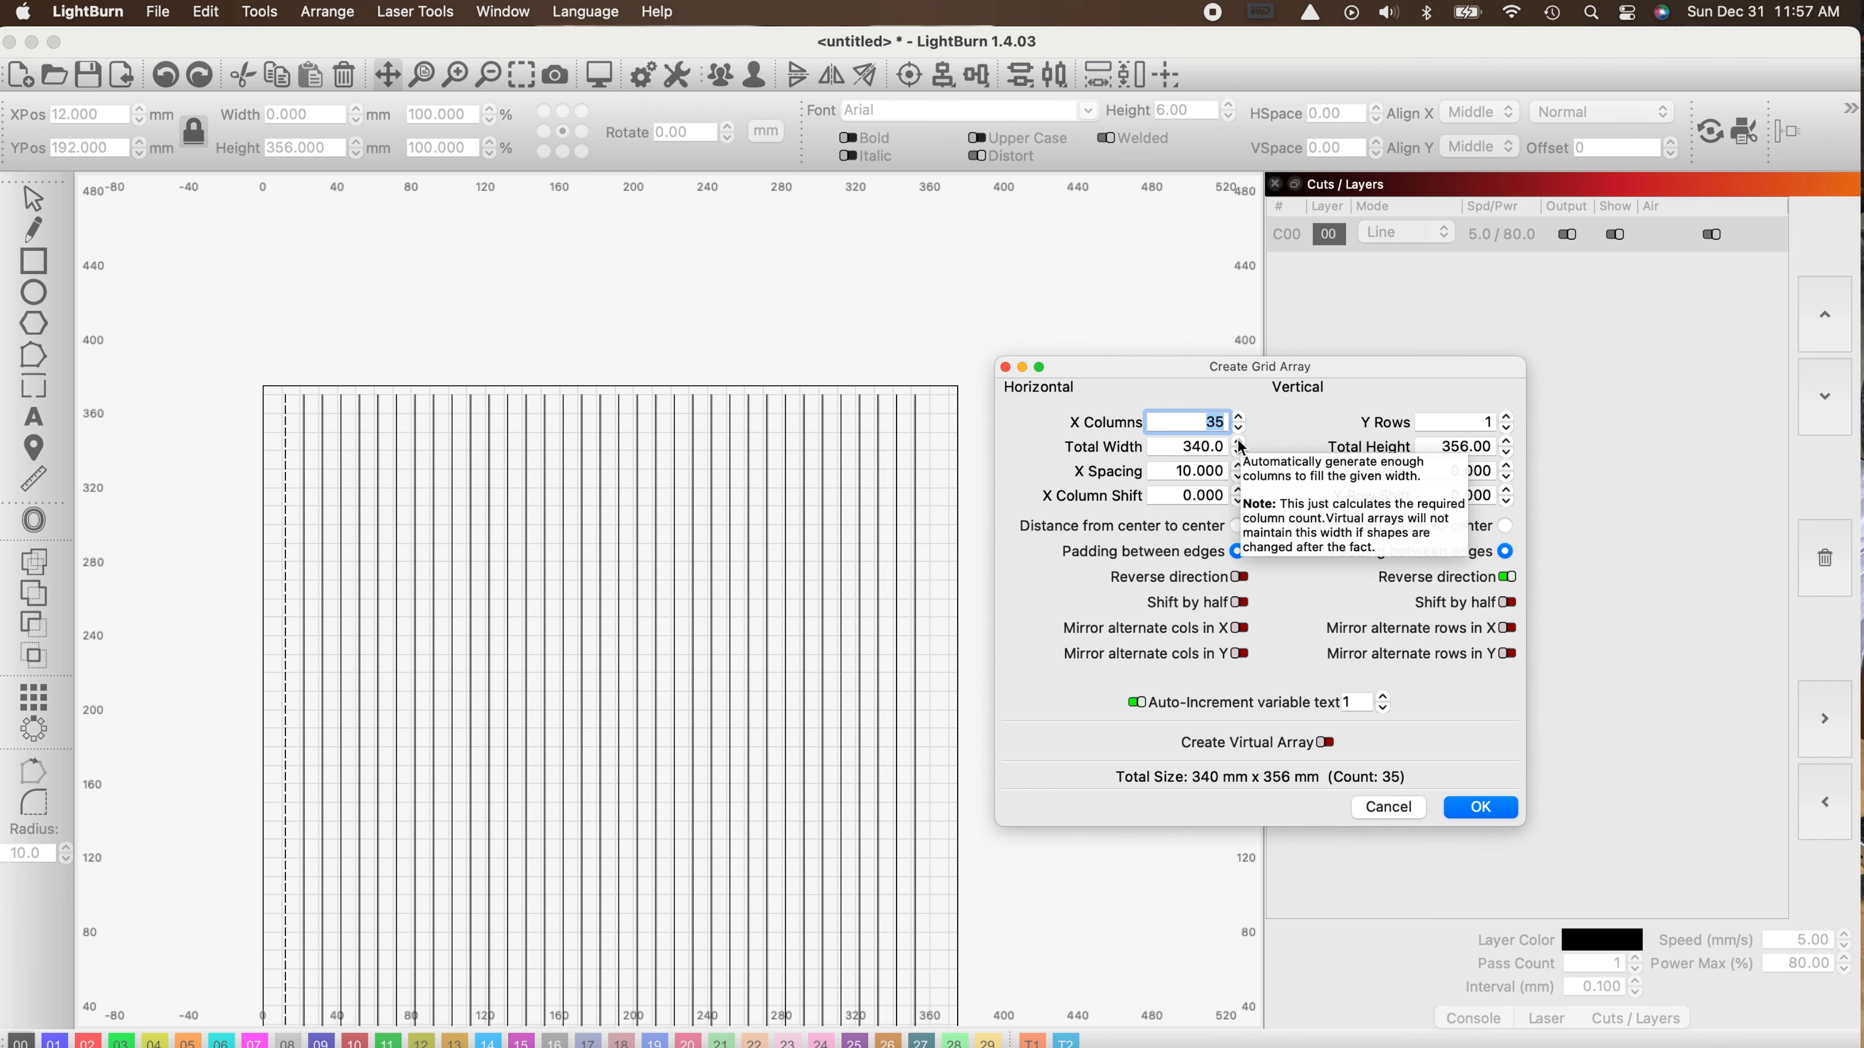
left_click(1471, 811)
Select all the vertical lines and move them together to X 190 mm and Y 187 mm, in line with the workspace grid.
scroll(808, 498, "up", 1)
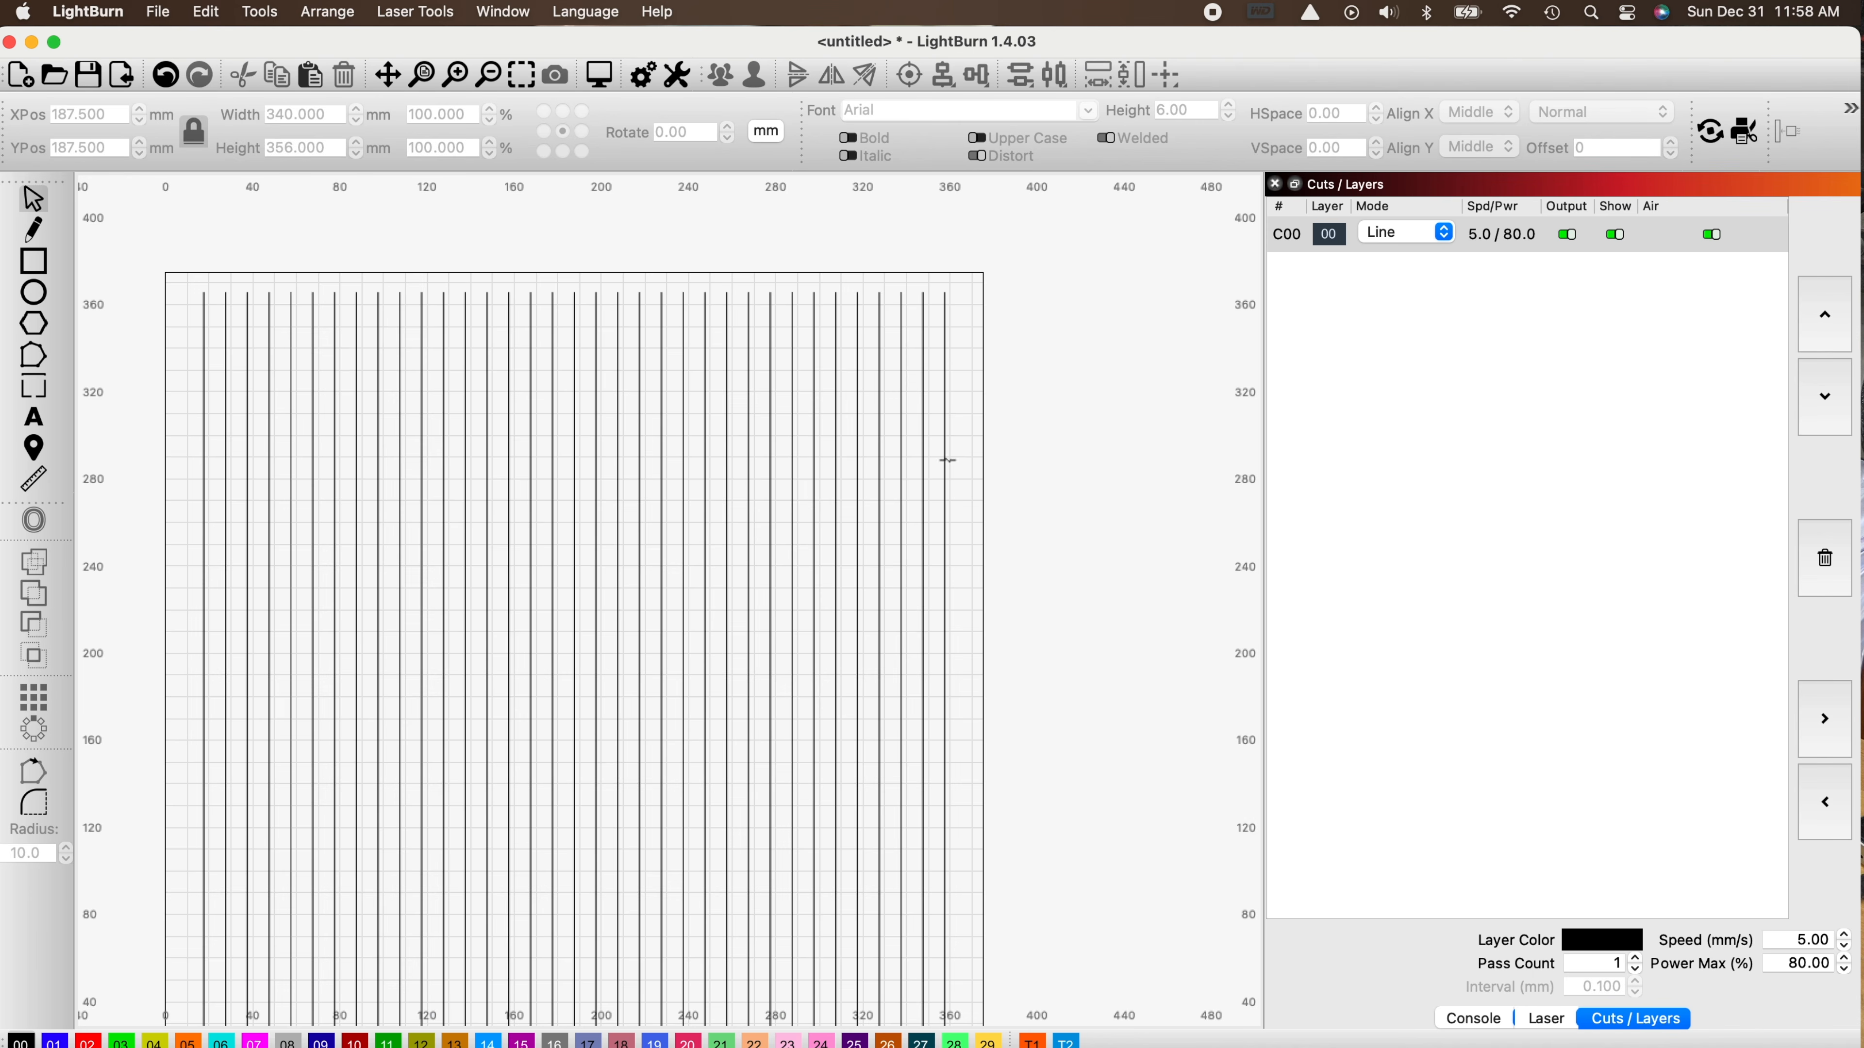
left_click_drag(957, 441, 164, 542)
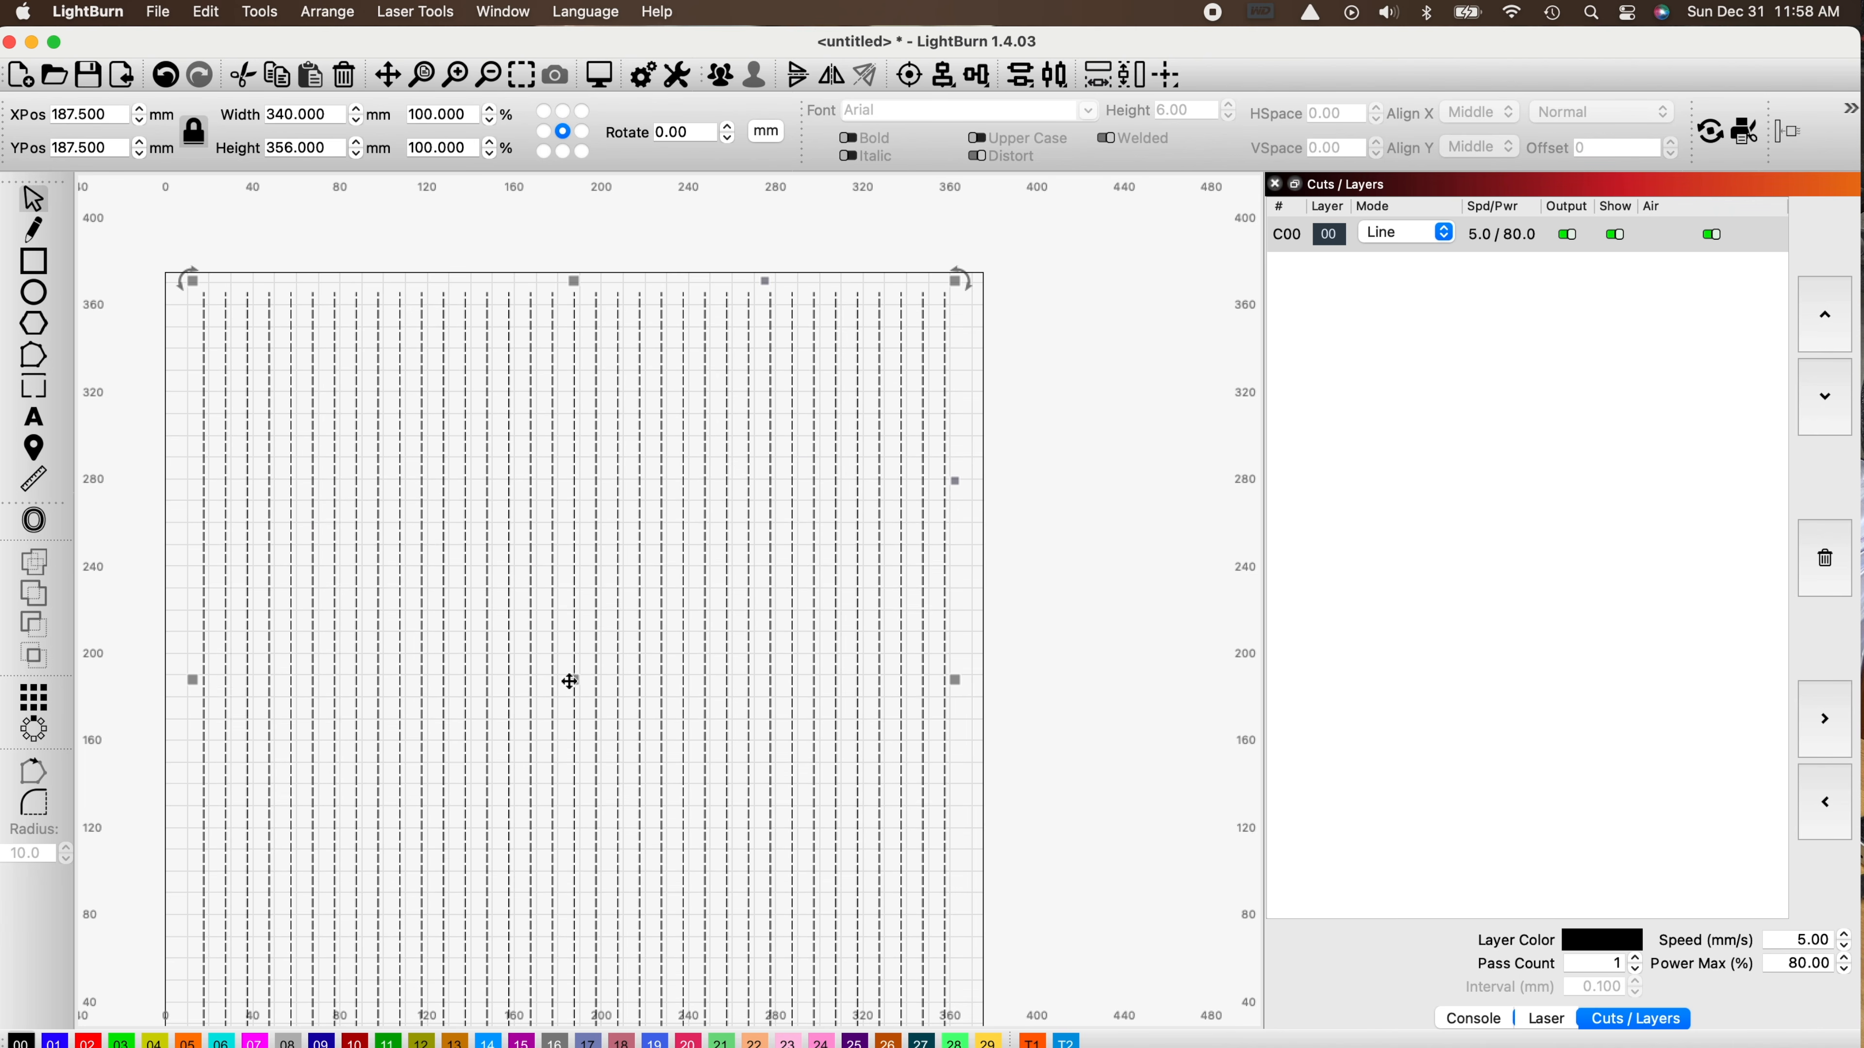
left_click_drag(573, 682, 578, 681)
scroll(618, 334, "up", 5)
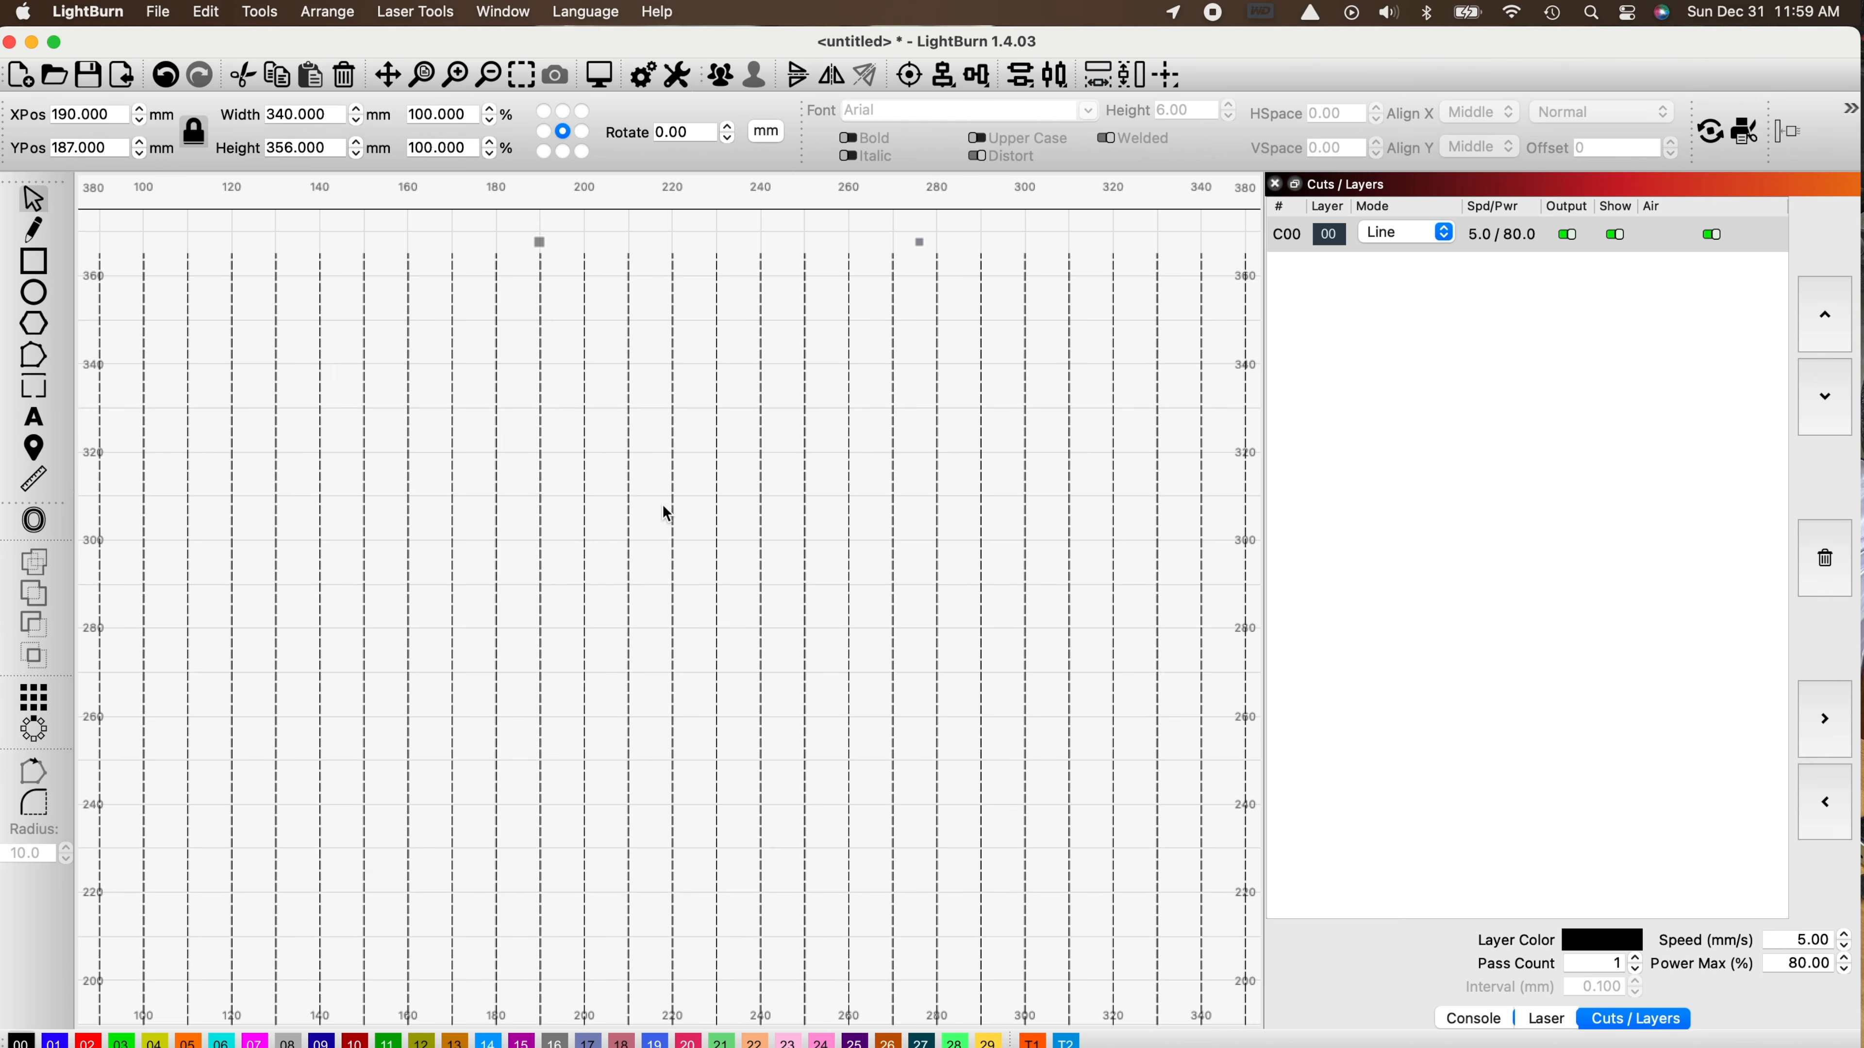
Draw a straight horizontal line about 327 mm long across the upper part of the vertical lines, at about Y 334 mm.
scroll(663, 504, "down", 4)
scroll(663, 504, "down", 3)
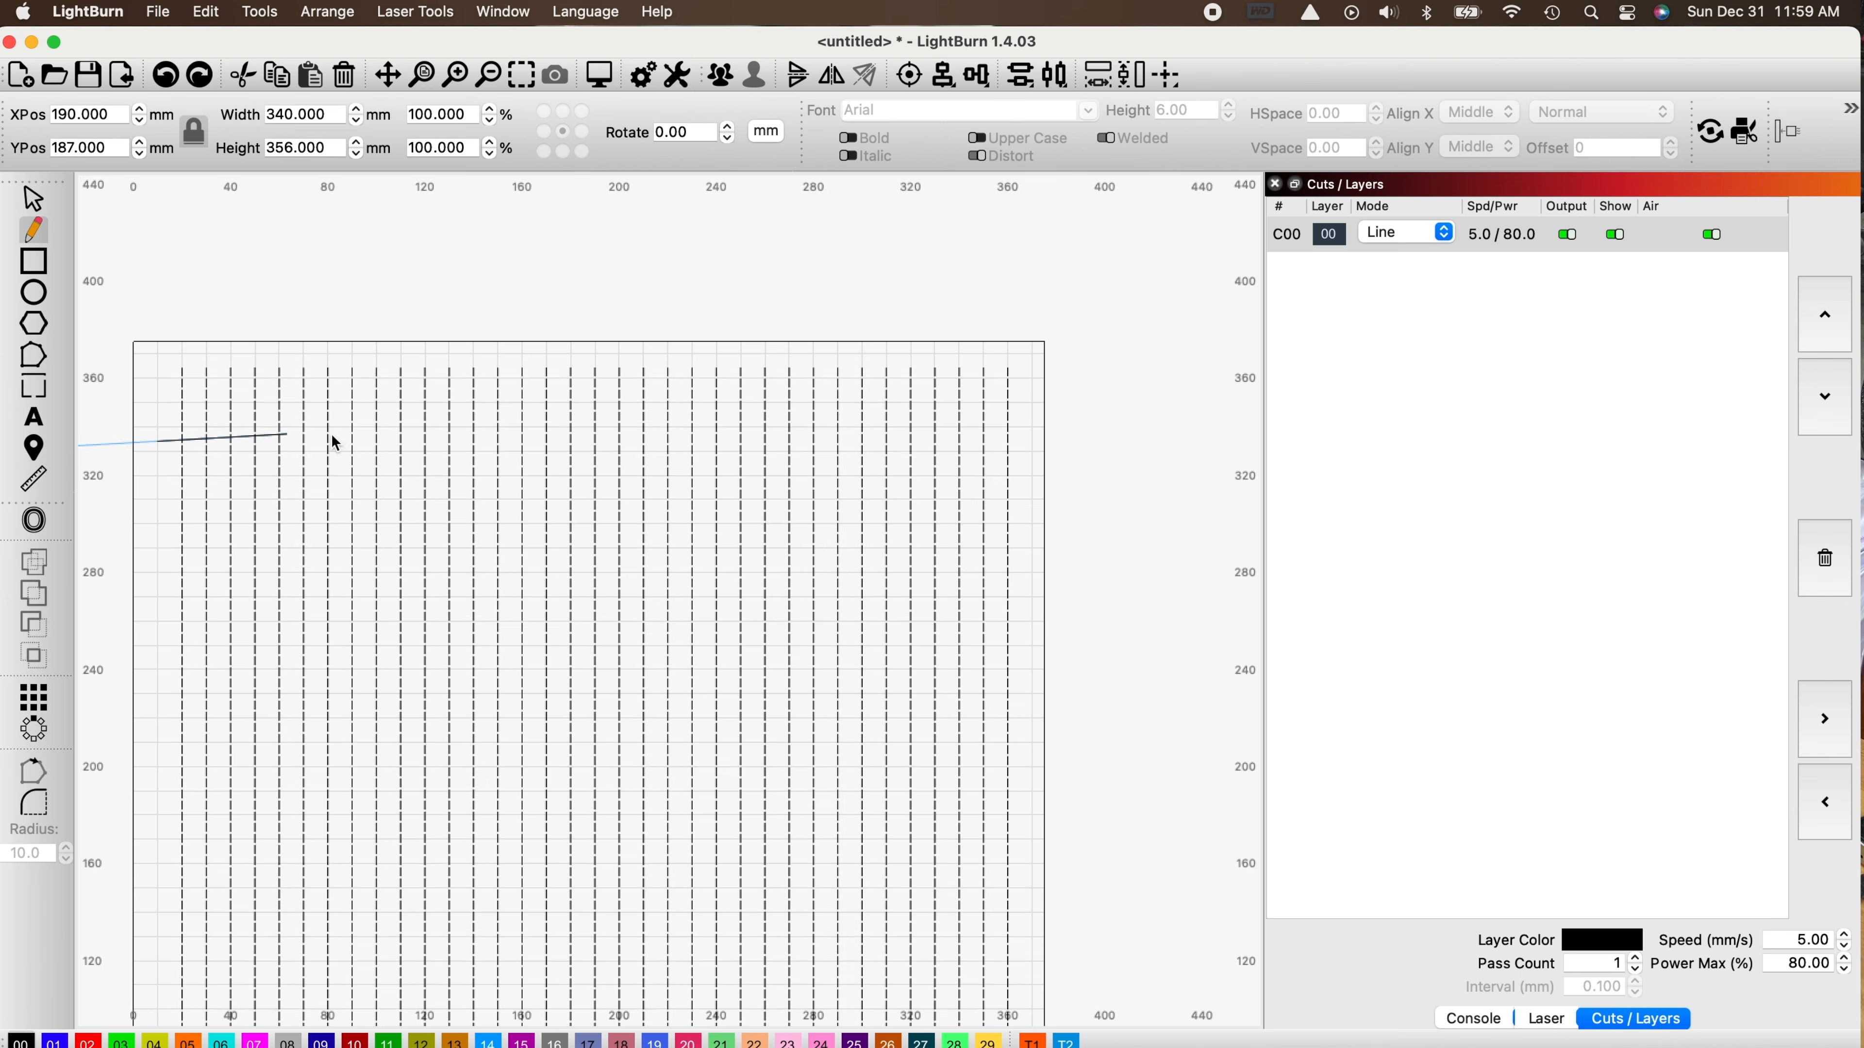
double_click(737, 441)
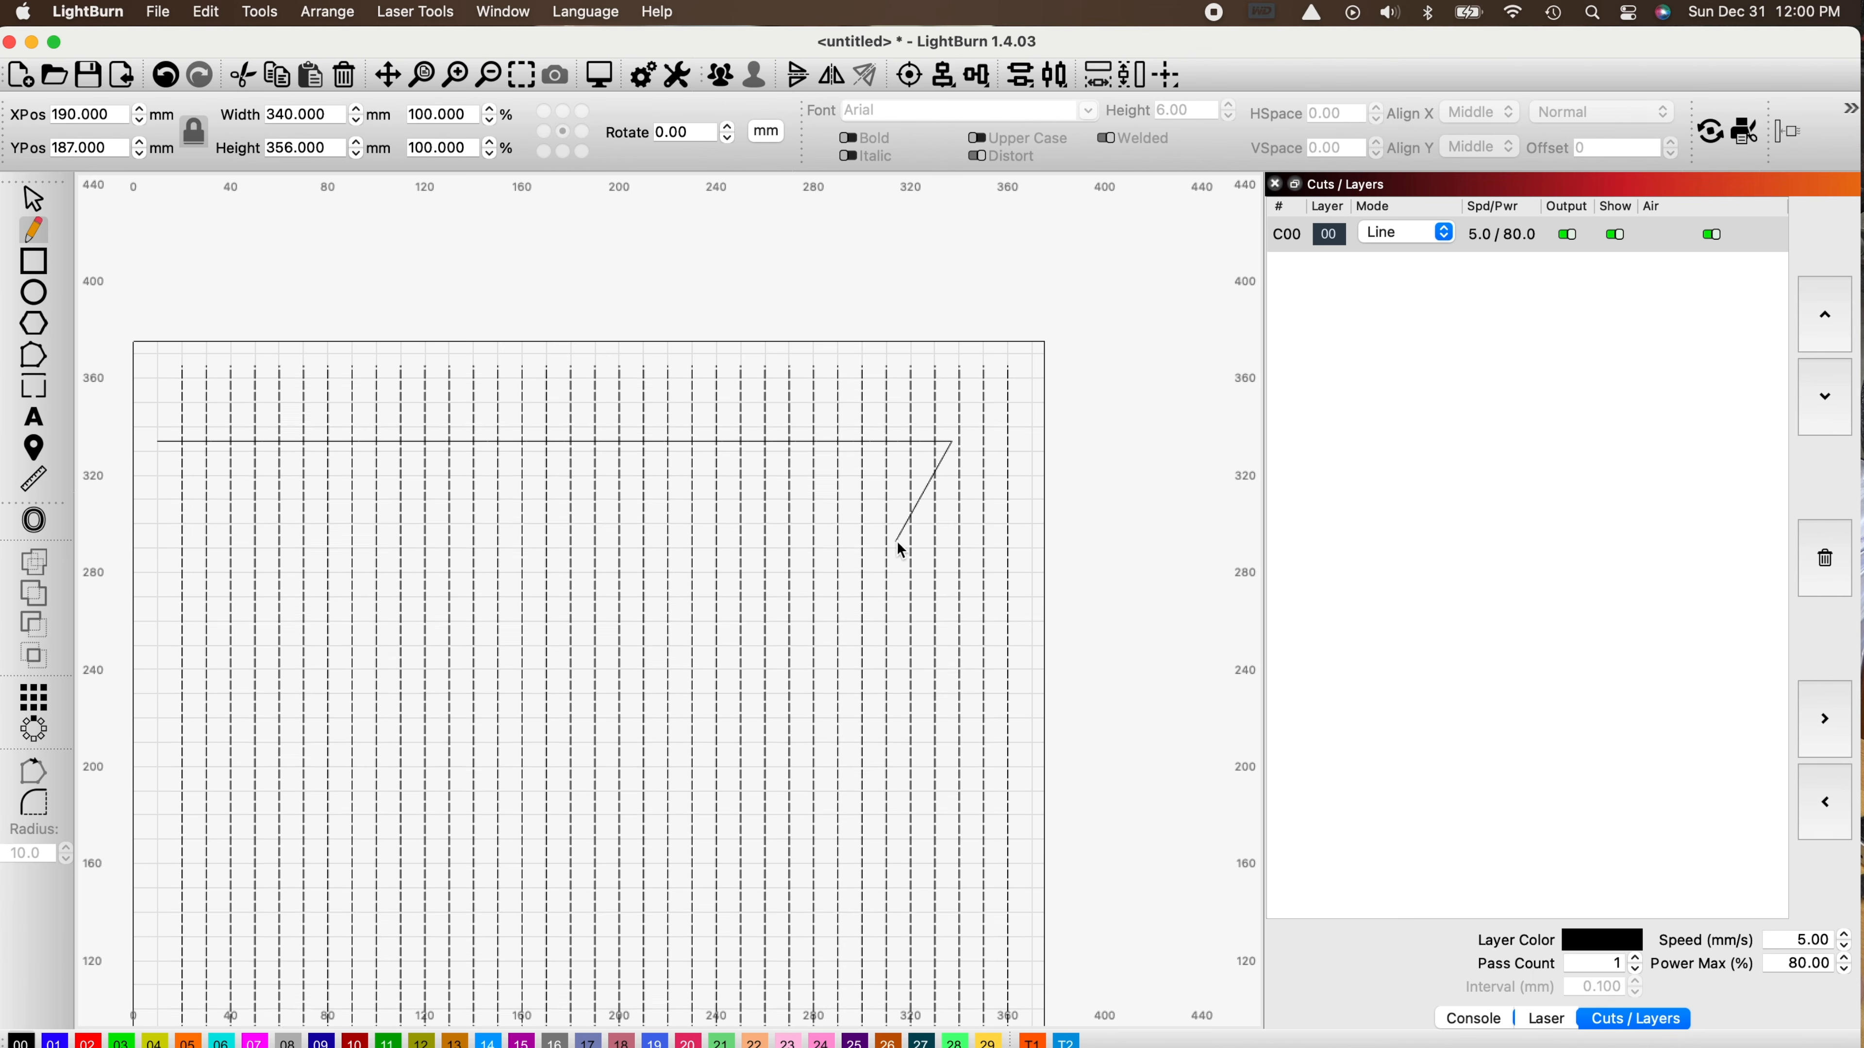
key("Escape")
left_click(35, 198)
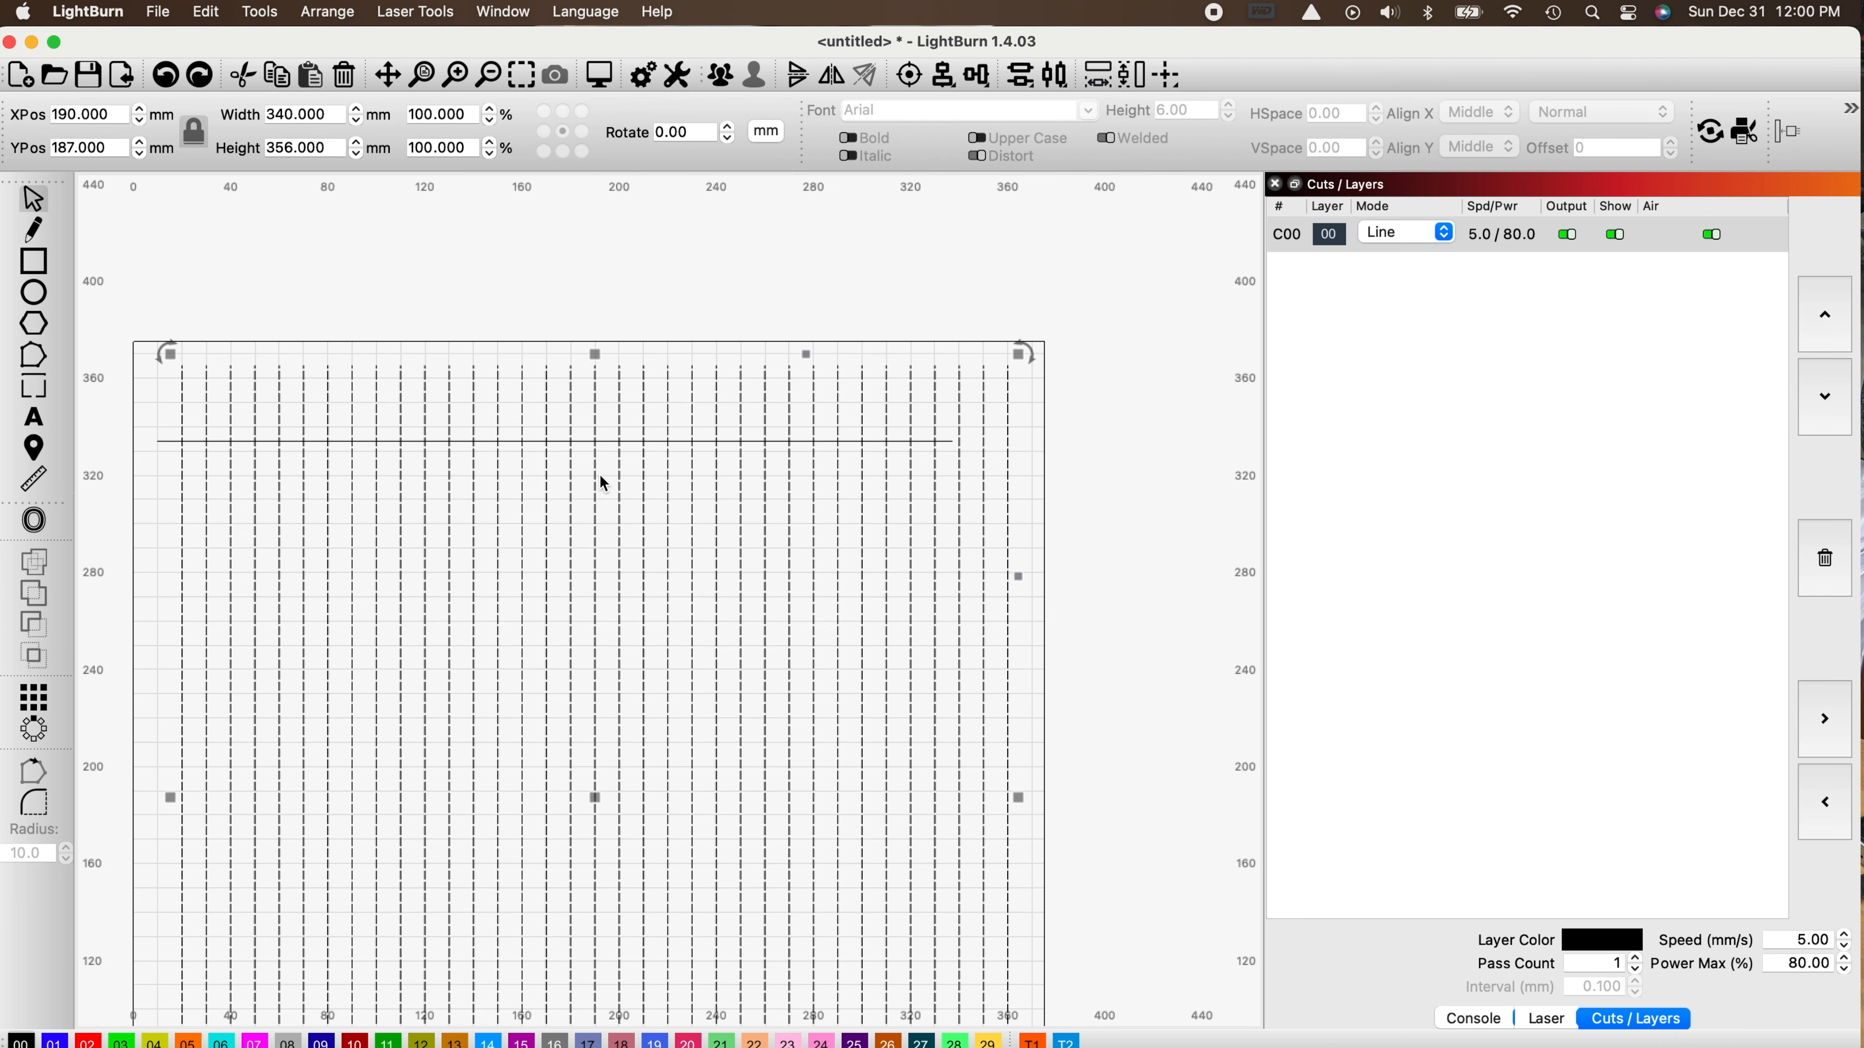
Set the horizontal line's width to 340 mm with the aspect ratio unlocked, and lock the ratio again.
left_click(584, 441)
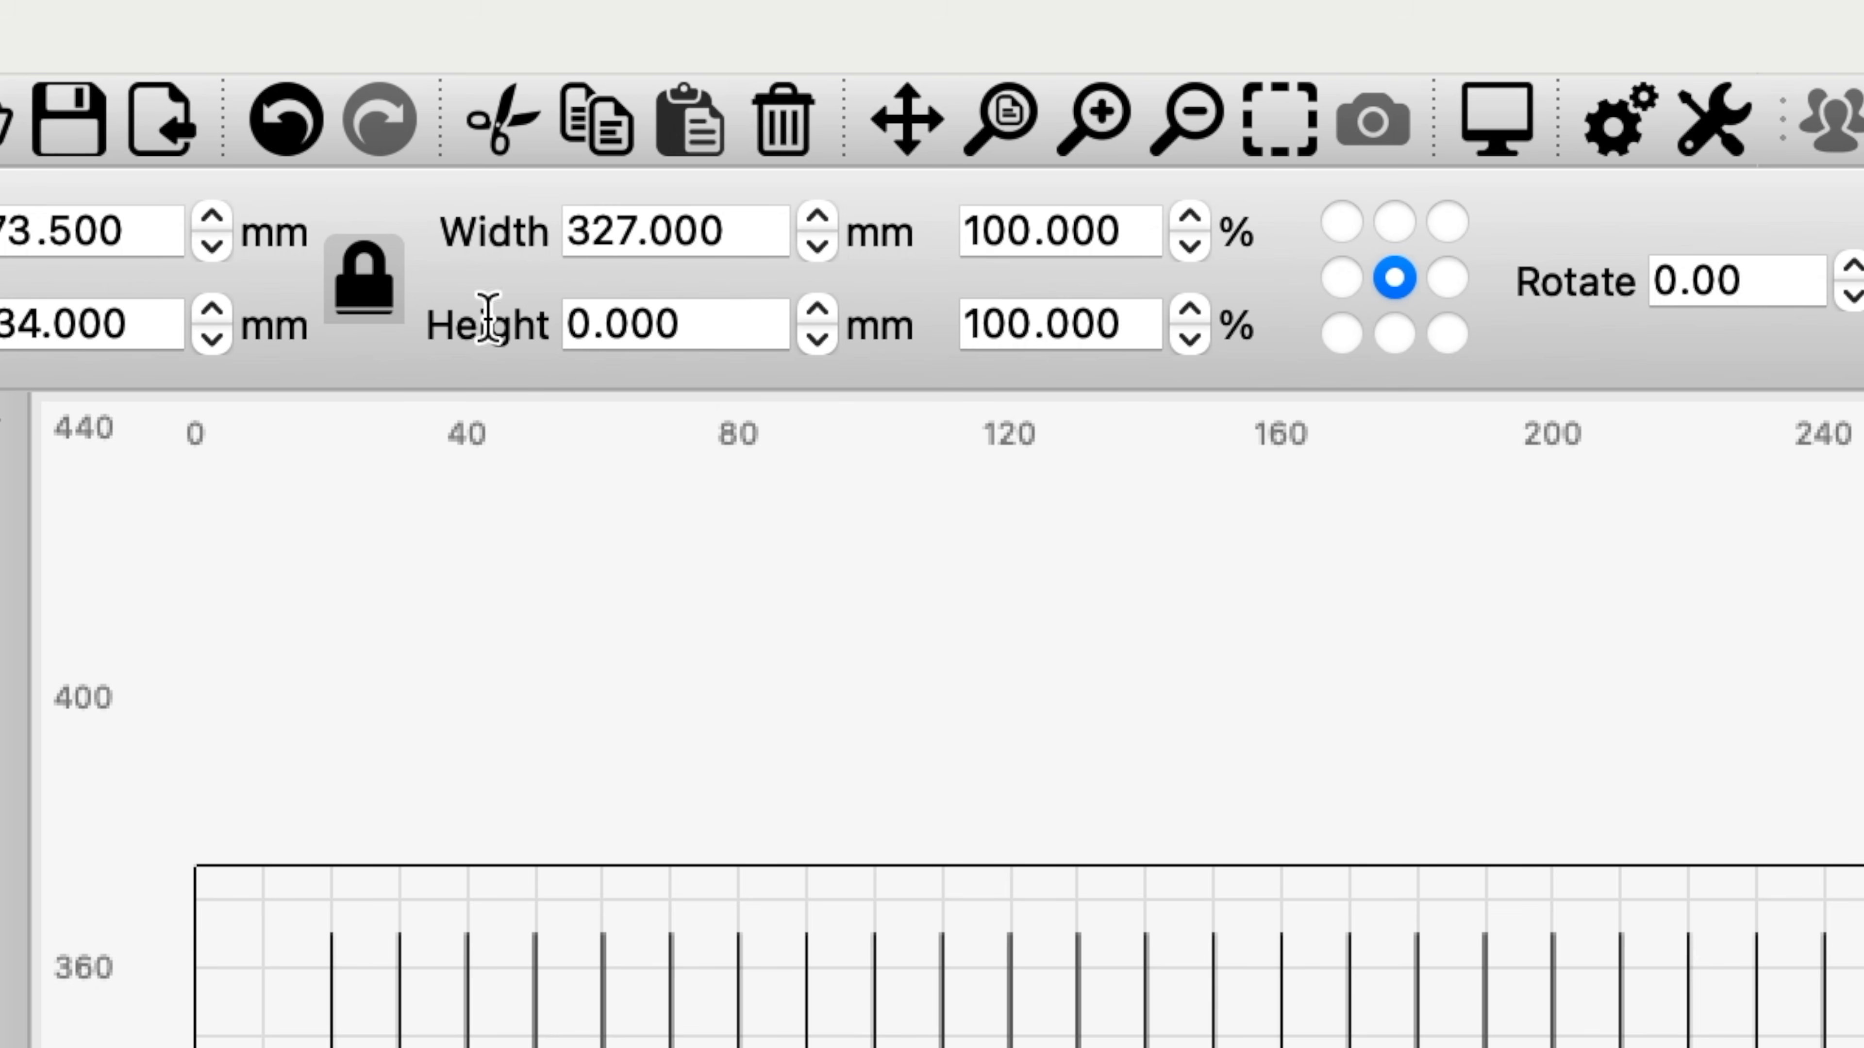
left_click(372, 290)
left_click_drag(742, 229, 514, 217)
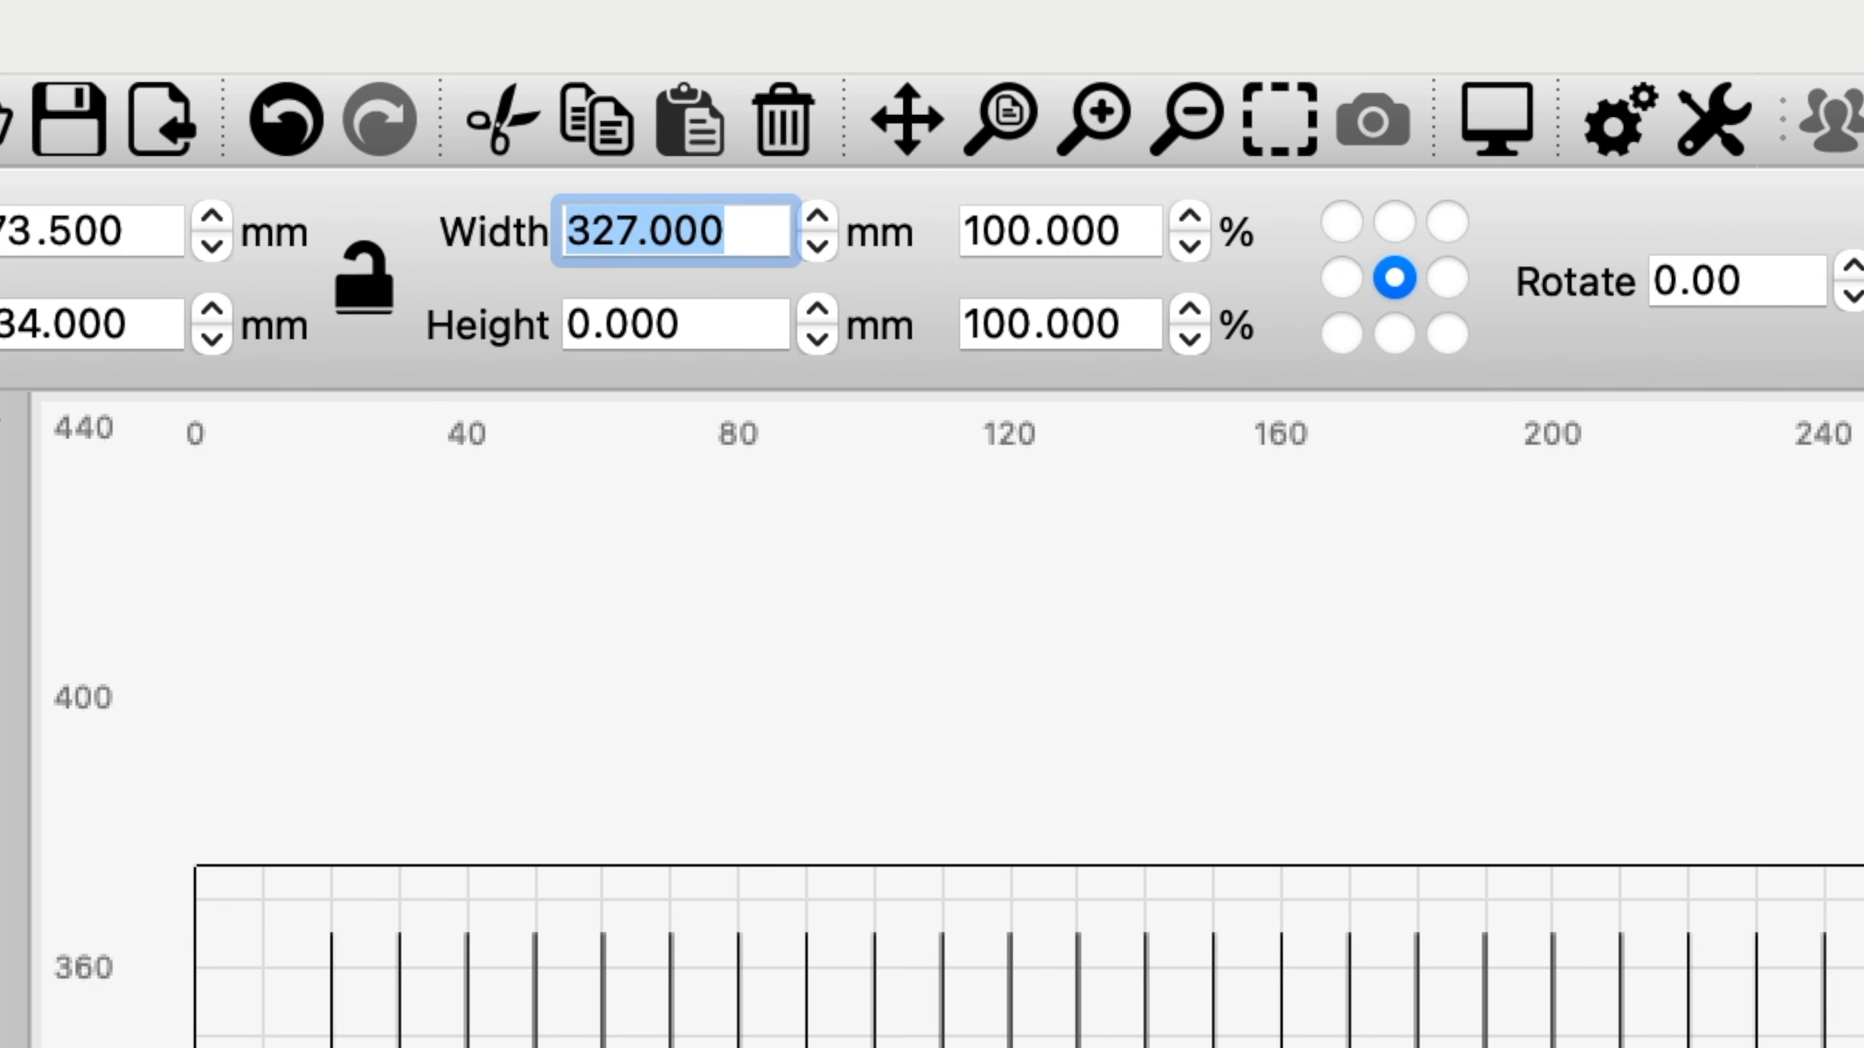
type("340")
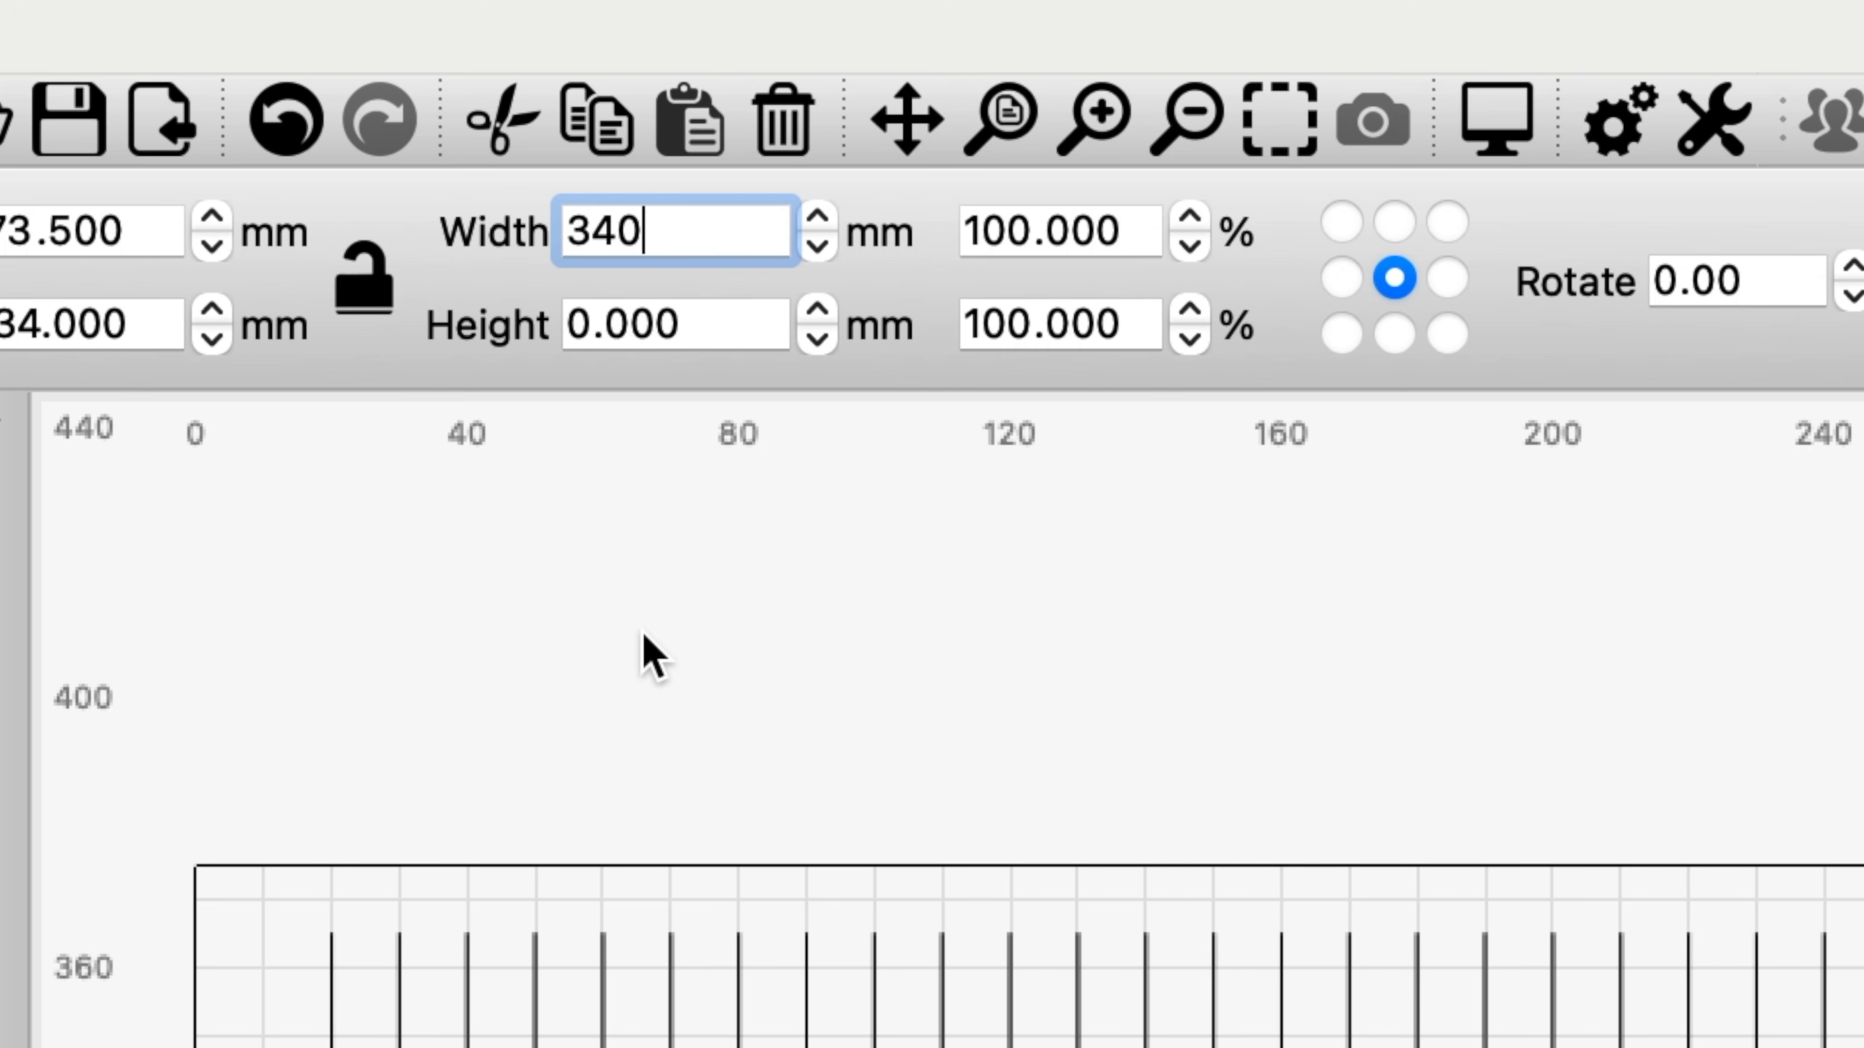
key("Return")
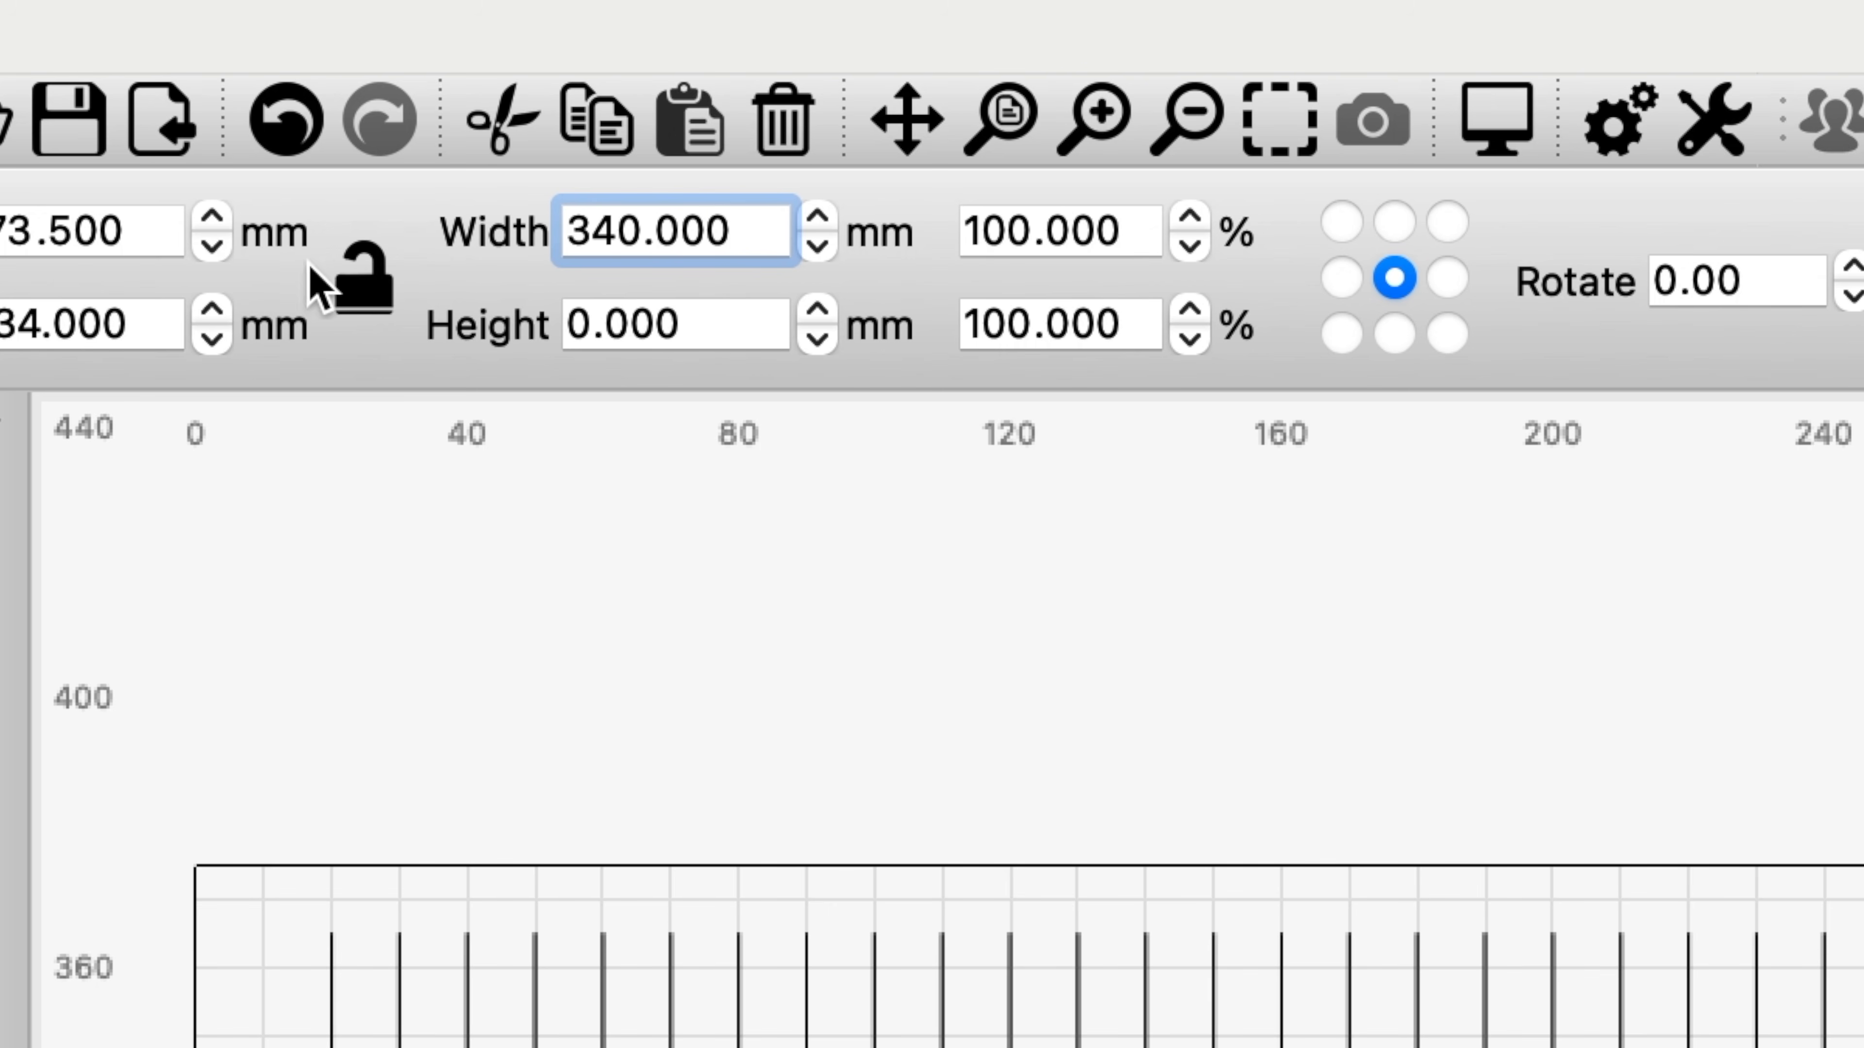
left_click(399, 297)
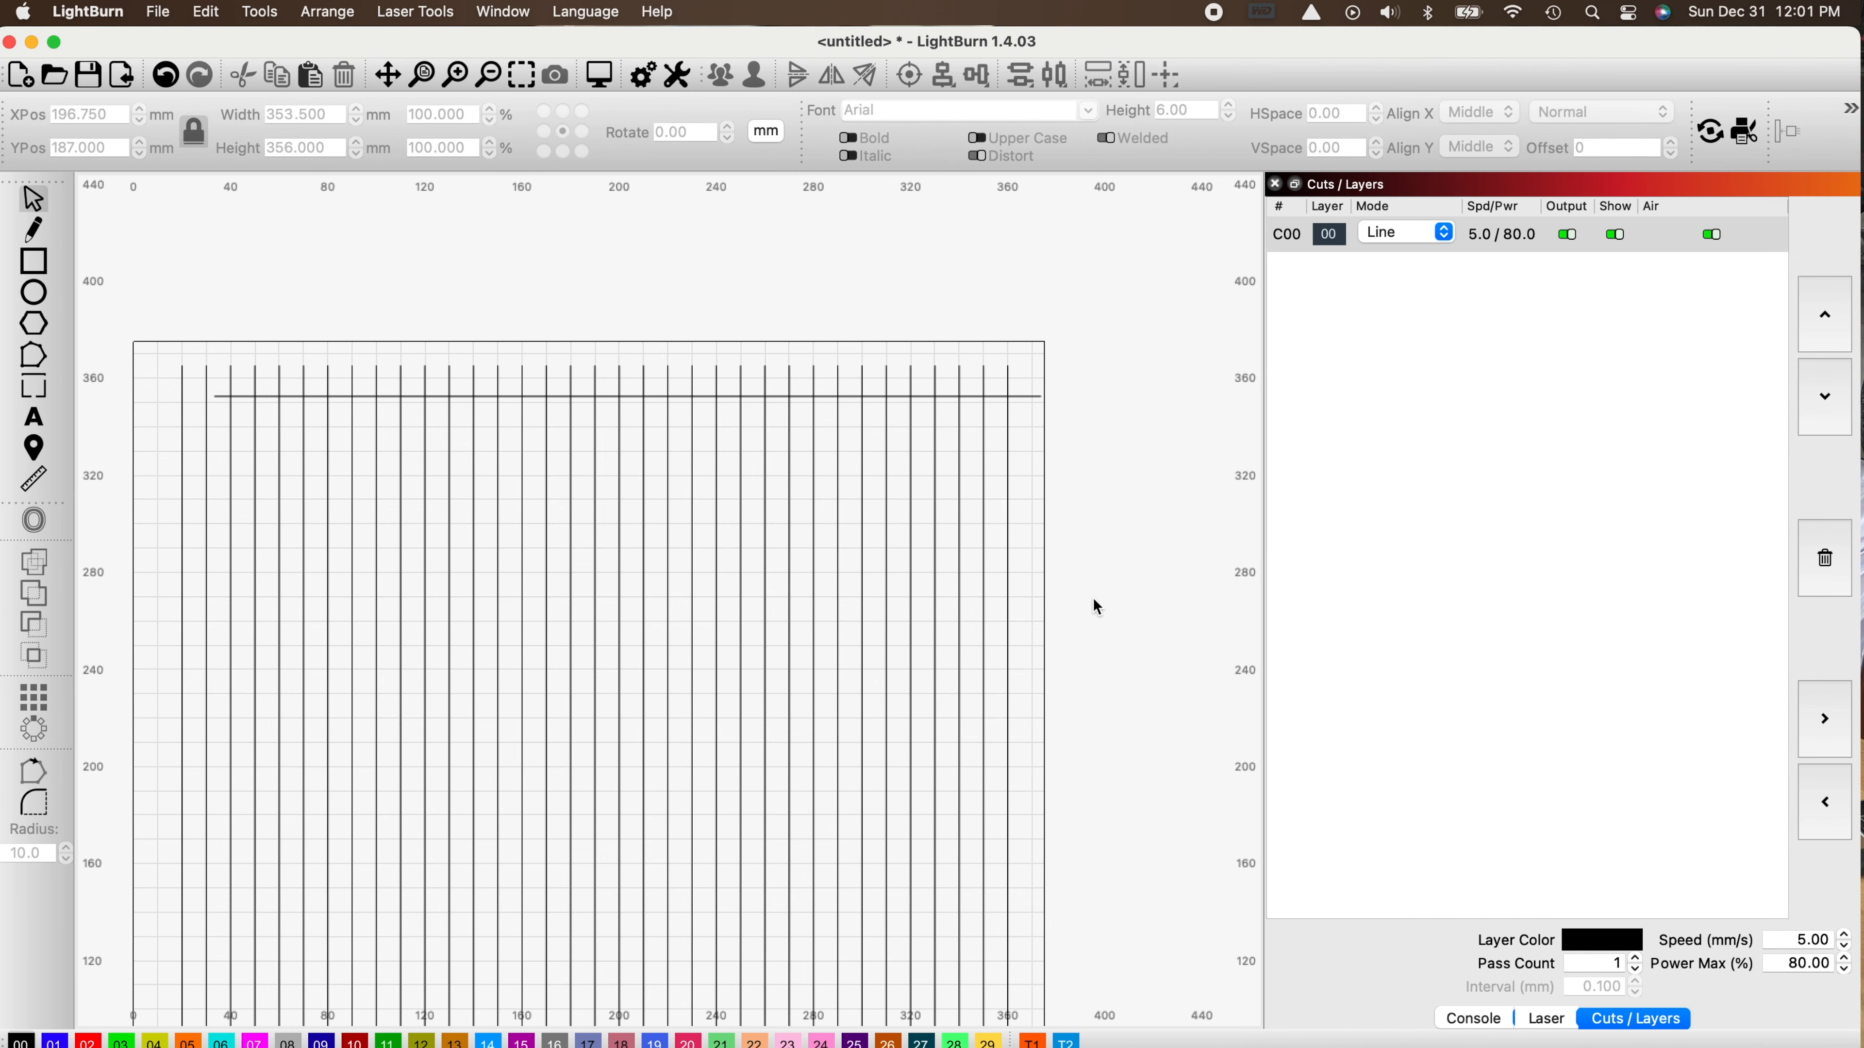
Select all the vertical lines without the horizontal one and group them into one object.
left_click_drag(983, 546, 169, 525)
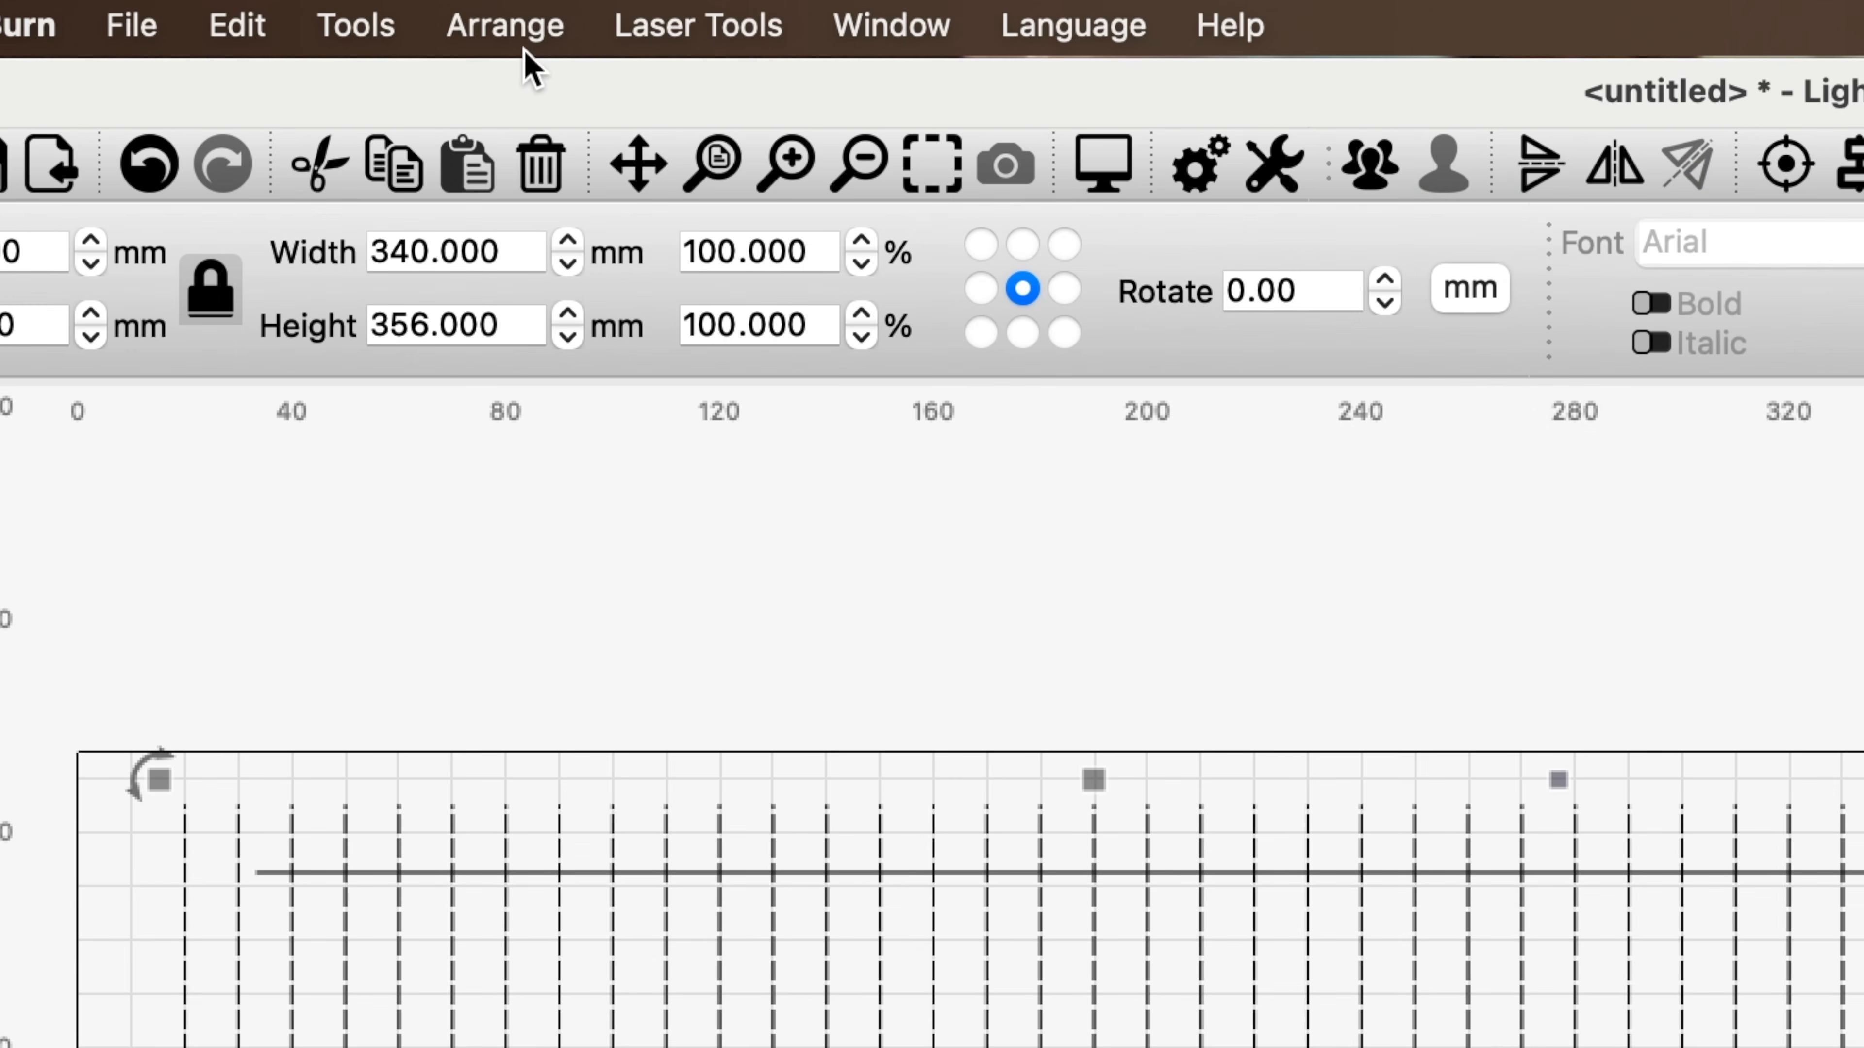
left_click(516, 33)
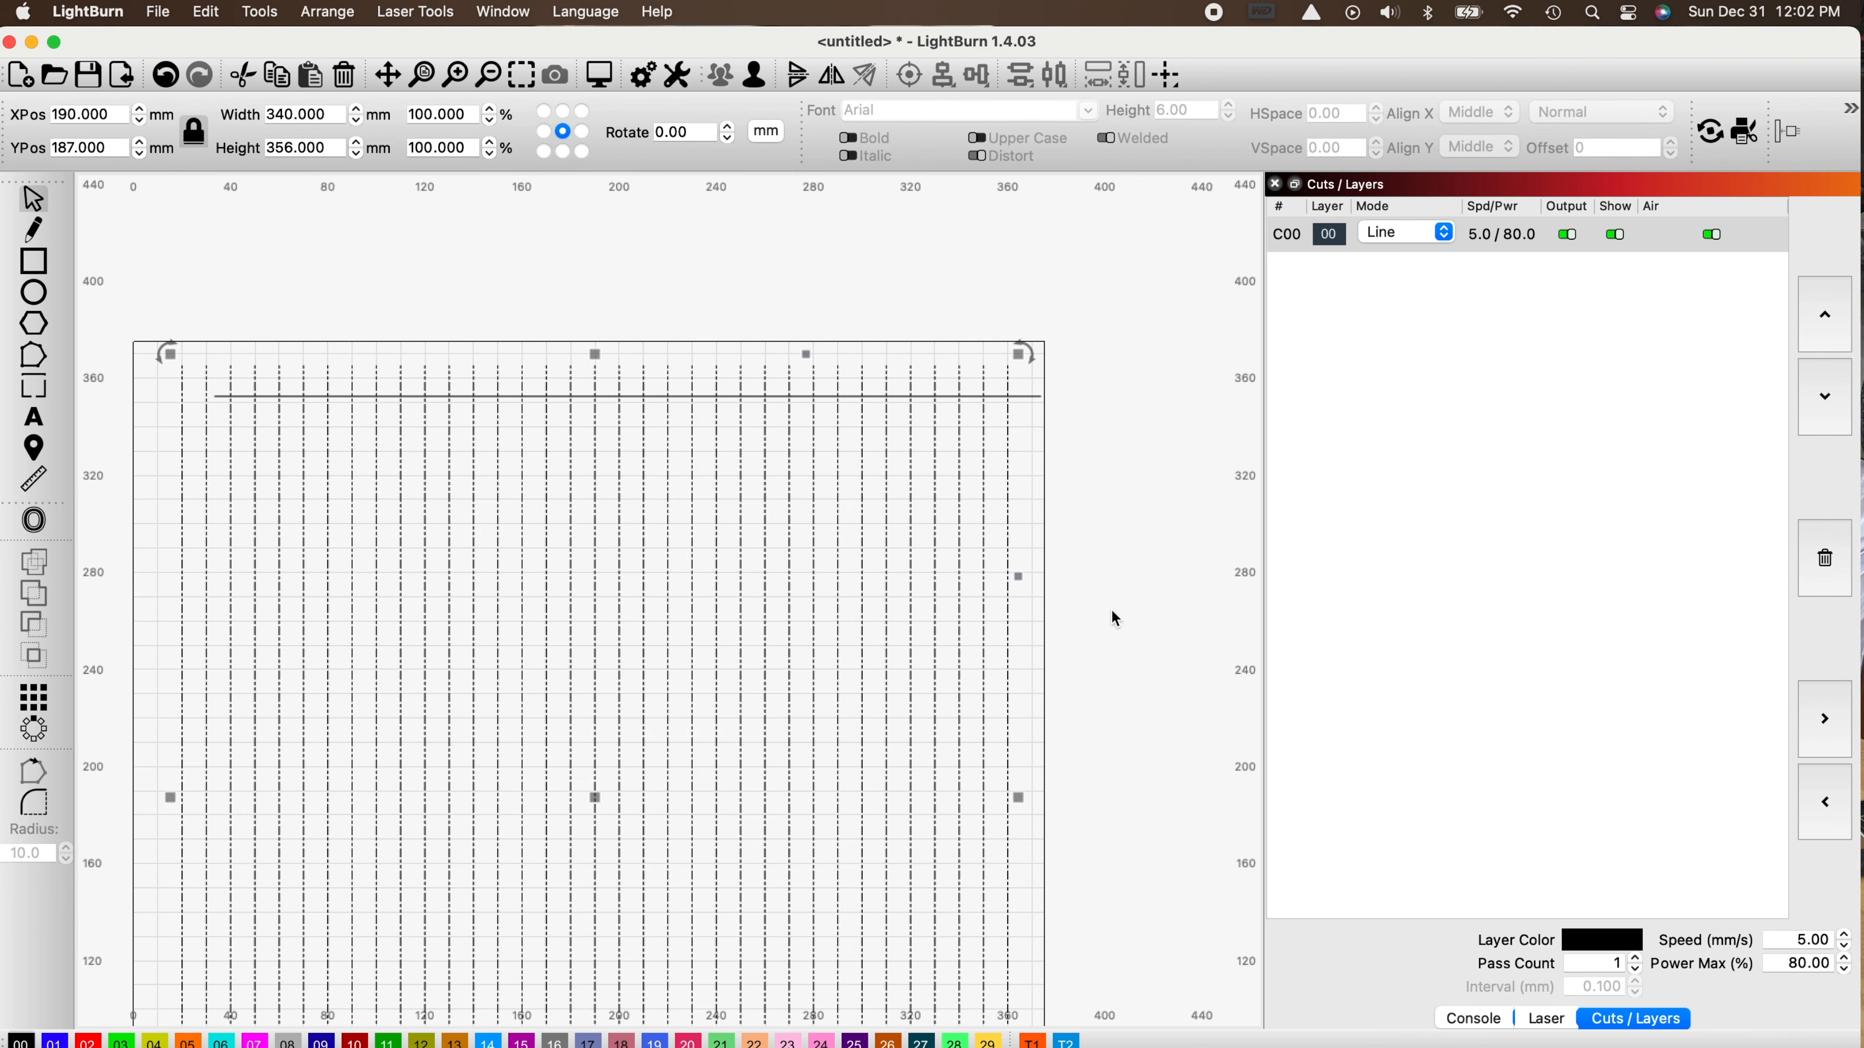
left_click(1111, 608)
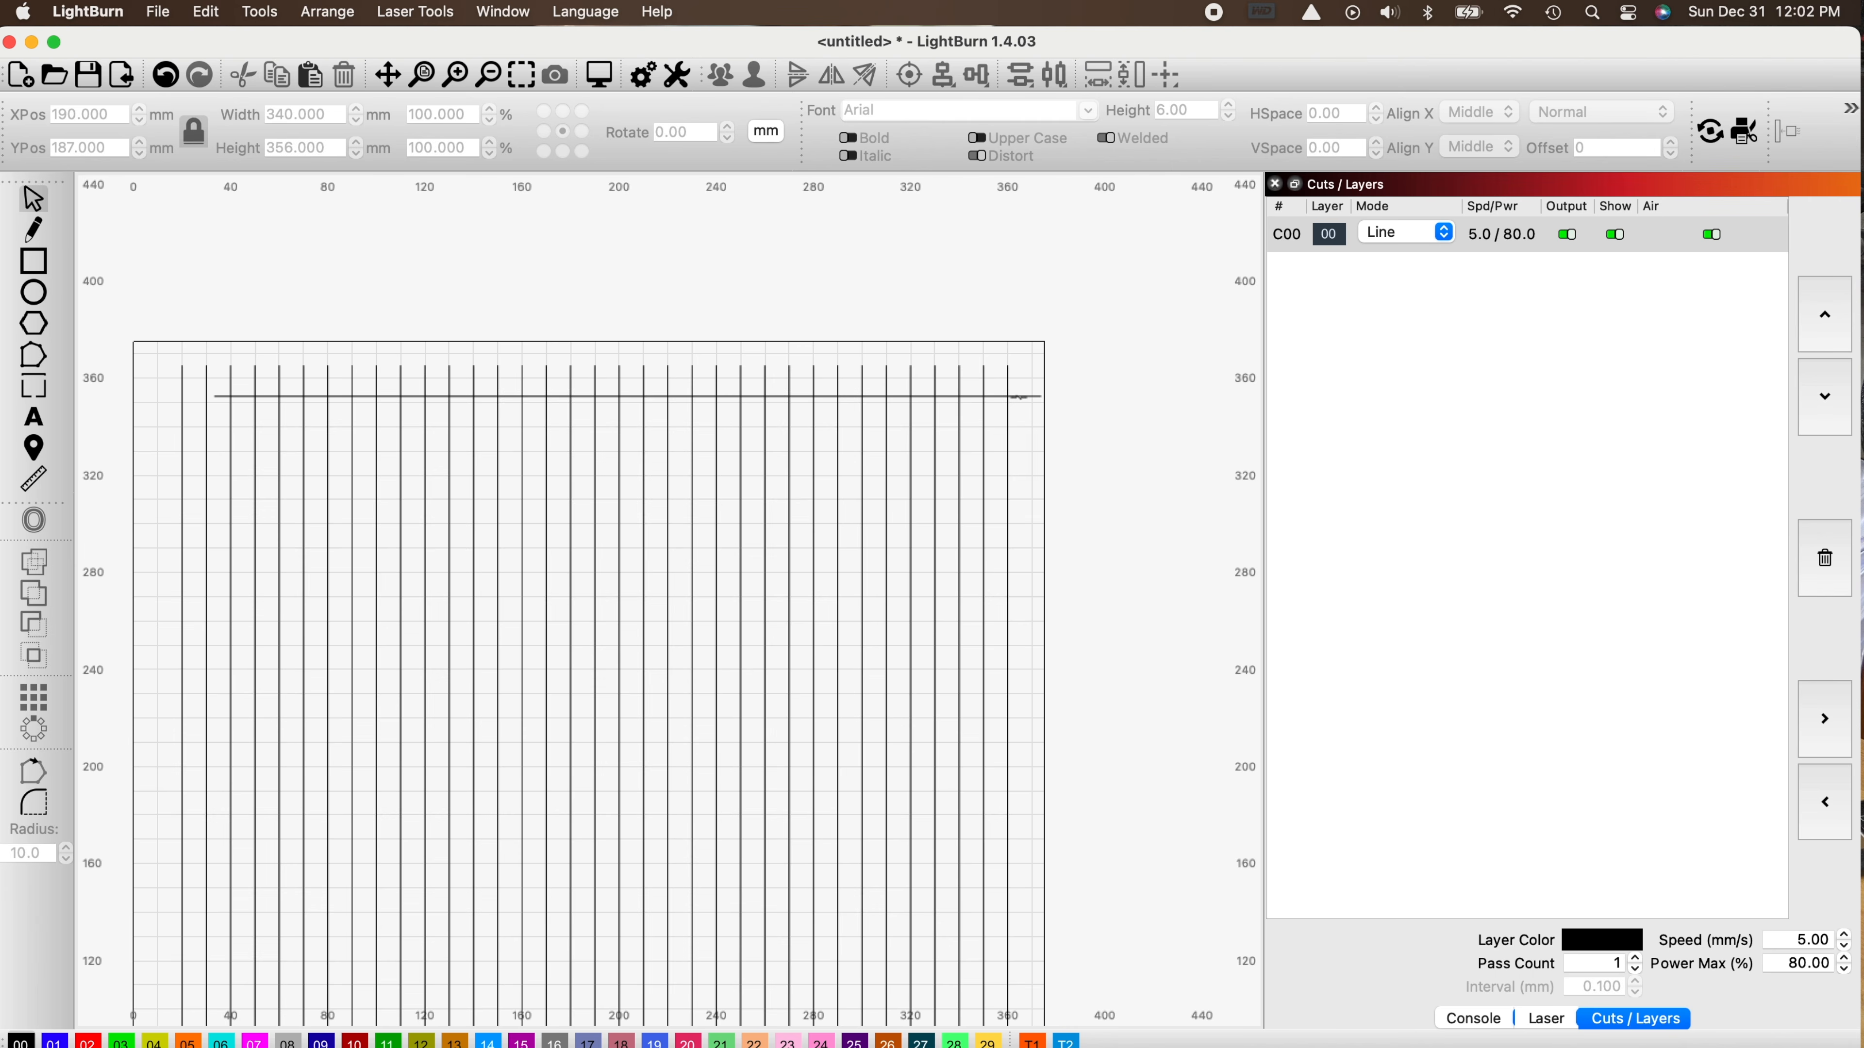
Select the horizontal line and the grouped vertical lines together and align them on their vertical centers.
left_click(1021, 397)
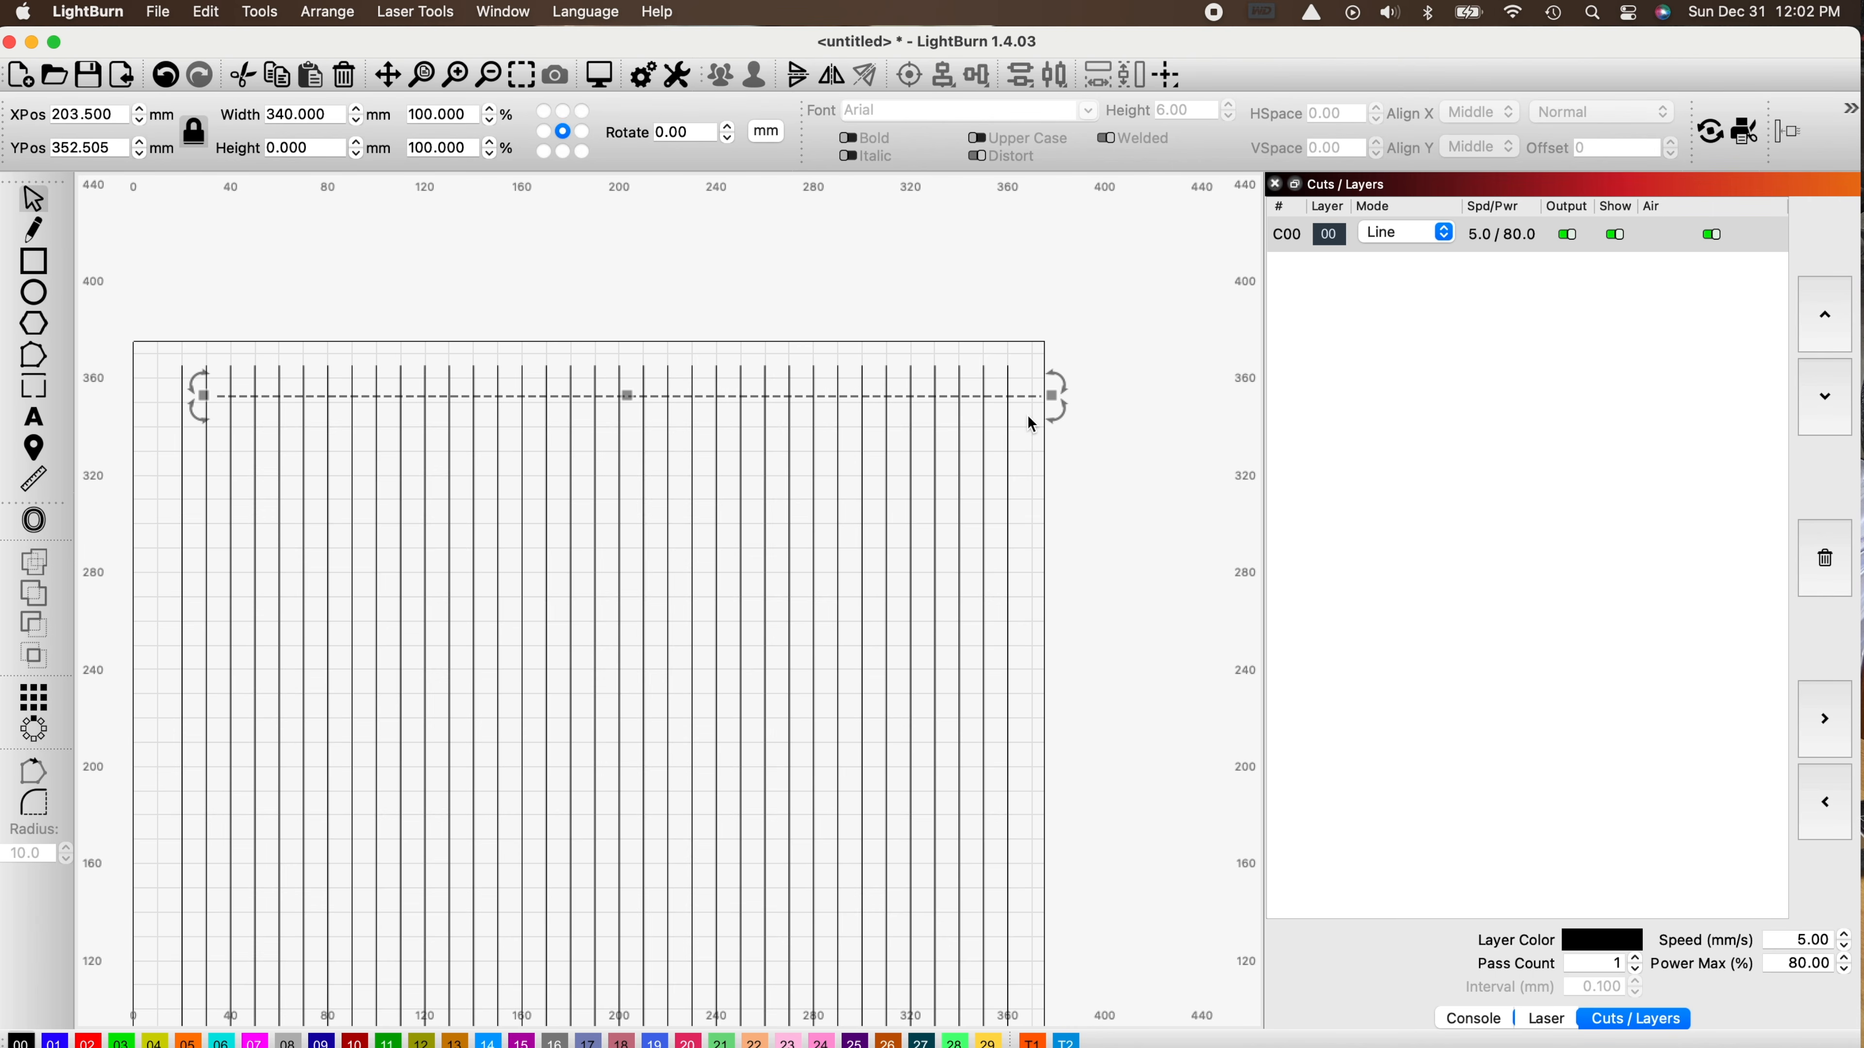
left_click(1079, 419)
left_click_drag(1068, 351, 937, 444)
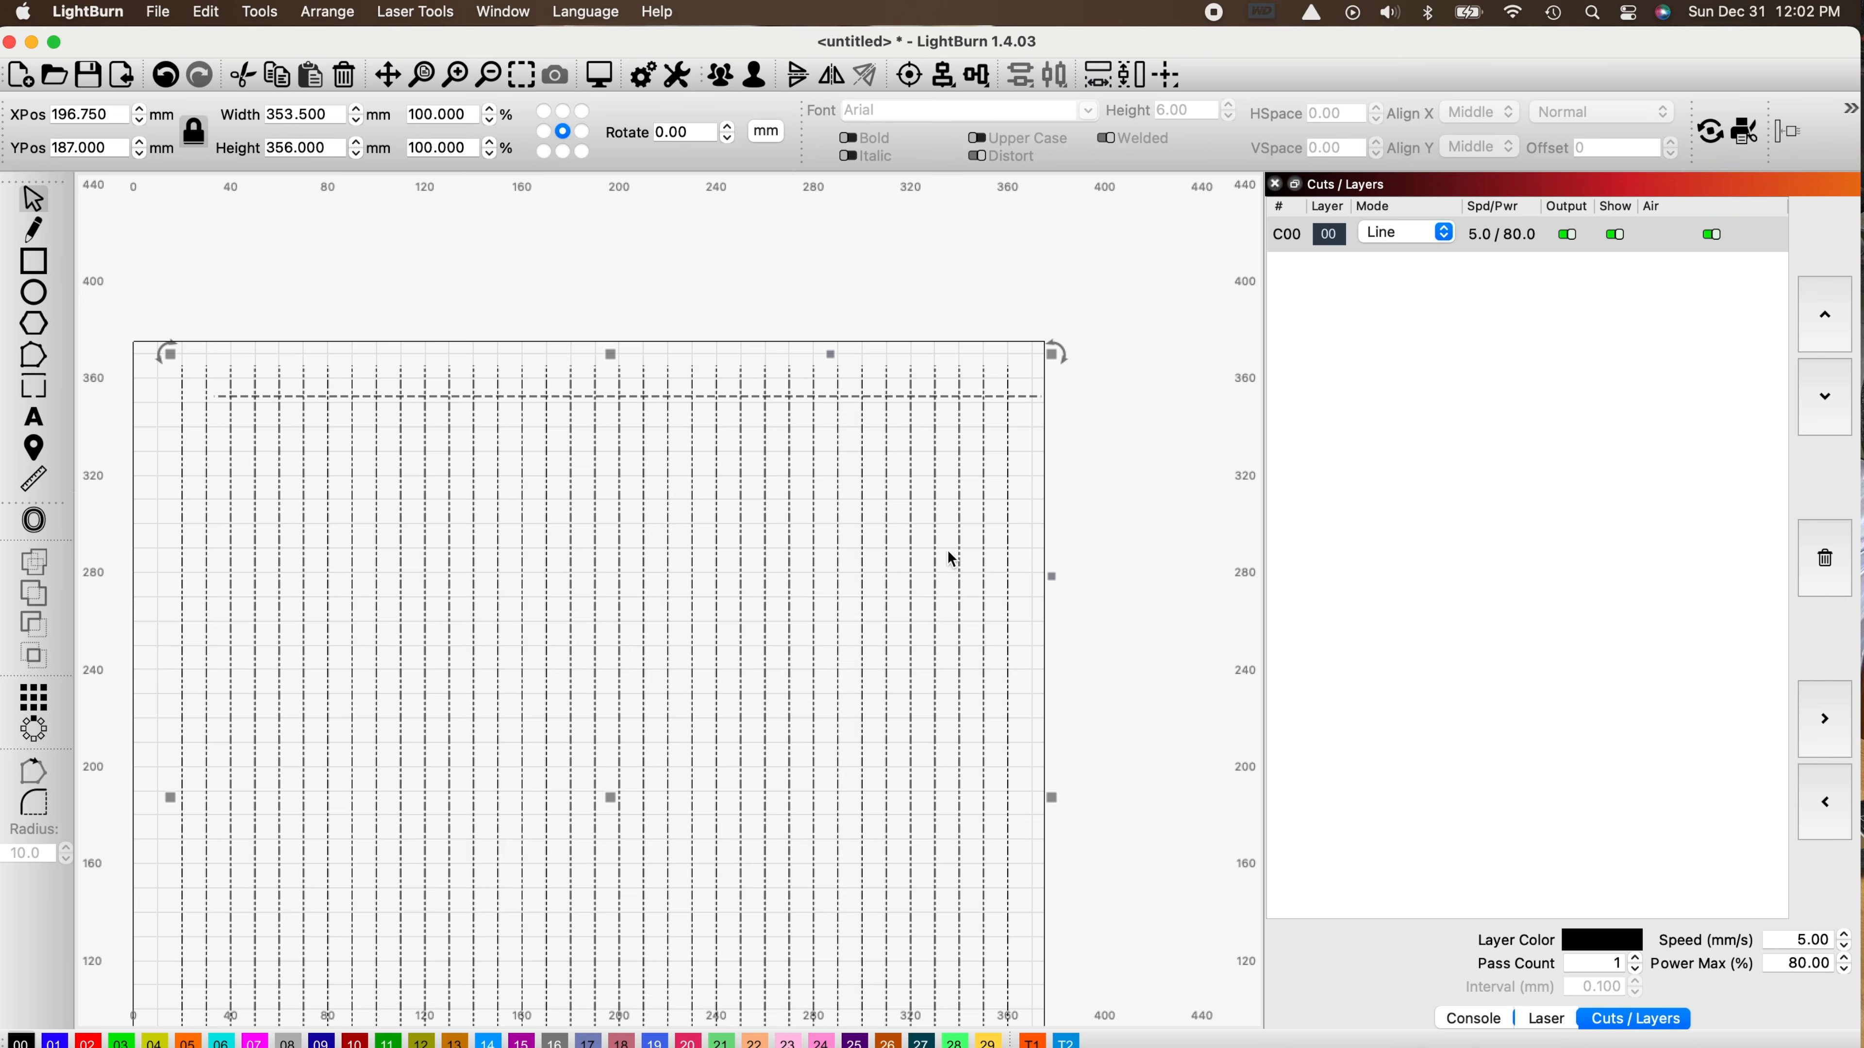
left_click(952, 86)
left_click(1002, 117)
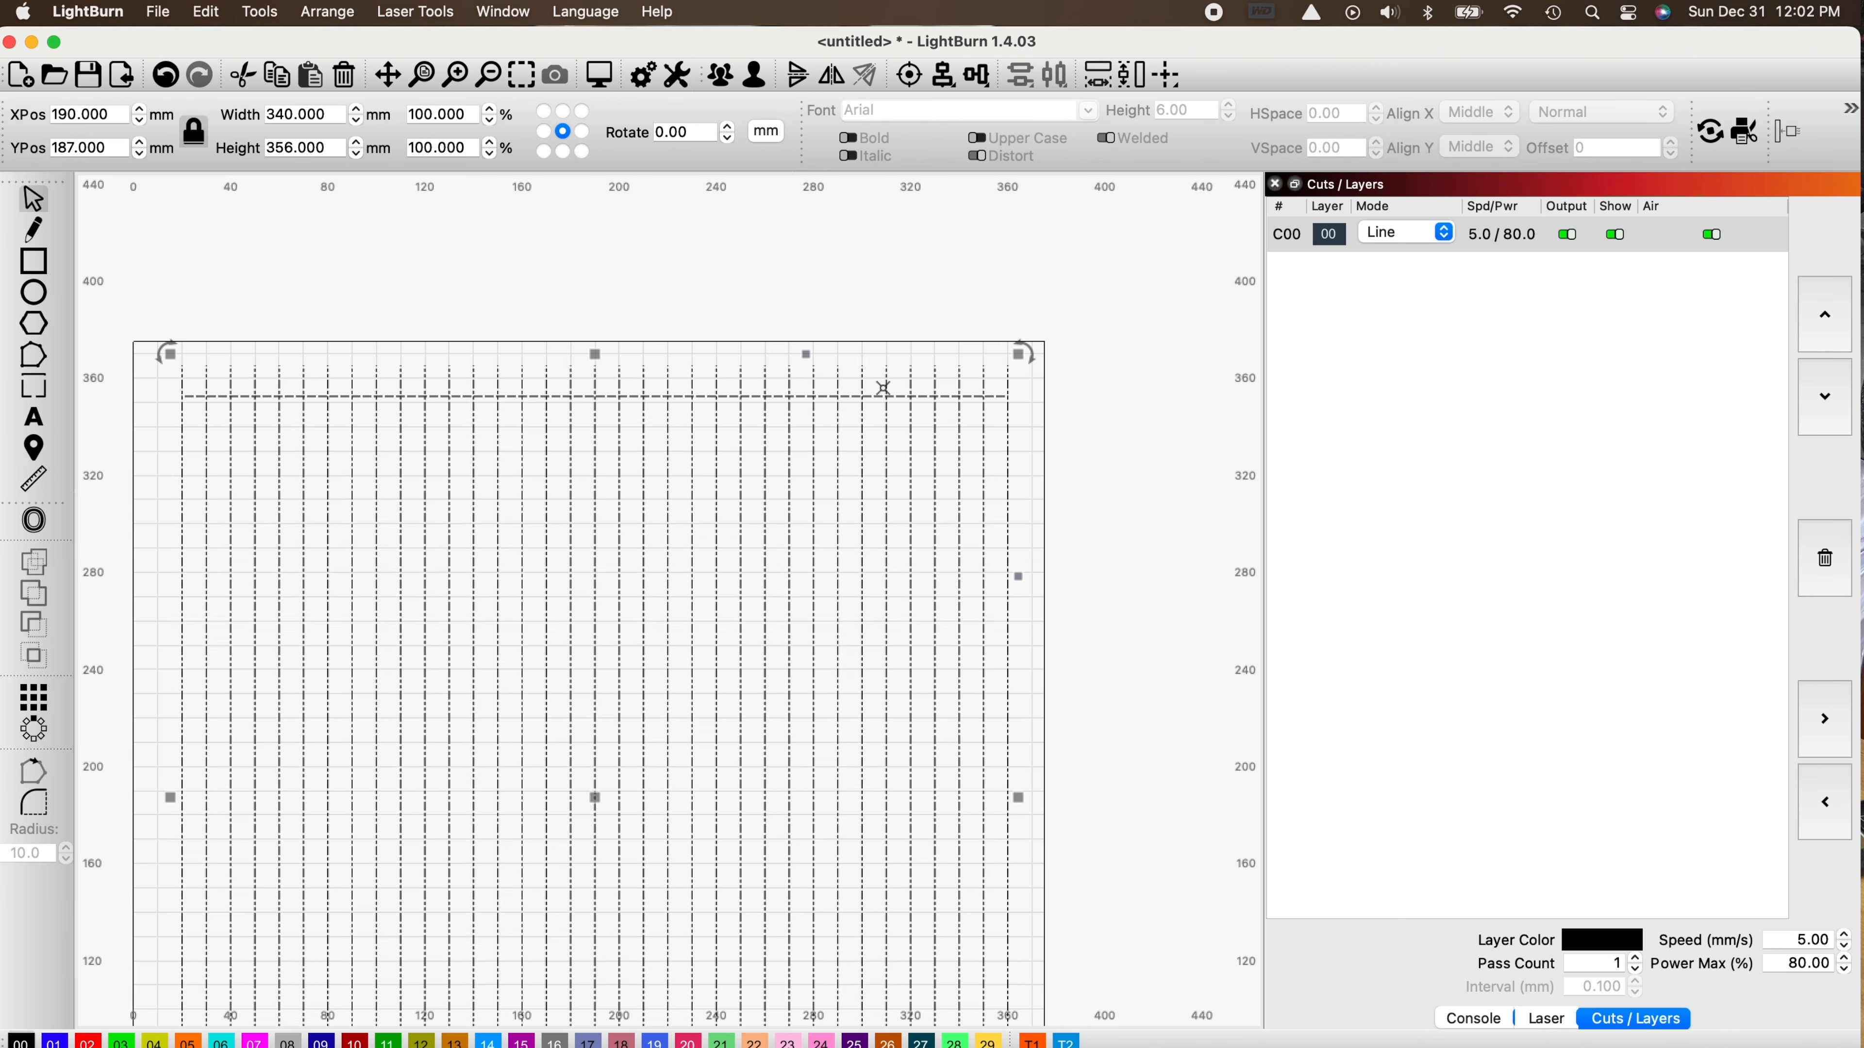
Align the horizontal line with the top of the grouped vertical lines.
left_click(978, 74)
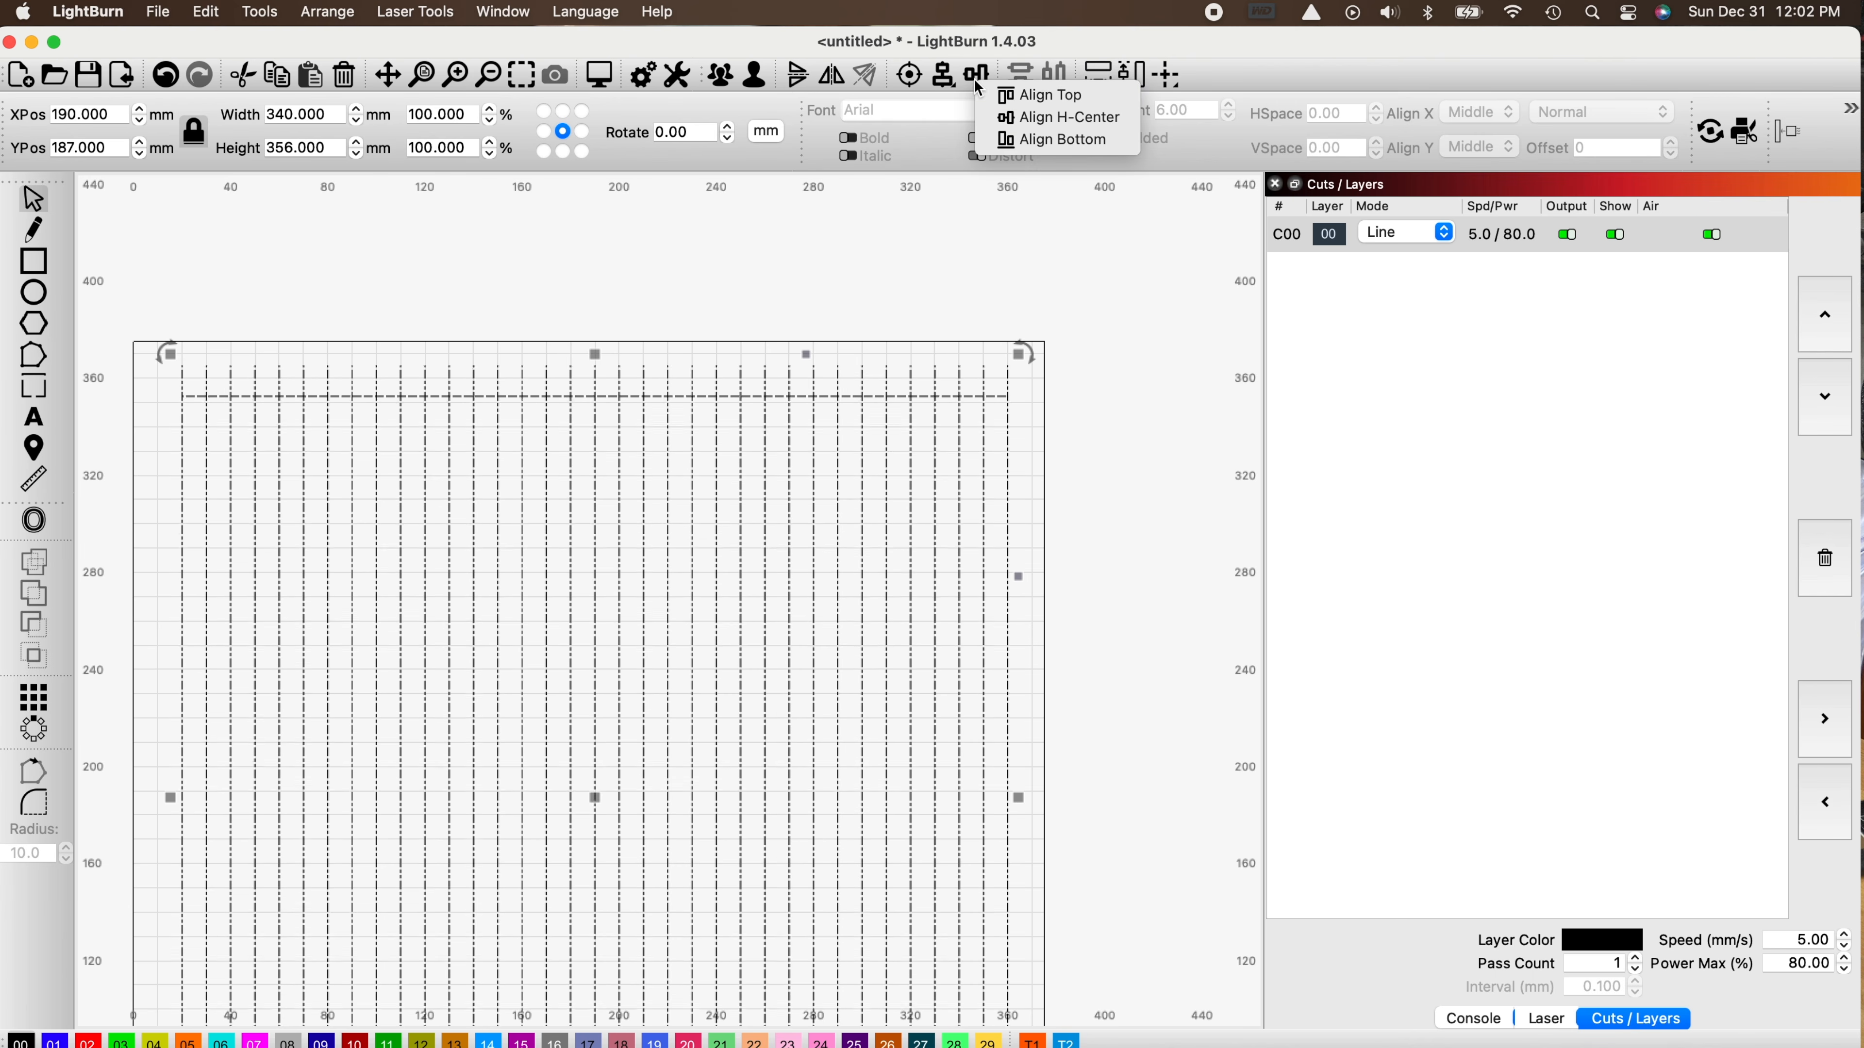
left_click(1042, 96)
left_click(1136, 441)
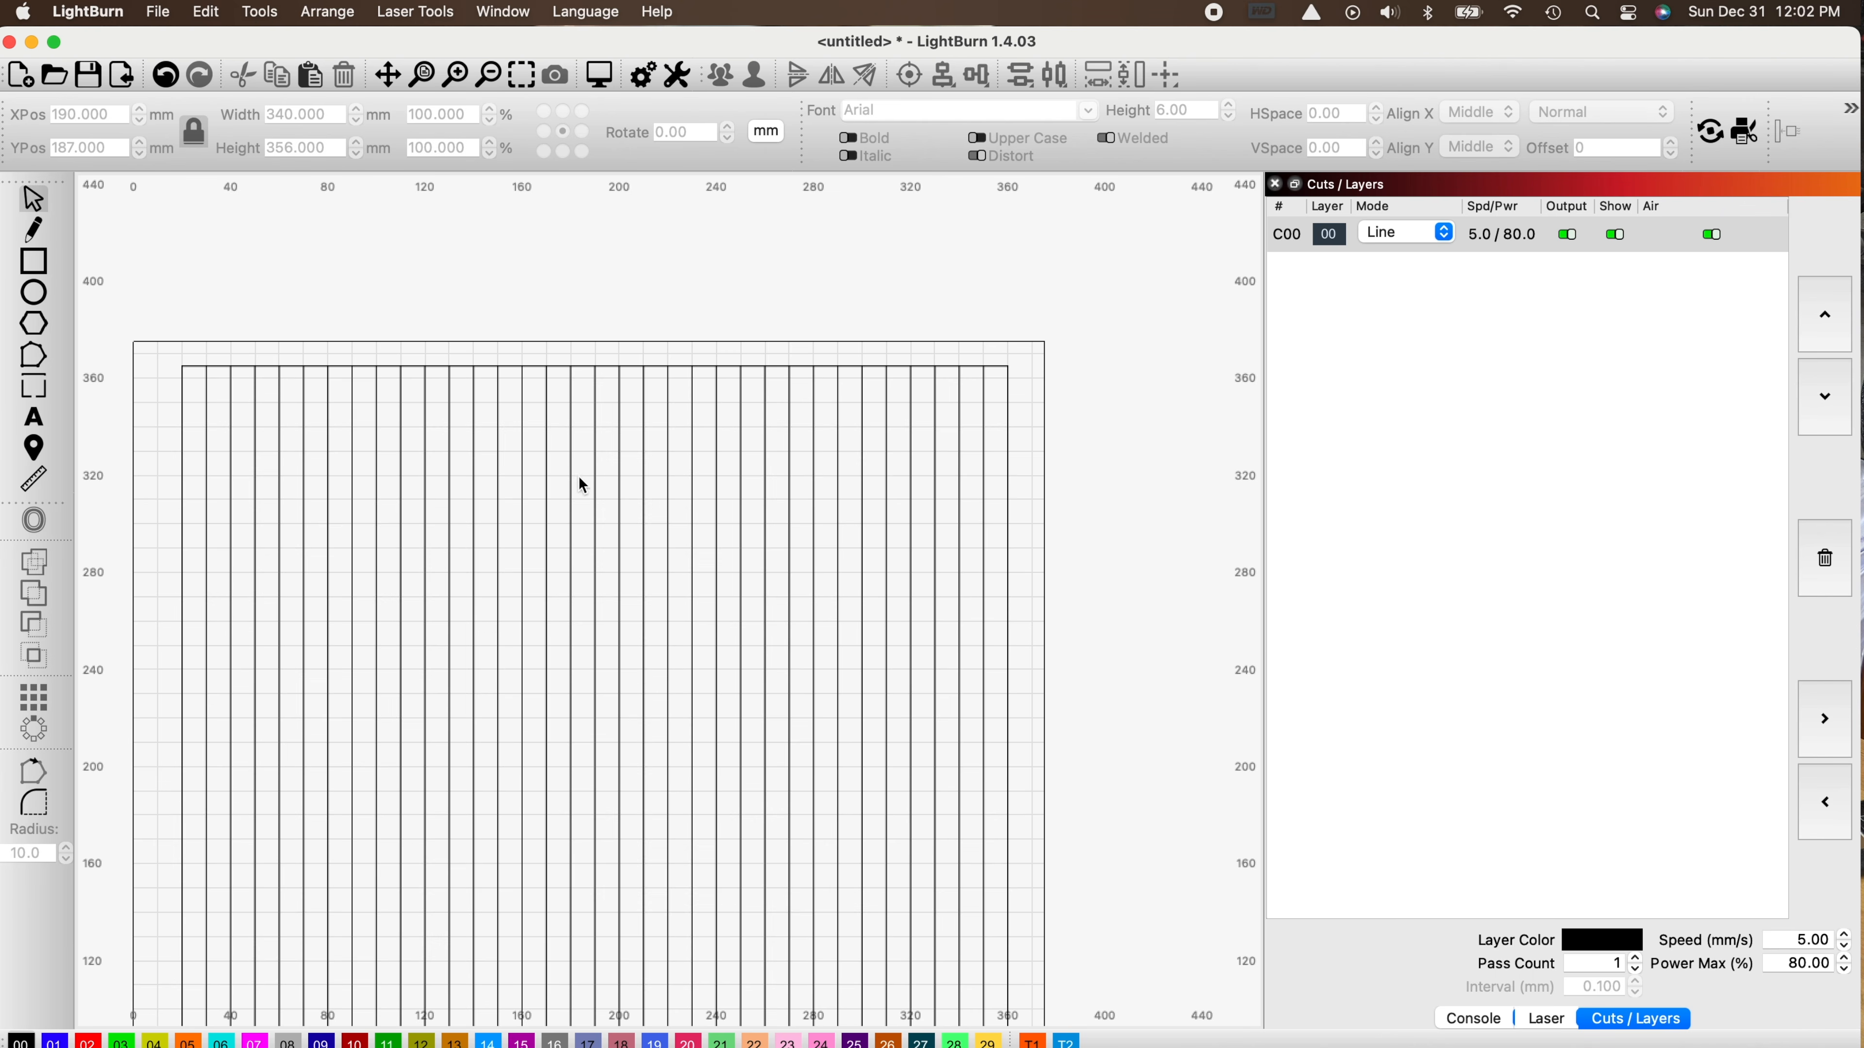
Start a grid array of the top horizontal line and set its Y spacing to 10 mm.
left_click(727, 366)
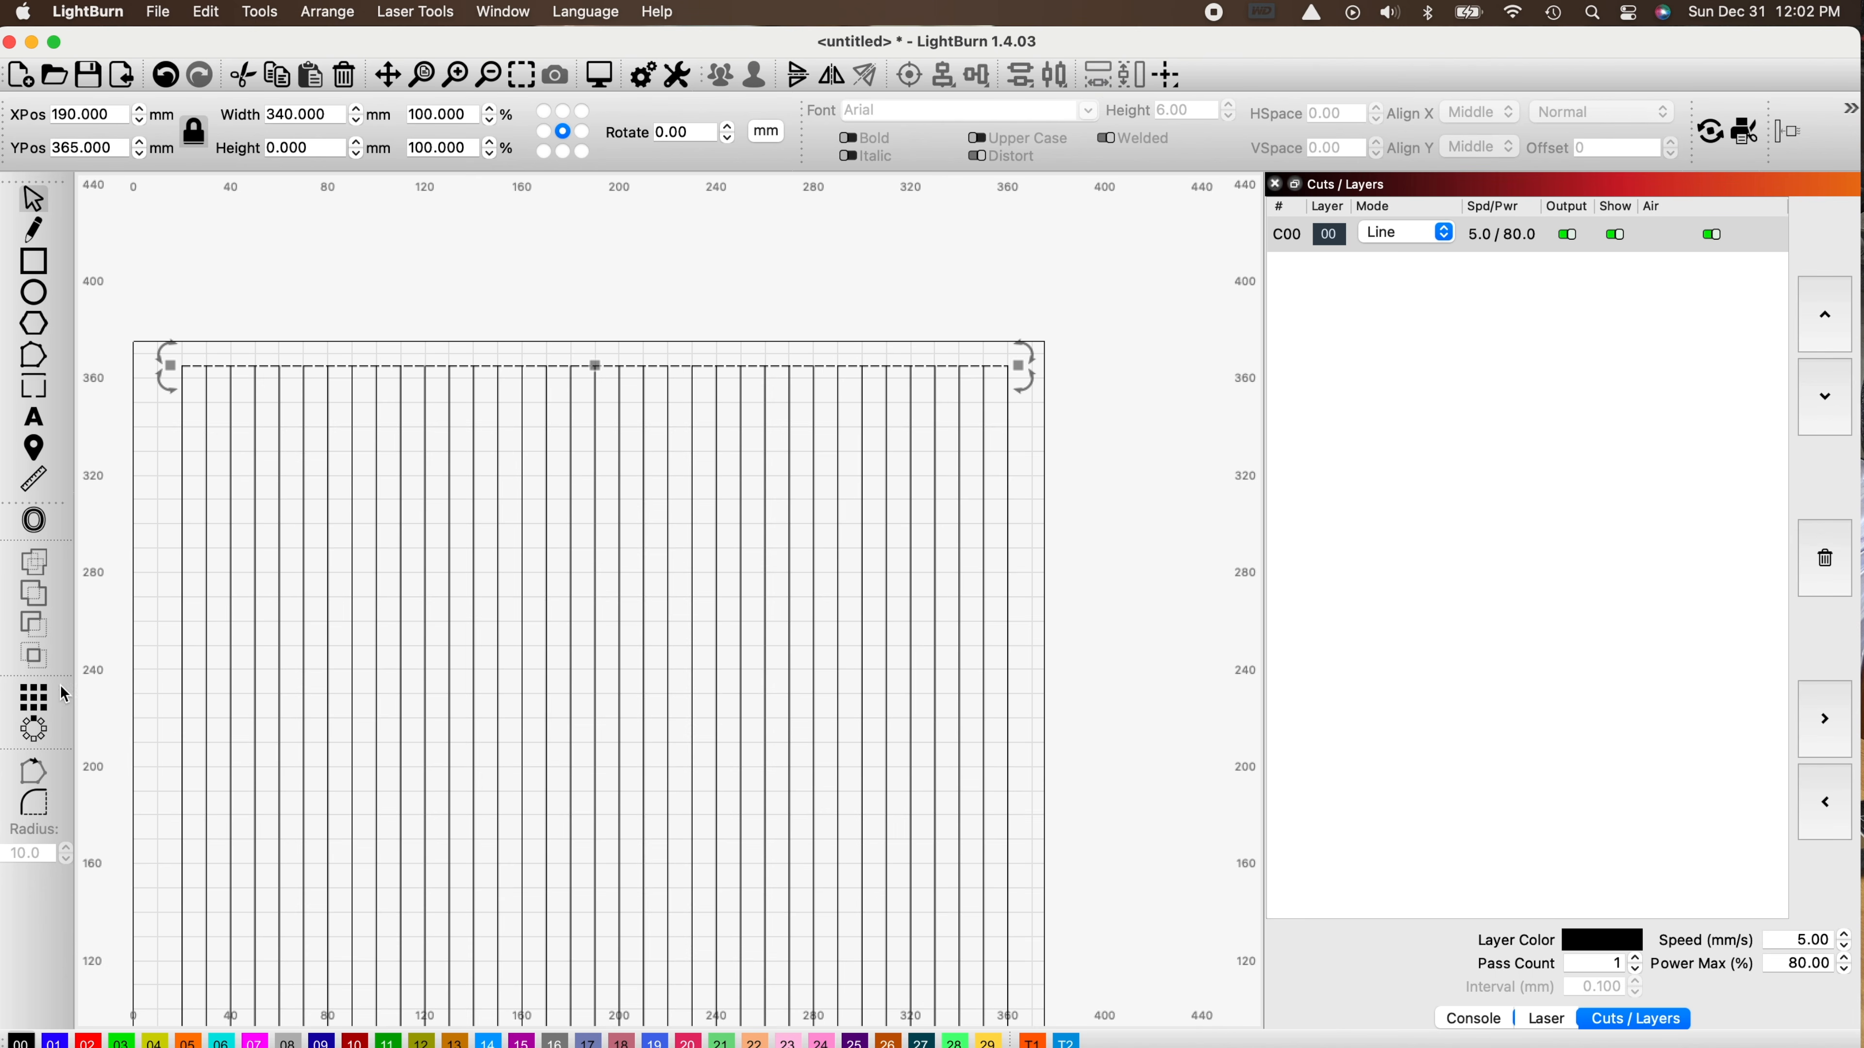
left_click(35, 704)
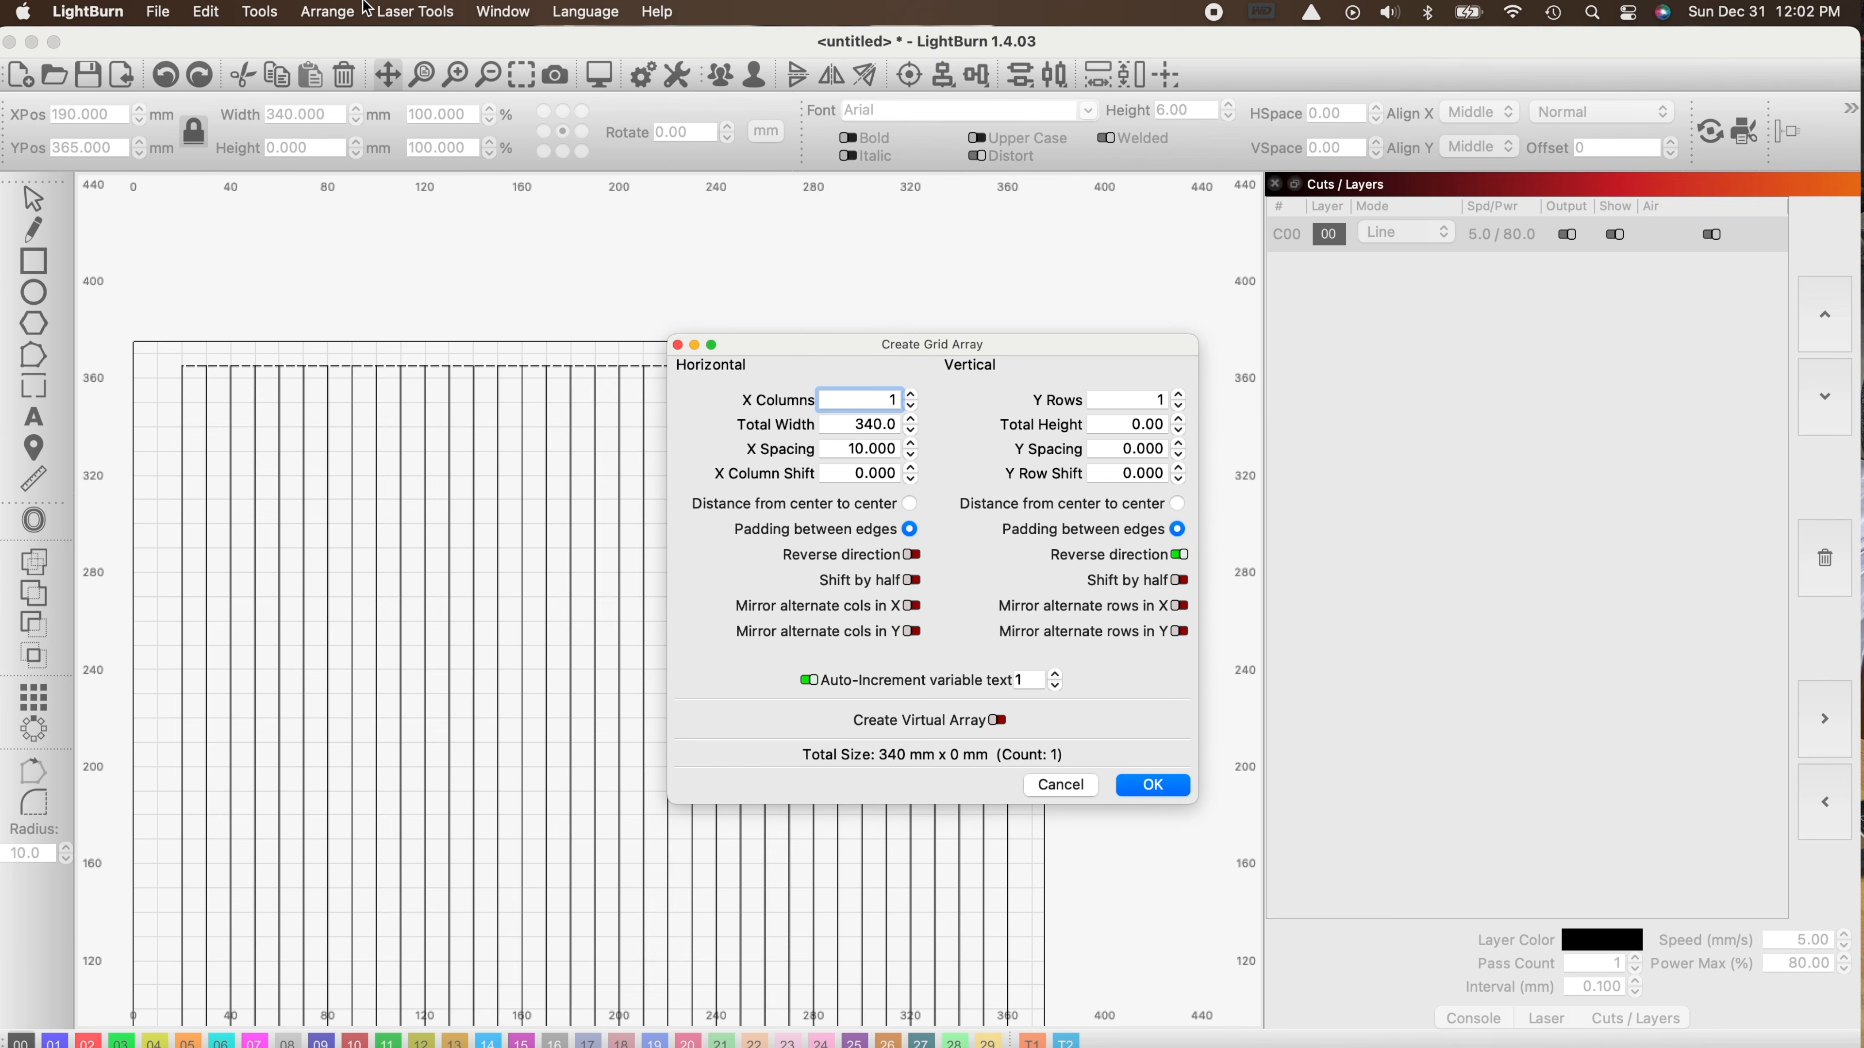
left_click_drag(820, 358, 1237, 301)
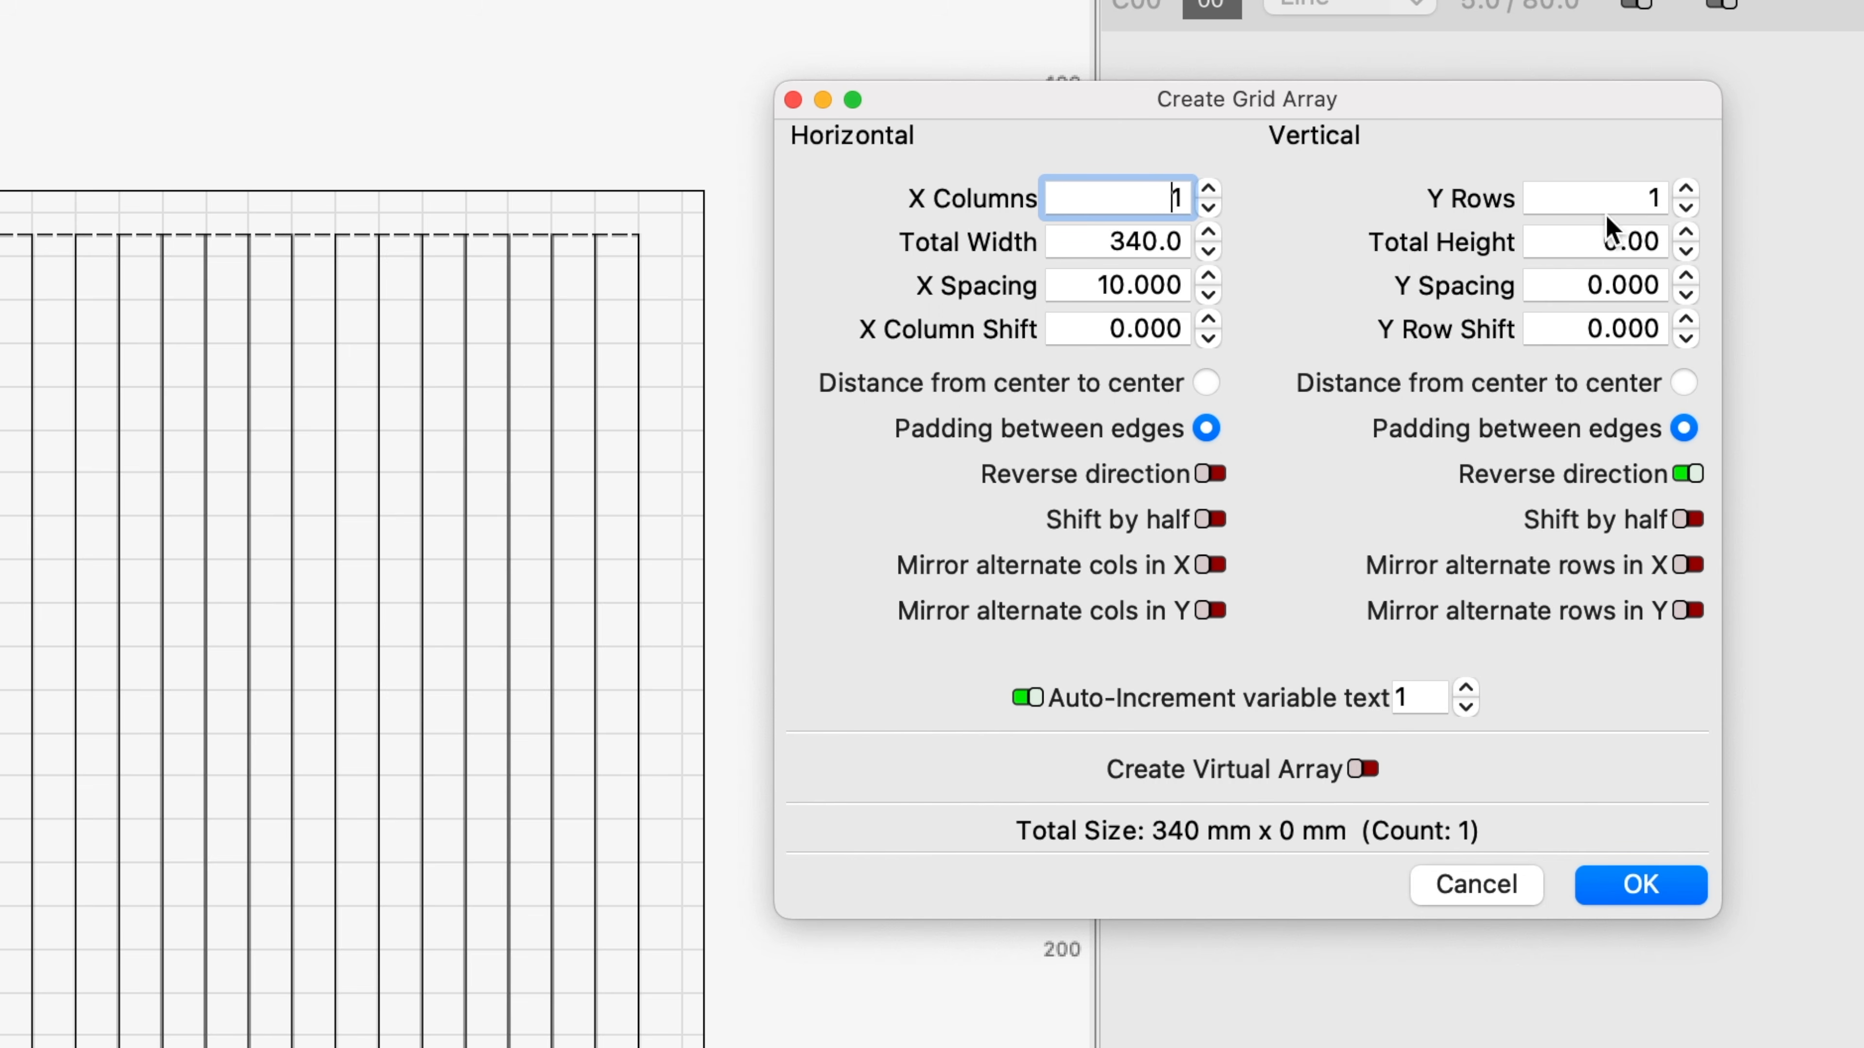
left_click_drag(1554, 285, 1676, 283)
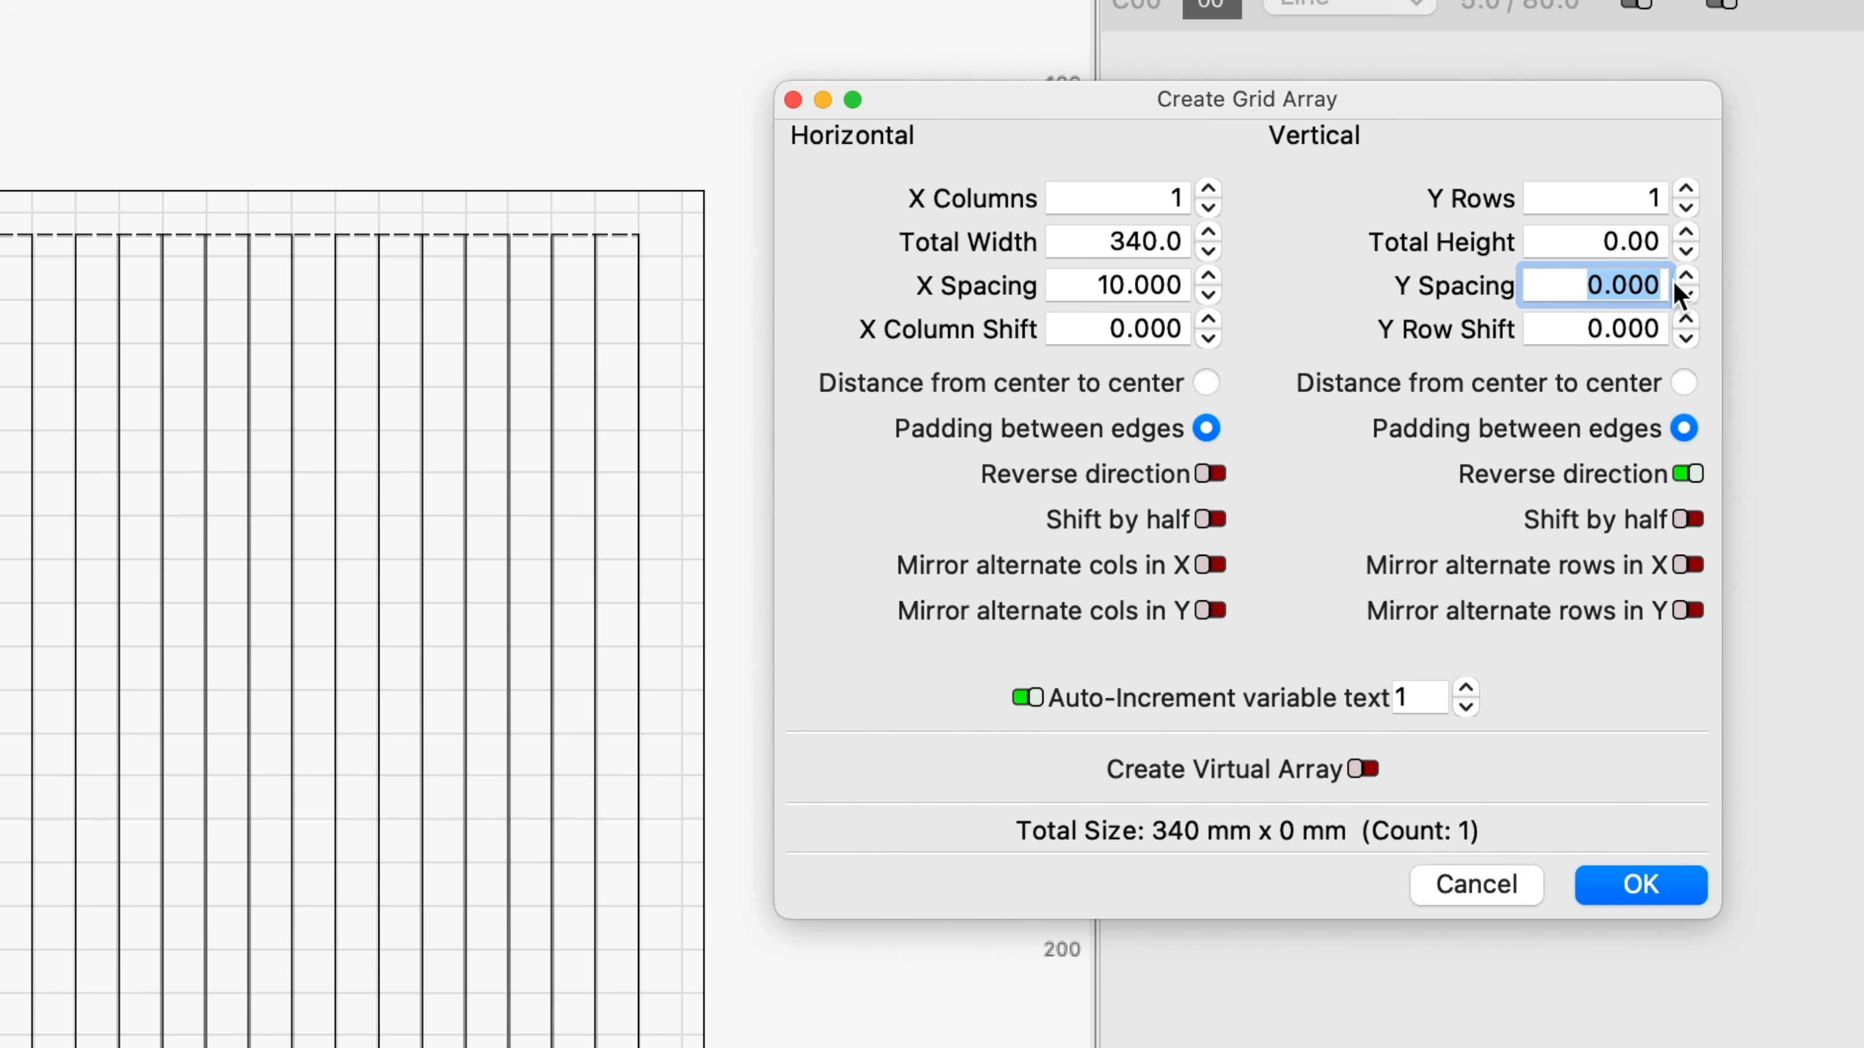
type("10")
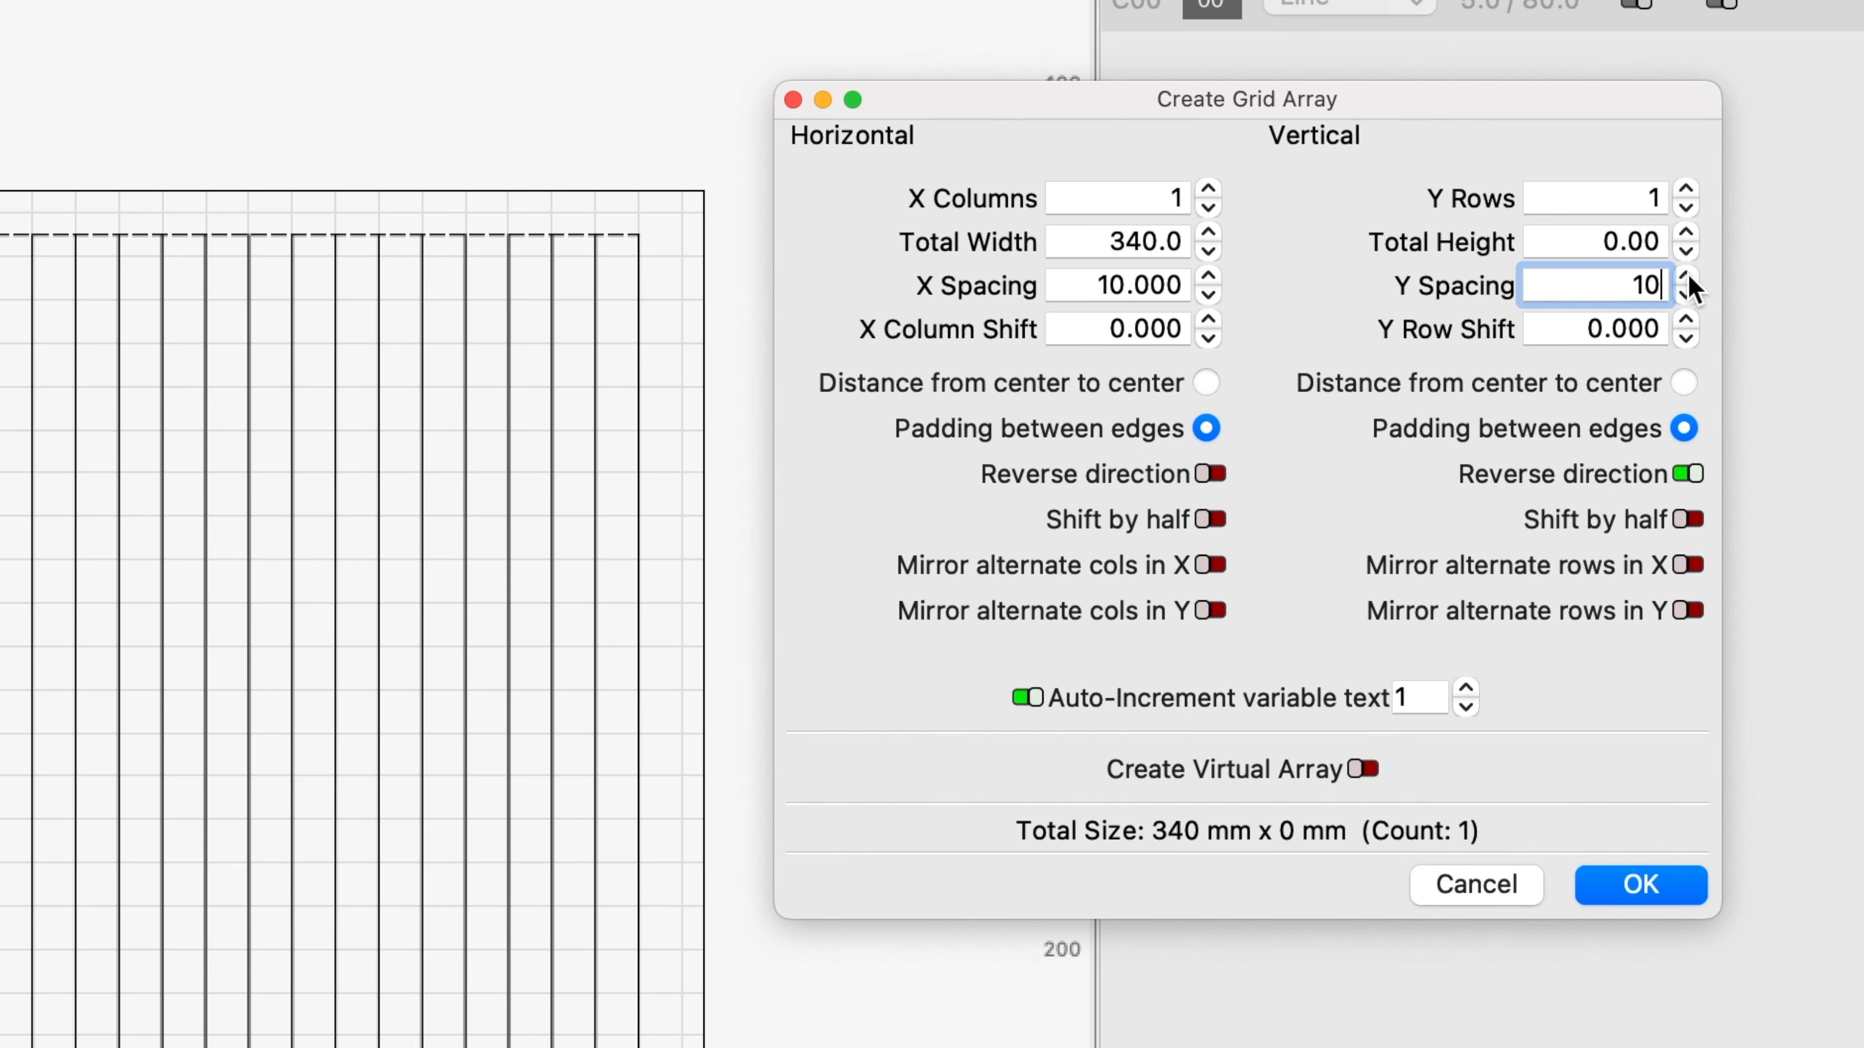
Set the grid array of the horizontal line to 37 Y rows and create it.
left_click(1686, 192)
left_click(1686, 192)
left_click(1687, 192)
left_click(1686, 192)
left_click(1686, 192)
left_click(1686, 192)
left_click(1686, 192)
left_click(1686, 192)
left_click(1686, 192)
left_click(1686, 192)
left_click(1686, 192)
left_click(1686, 193)
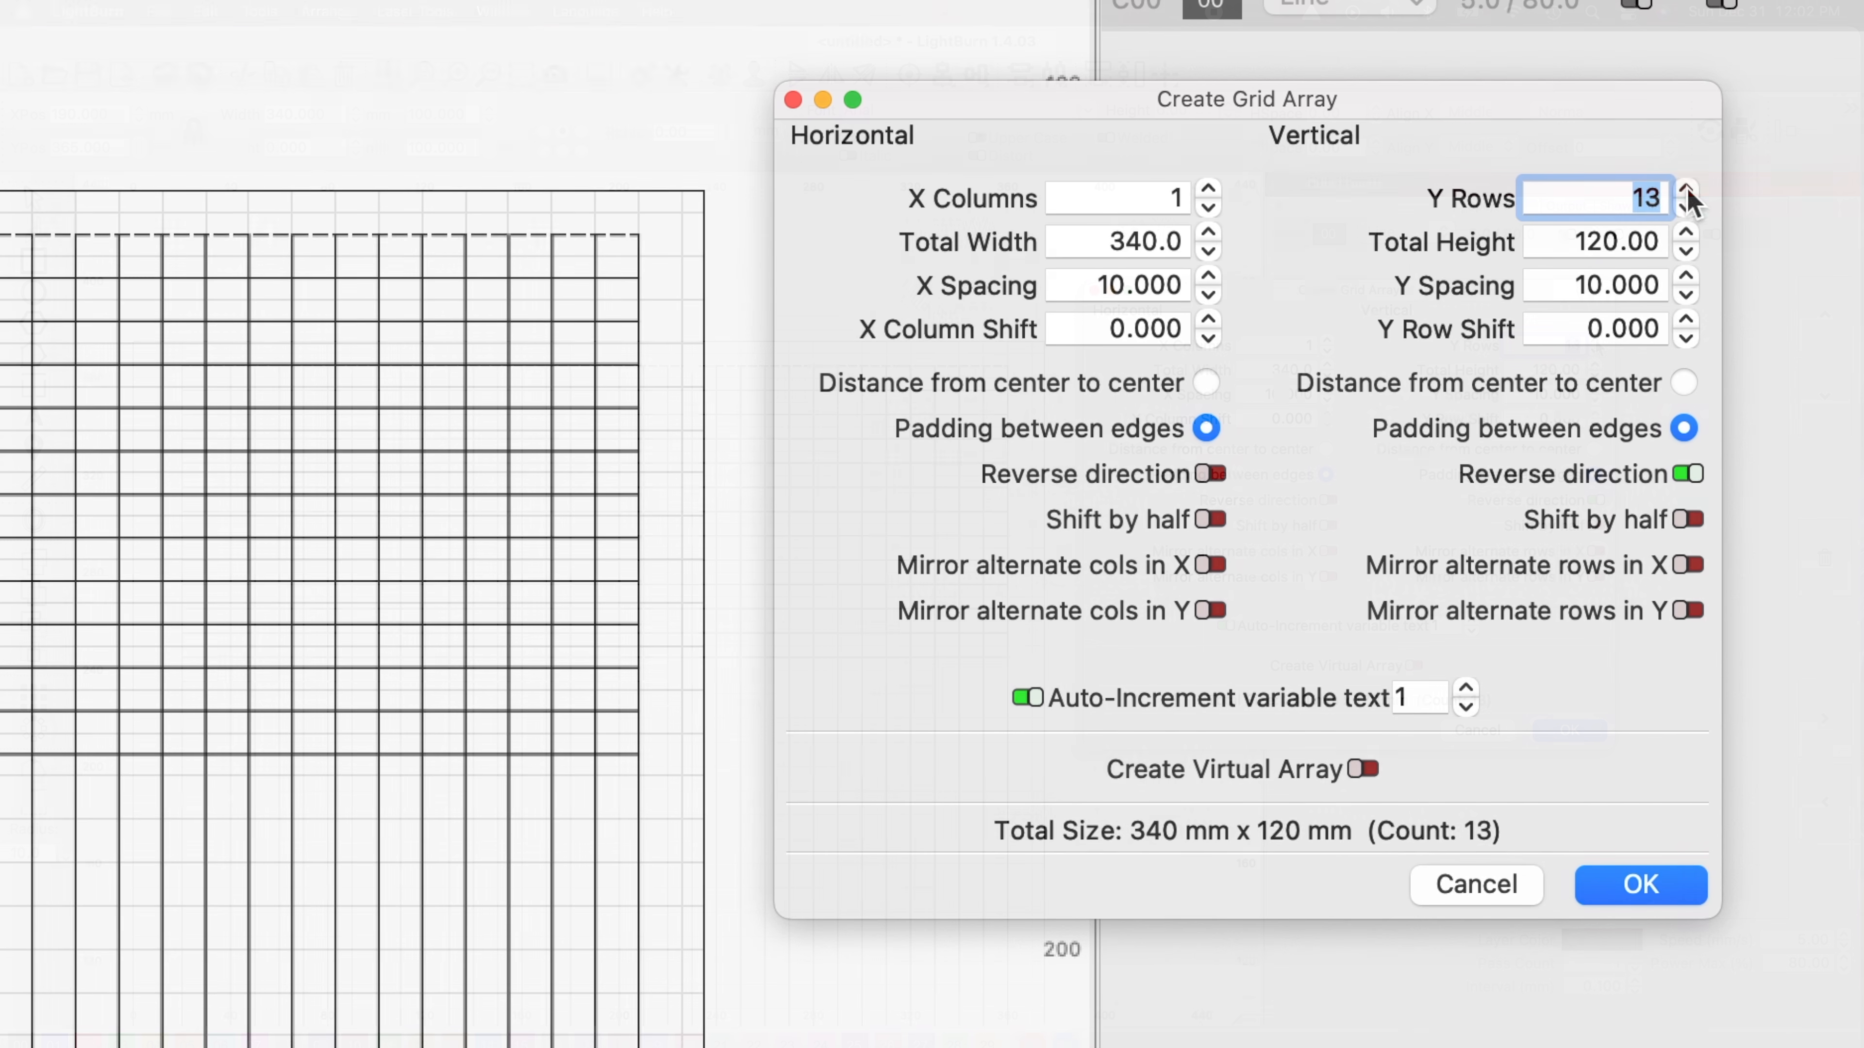
double_click(1686, 192)
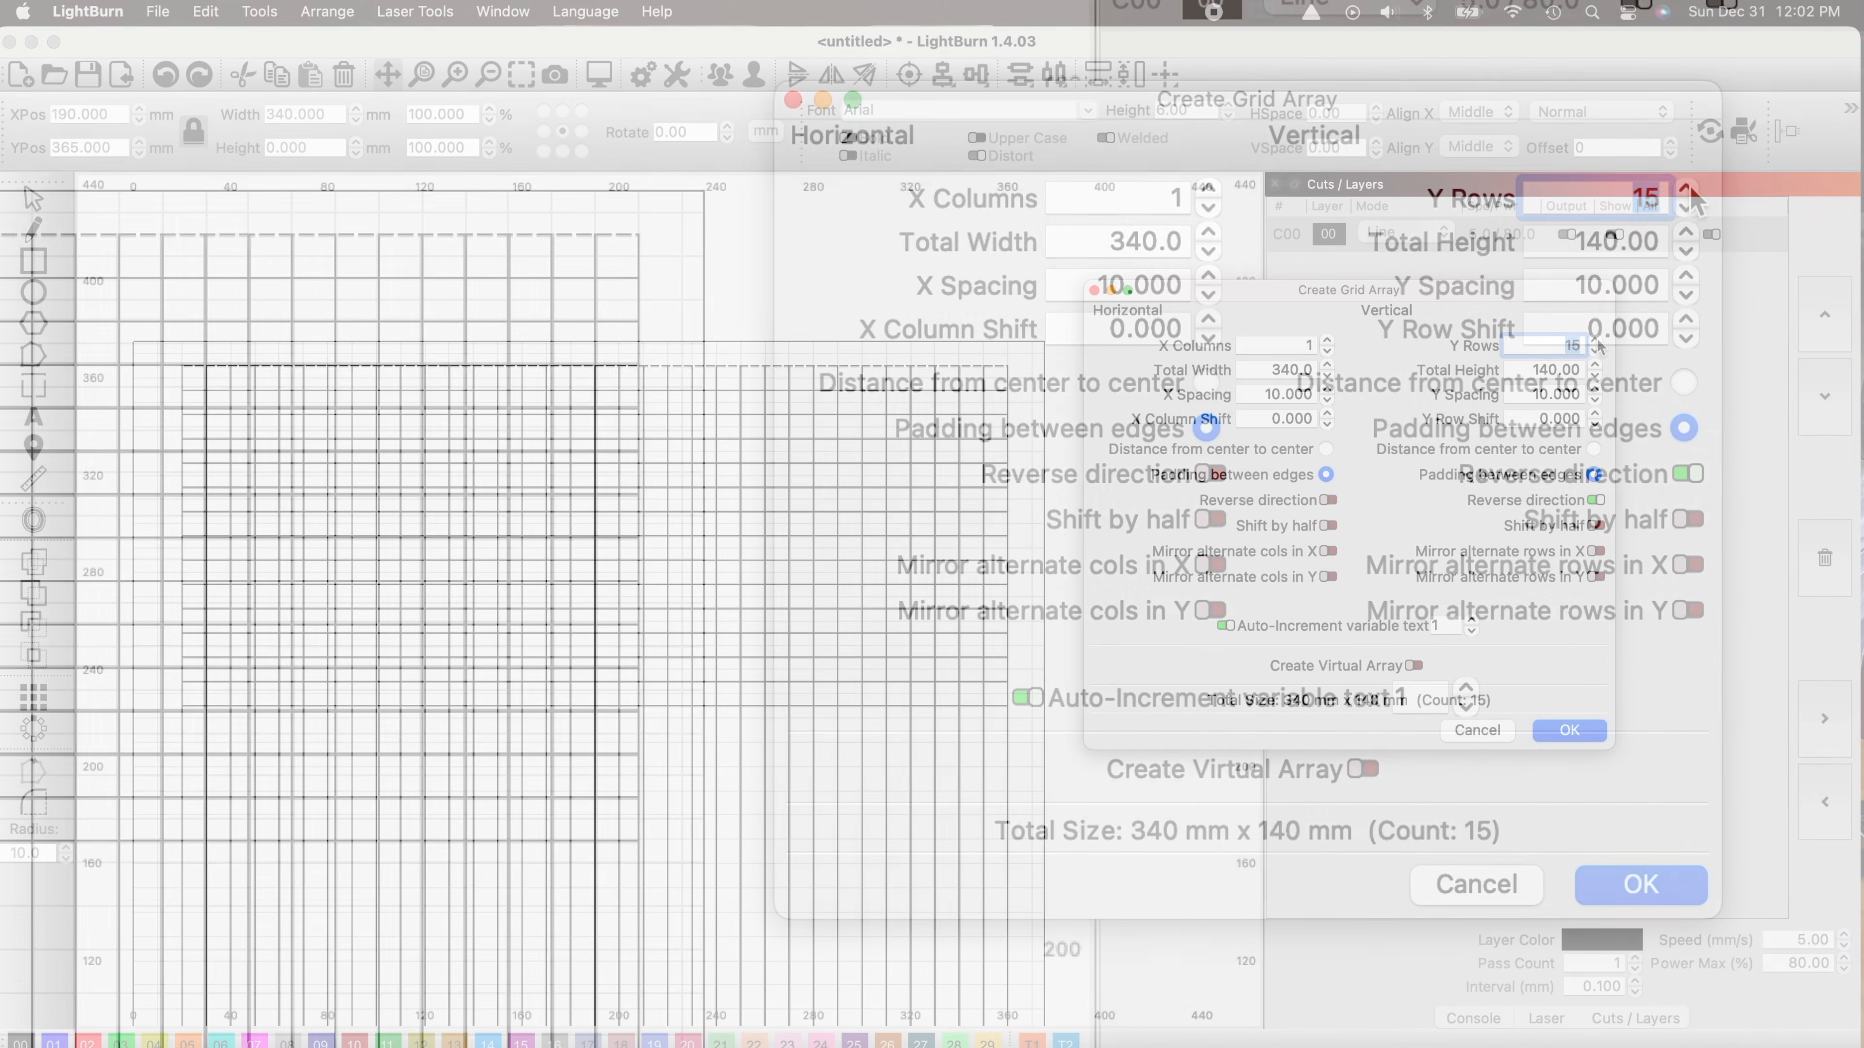
double_click(1686, 192)
left_click(1686, 193)
double_click(1686, 193)
double_click(1686, 193)
double_click(1597, 340)
double_click(1596, 340)
double_click(1597, 341)
double_click(1597, 340)
left_click(1597, 341)
double_click(1597, 341)
double_click(1597, 341)
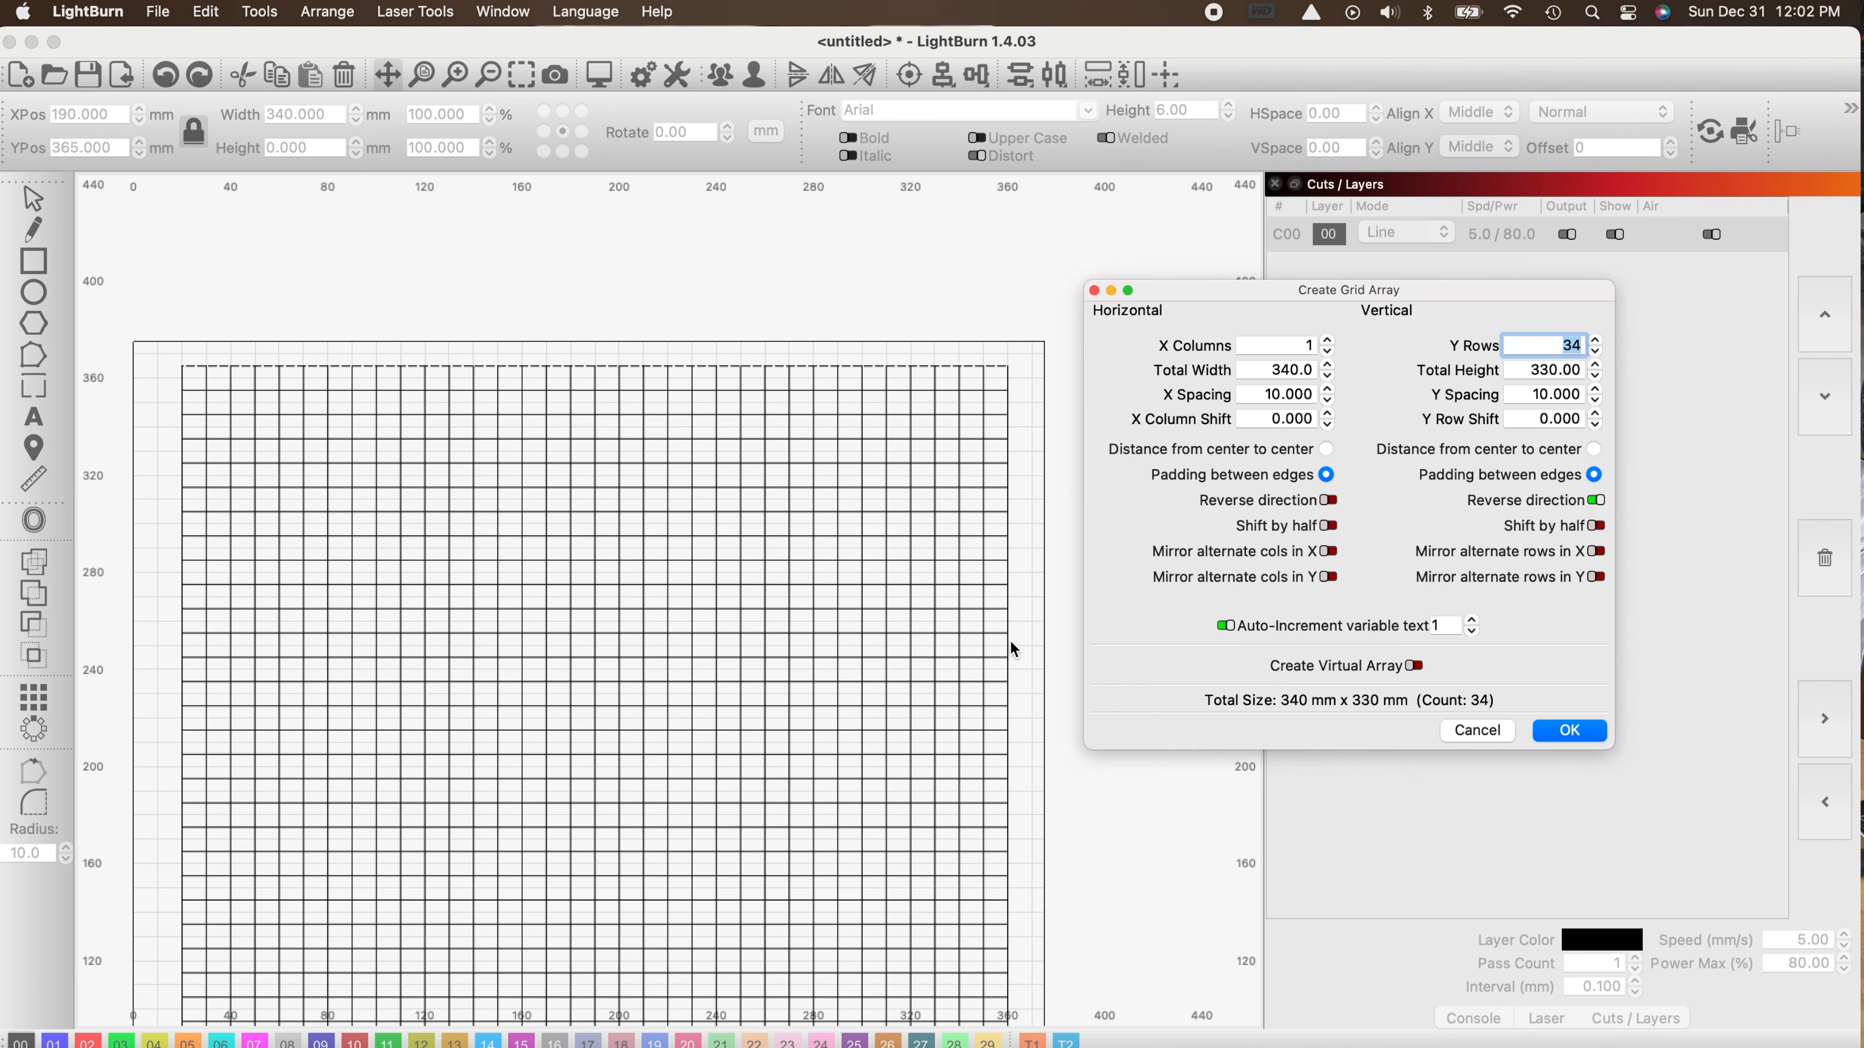
scroll(667, 625, "down", 2)
scroll(666, 633, "down", 3)
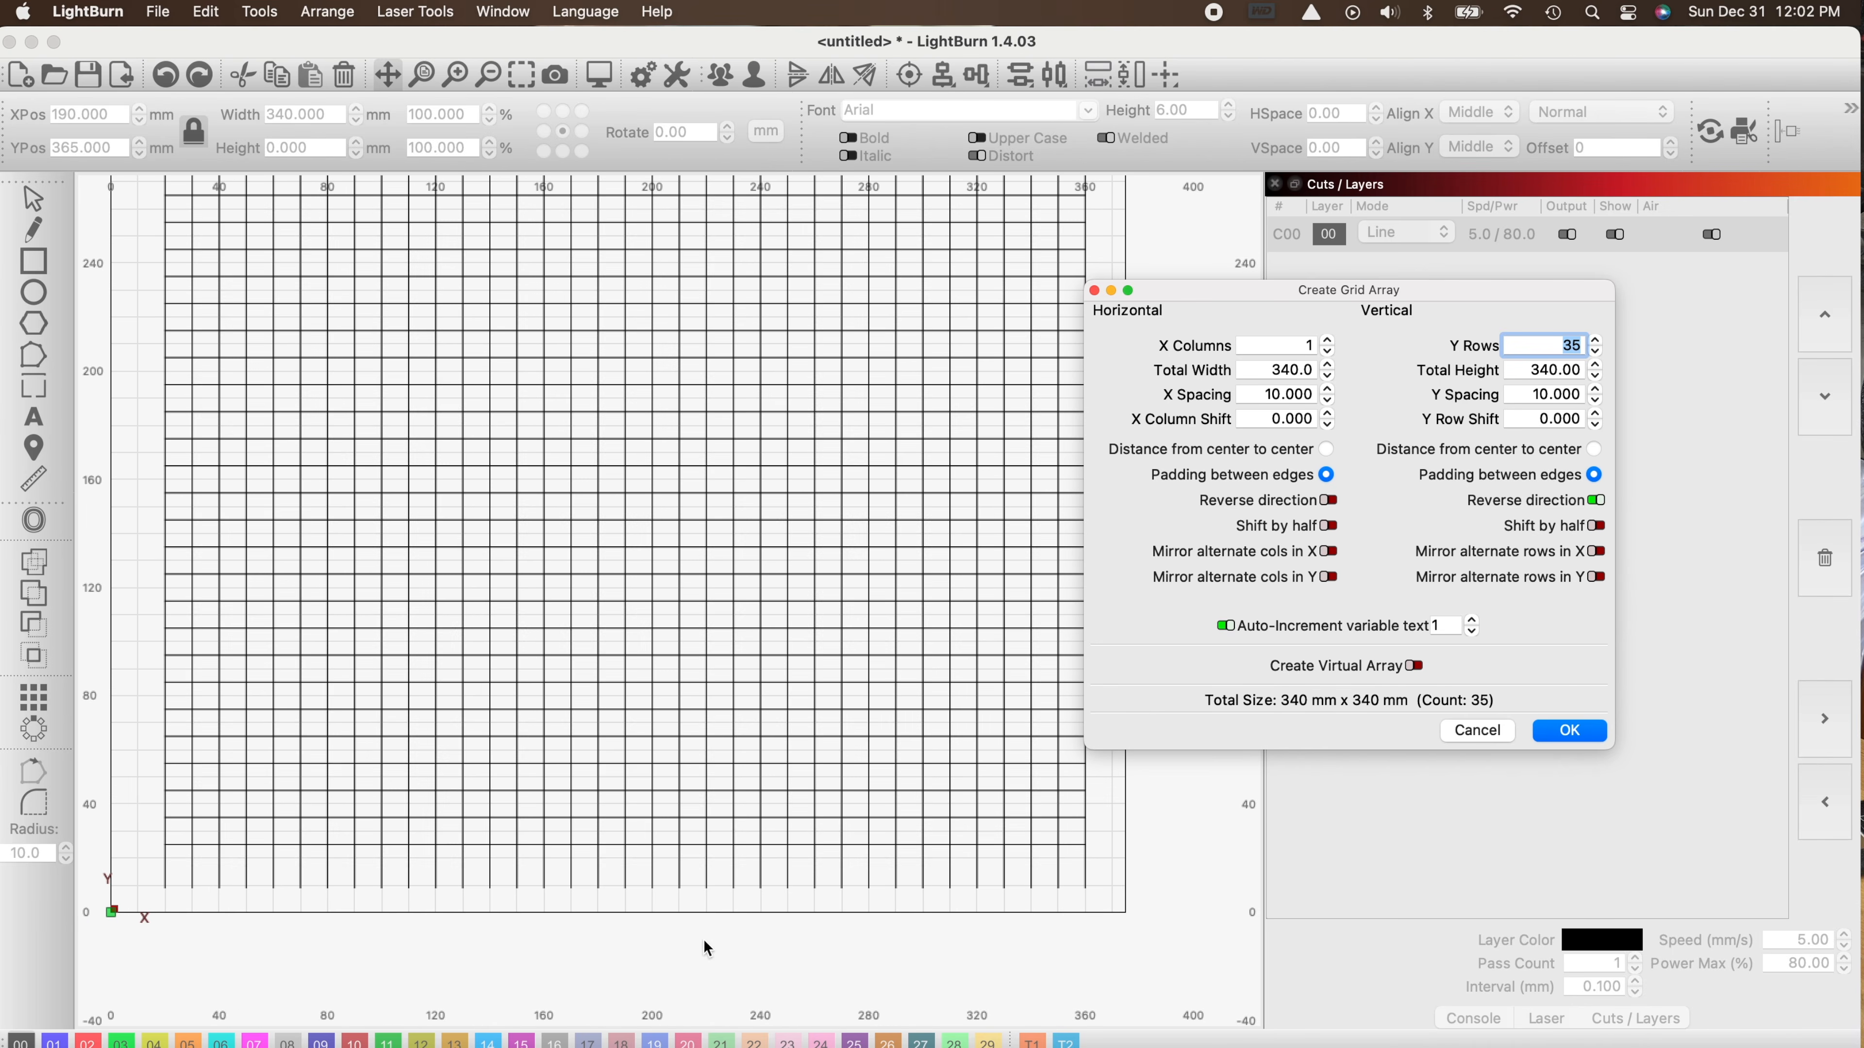
key("Tab")
left_click(1597, 341)
left_click(1597, 340)
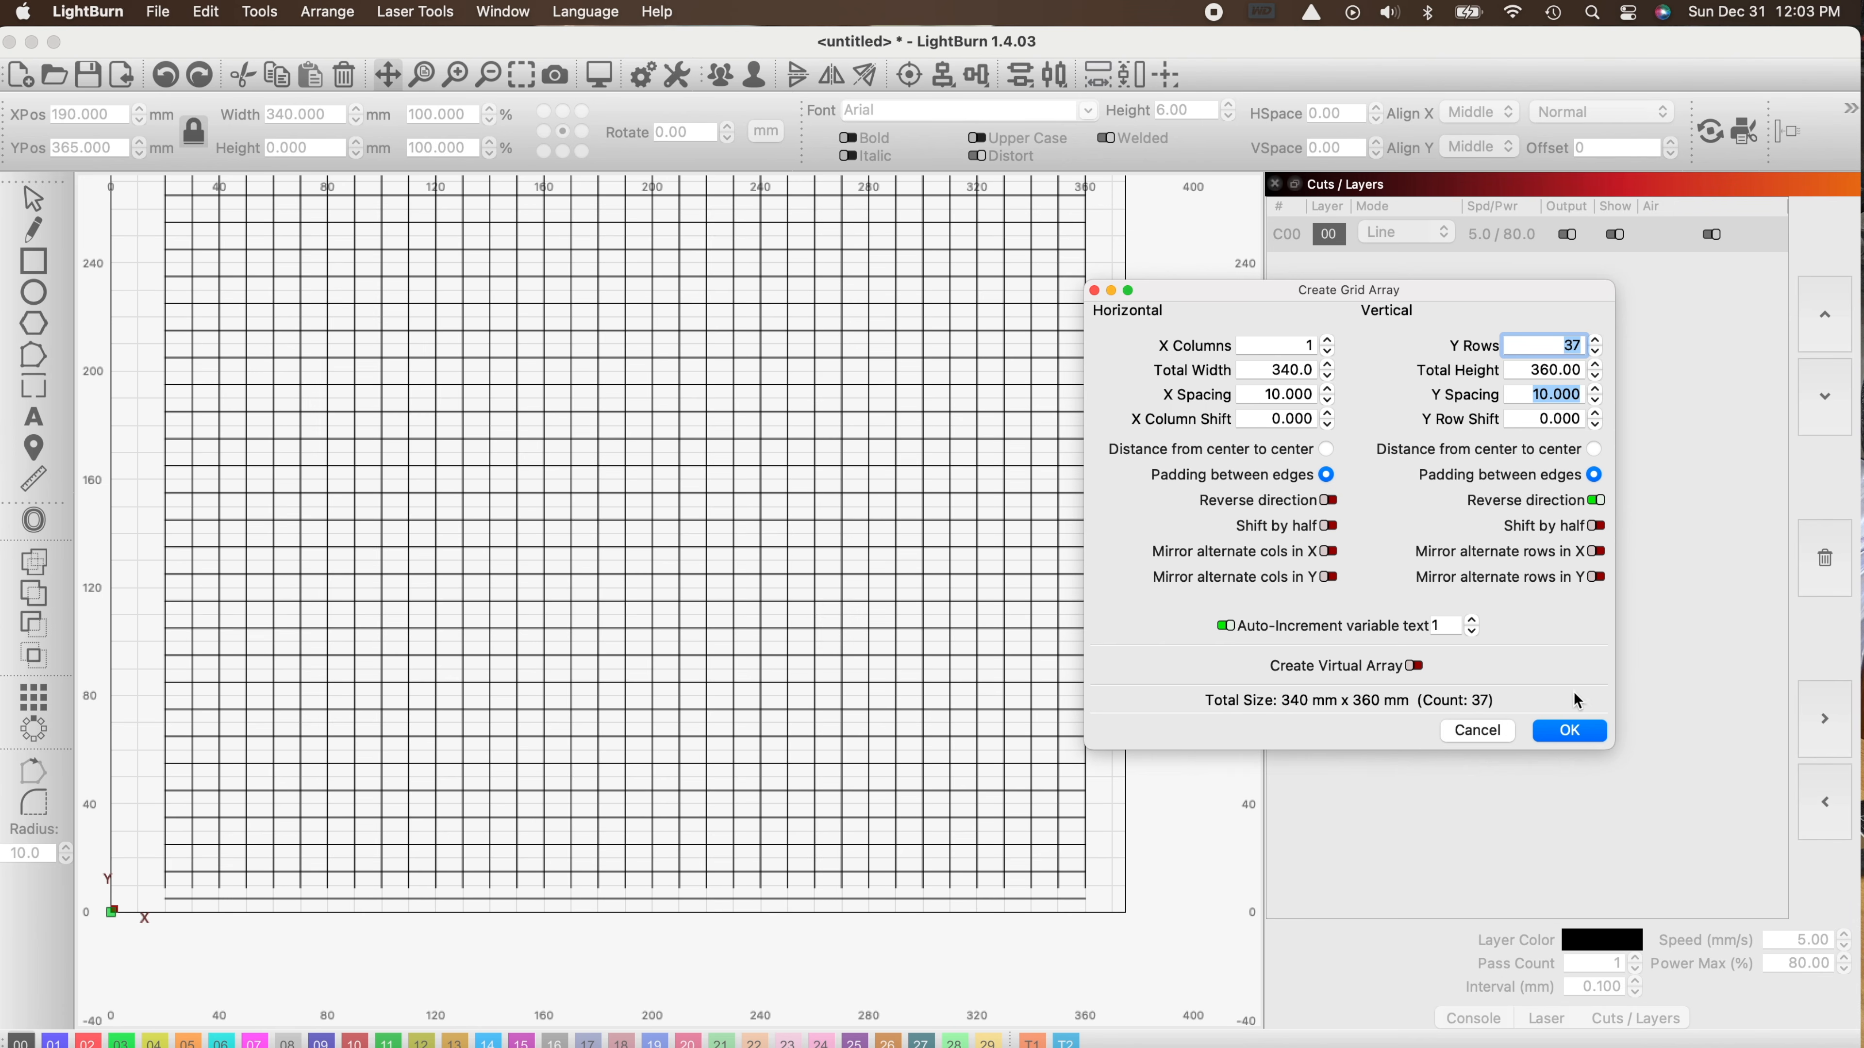
left_click(1579, 729)
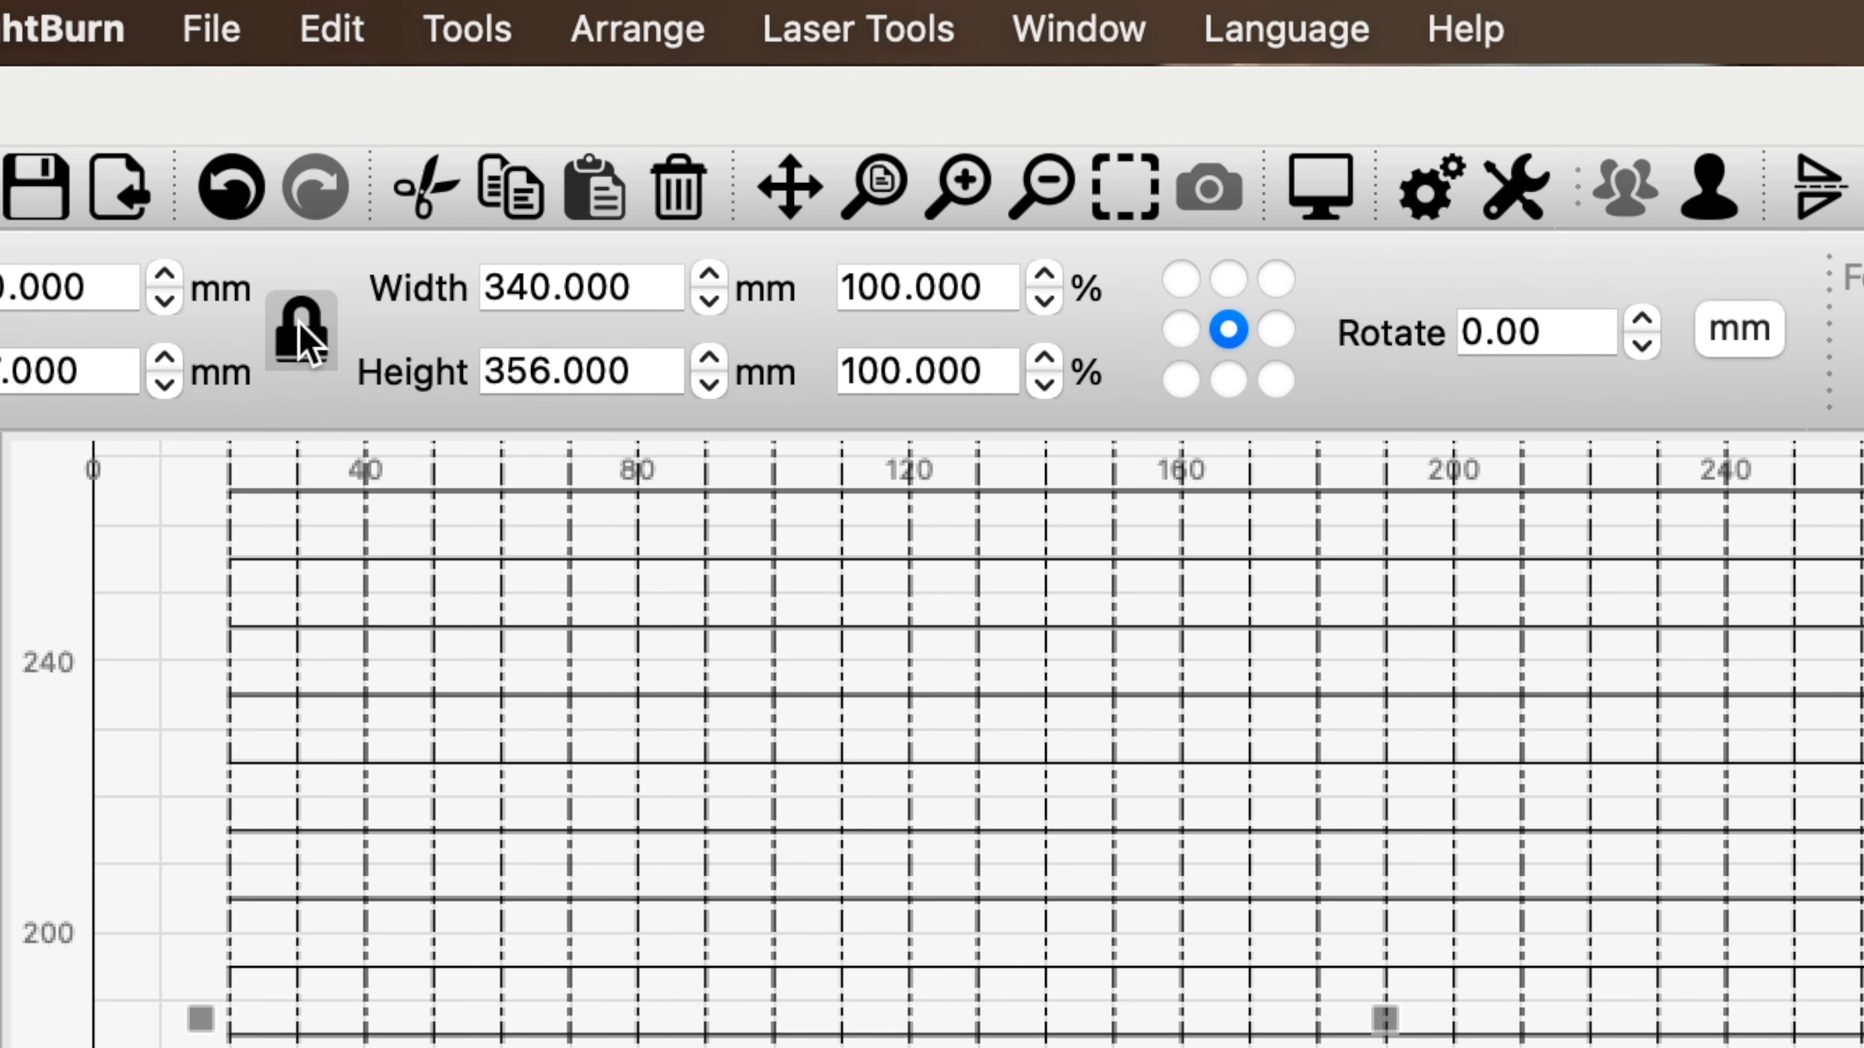
Unlock the aspect ratio, set the height of the grouped vertical lines to 360 mm and deselect them.
left_click(194, 134)
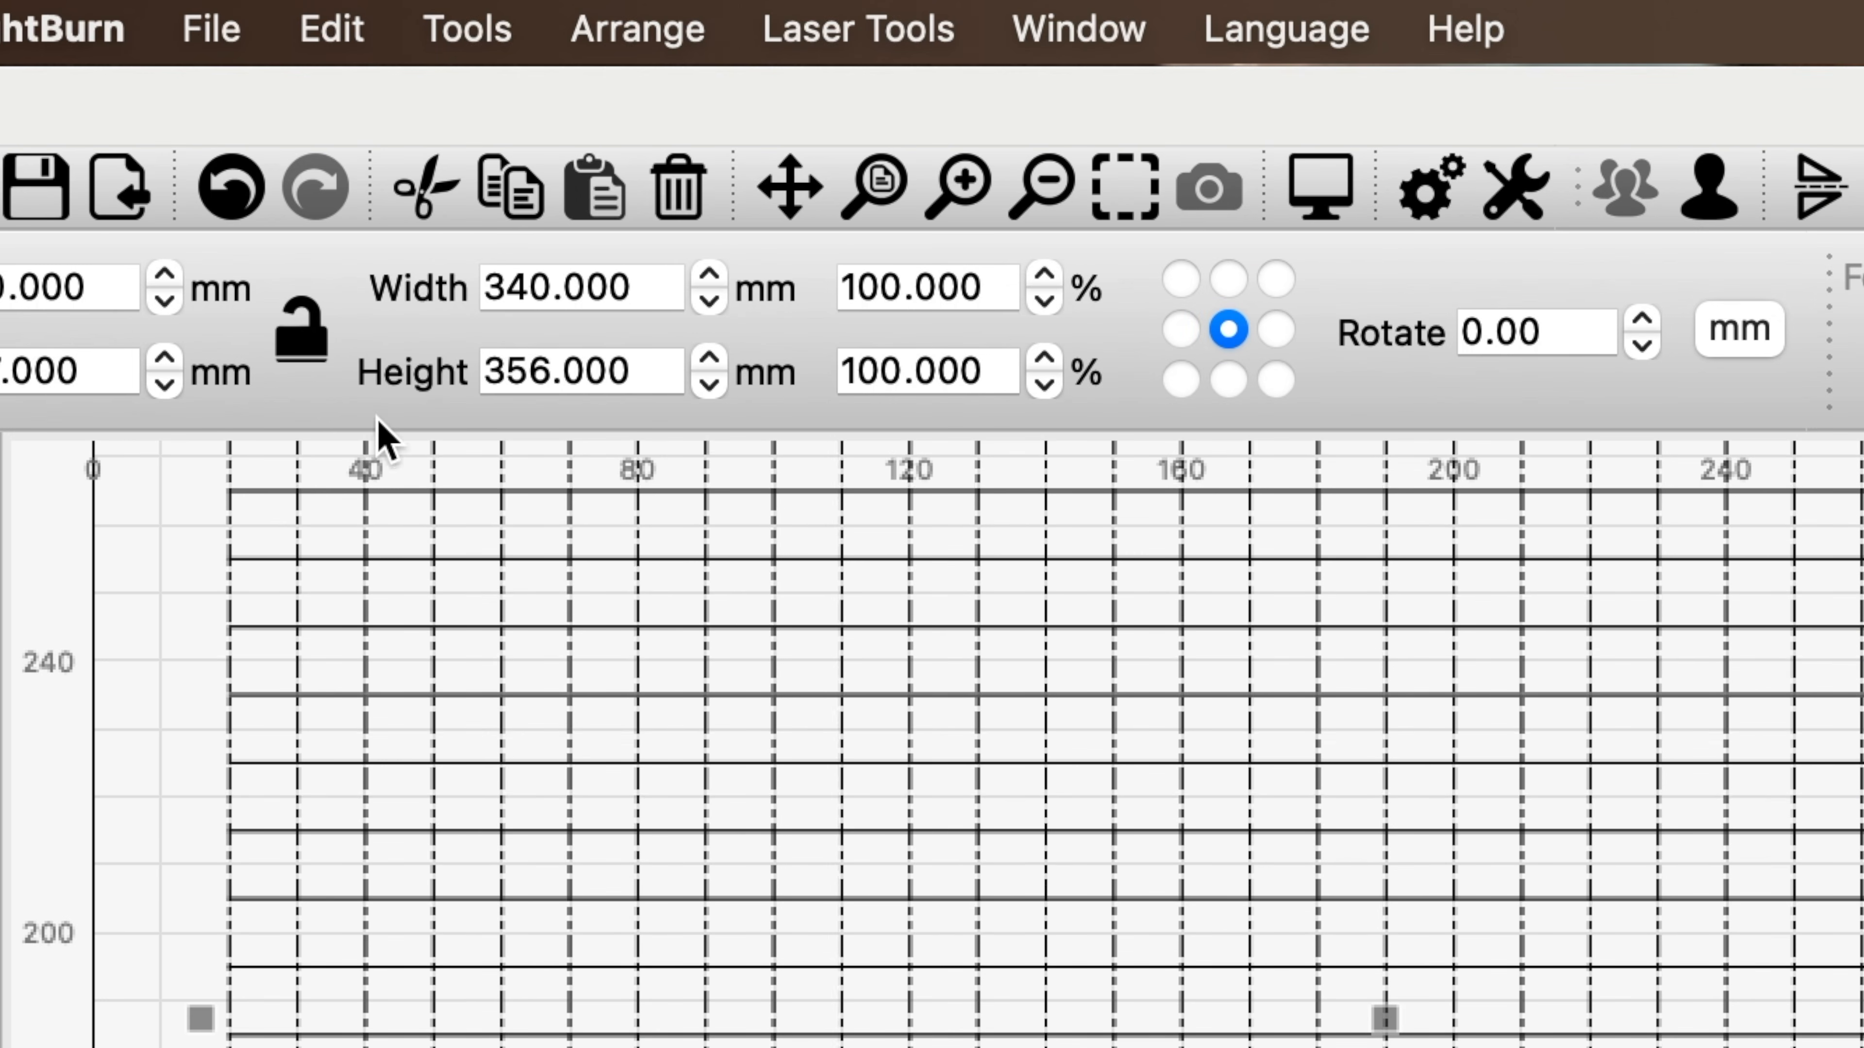
left_click_drag(627, 373, 433, 365)
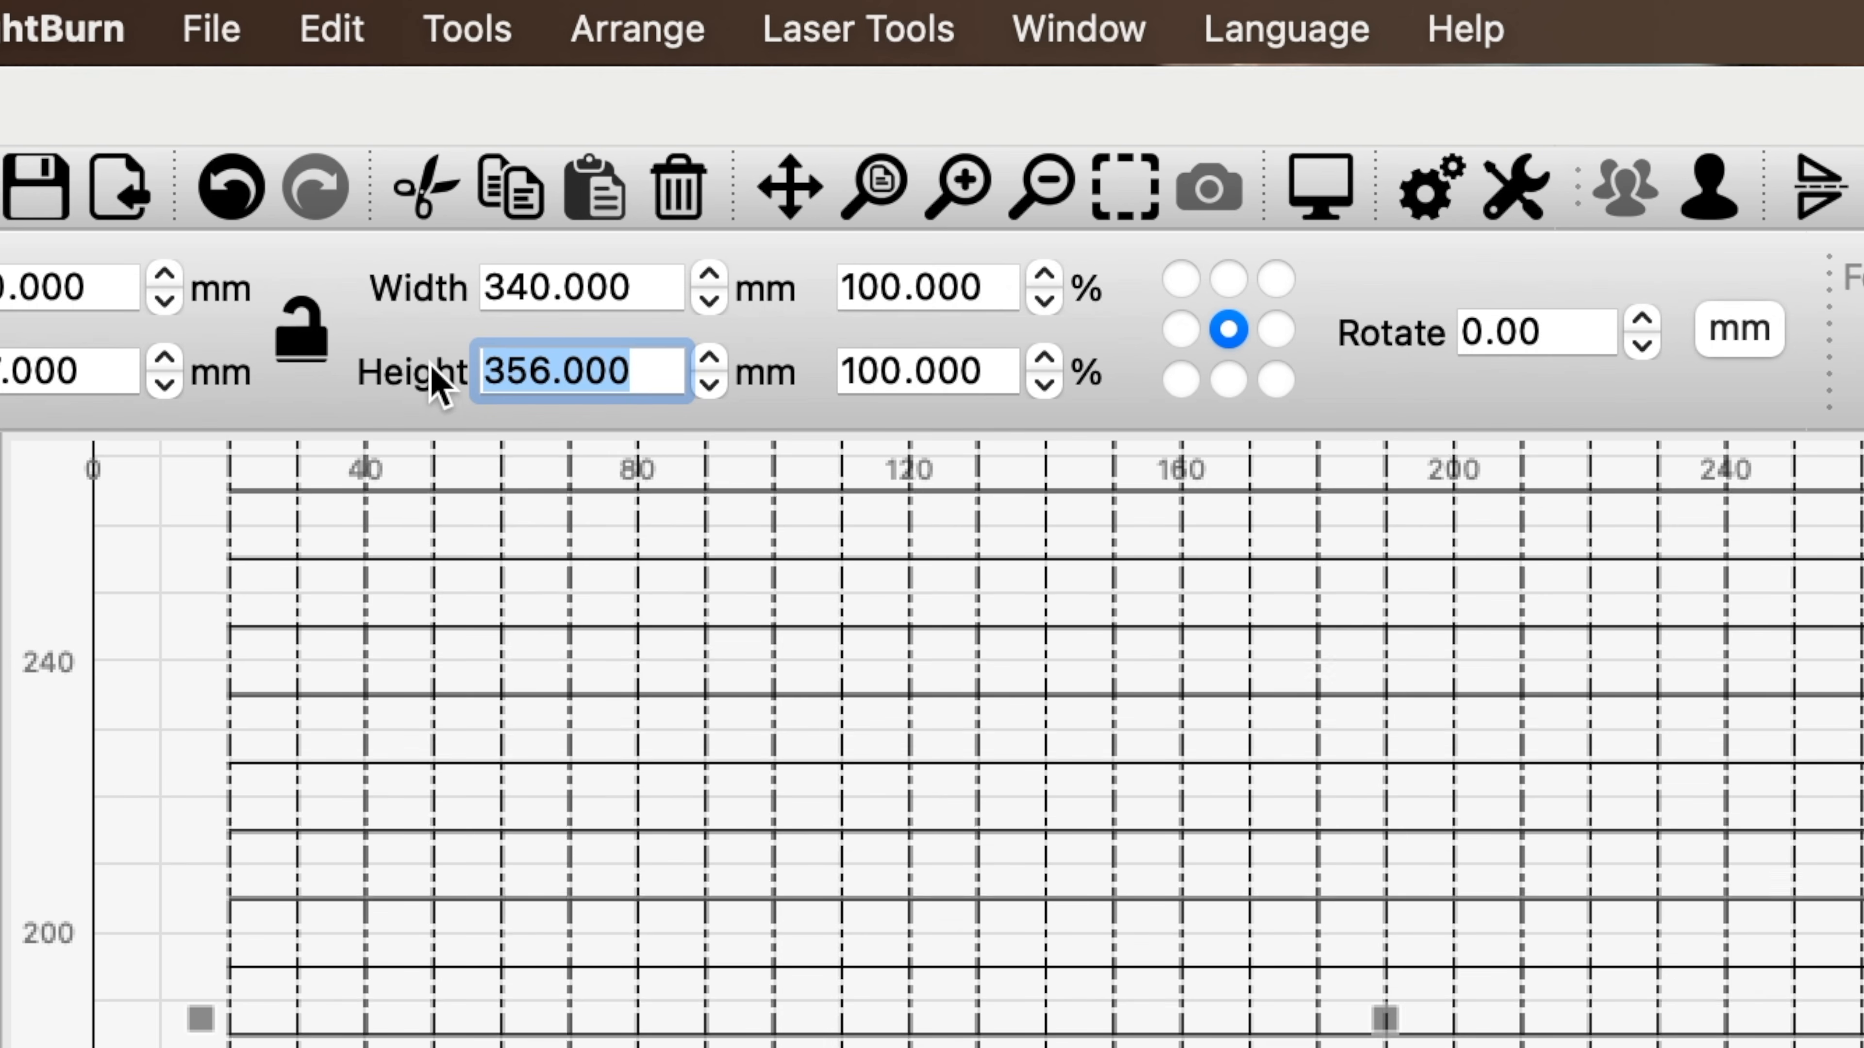
type("360.000")
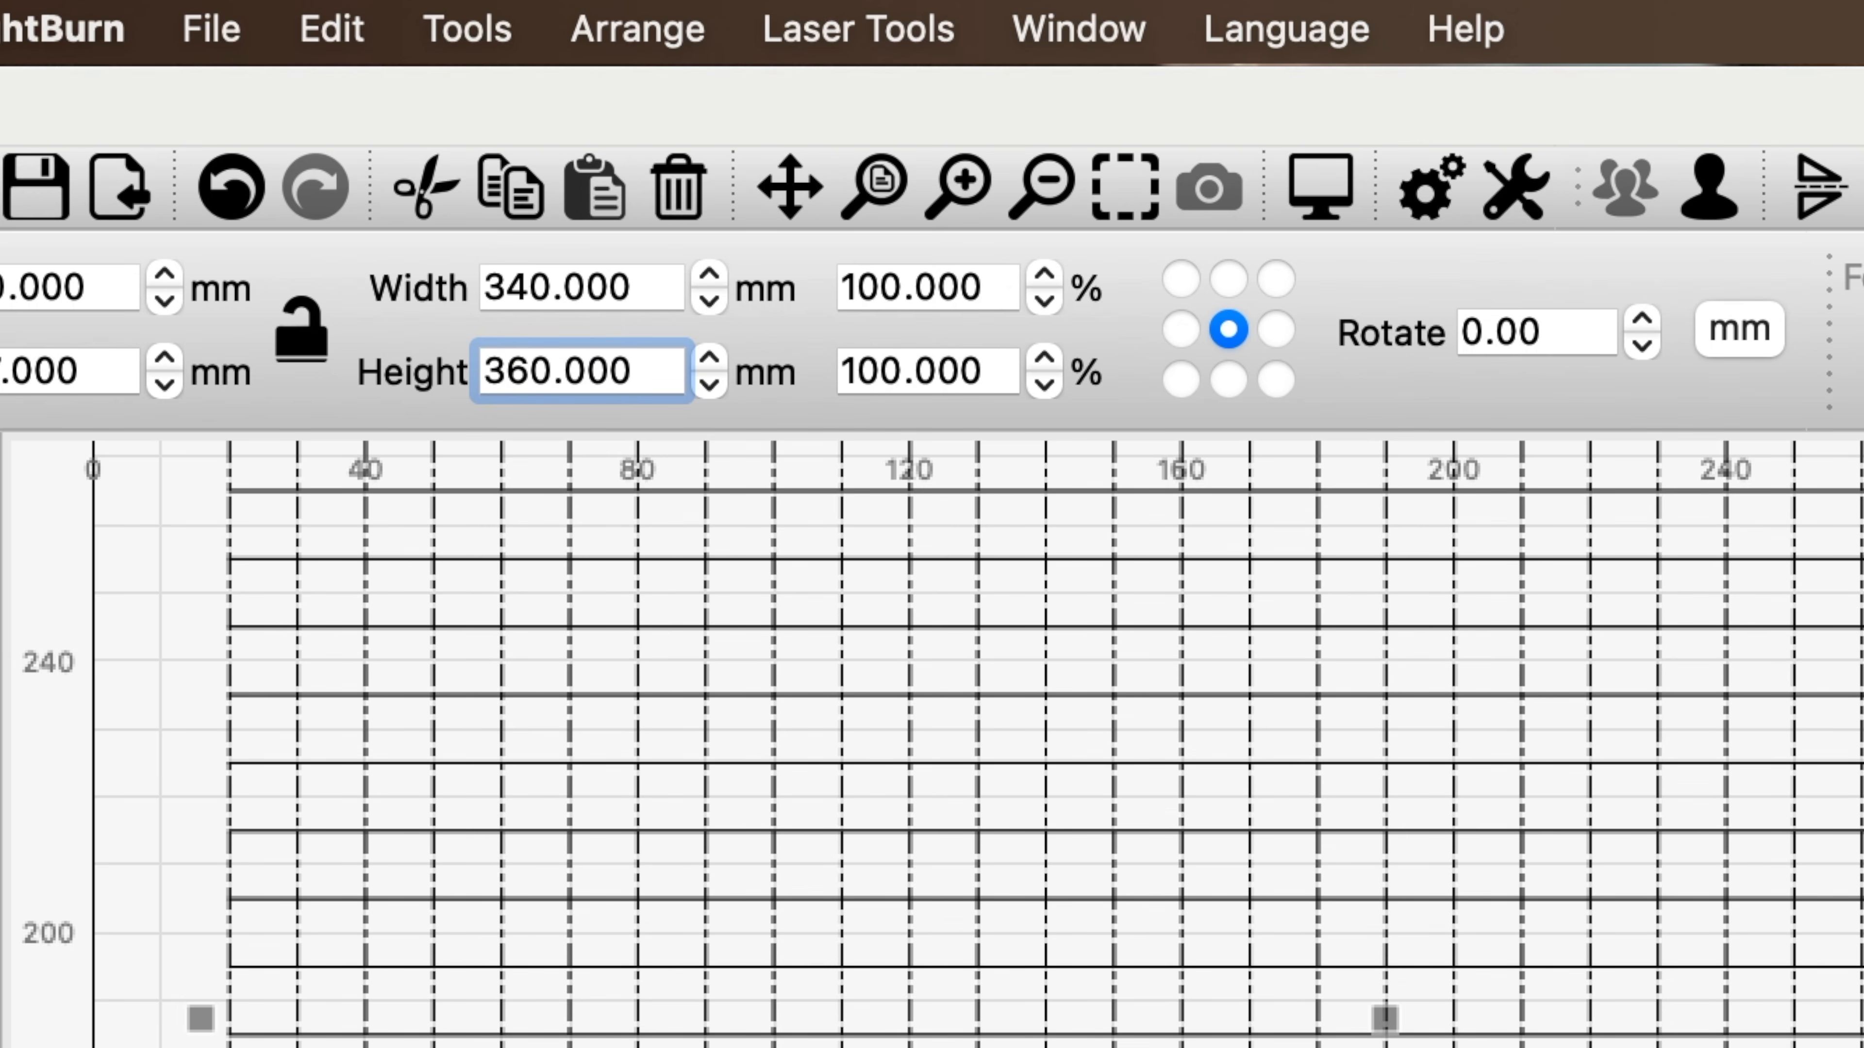
left_click(935, 706)
scroll(936, 706, "down", 5)
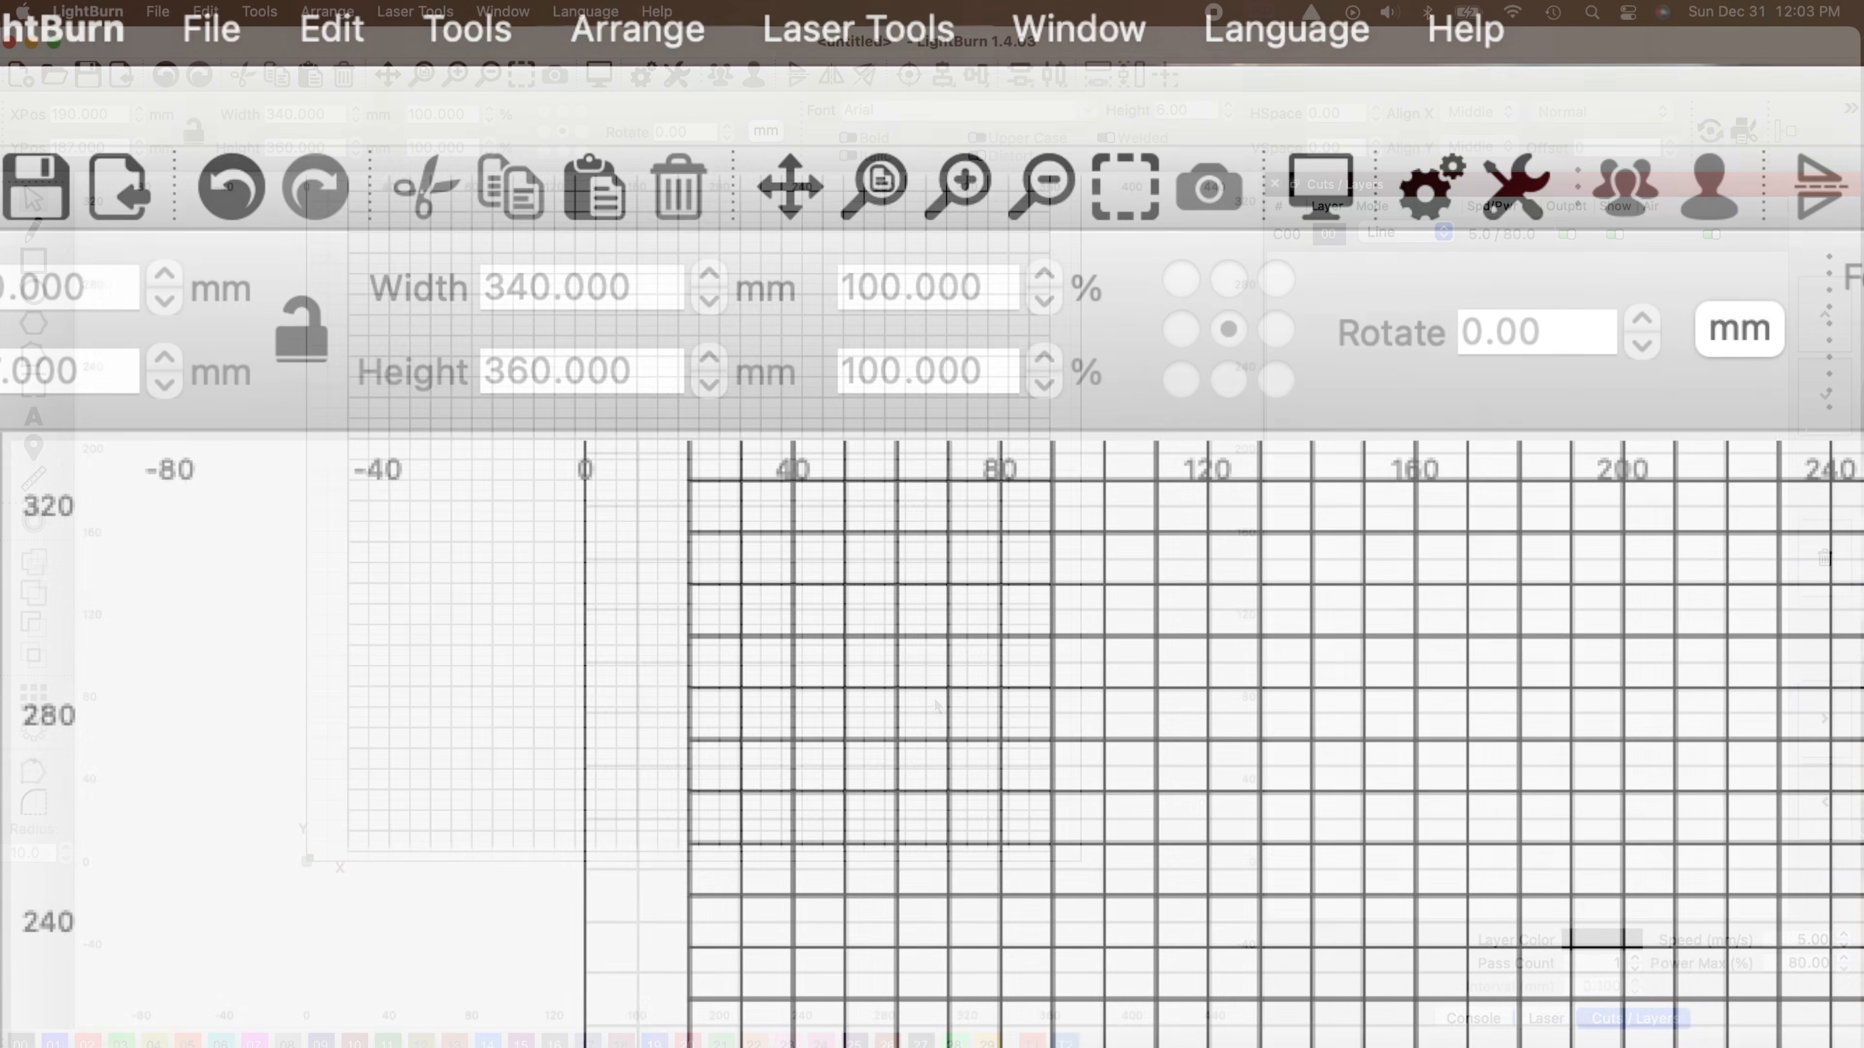
scroll(936, 707, "down", 2)
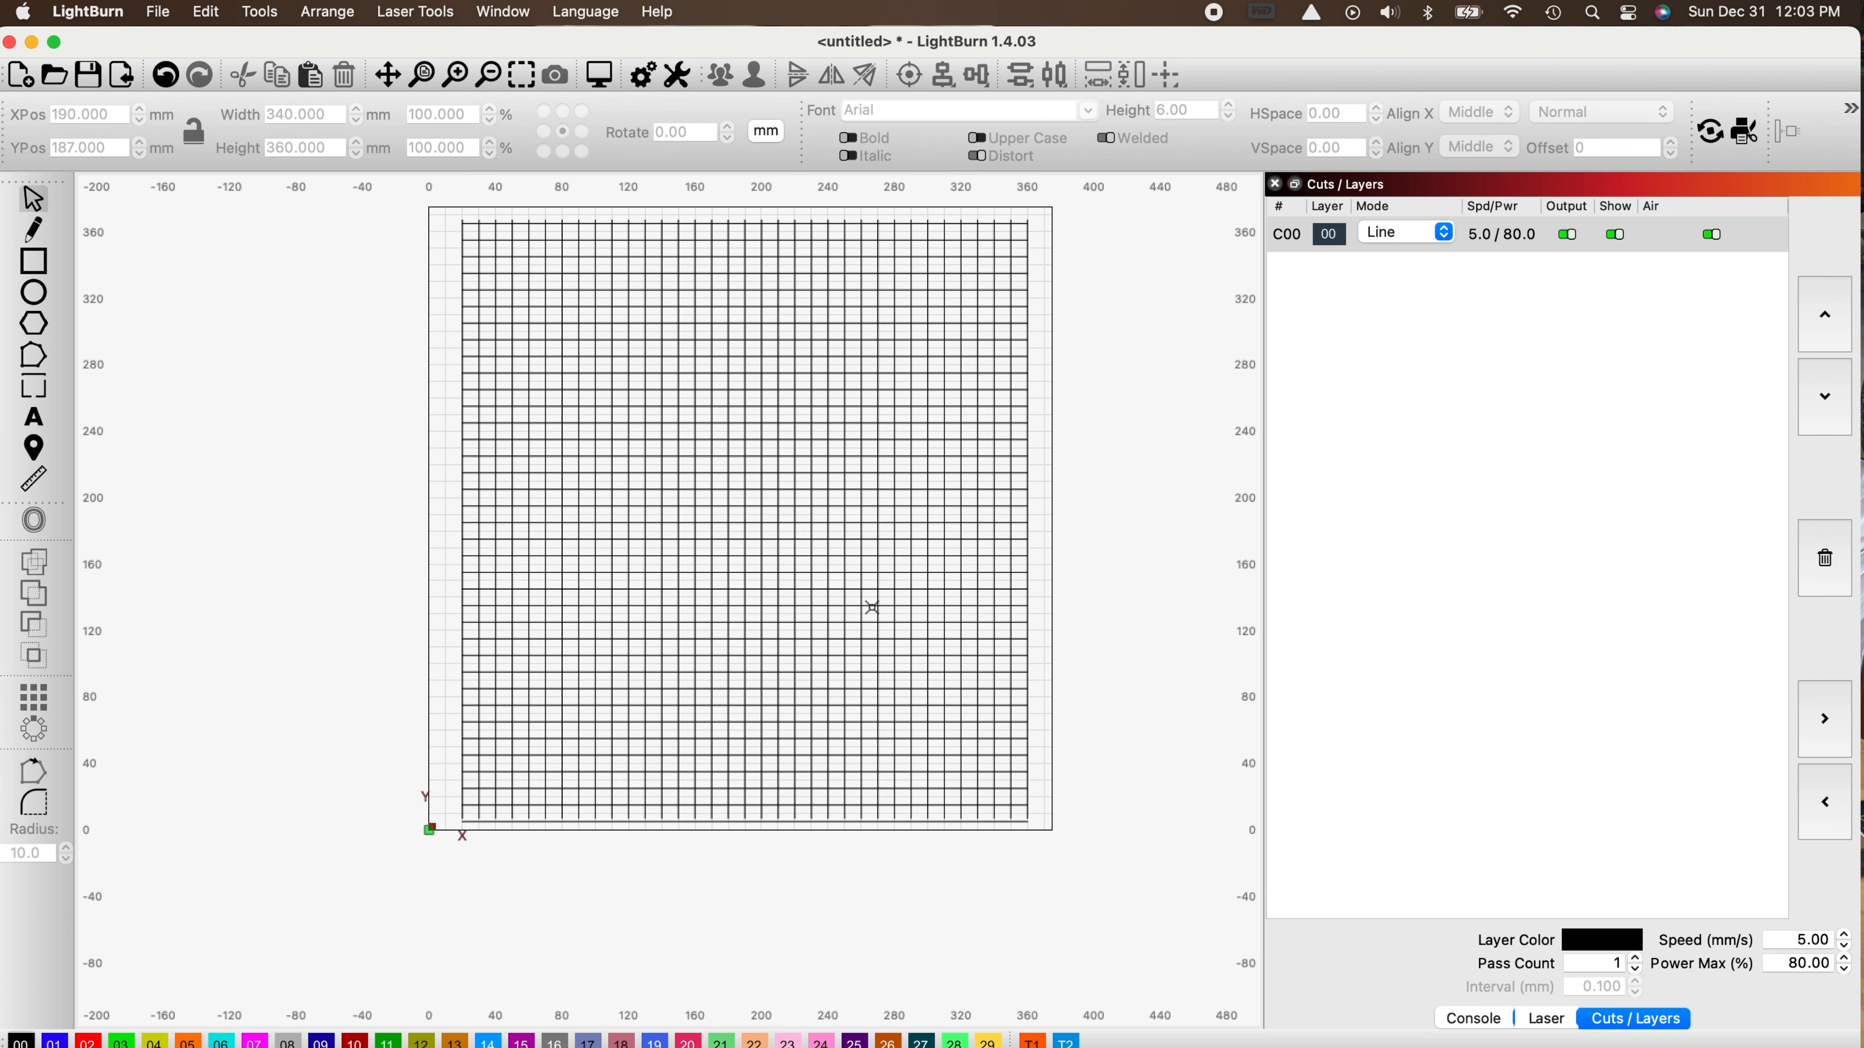
Move the grouped vertical lines off the right side of the work area, and group all the horizontal lines into one object.
left_click(1030, 317)
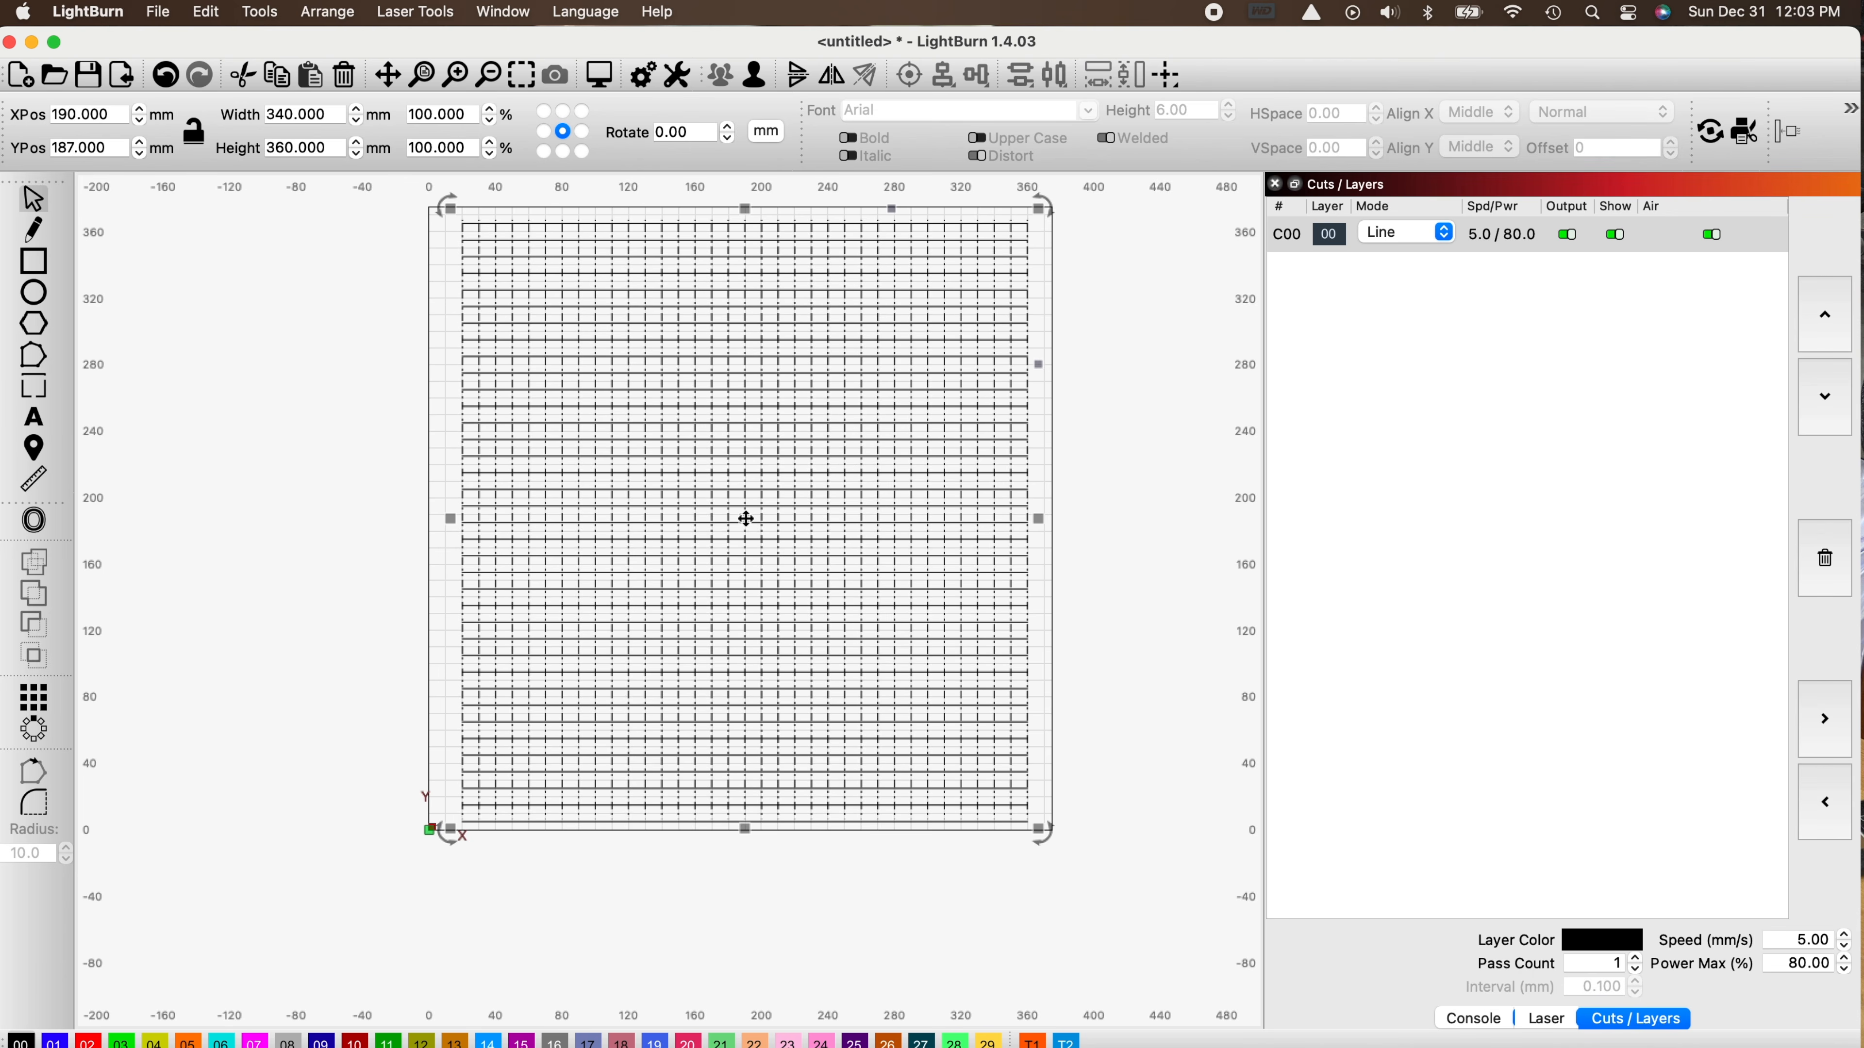
left_click_drag(746, 518, 1247, 534)
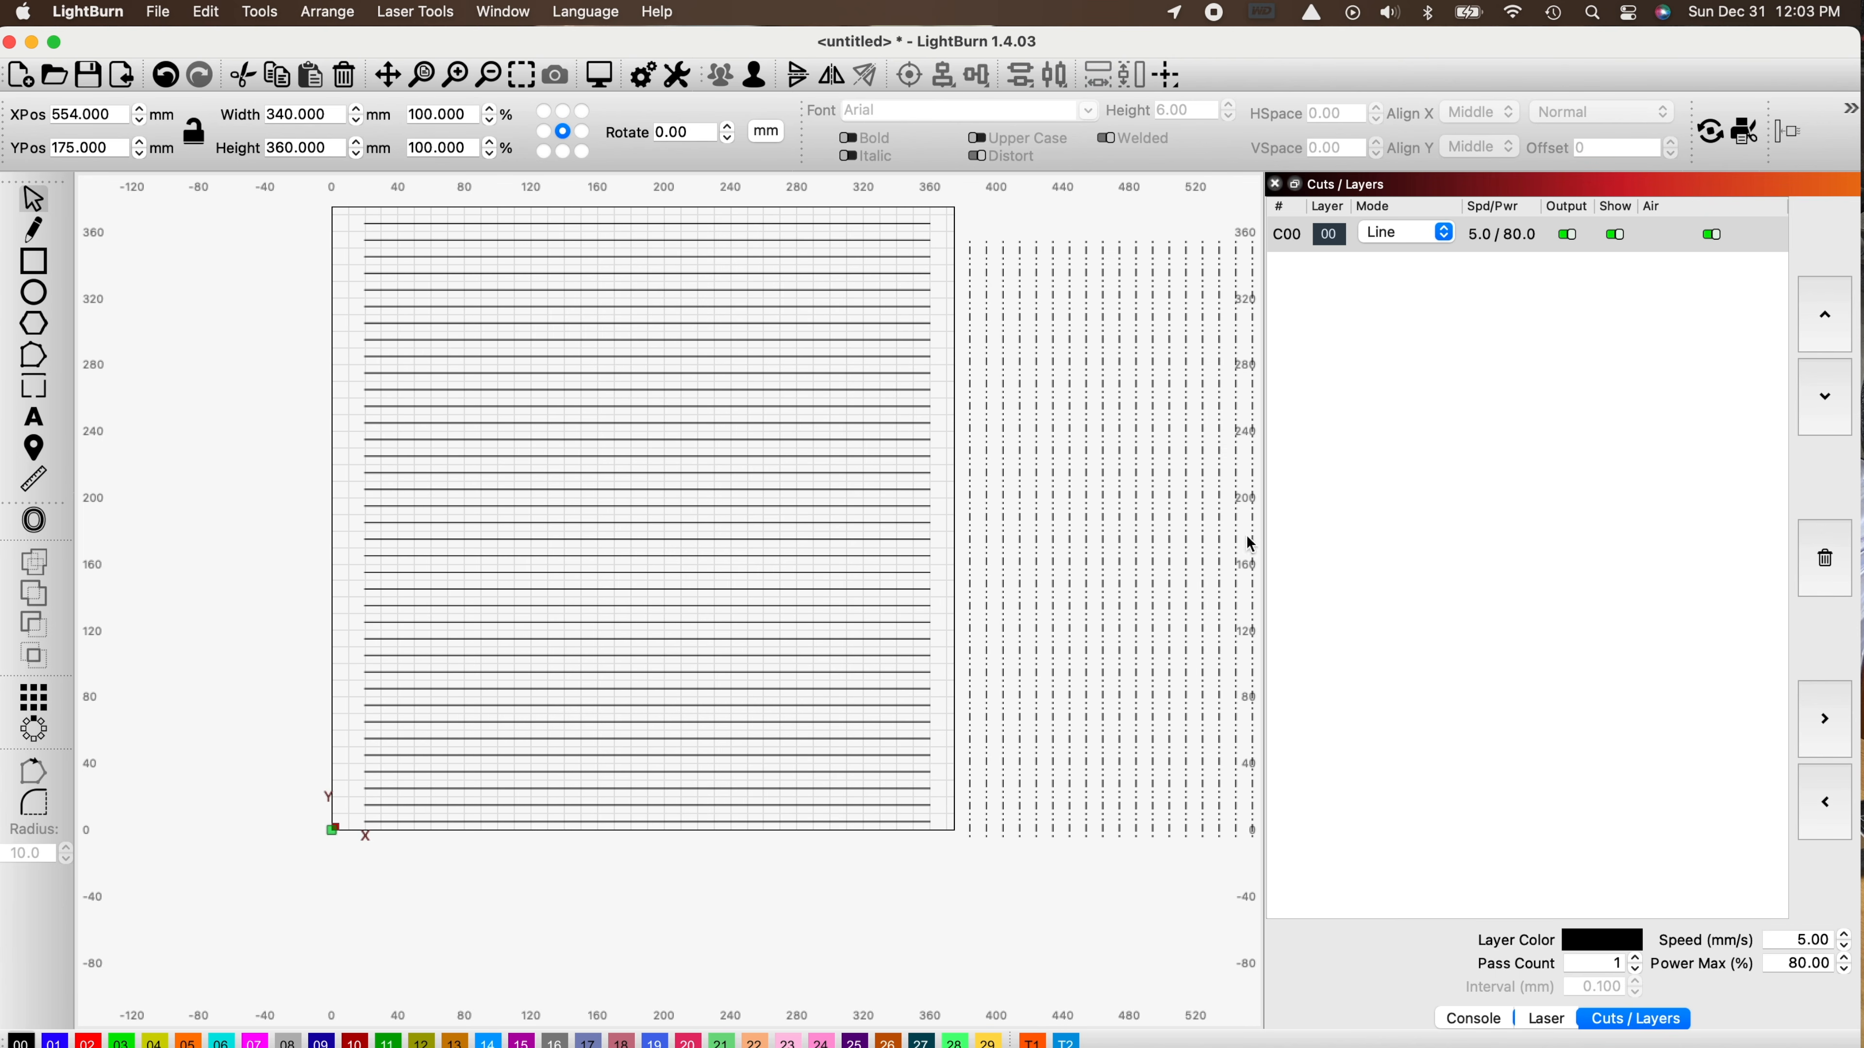
left_click_drag(940, 209, 958, 439)
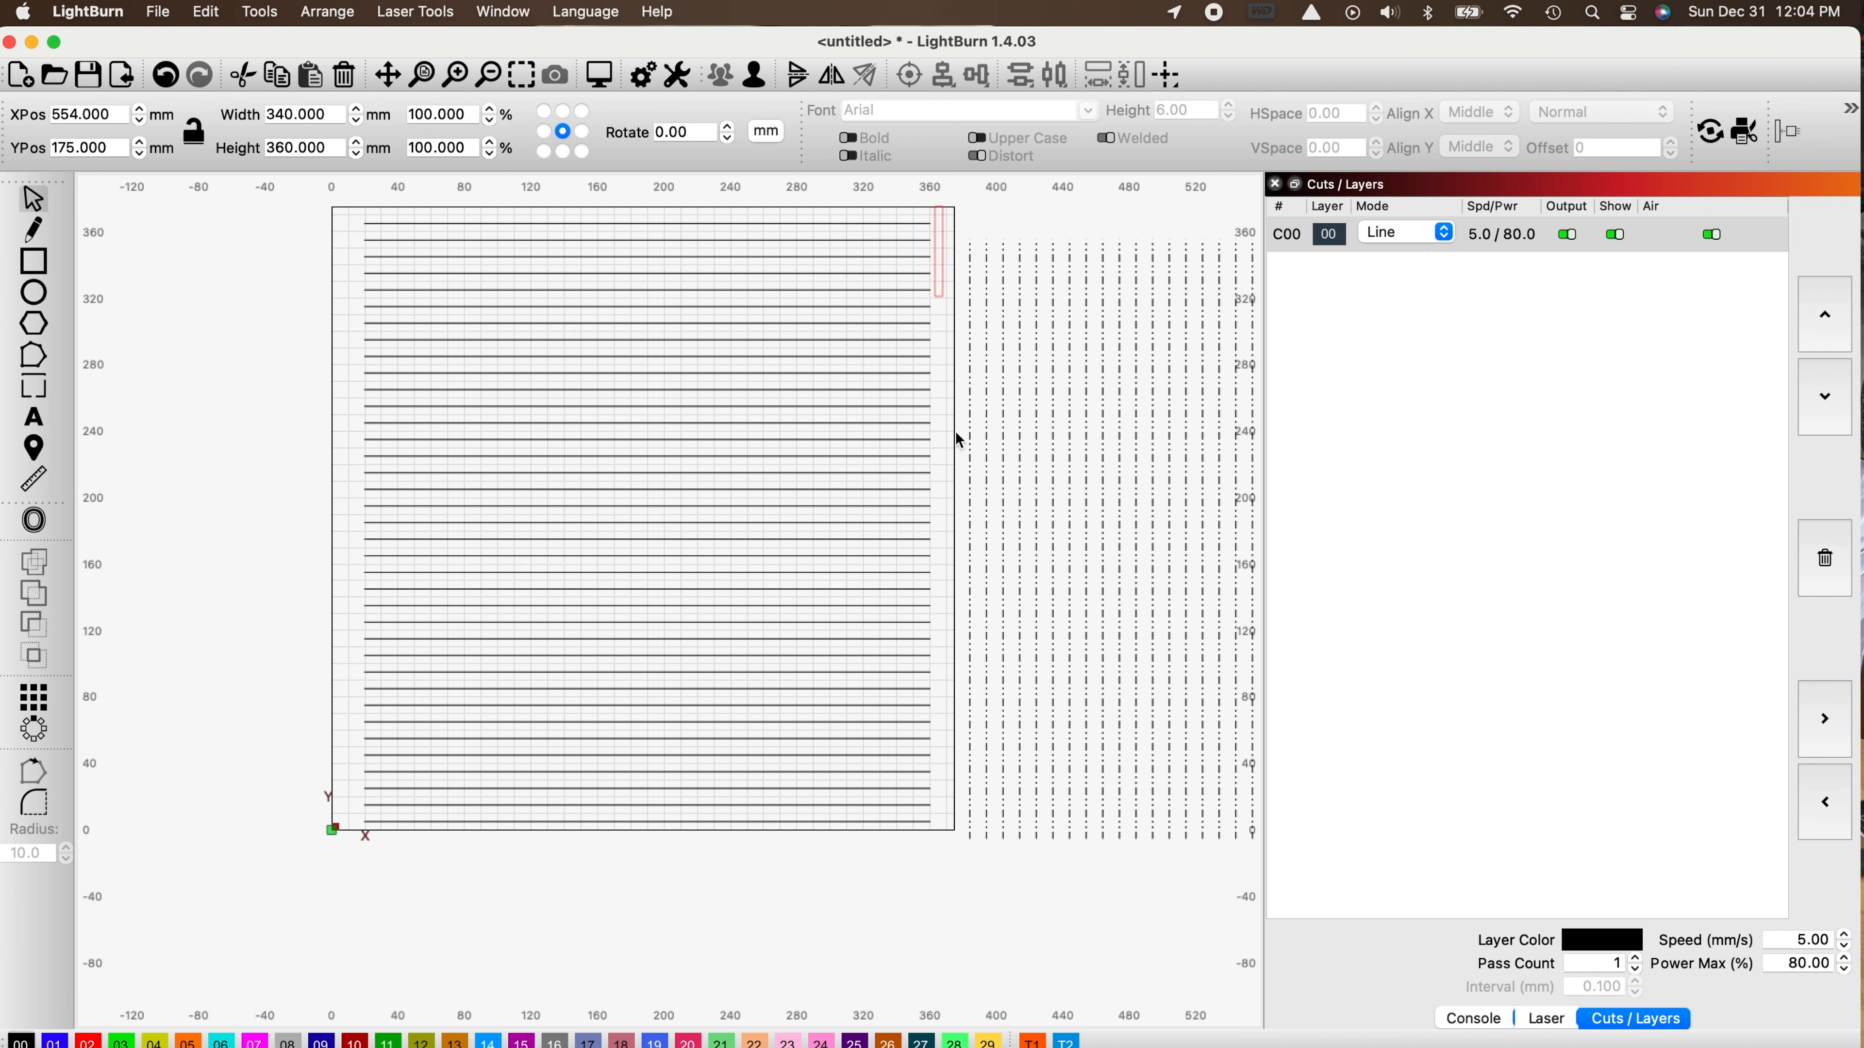
left_click_drag(955, 537, 825, 842)
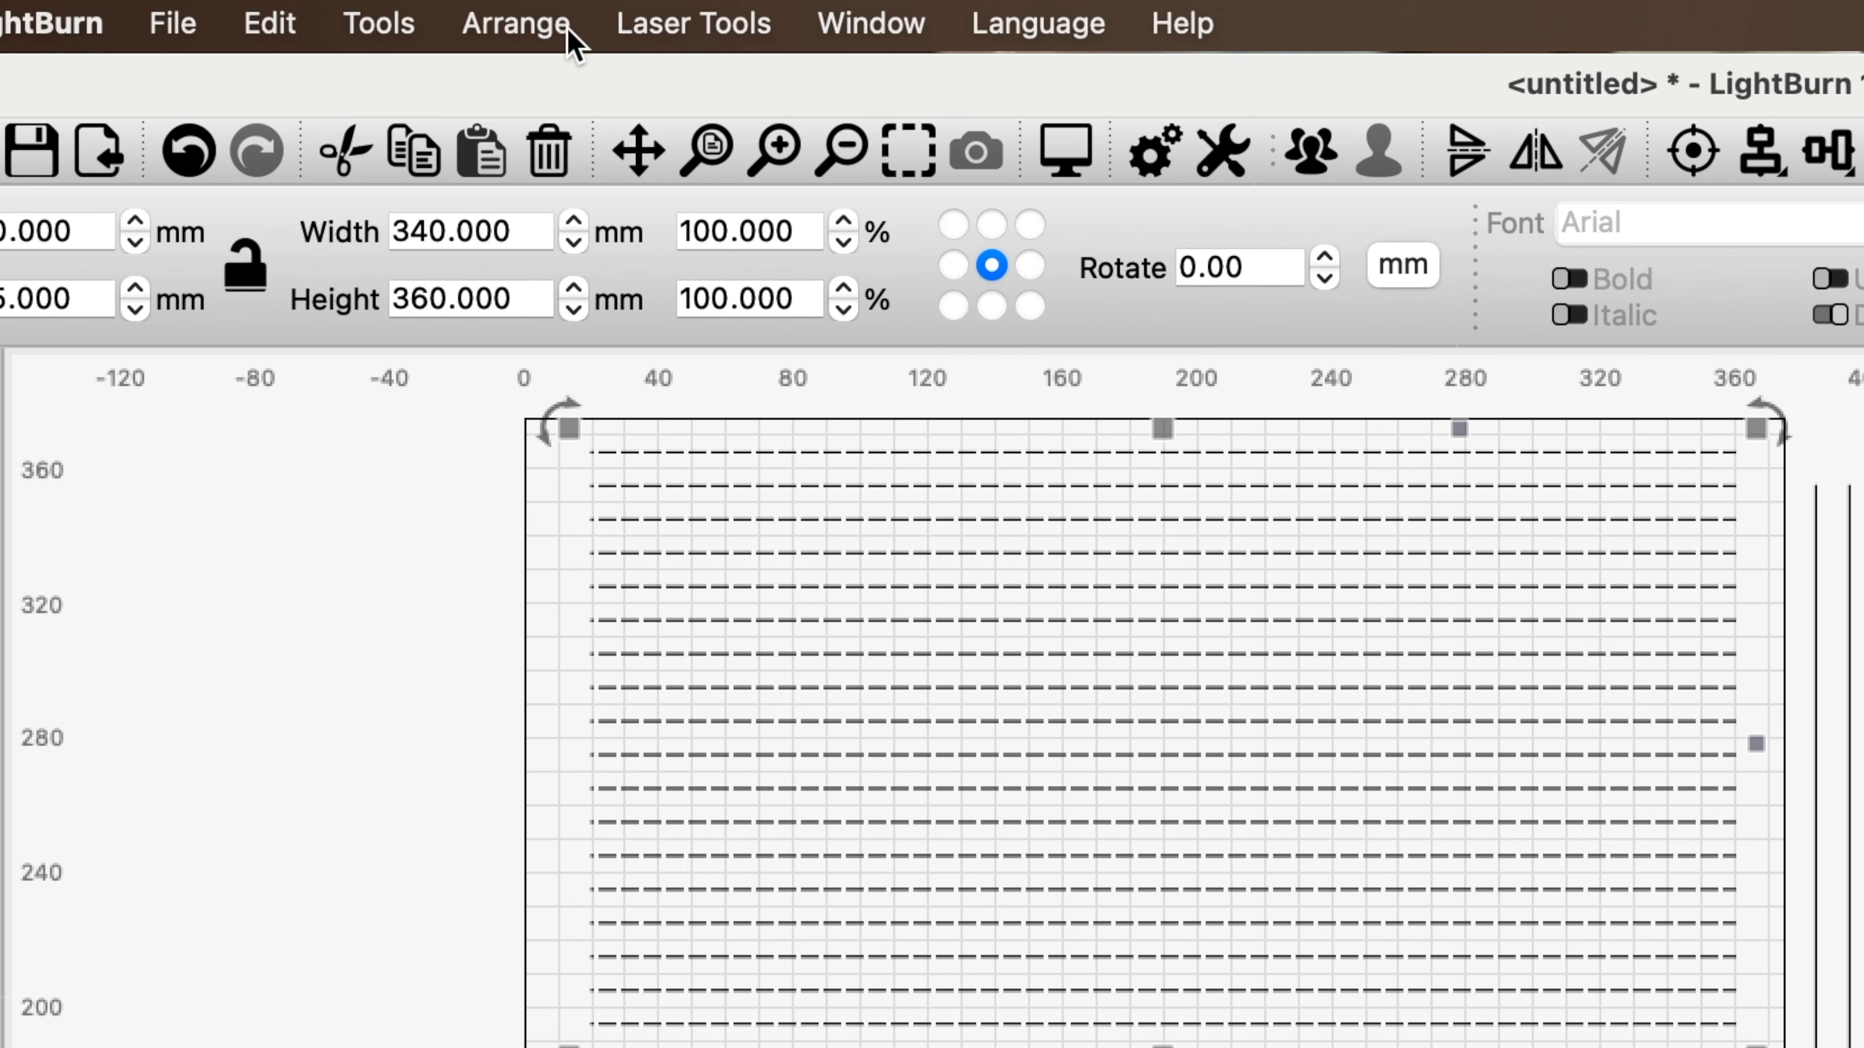
left_click(567, 31)
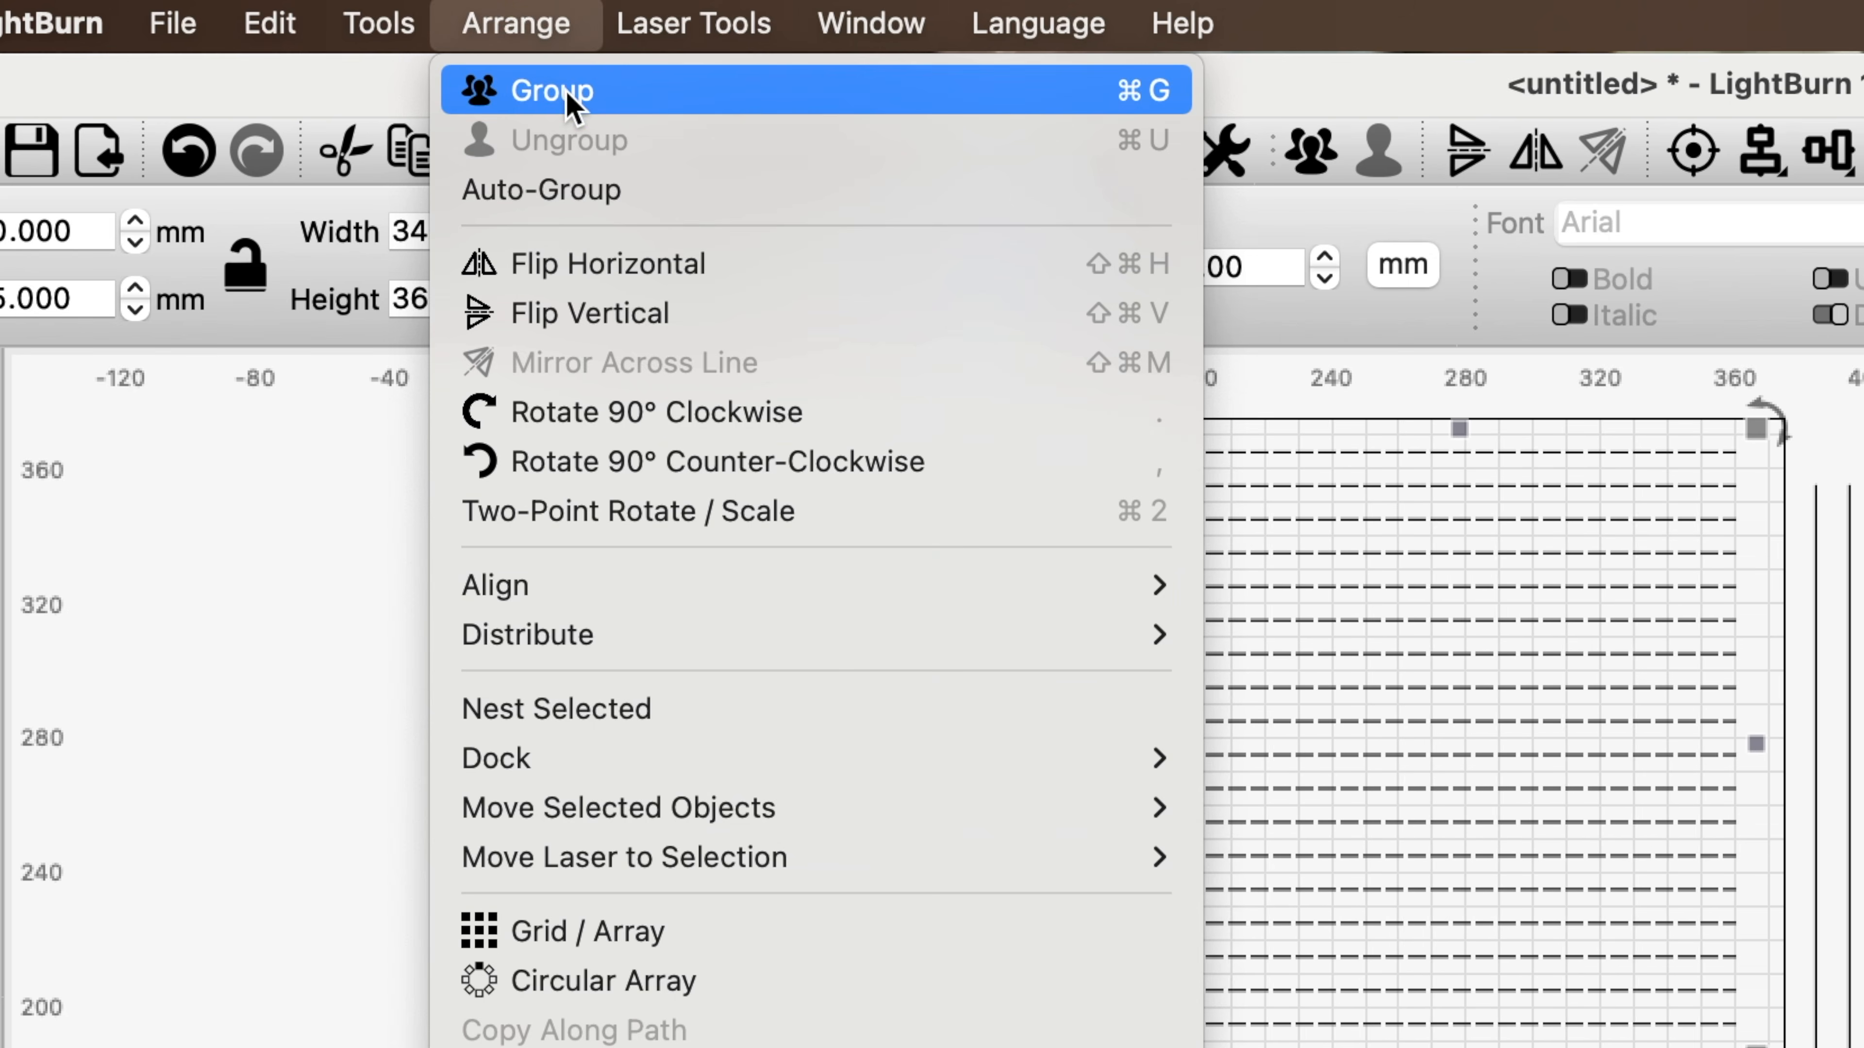
left_click(507, 87)
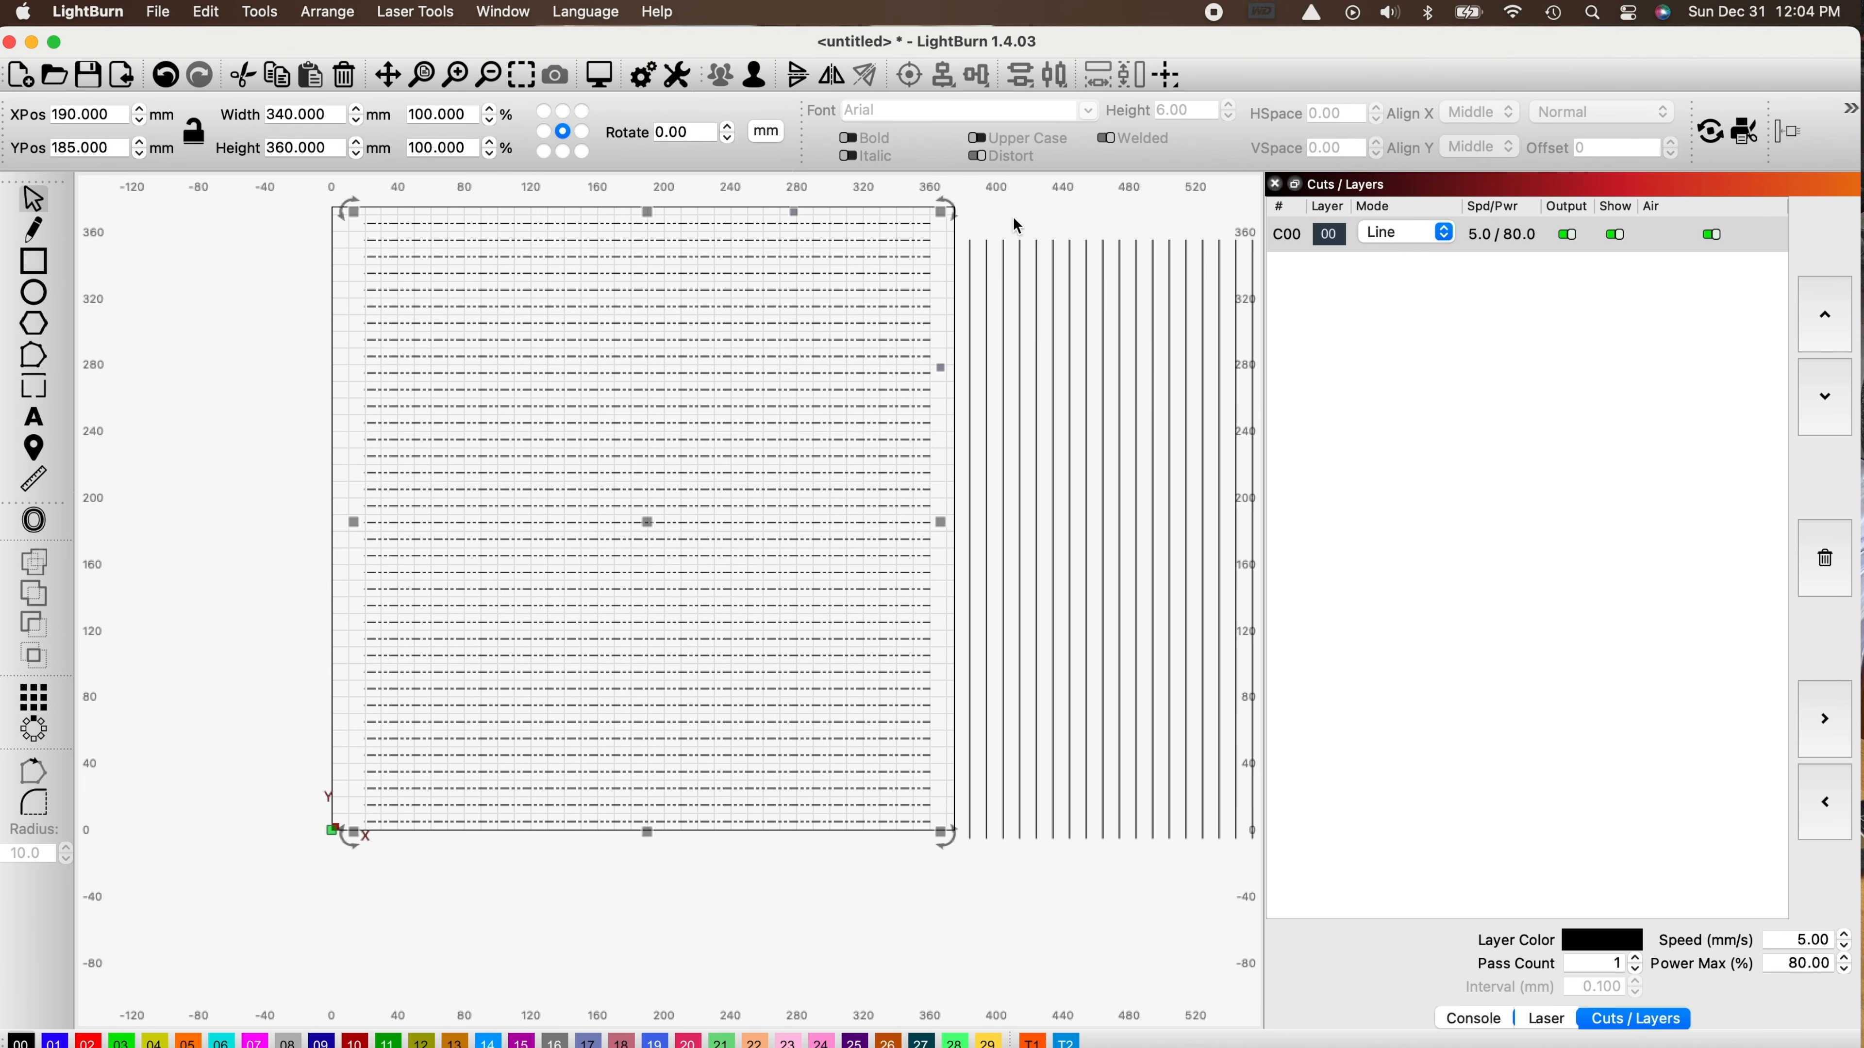
Select the horizontal-line and vertical-line groups together and align them on their horizontal and vertical centers.
left_click_drag(780, 331, 711, 329)
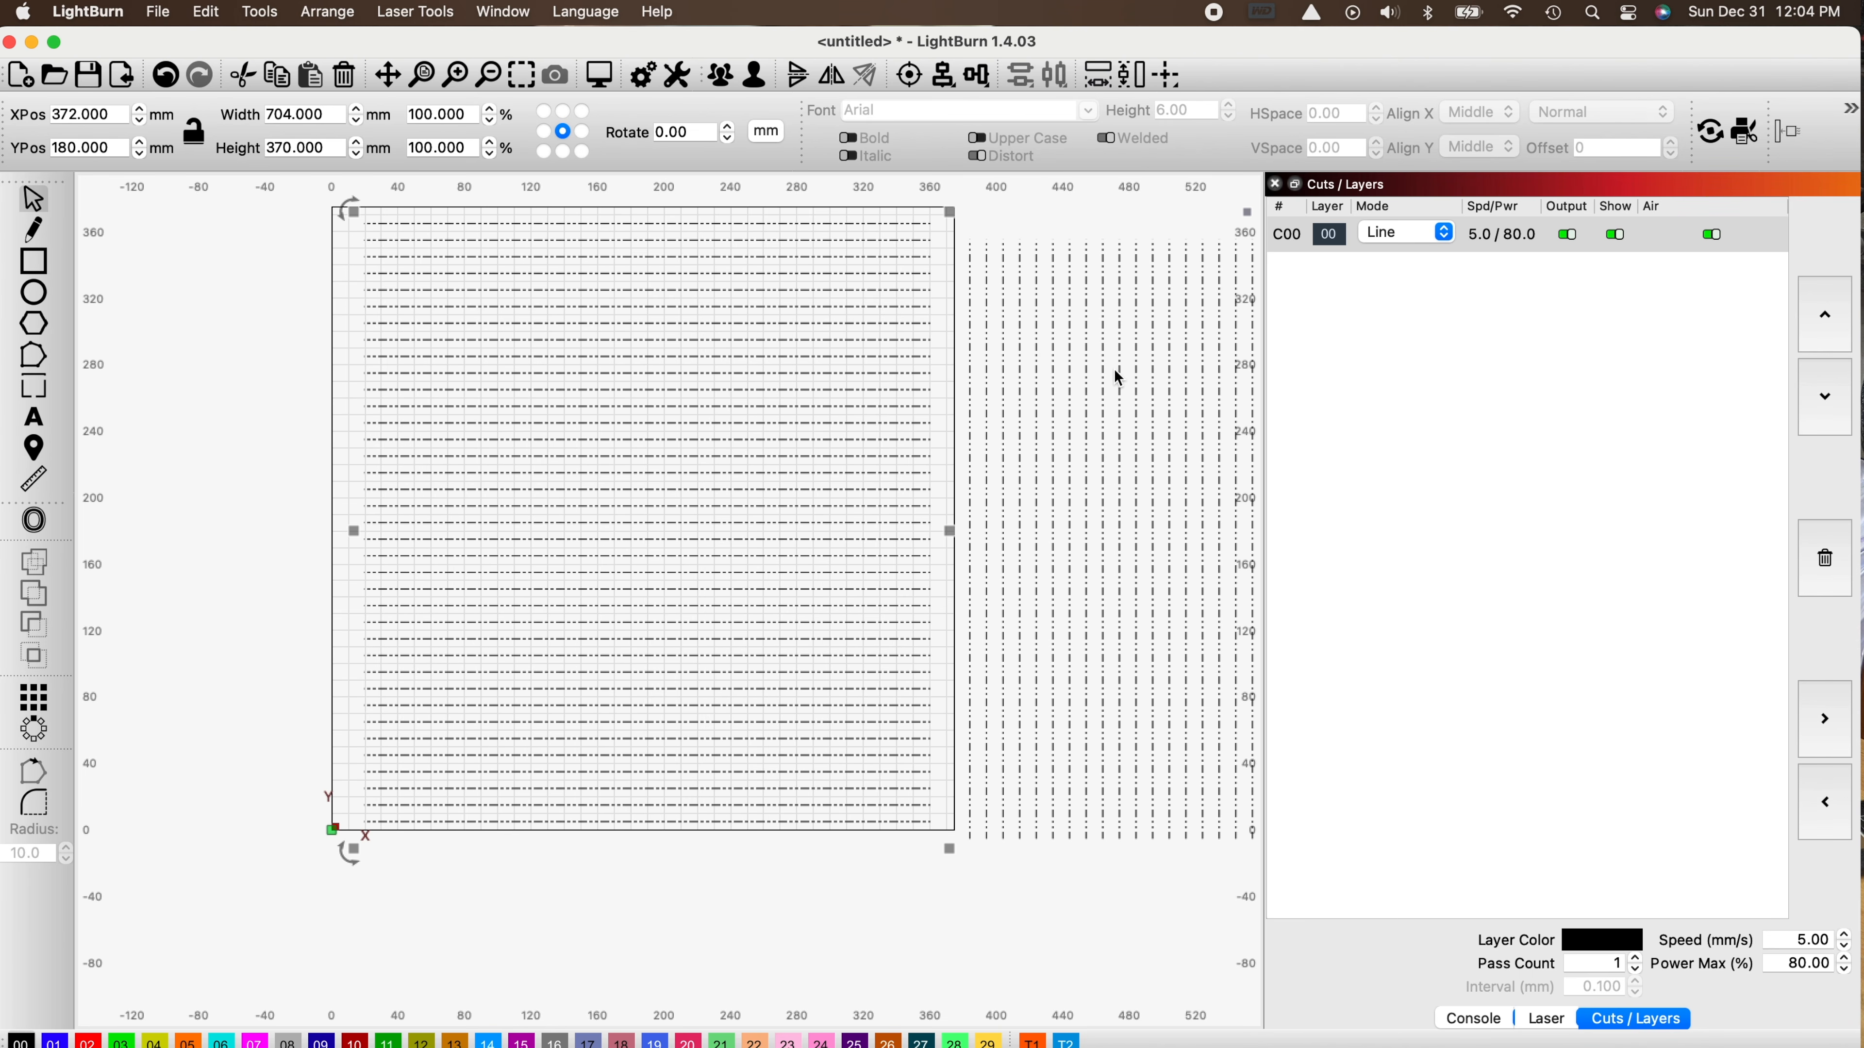
scroll(1115, 370, "down", 3)
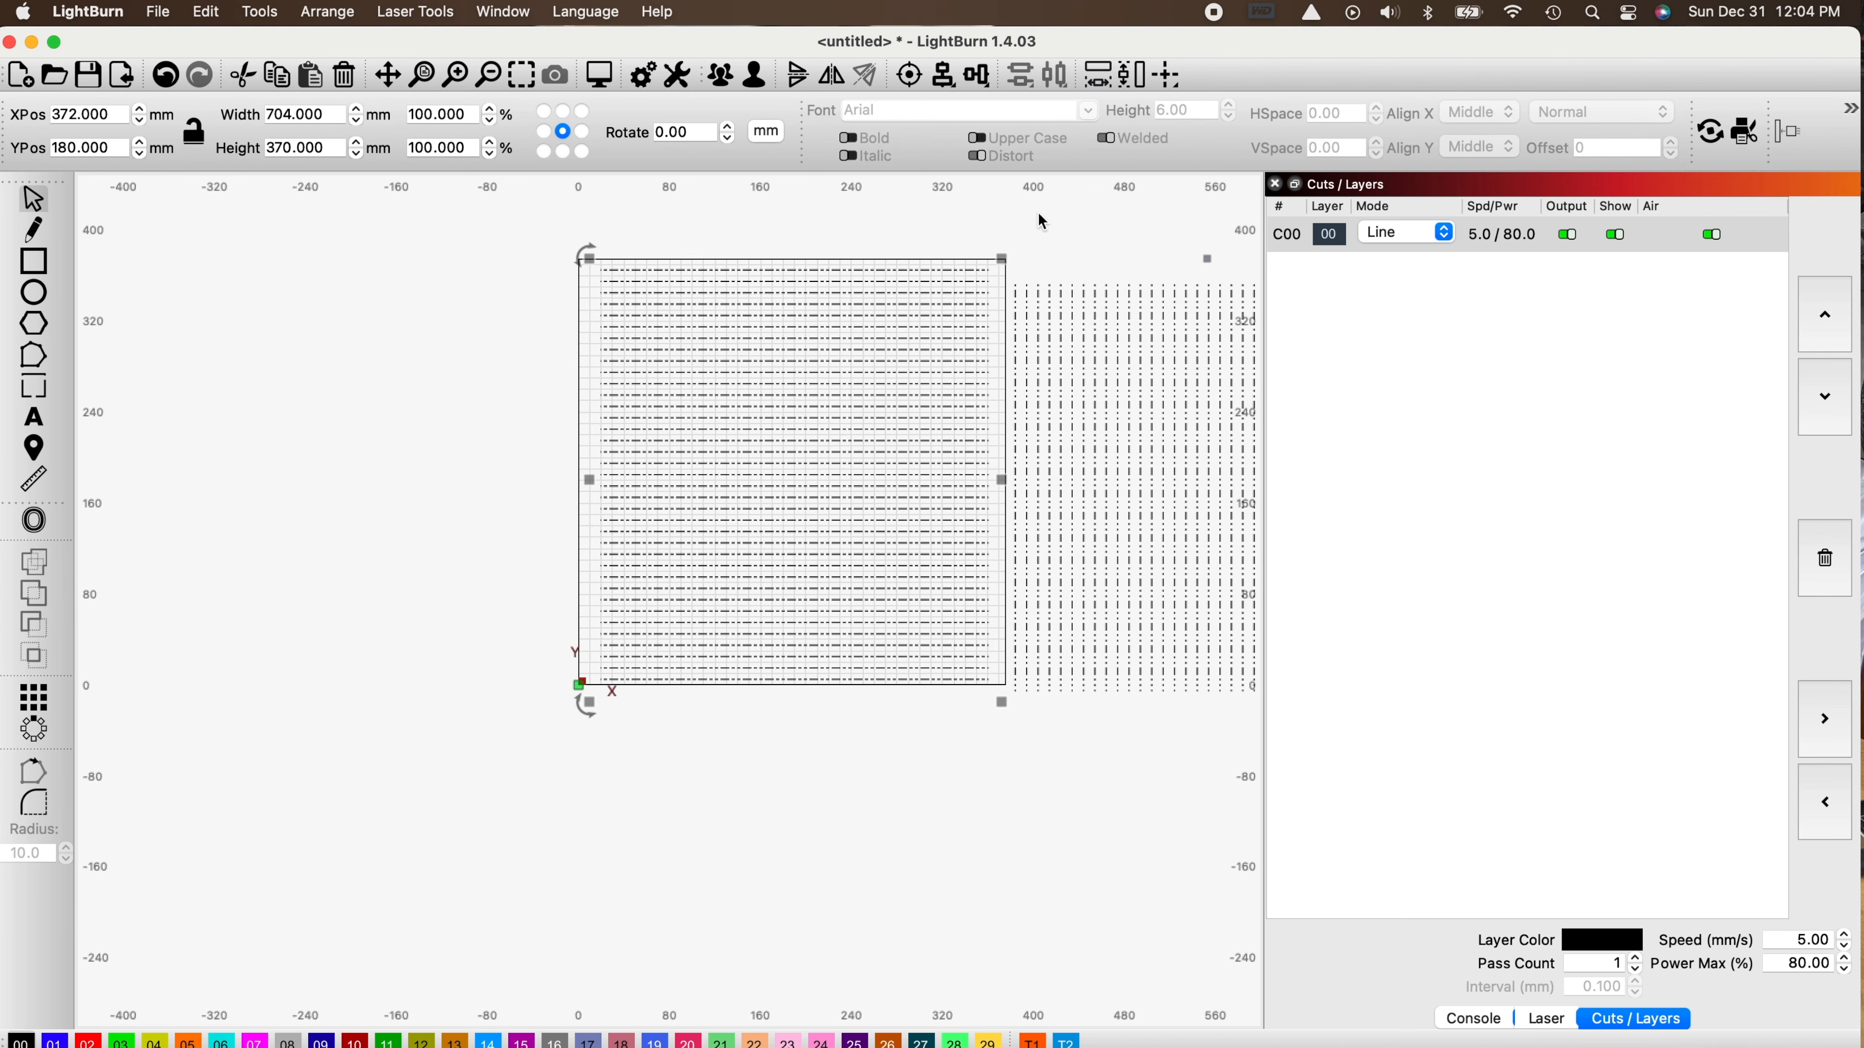
left_click_drag(944, 84, 1039, 120)
scroll(1008, 233, "up", 4)
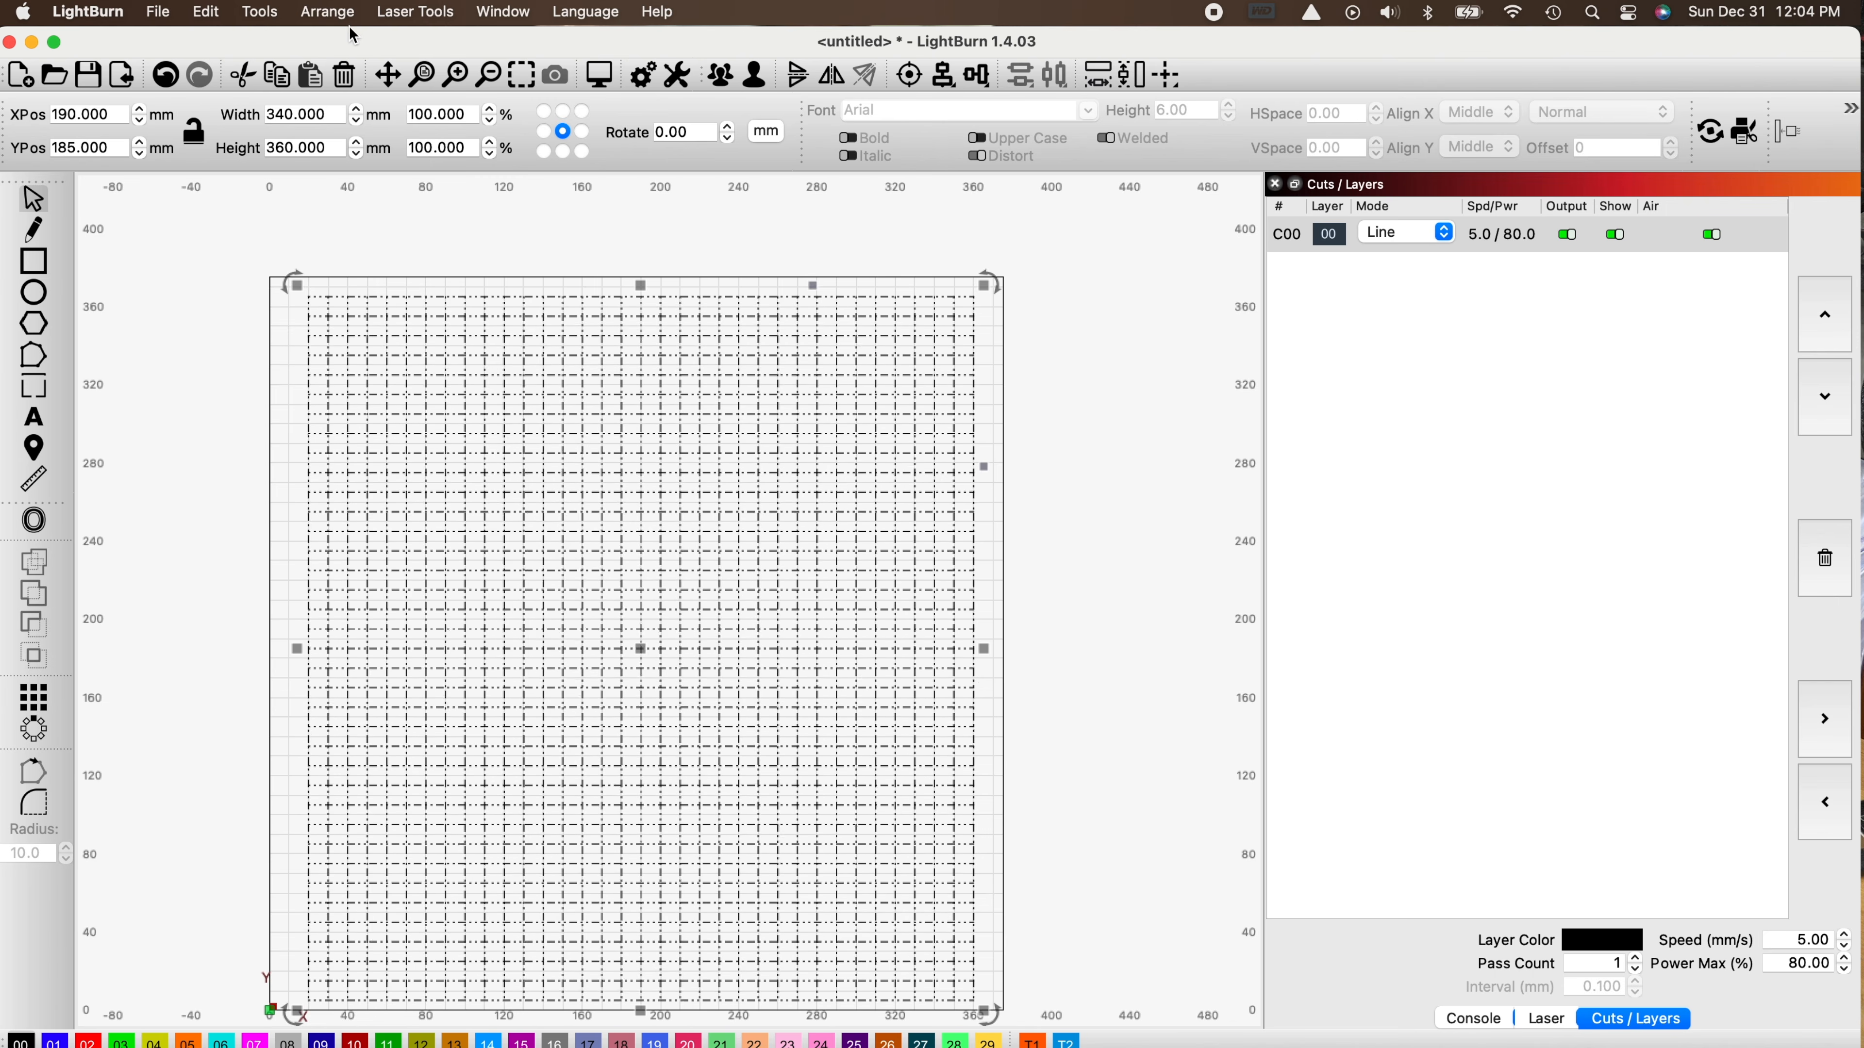
Group the aligned horizontal and vertical lines into a single grid object and deselect it.
left_click(338, 21)
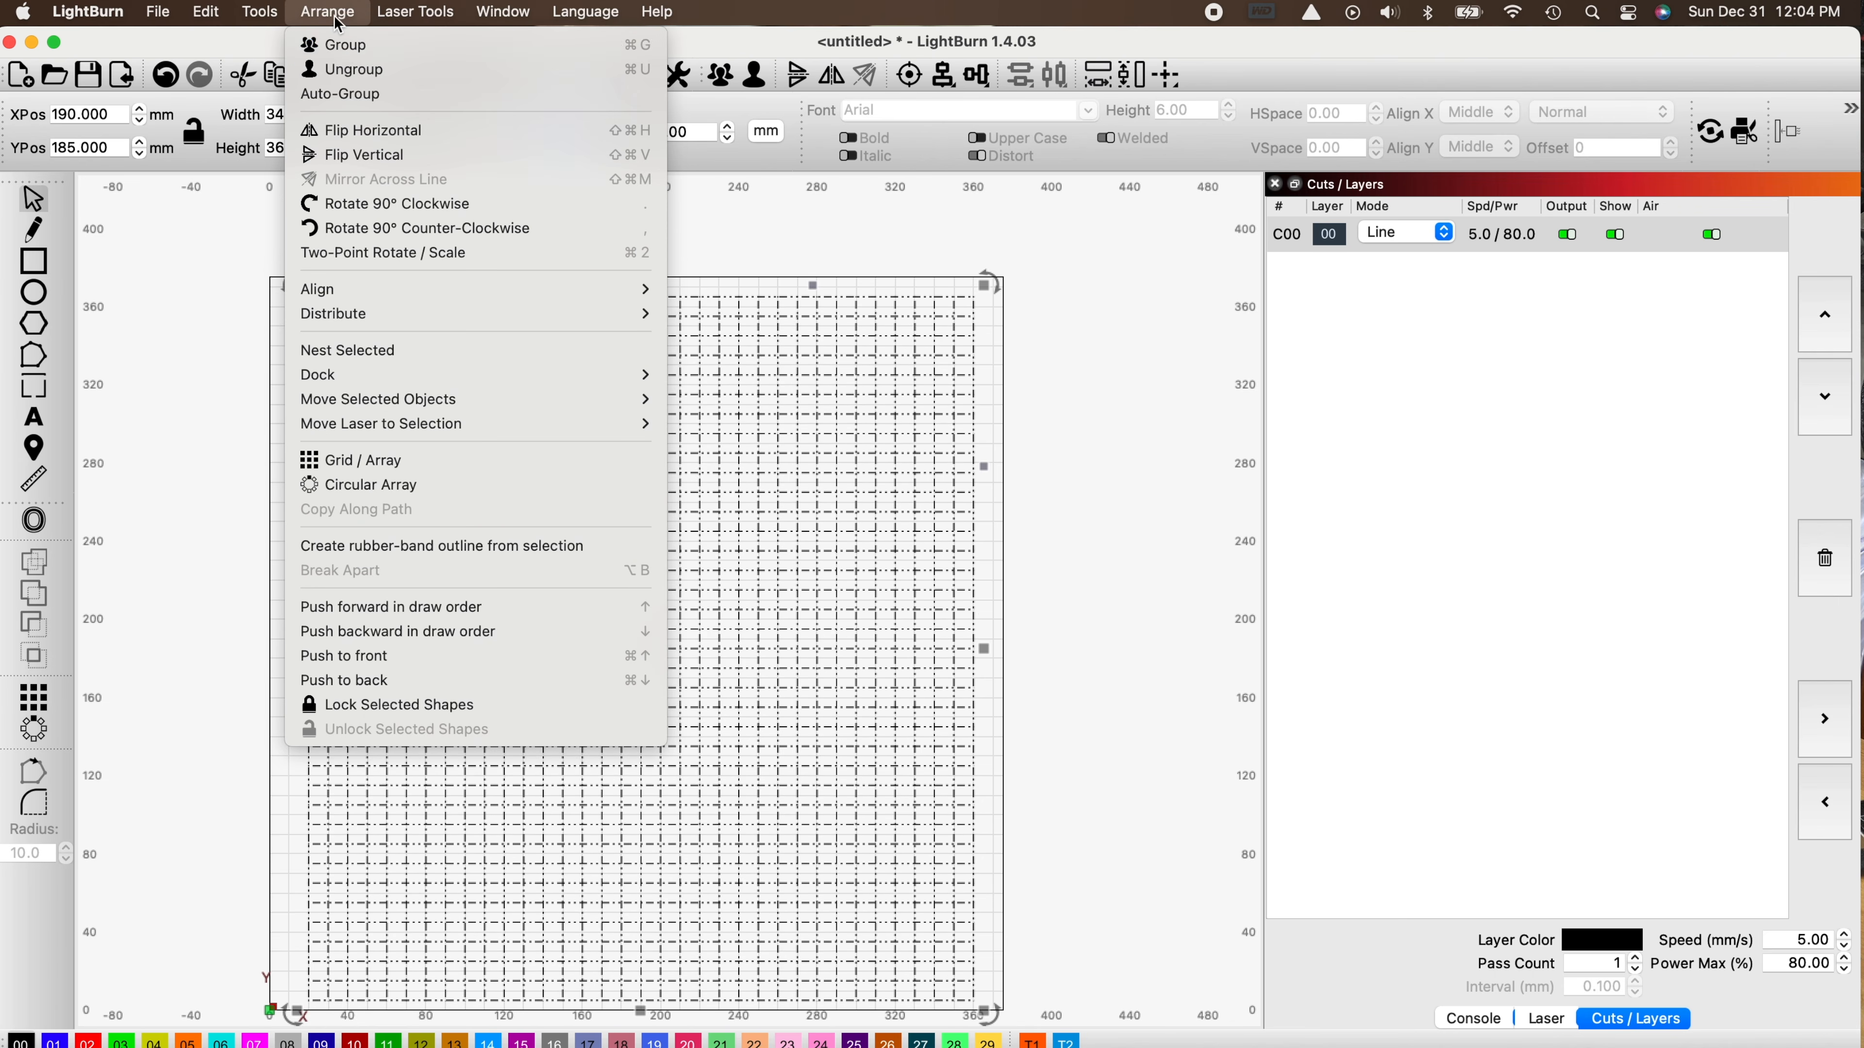
left_click(351, 45)
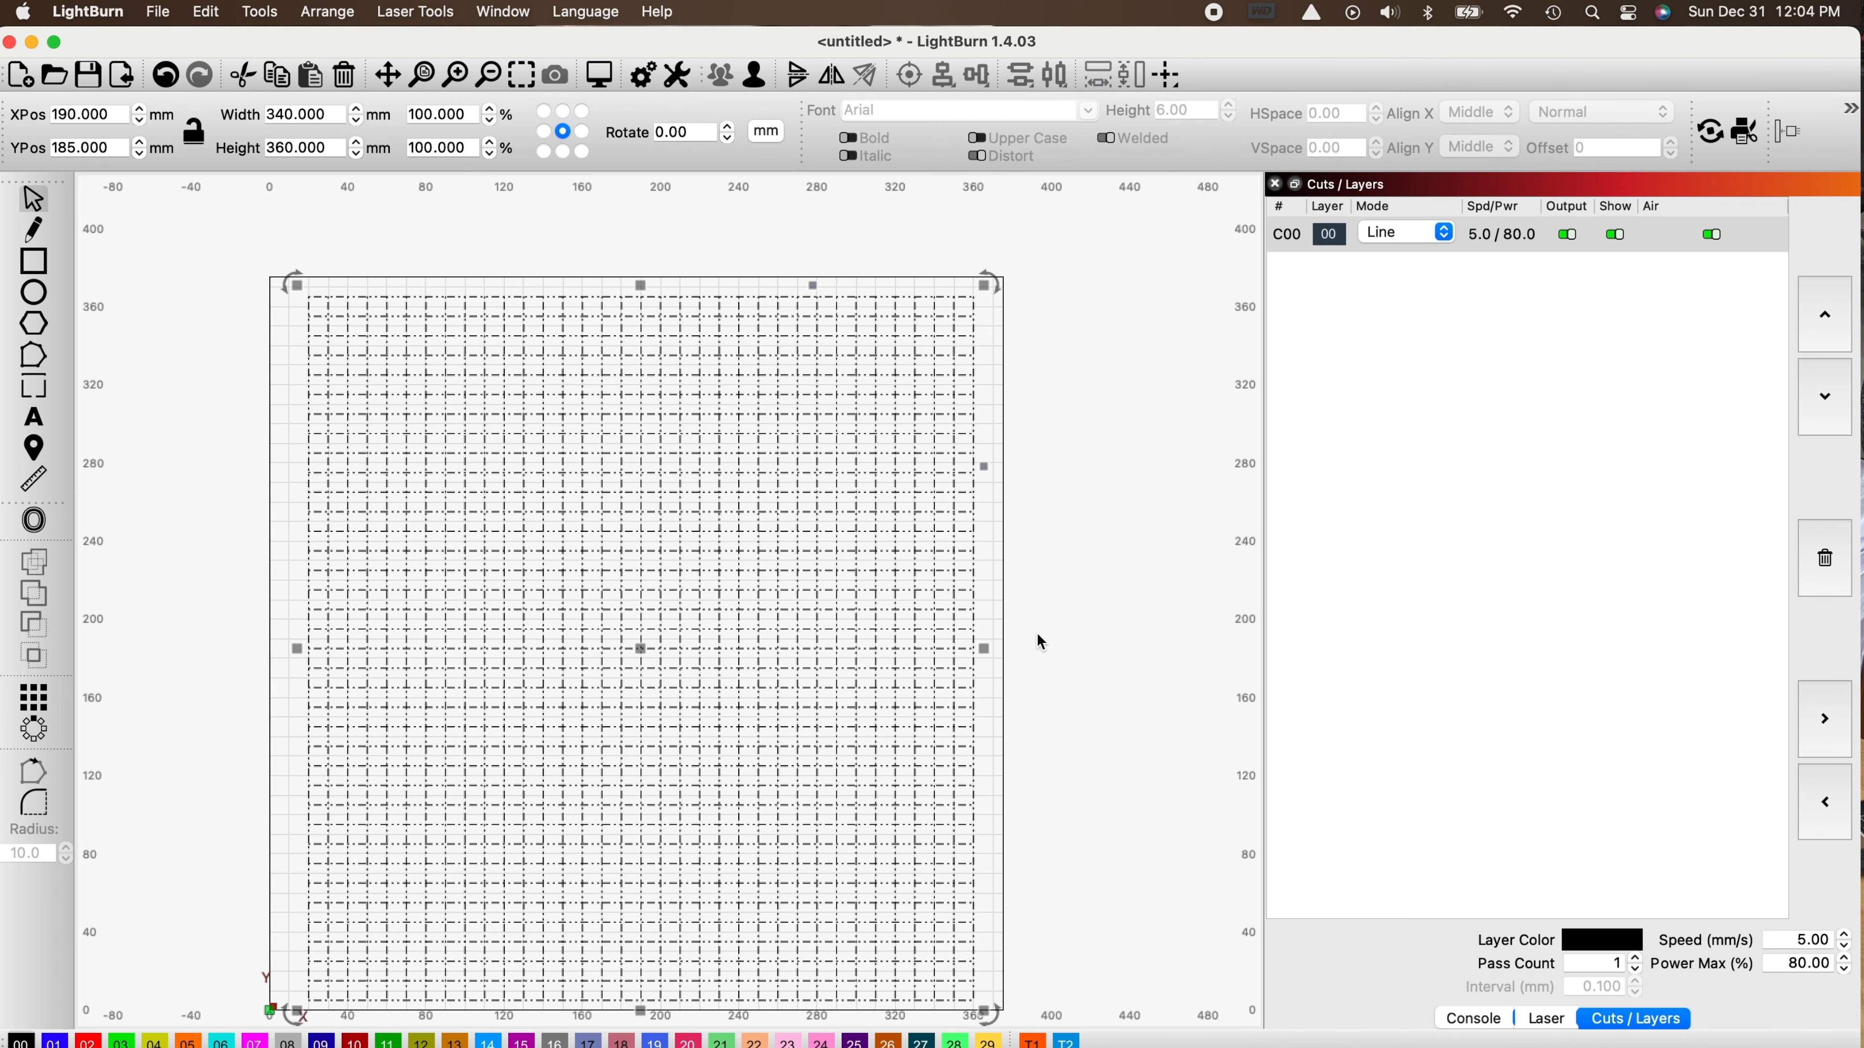
left_click(1071, 626)
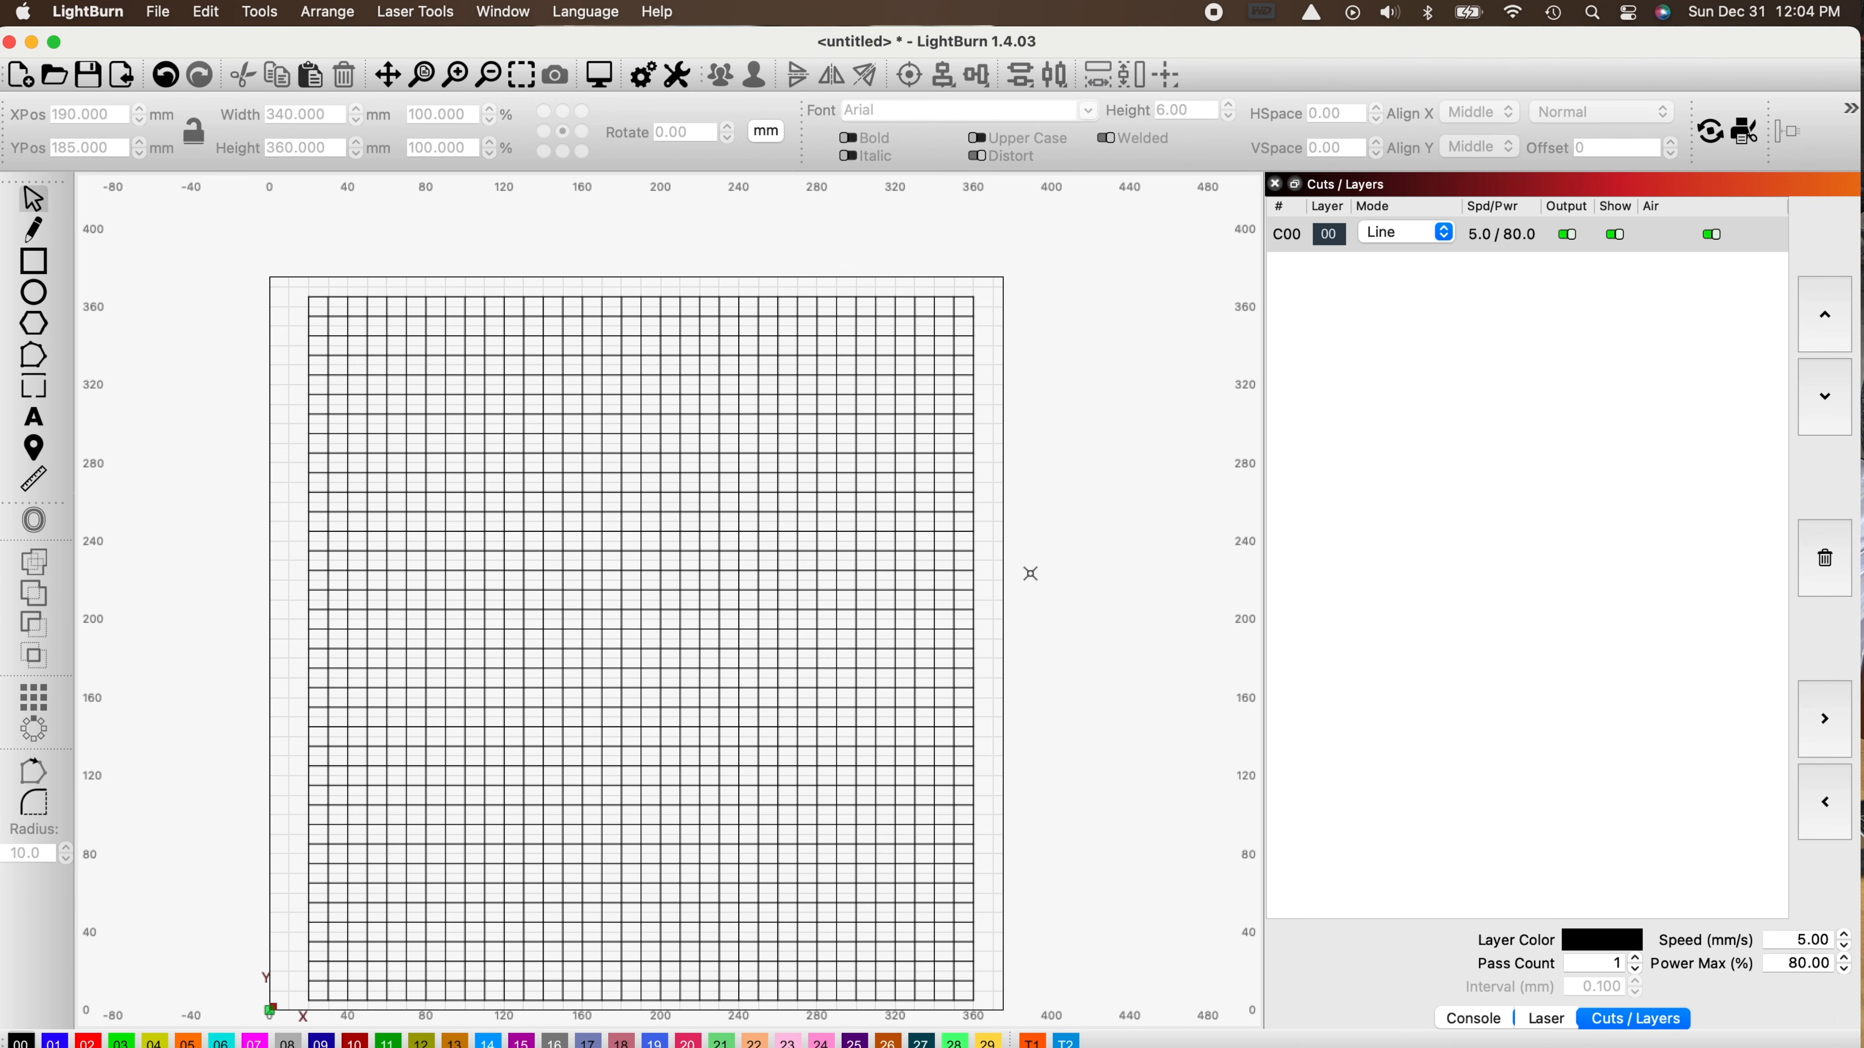
scroll(1048, 584, "down", 1)
scroll(1048, 583, "down", 1)
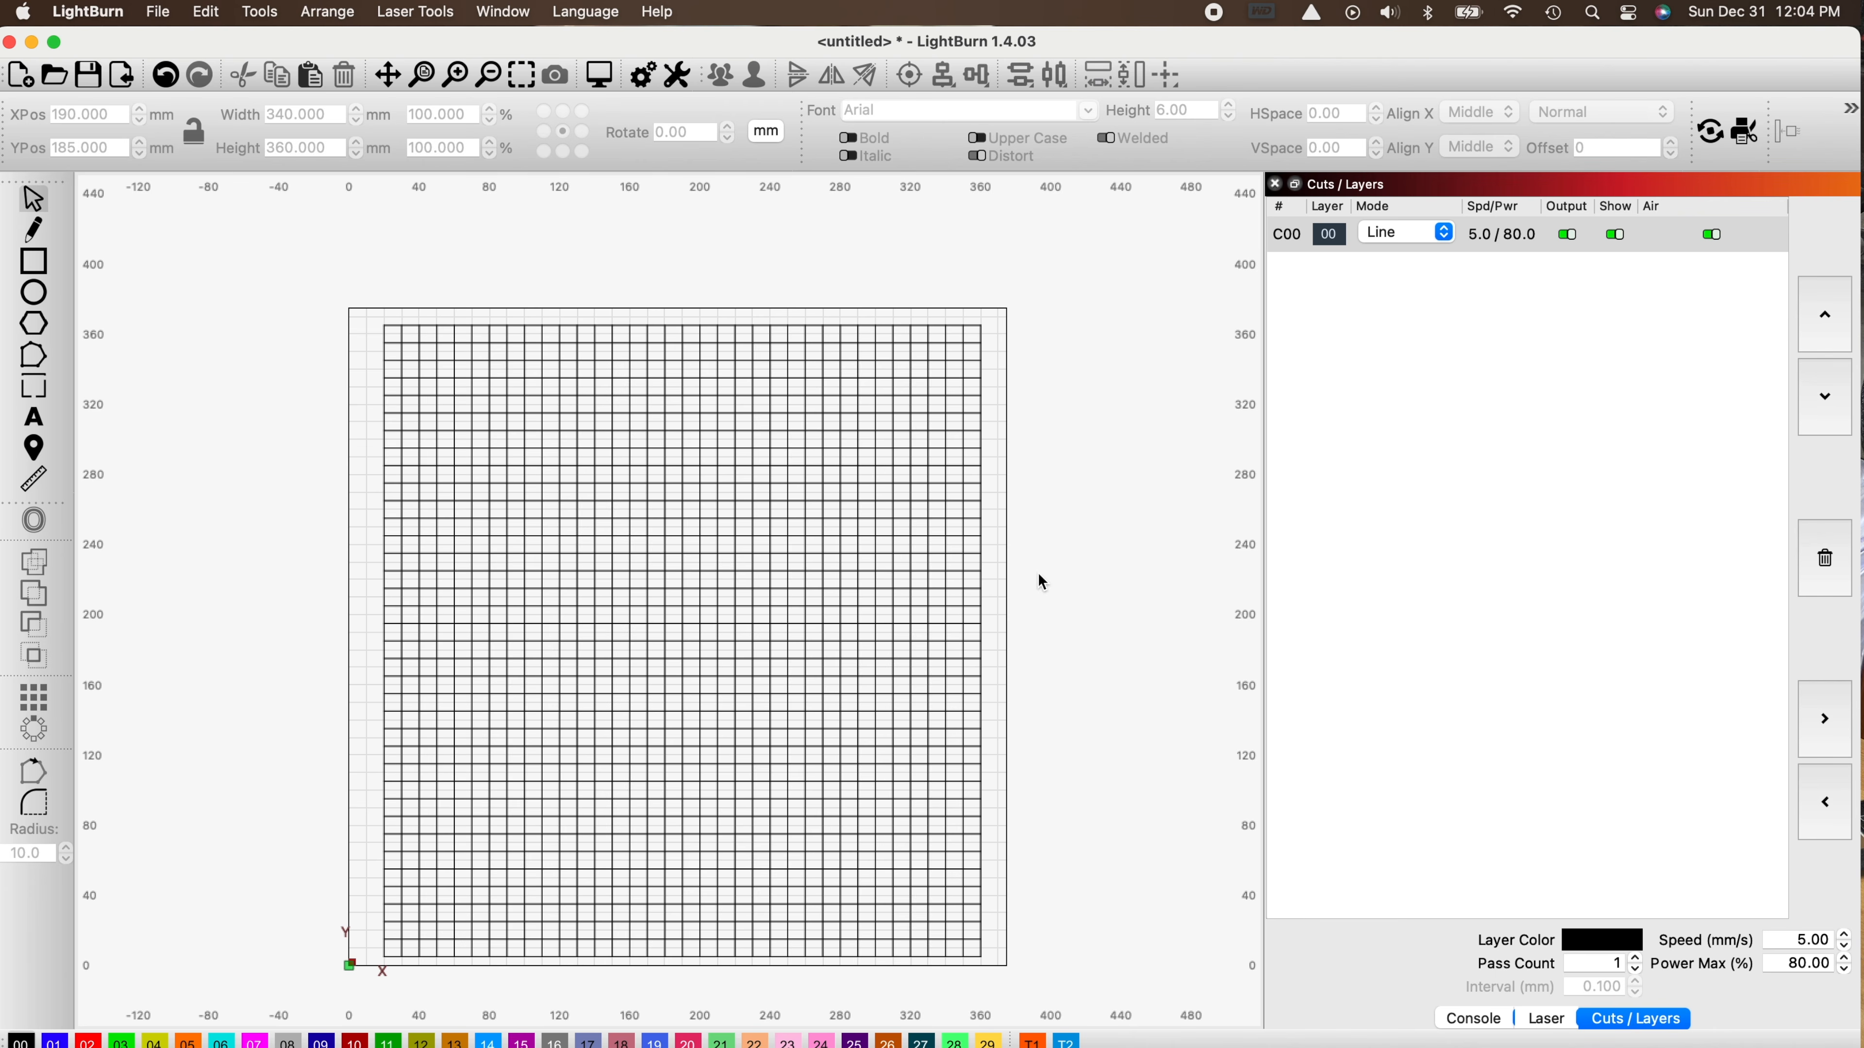
Move the whole grid slightly down, placing its center at about X 191, Y 179 mm.
left_click(747, 560)
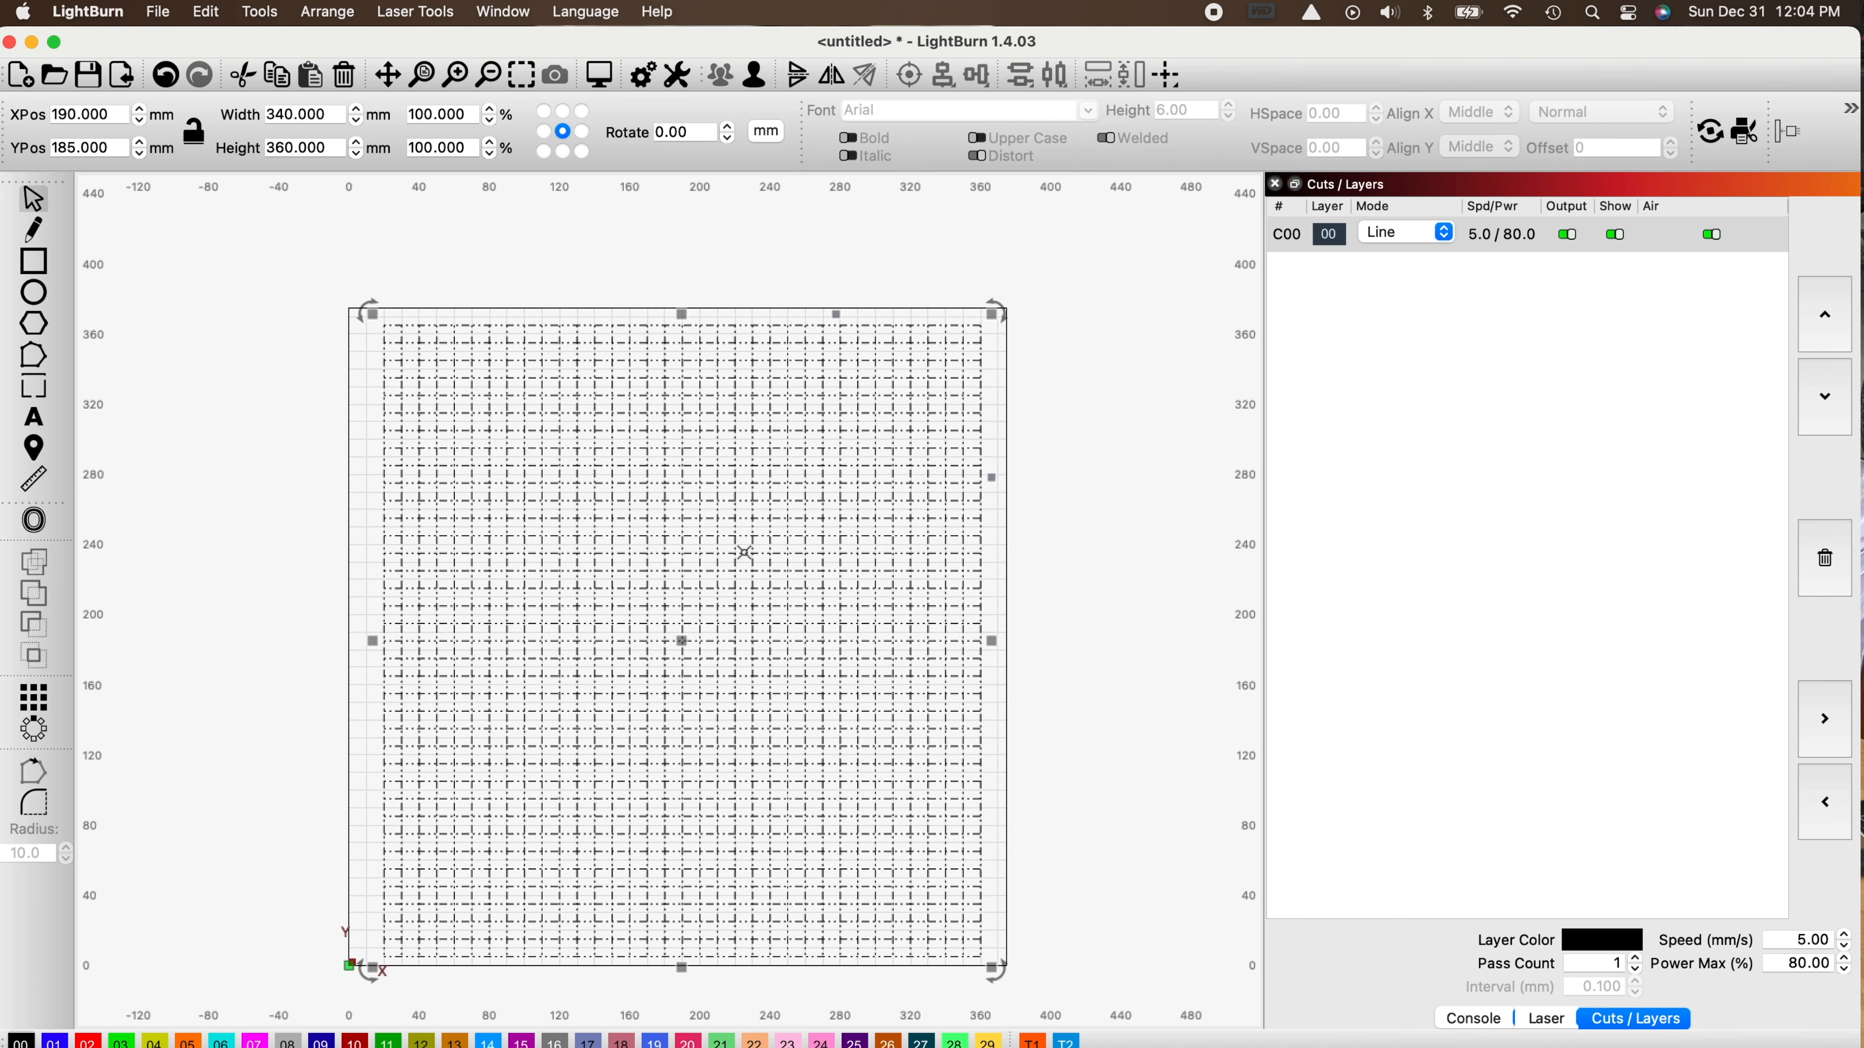
left_click_drag(682, 638, 684, 650)
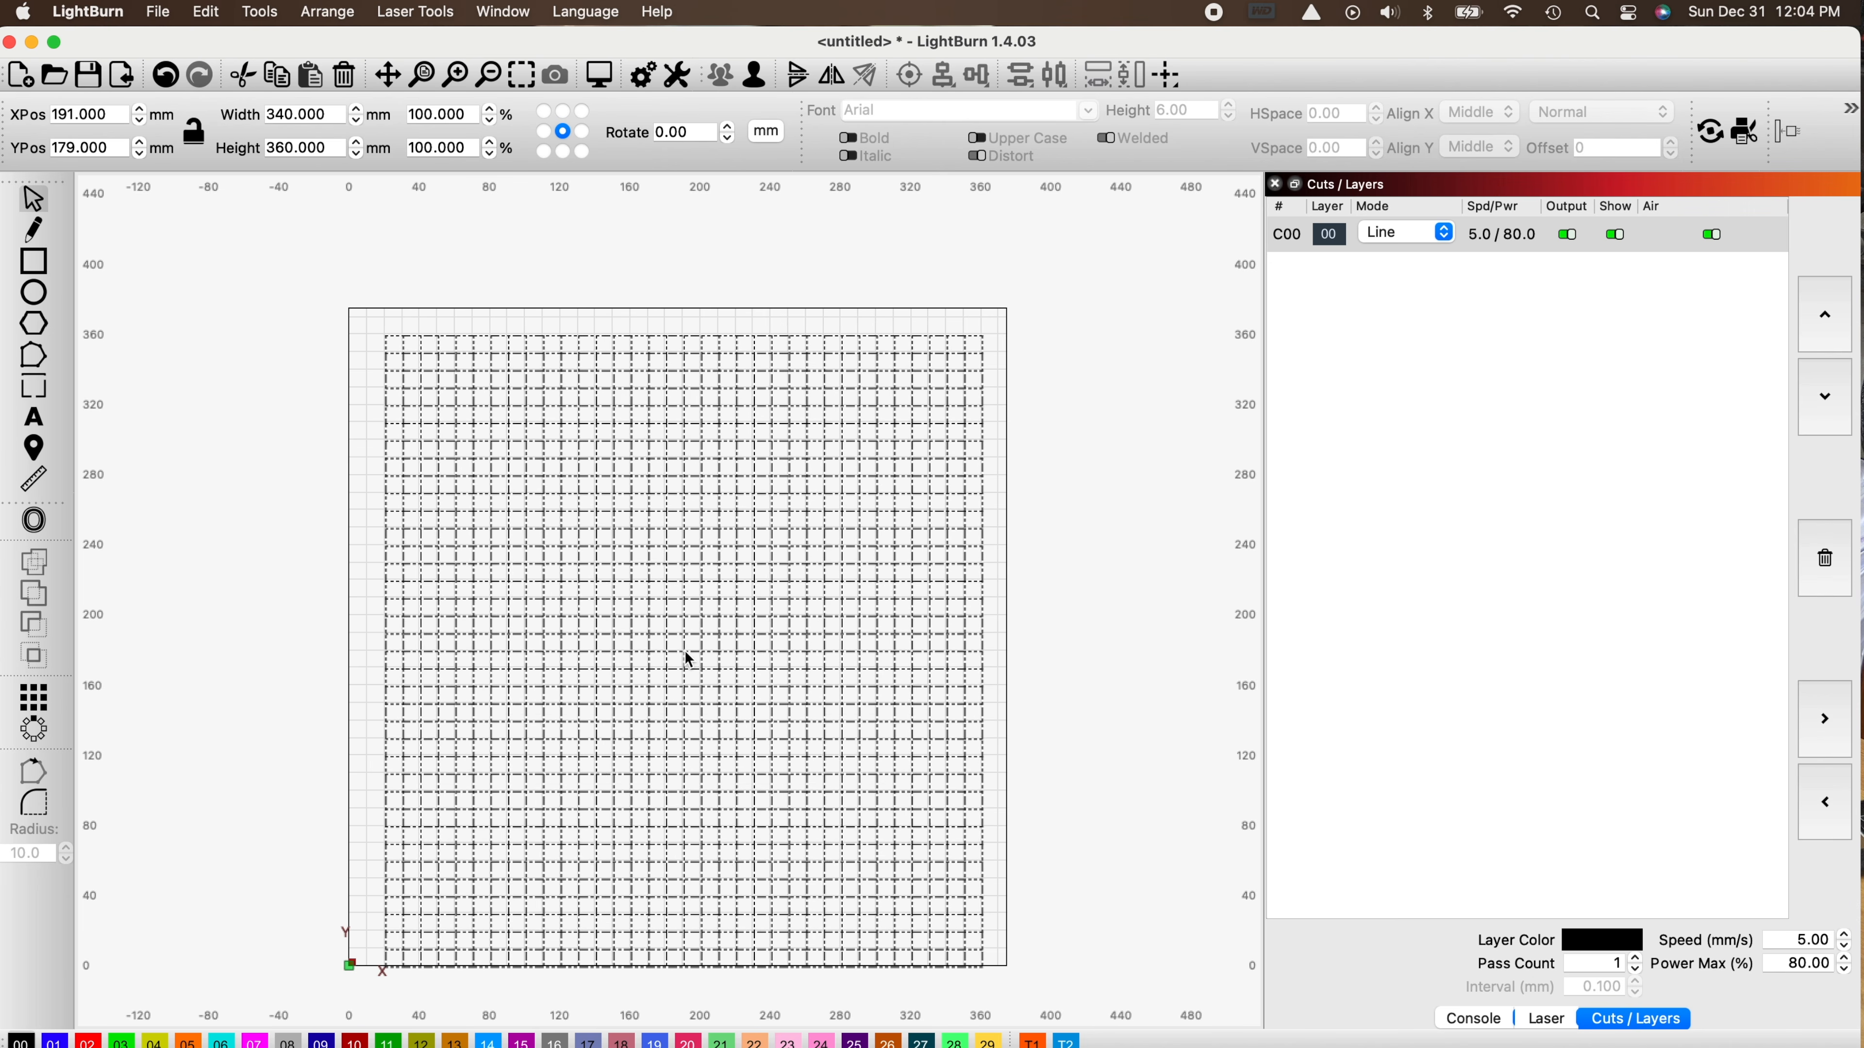
left_click_drag(685, 650, 688, 650)
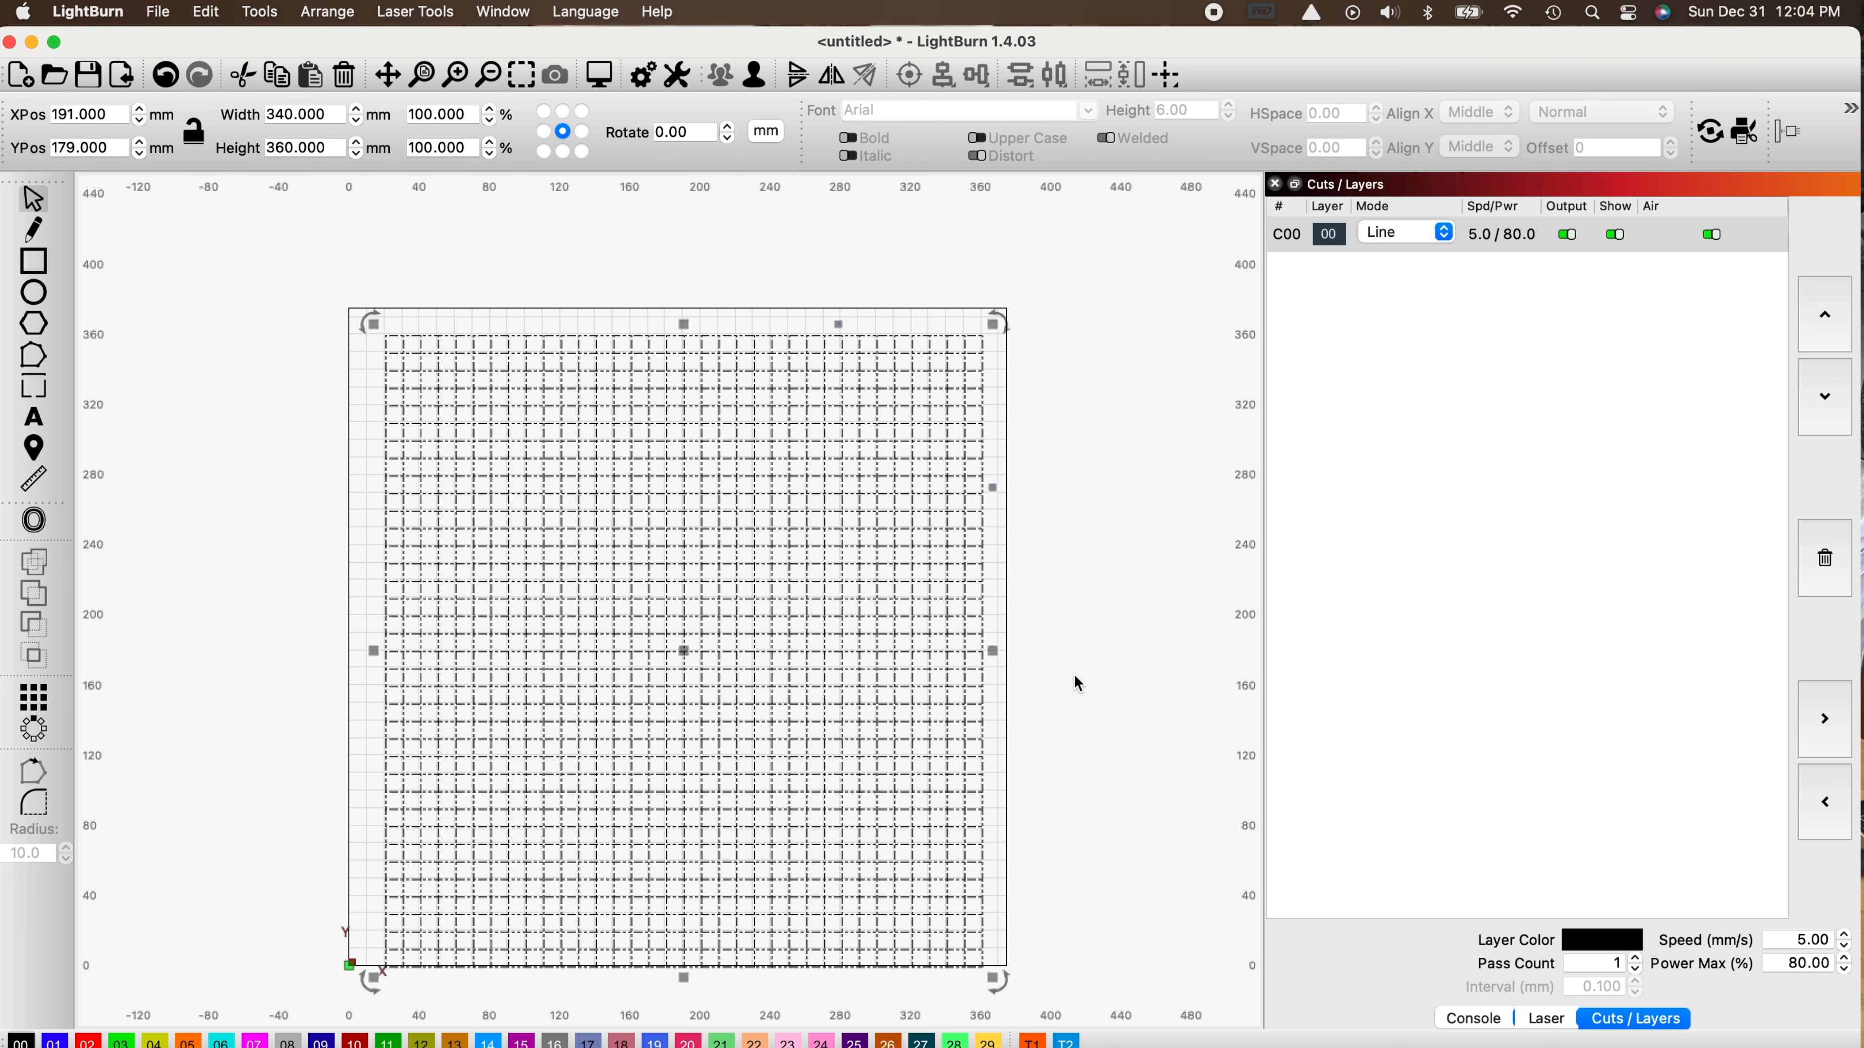
Examine how the grid's top, side and bottom edges sit against the work area boundary.
scroll(1072, 675, "down", 4)
scroll(1148, 748, "up", 6)
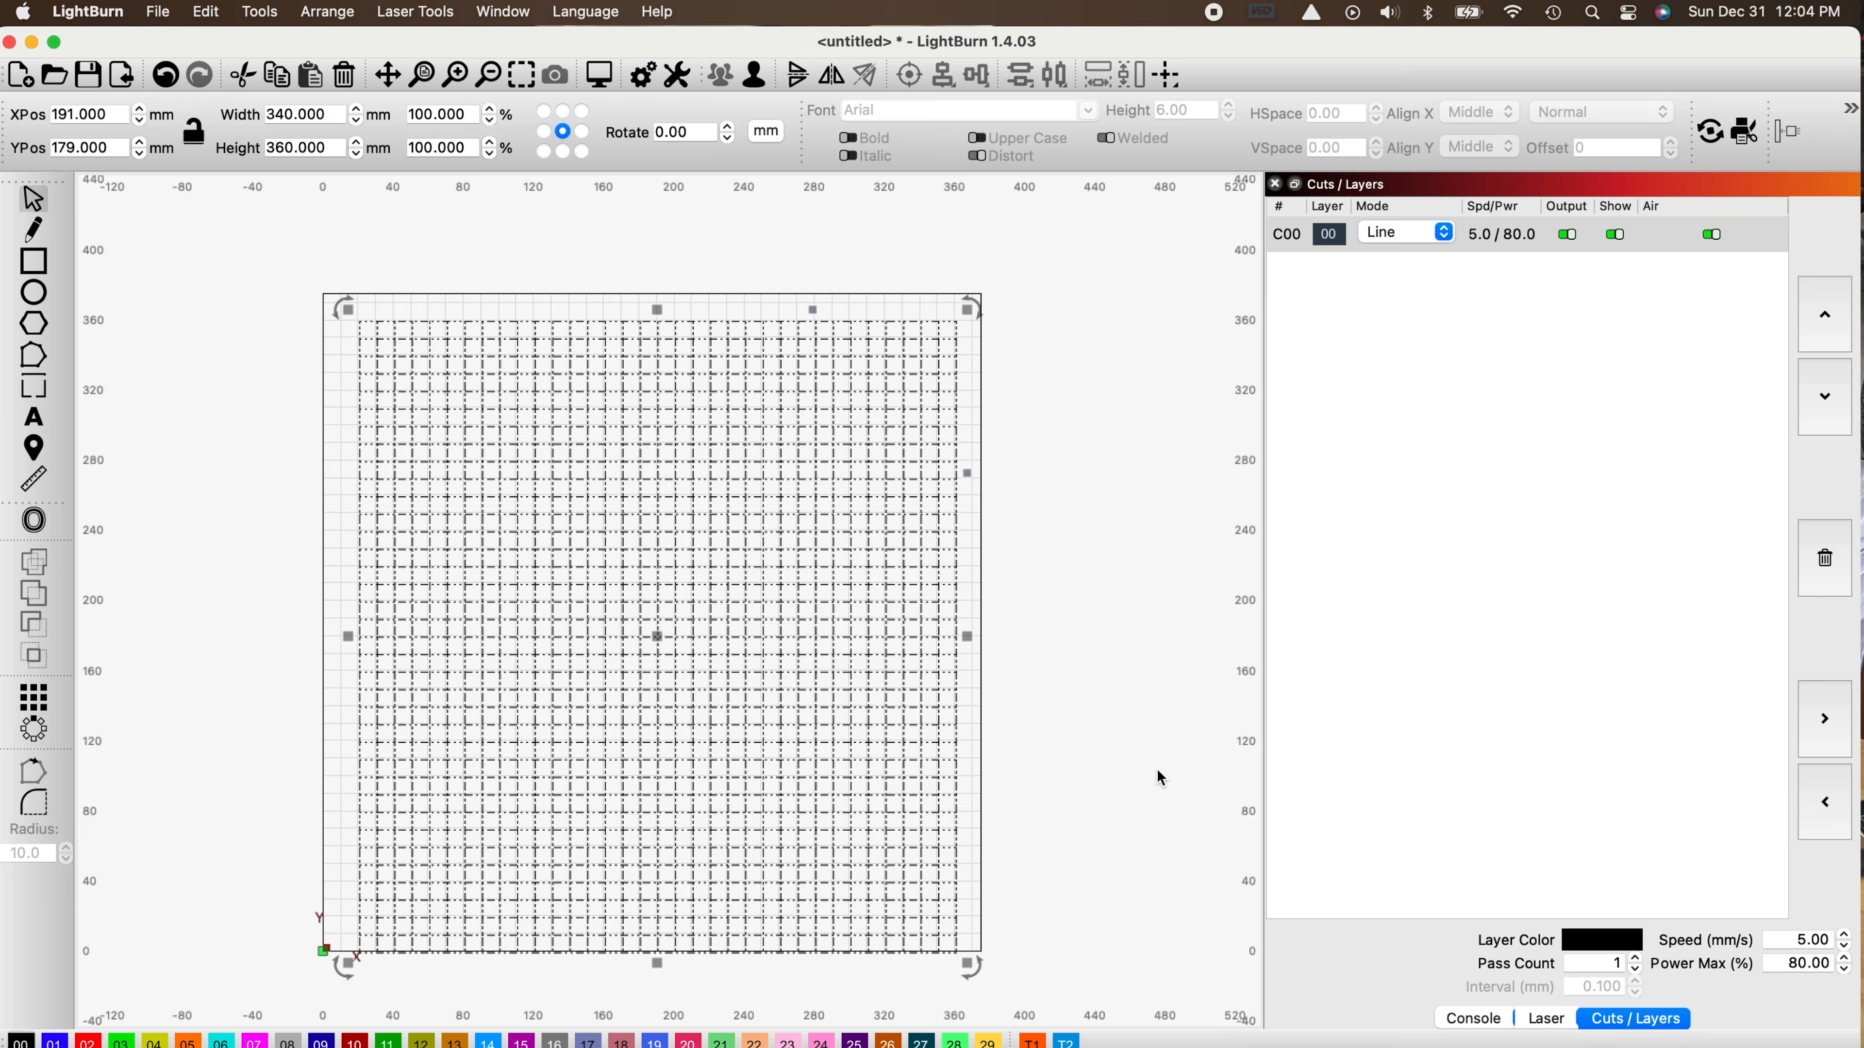
scroll(1148, 784, "down", 6)
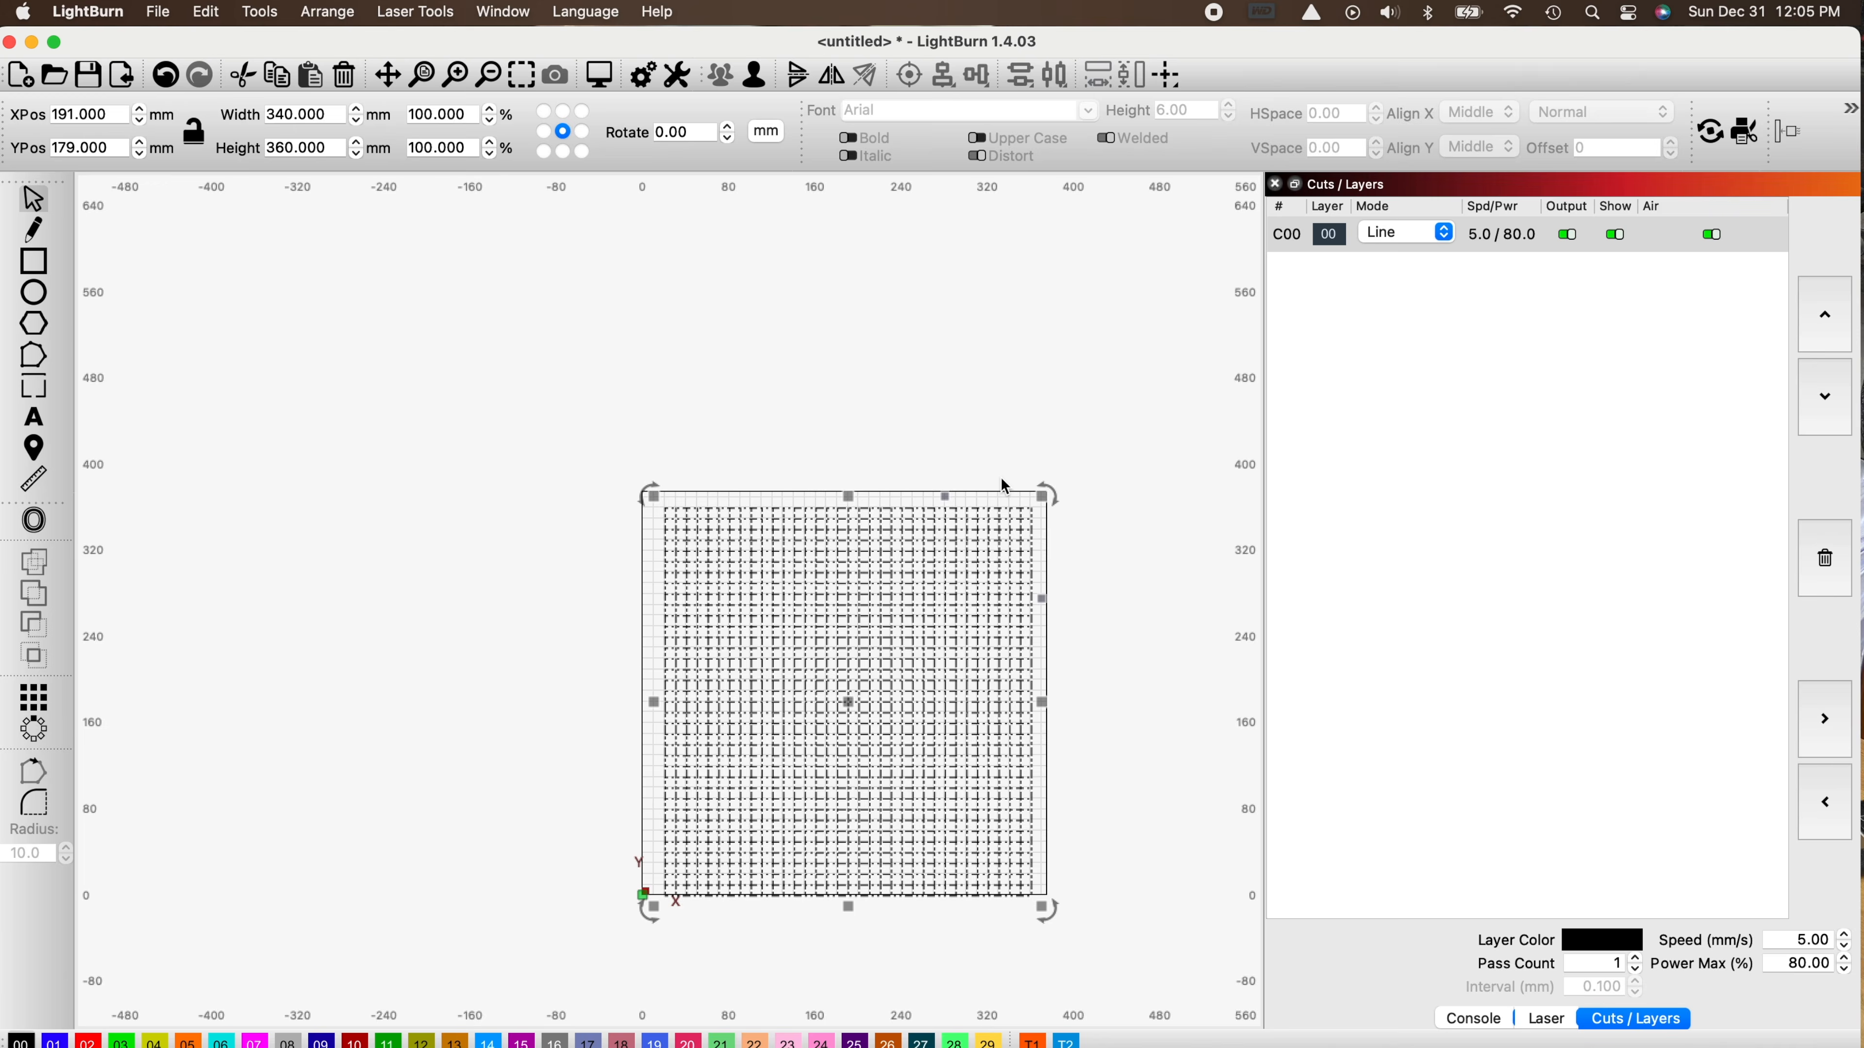
scroll(1002, 481, "up", 6)
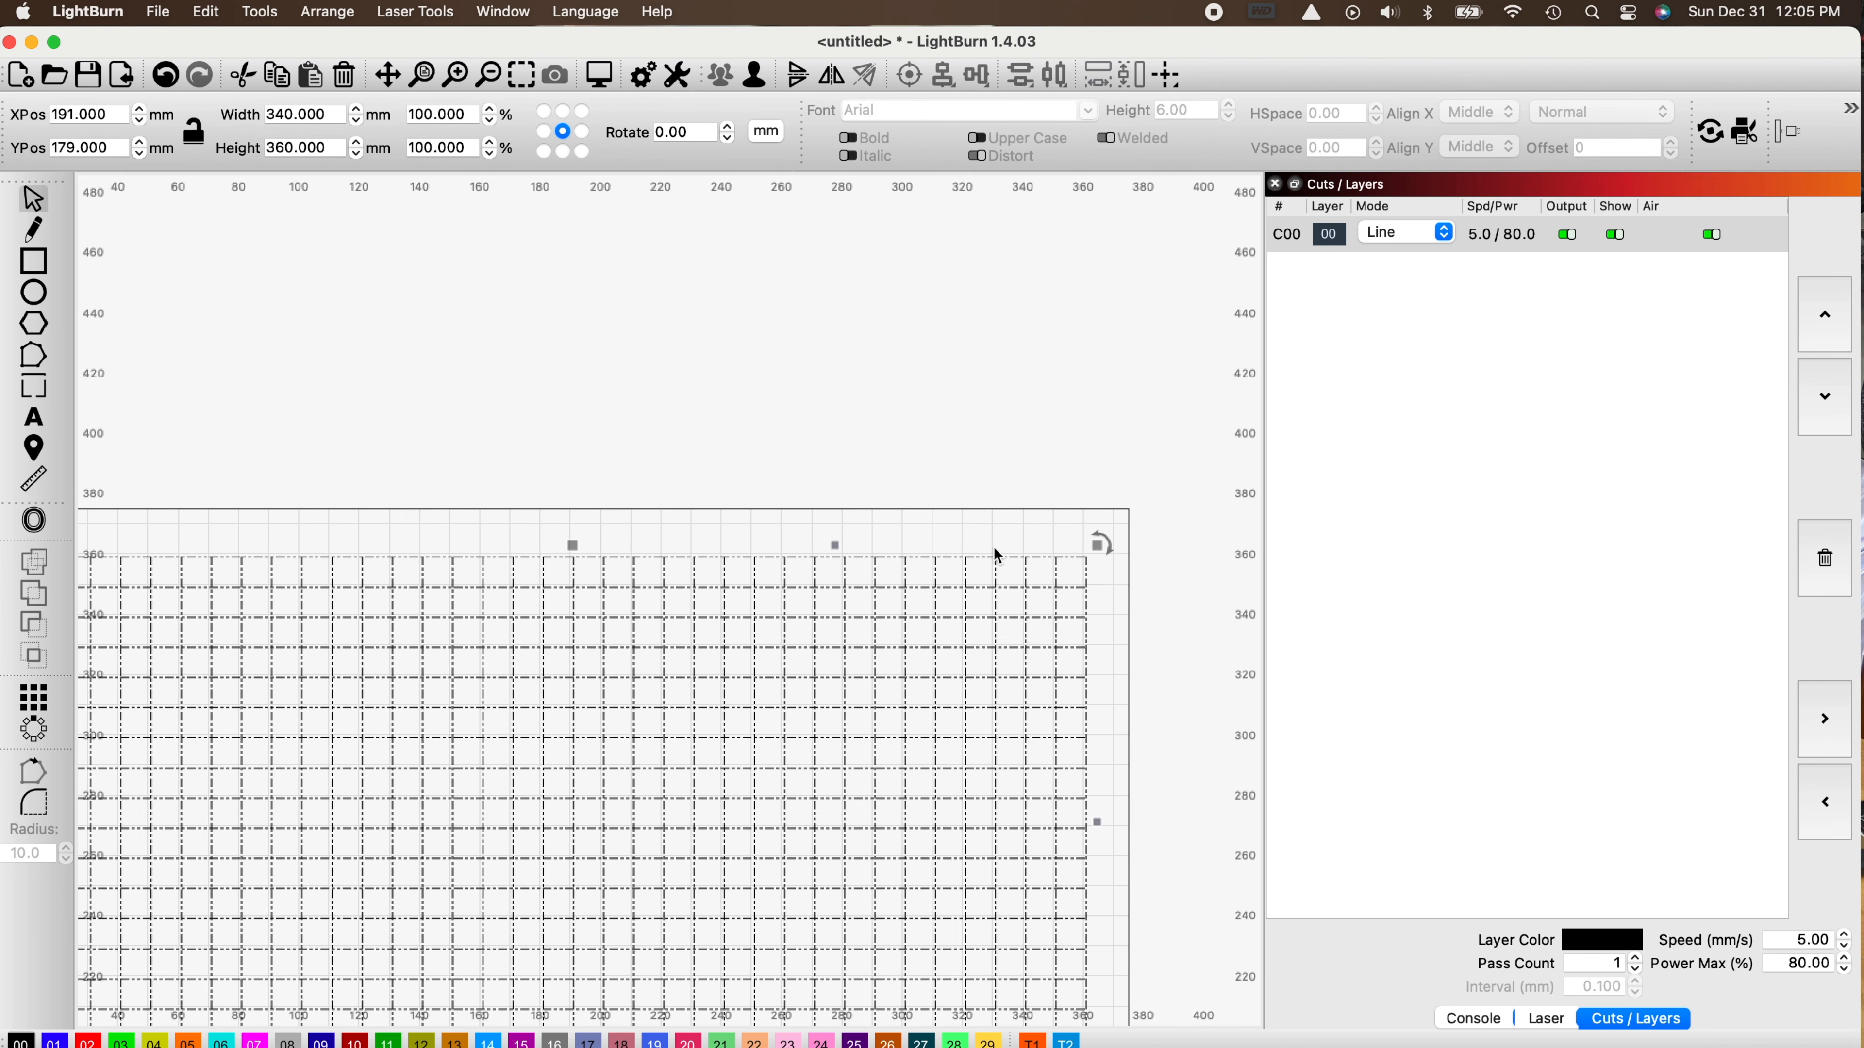
scroll(1172, 668, "down", 5)
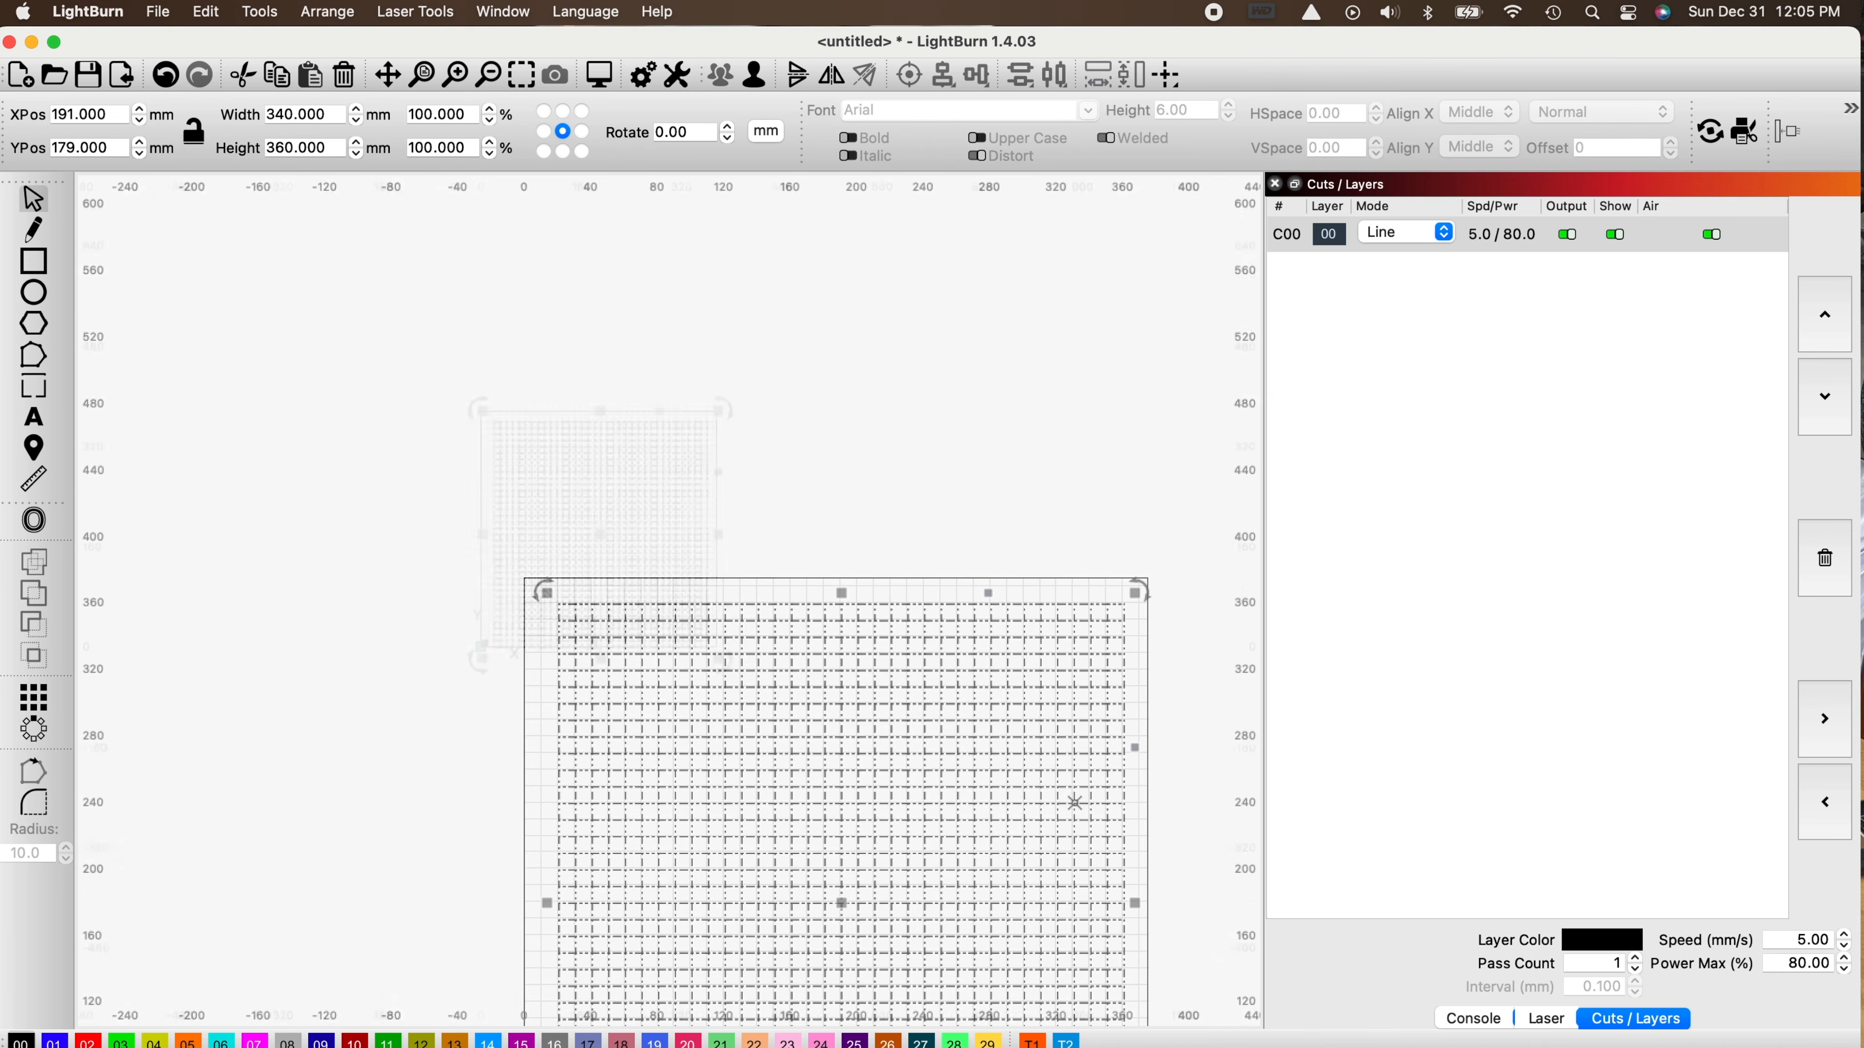
scroll(594, 644, "up", 5)
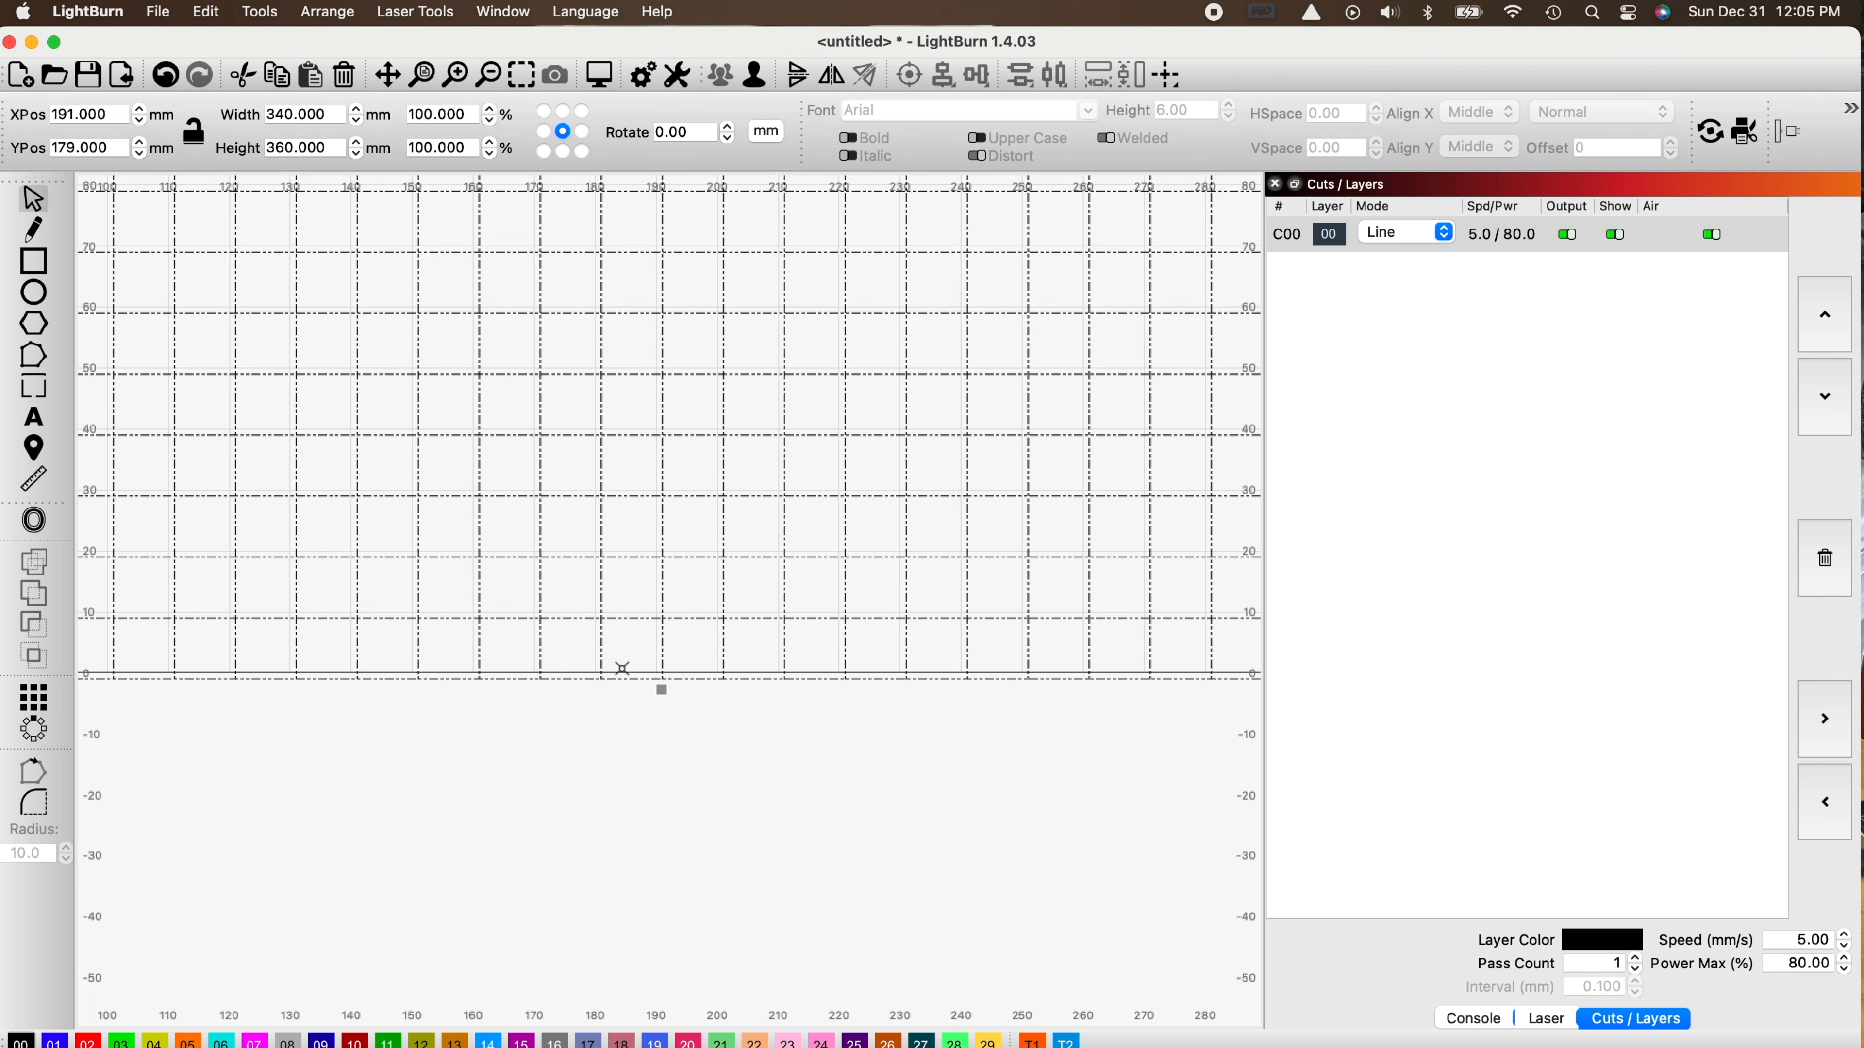
scroll(622, 667, "down", 4)
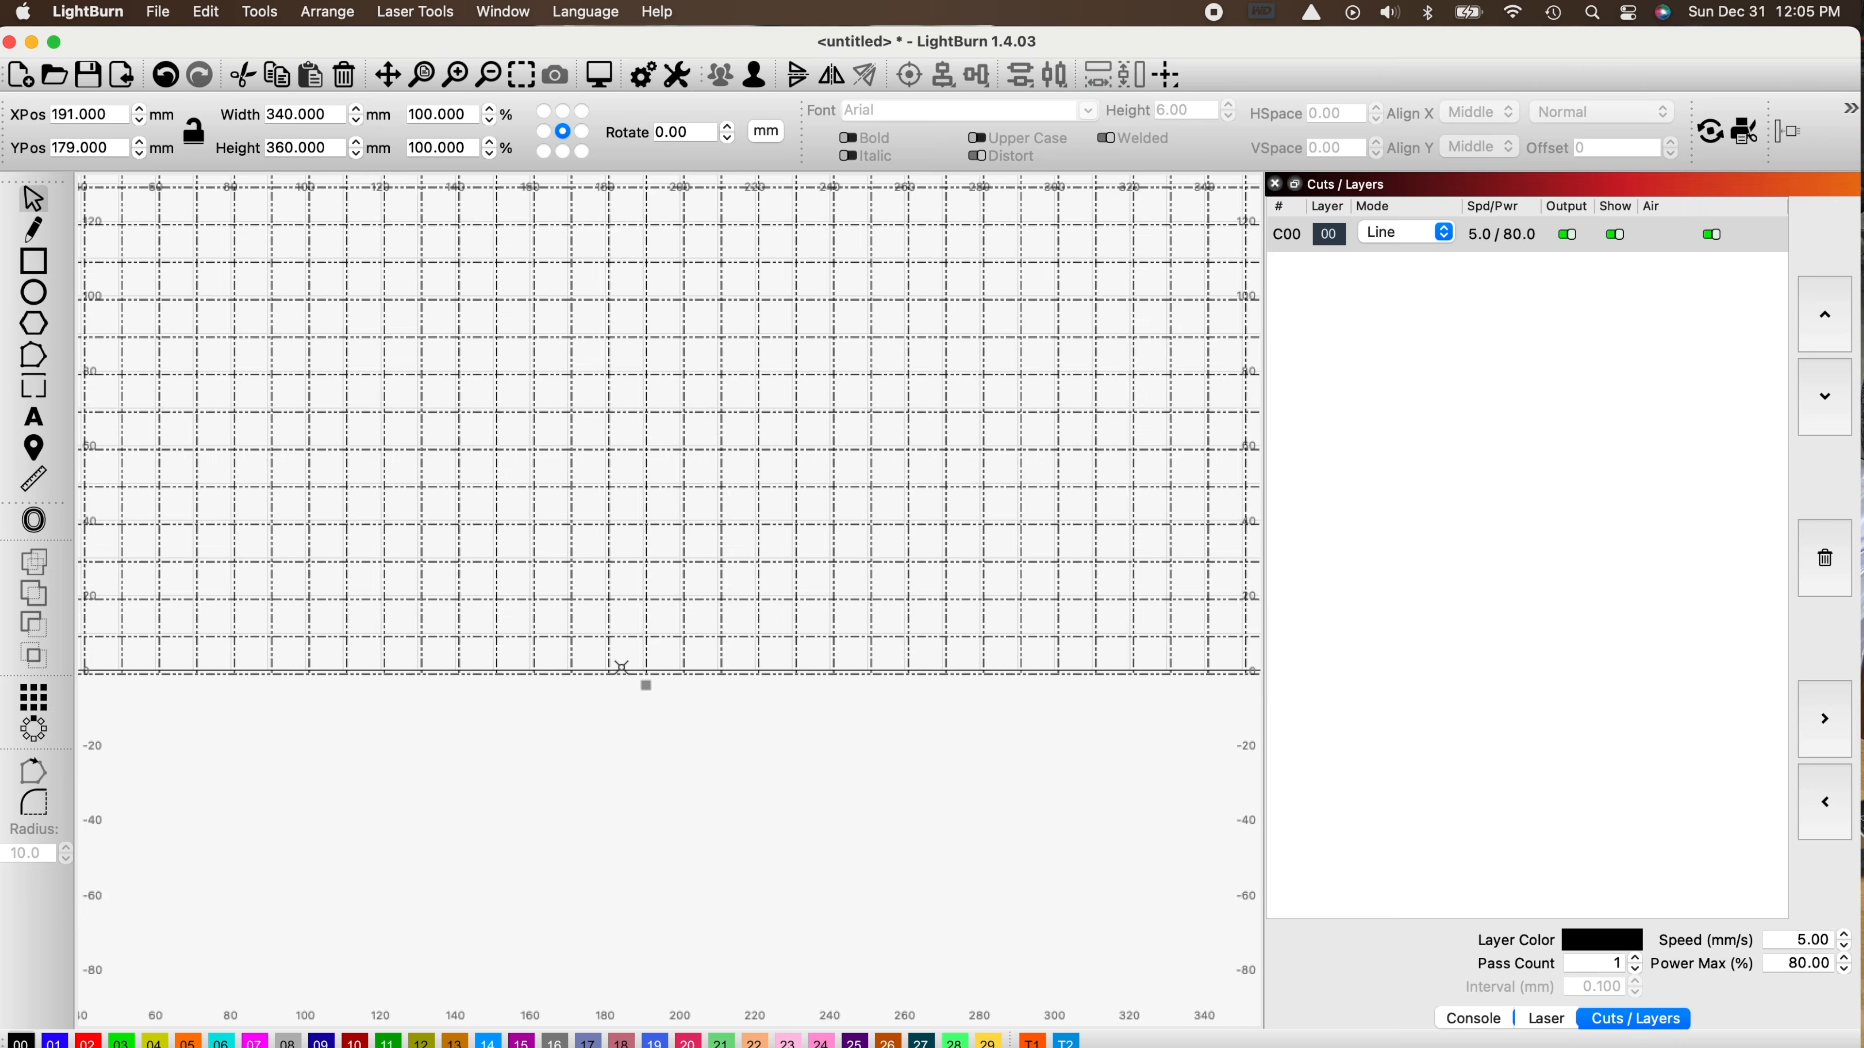
scroll(621, 666, "down", 3)
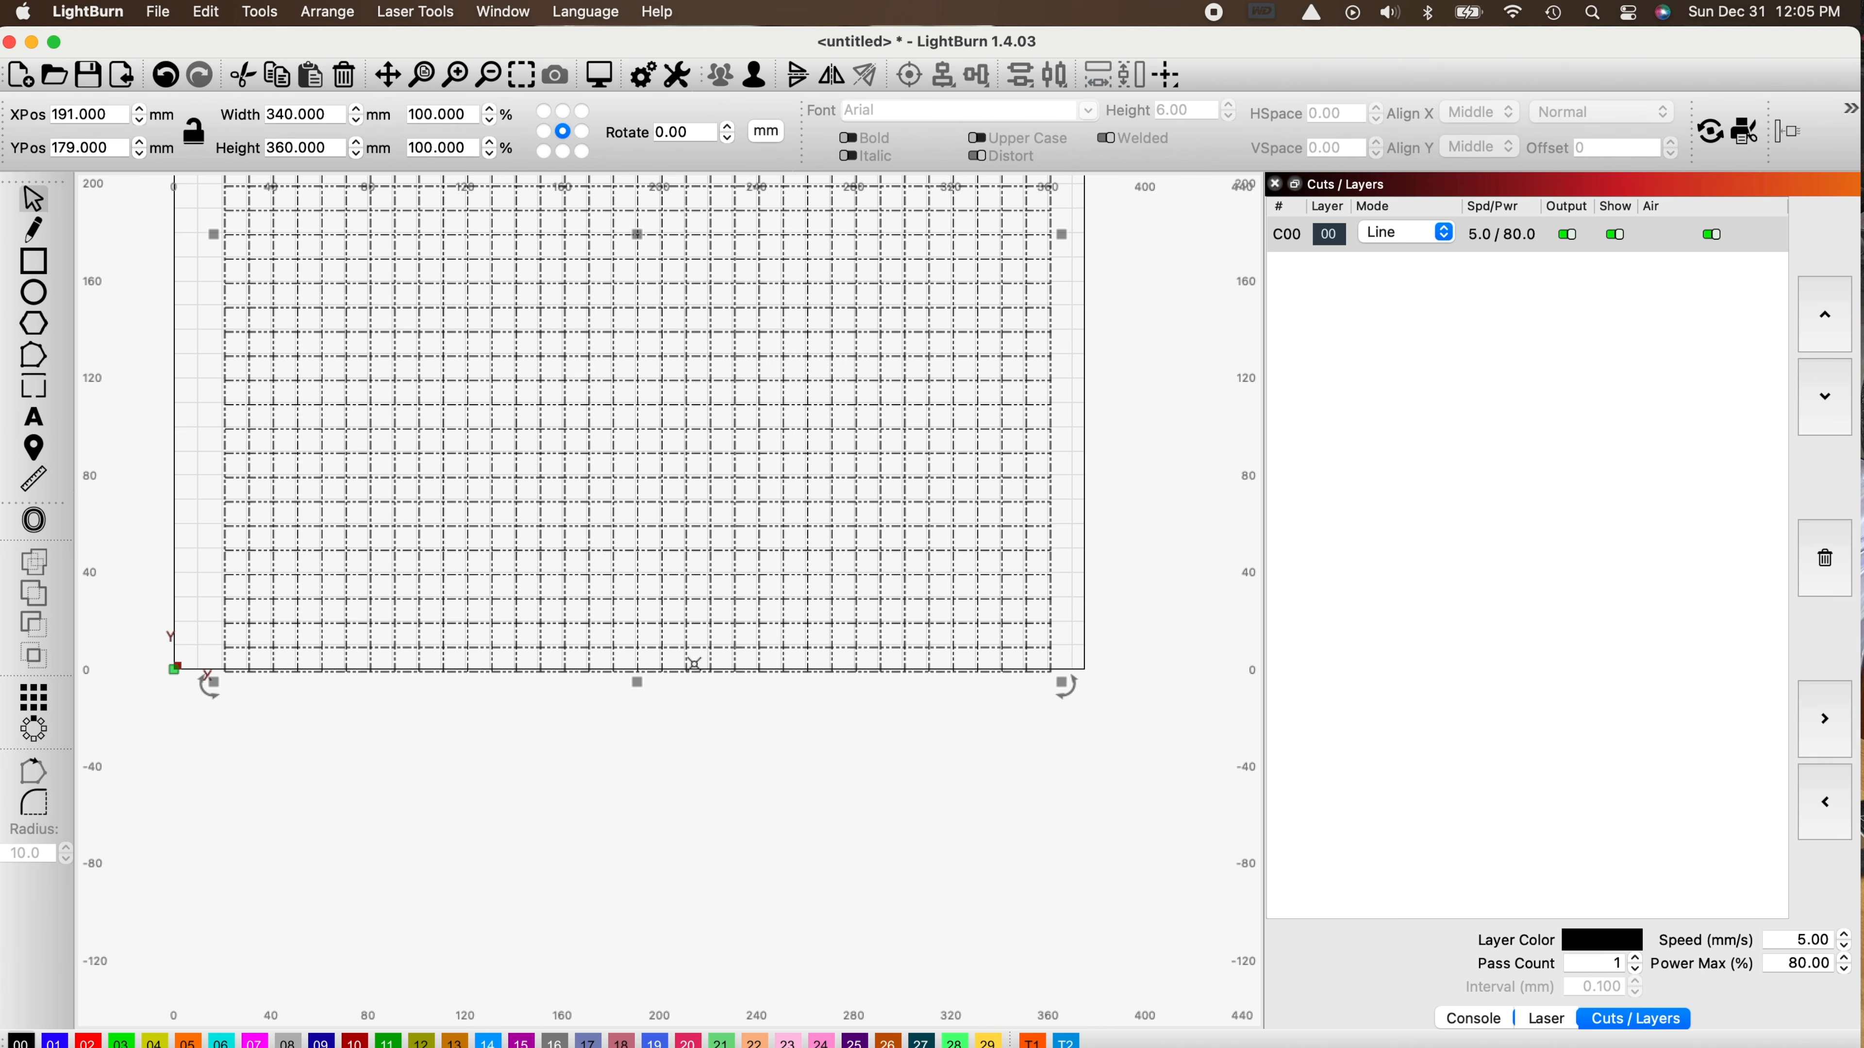
scroll(699, 672, "down", 1)
scroll(699, 661, "down", 4)
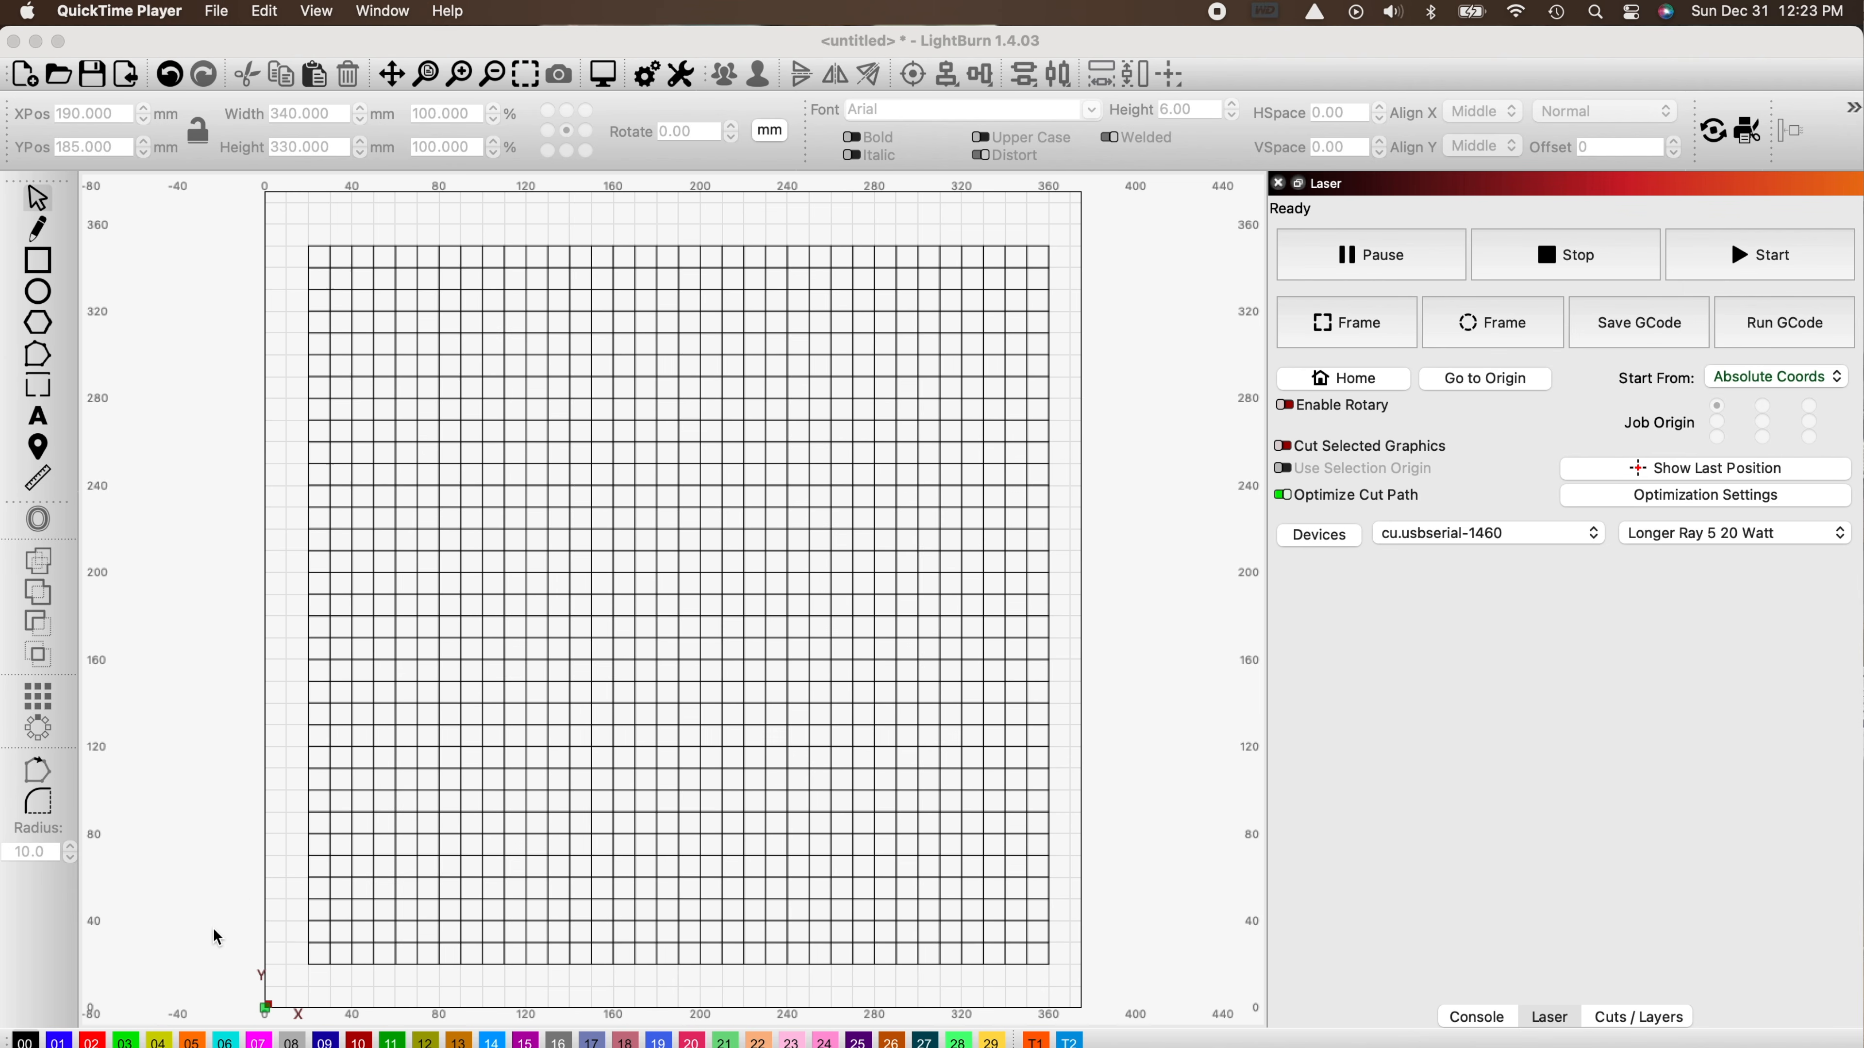
Examine the margin between the grid's lower-left corner and the work area origin, along with the lower grid edge.
scroll(271, 972, "up", 2)
scroll(291, 971, "up", 5)
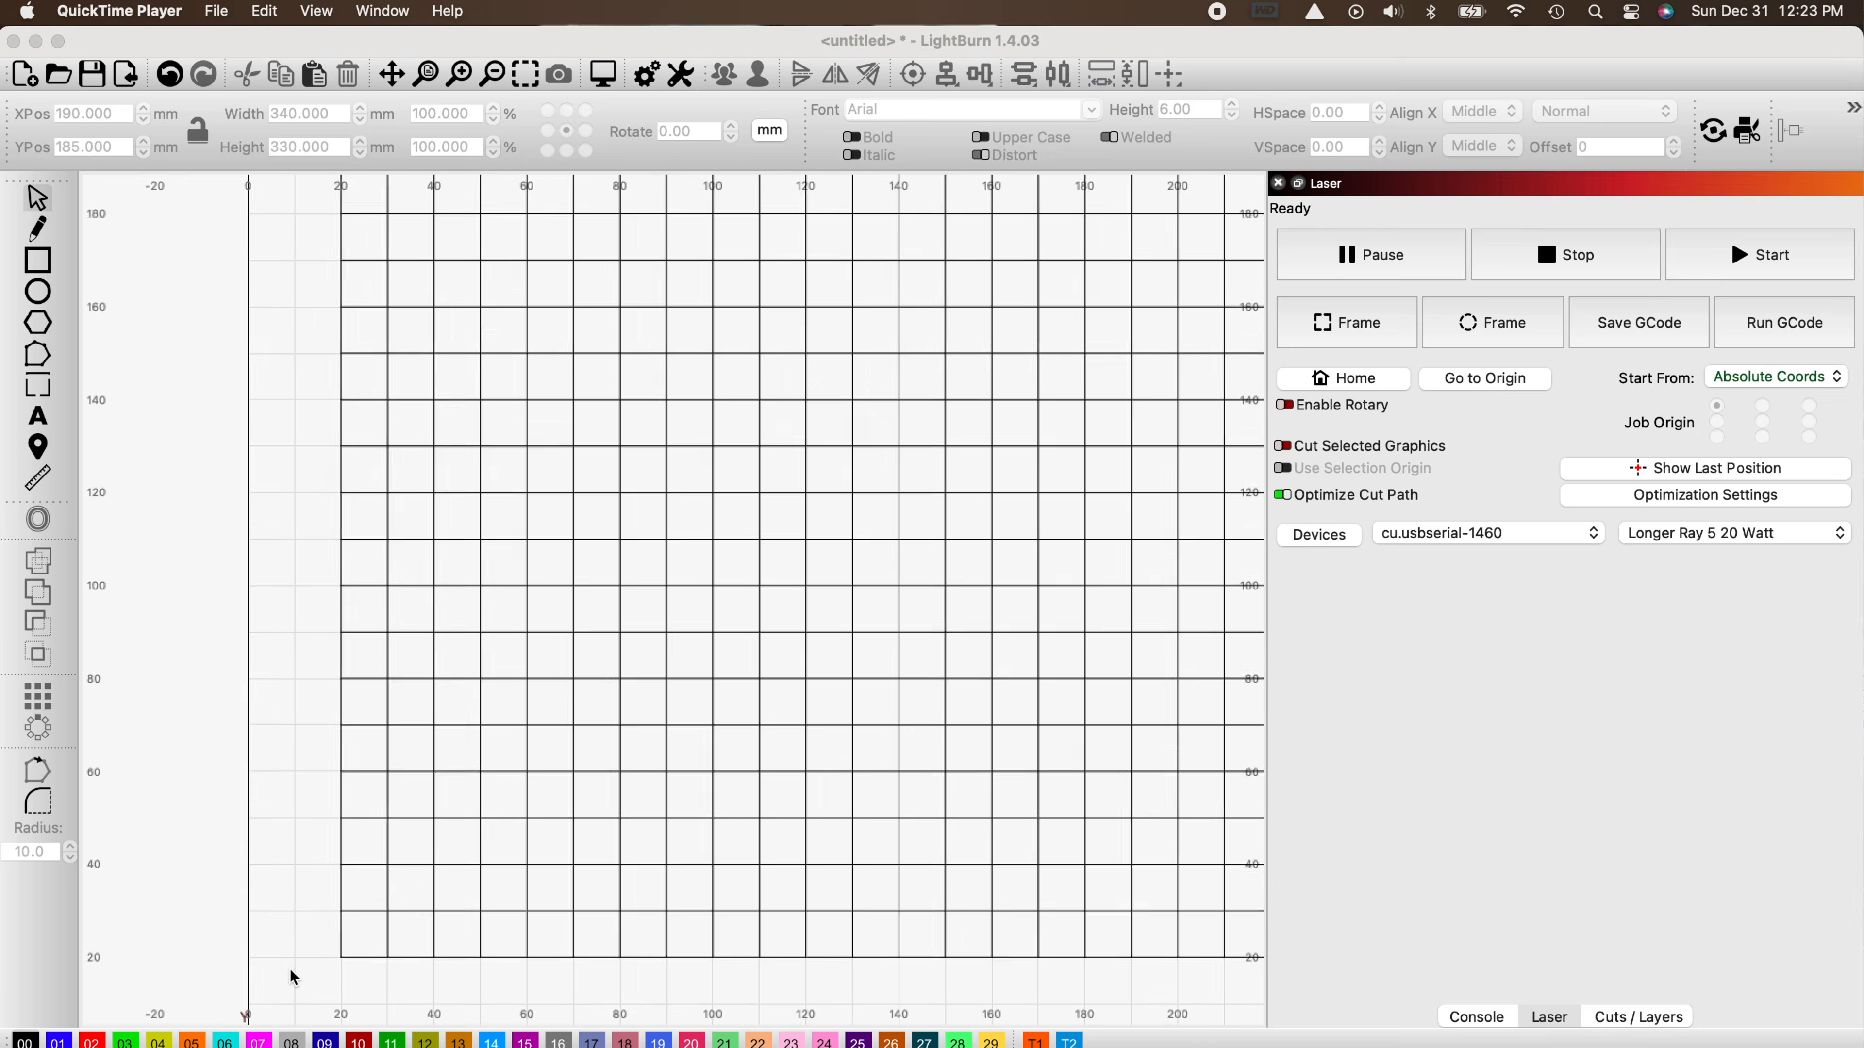
scroll(292, 972, "up", 2)
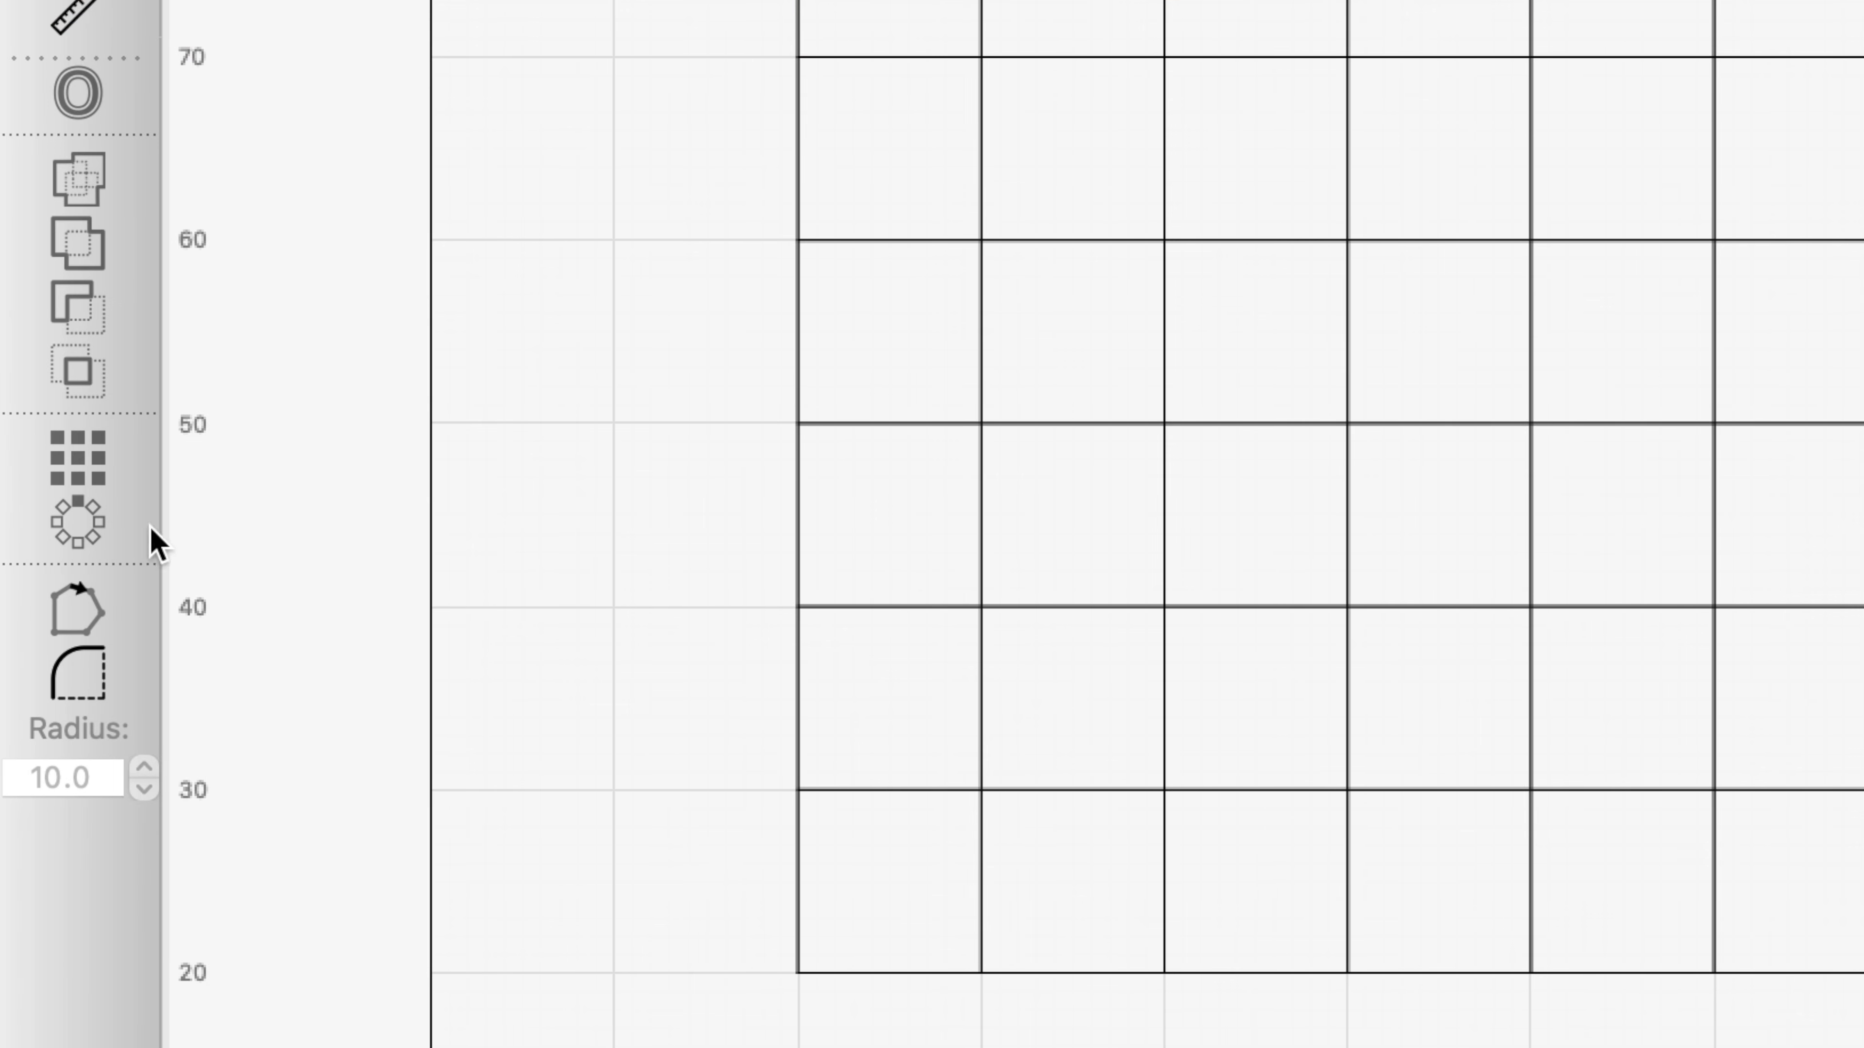
scroll(661, 6, "down", 5)
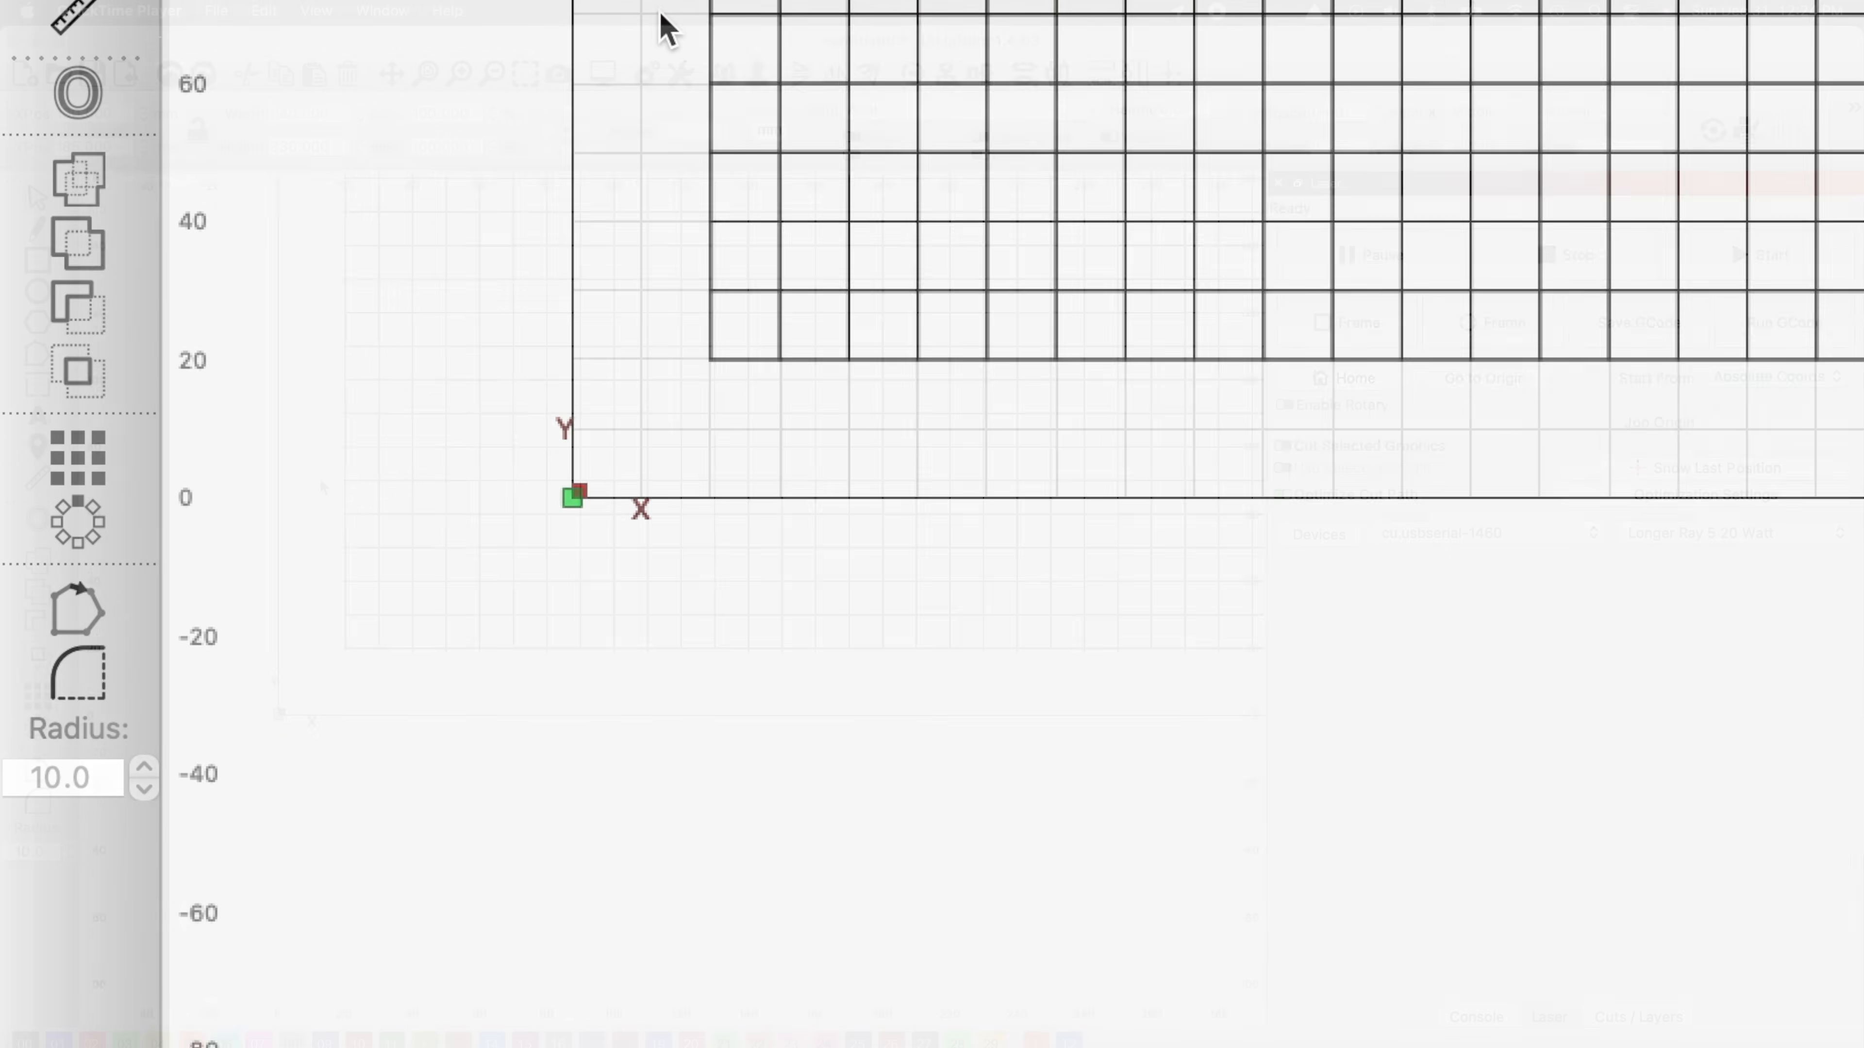
scroll(808, 418, "down", 3)
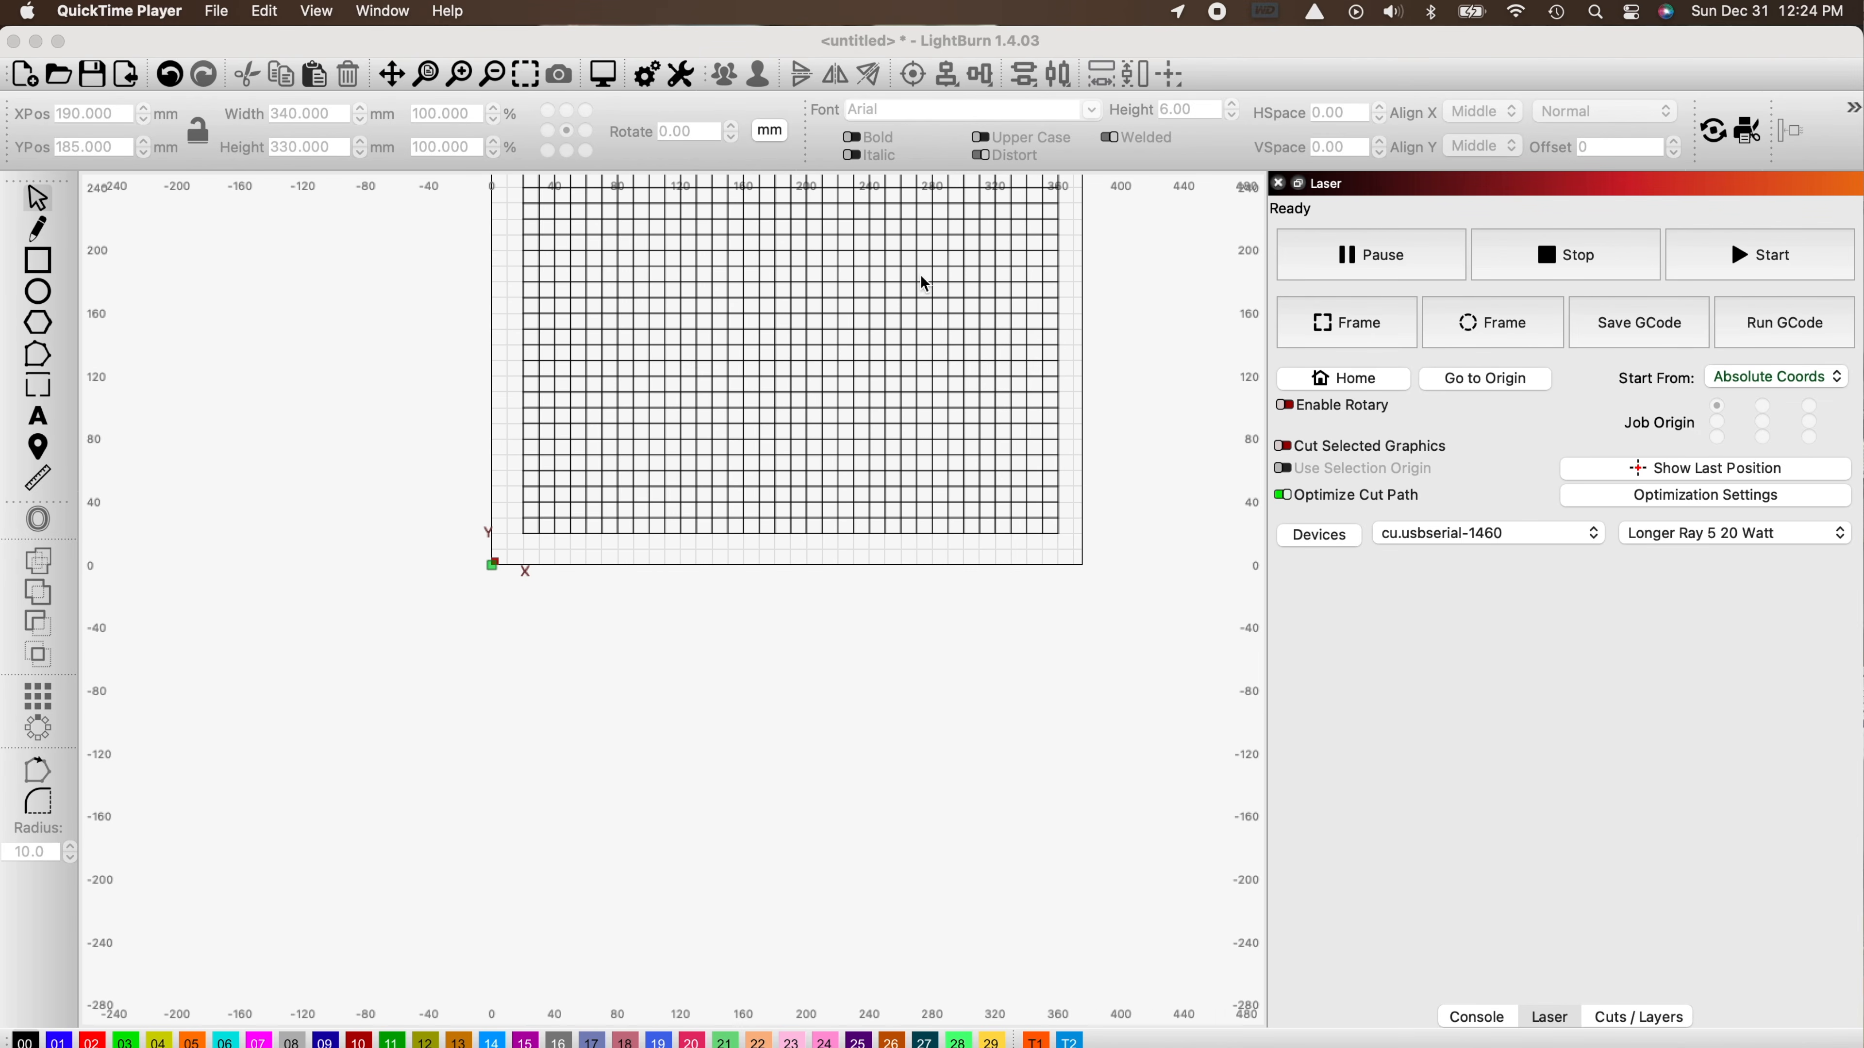
scroll(886, 217, "up", 4)
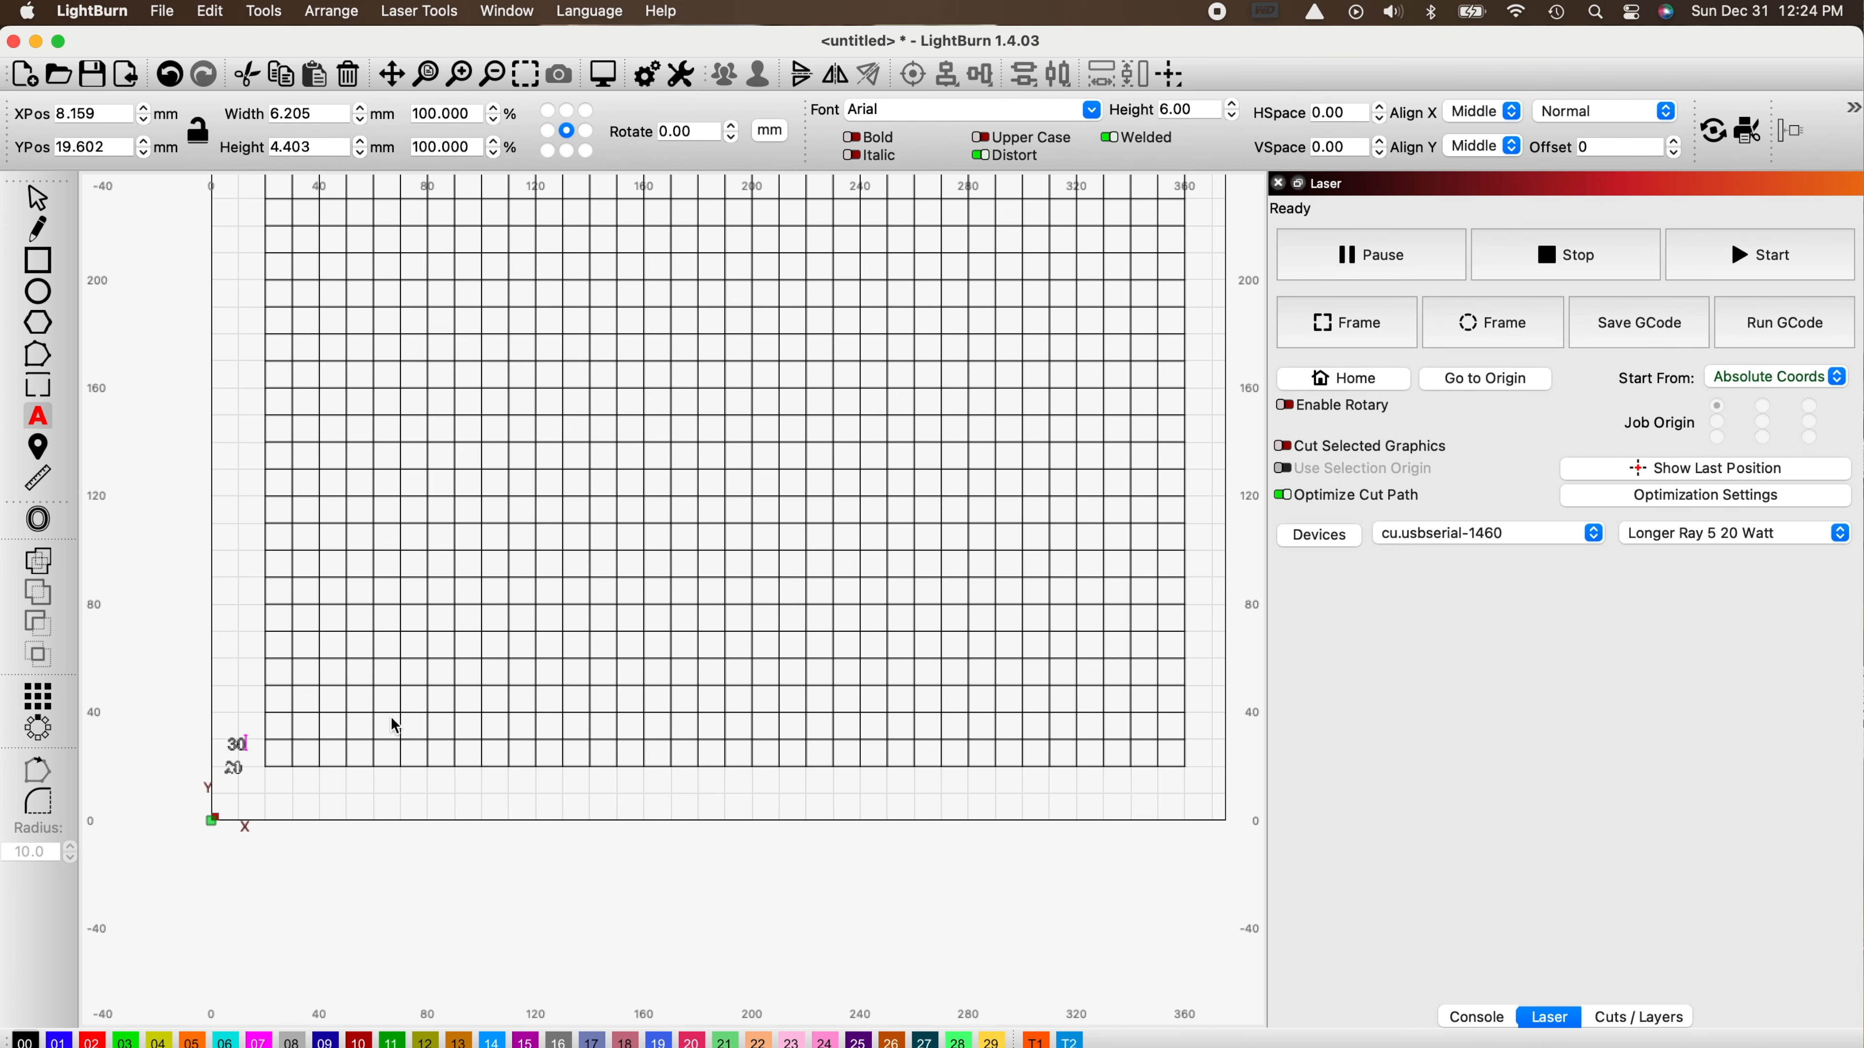
scroll(397, 726, "down", 1)
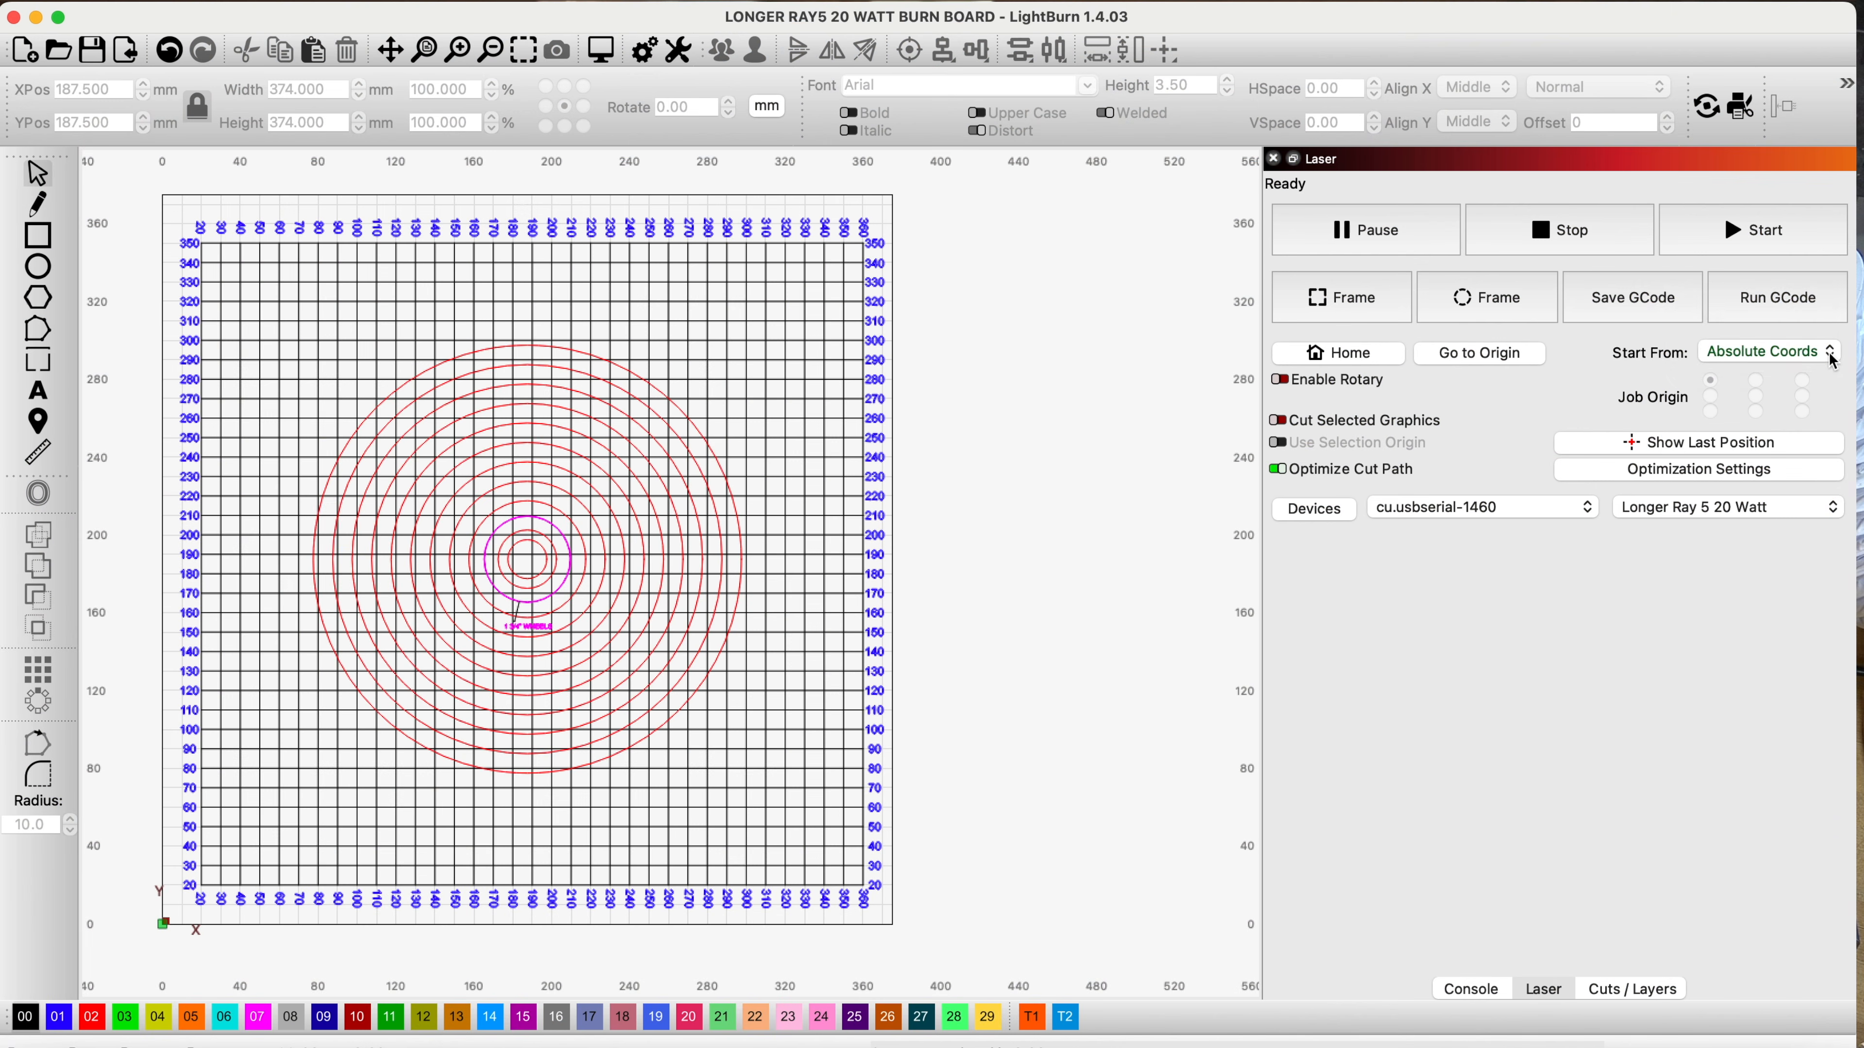
Switch the job's start reference to Current Position and return it to Absolute Coords.
left_click(1761, 352)
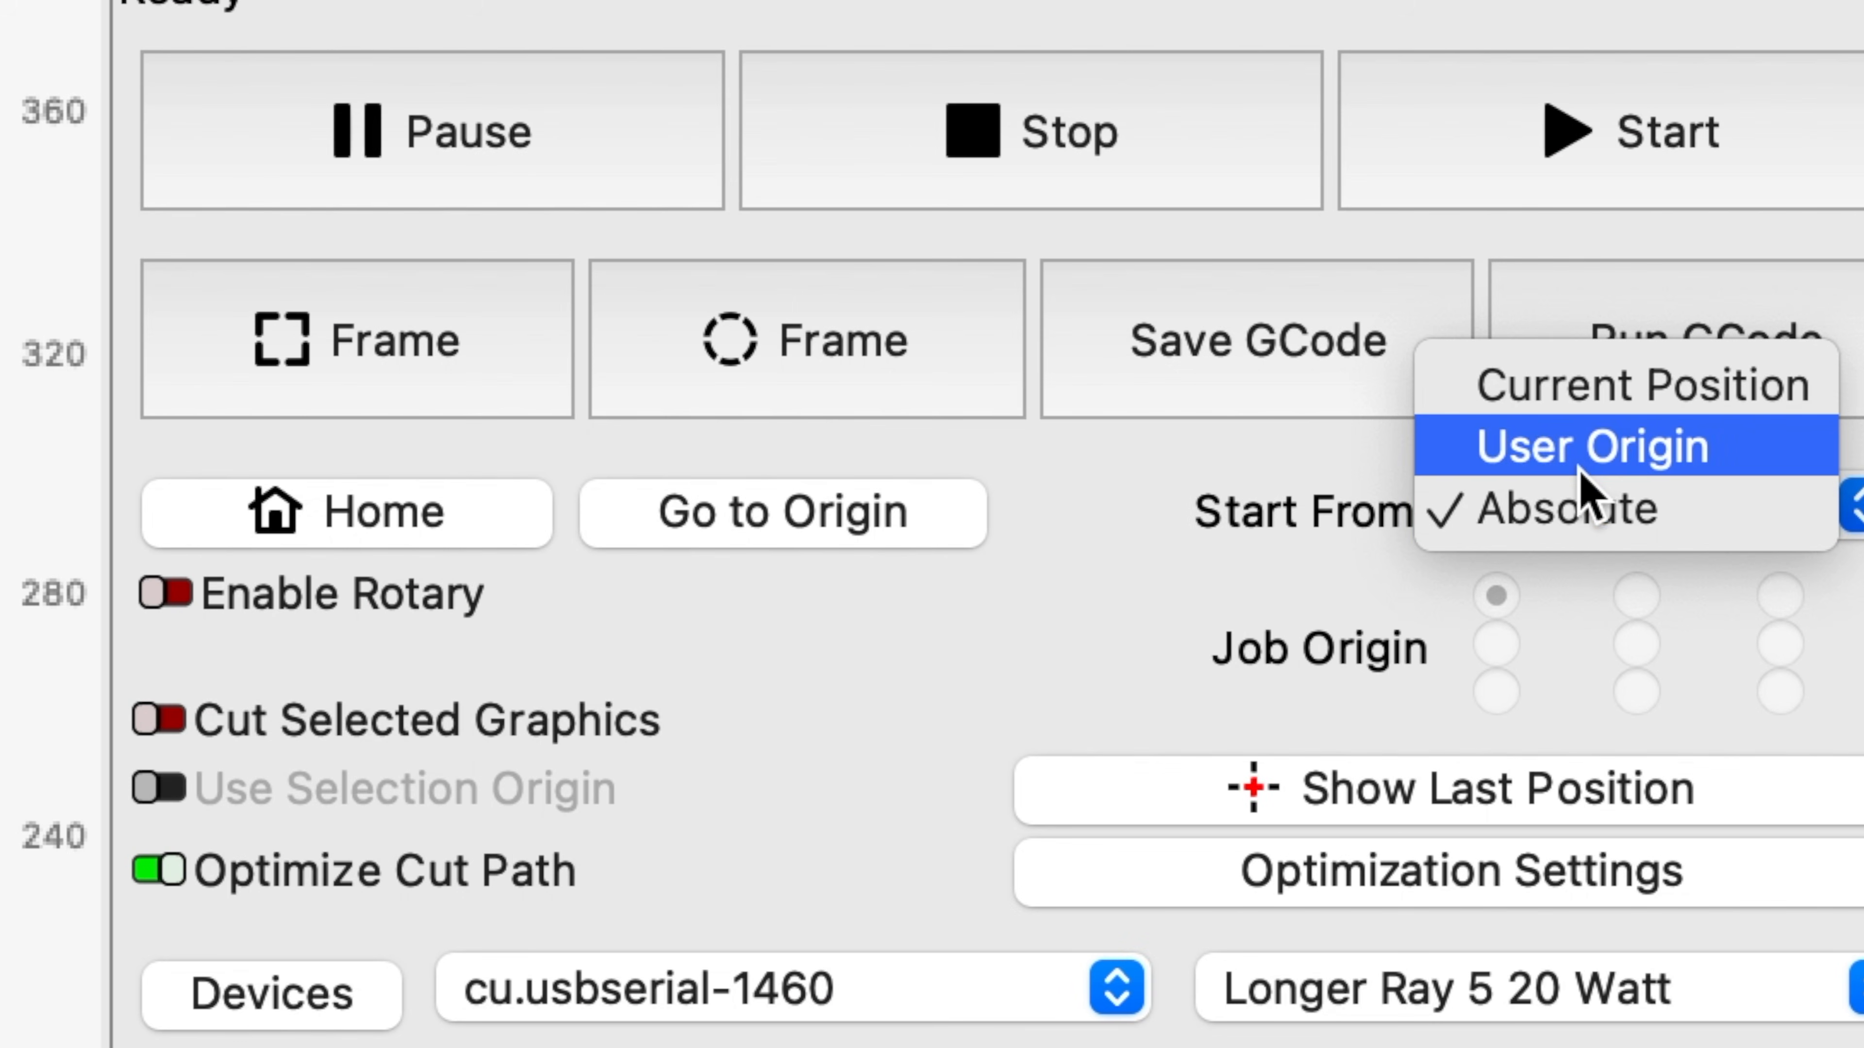
left_click(1585, 385)
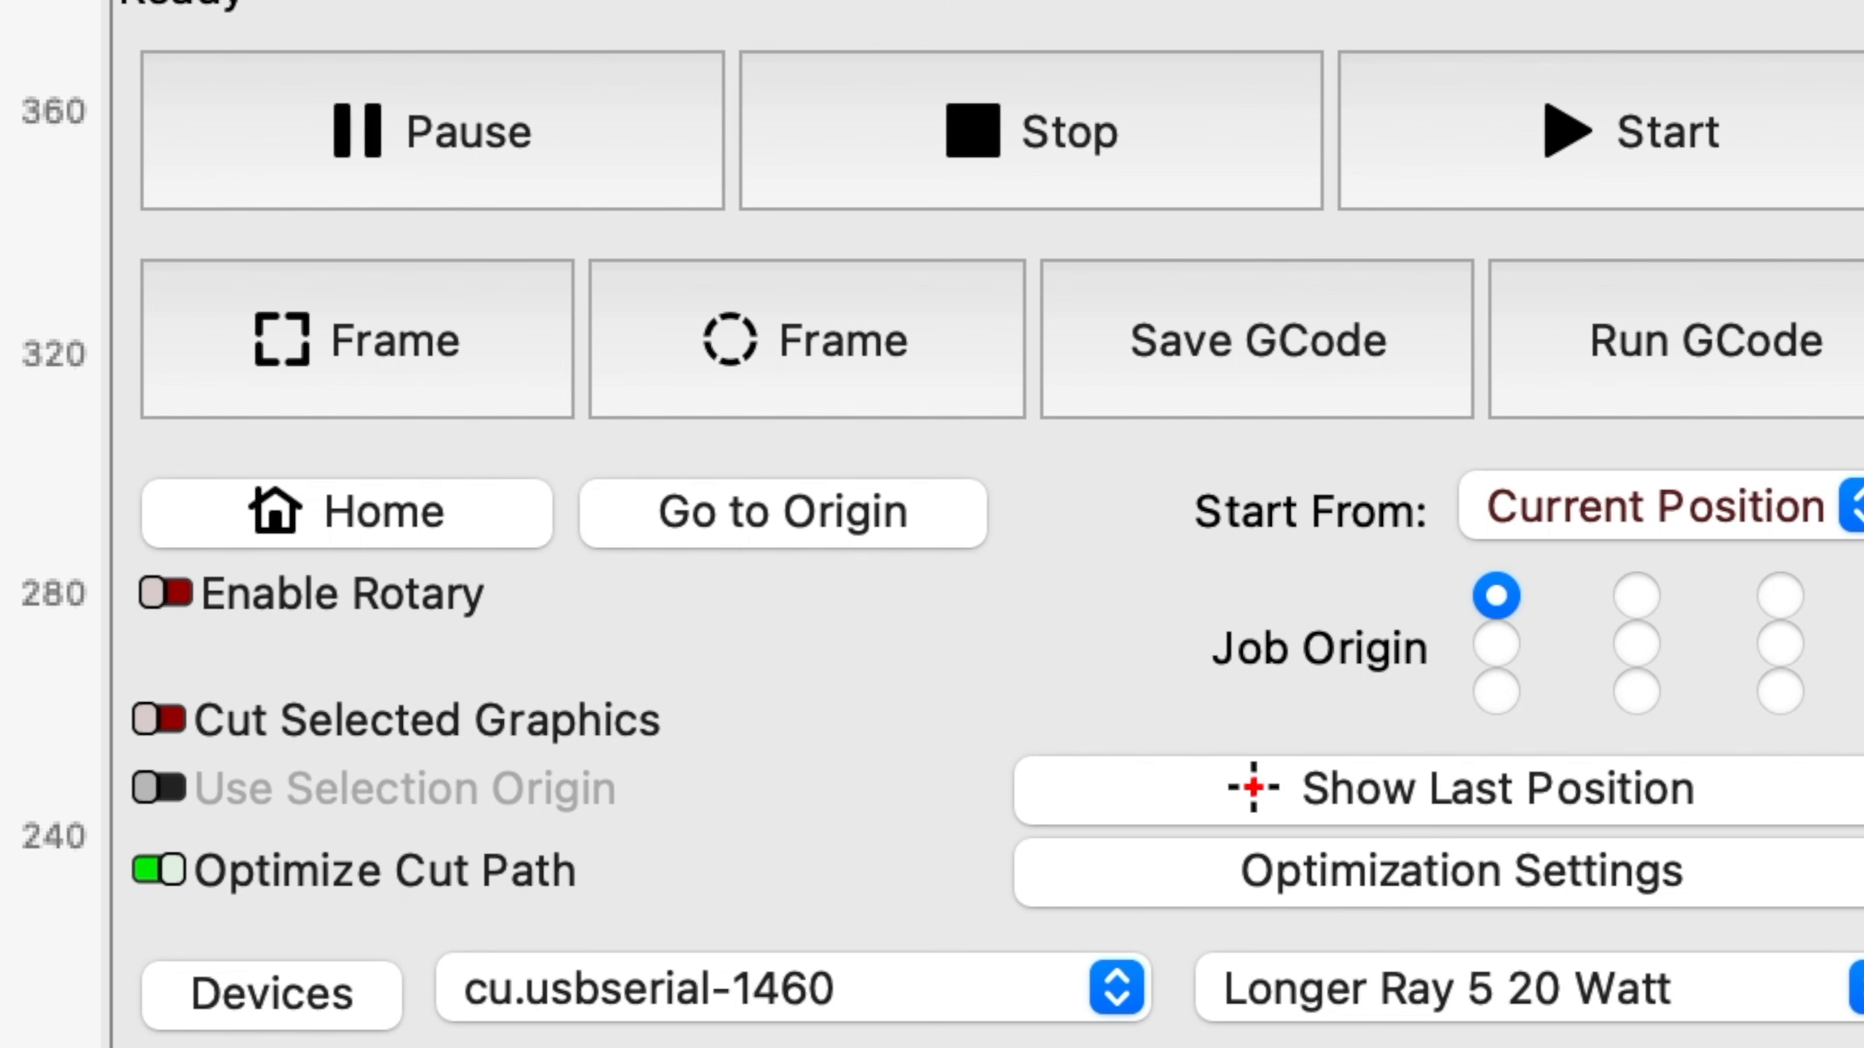
left_click(1856, 509)
left_click(1655, 633)
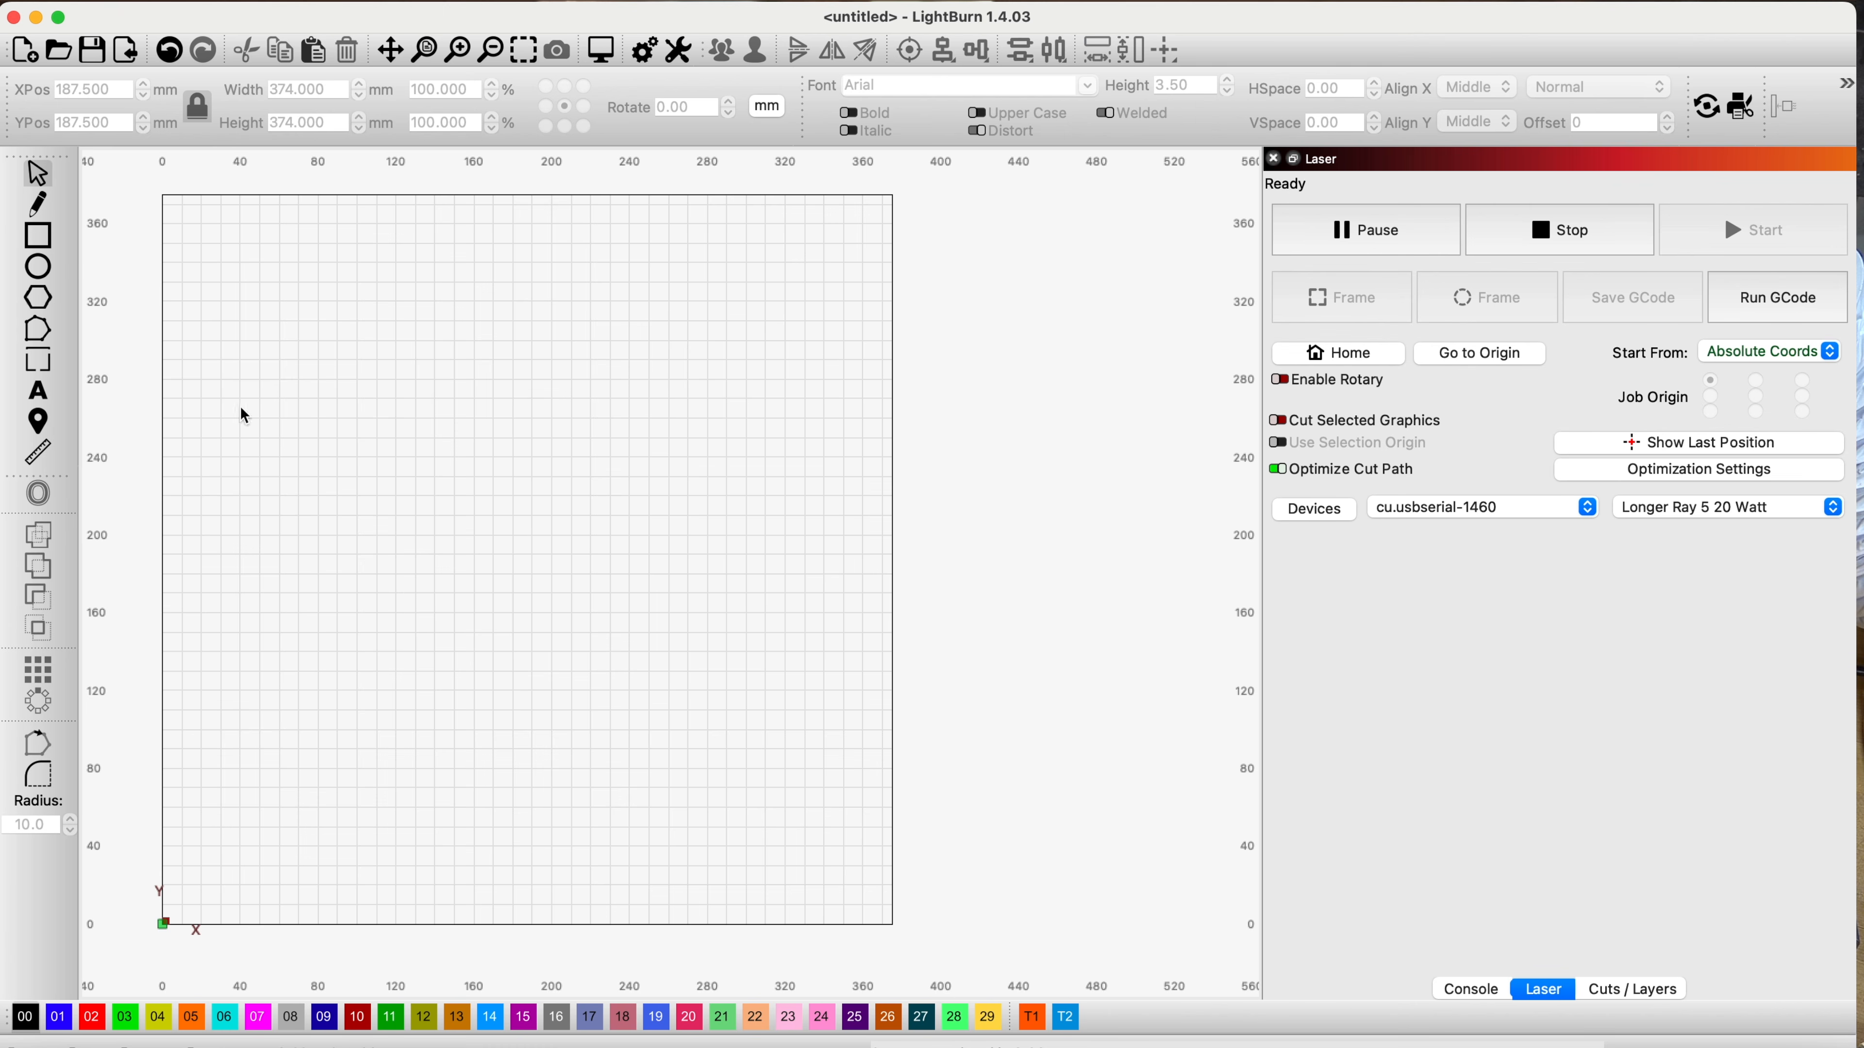
Draw a rectangle about 83 by 29 mm in the upper part of the empty work area and set its height to 20 mm.
left_click(53, 244)
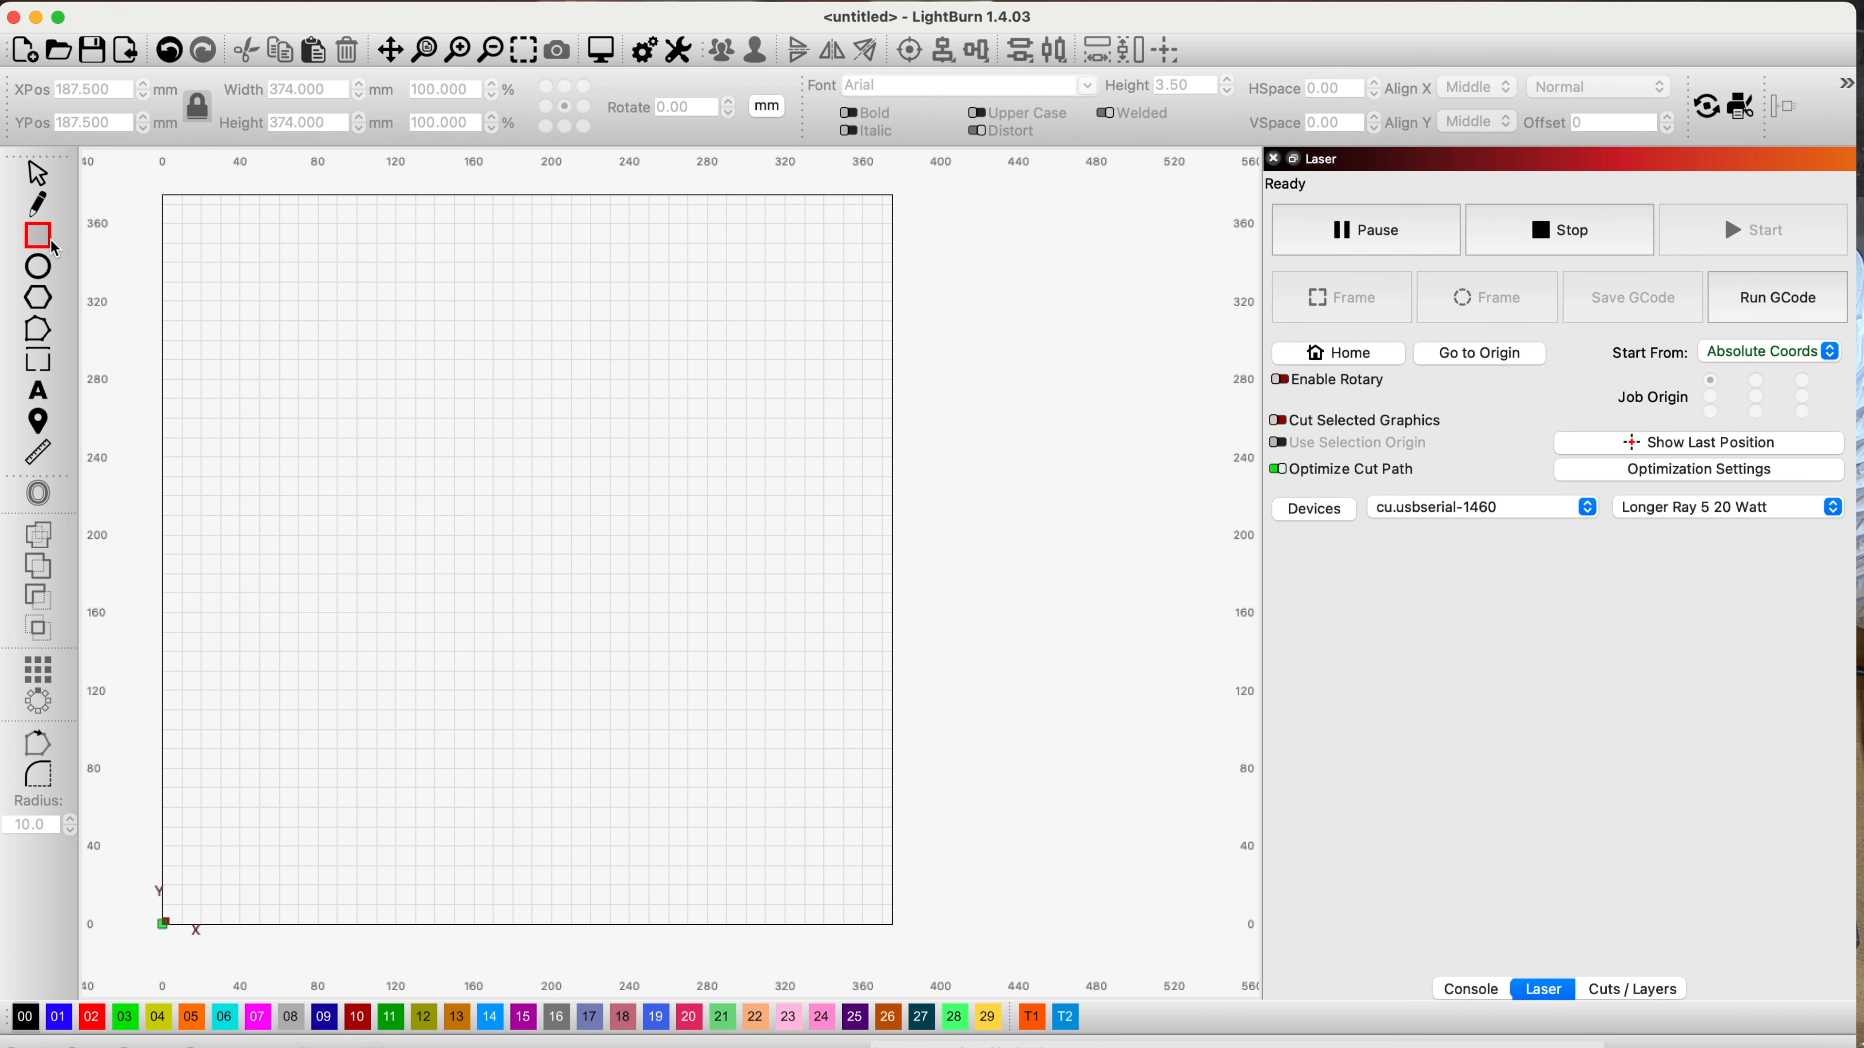
left_click_drag(389, 478, 549, 480)
left_click_drag(331, 125, 245, 122)
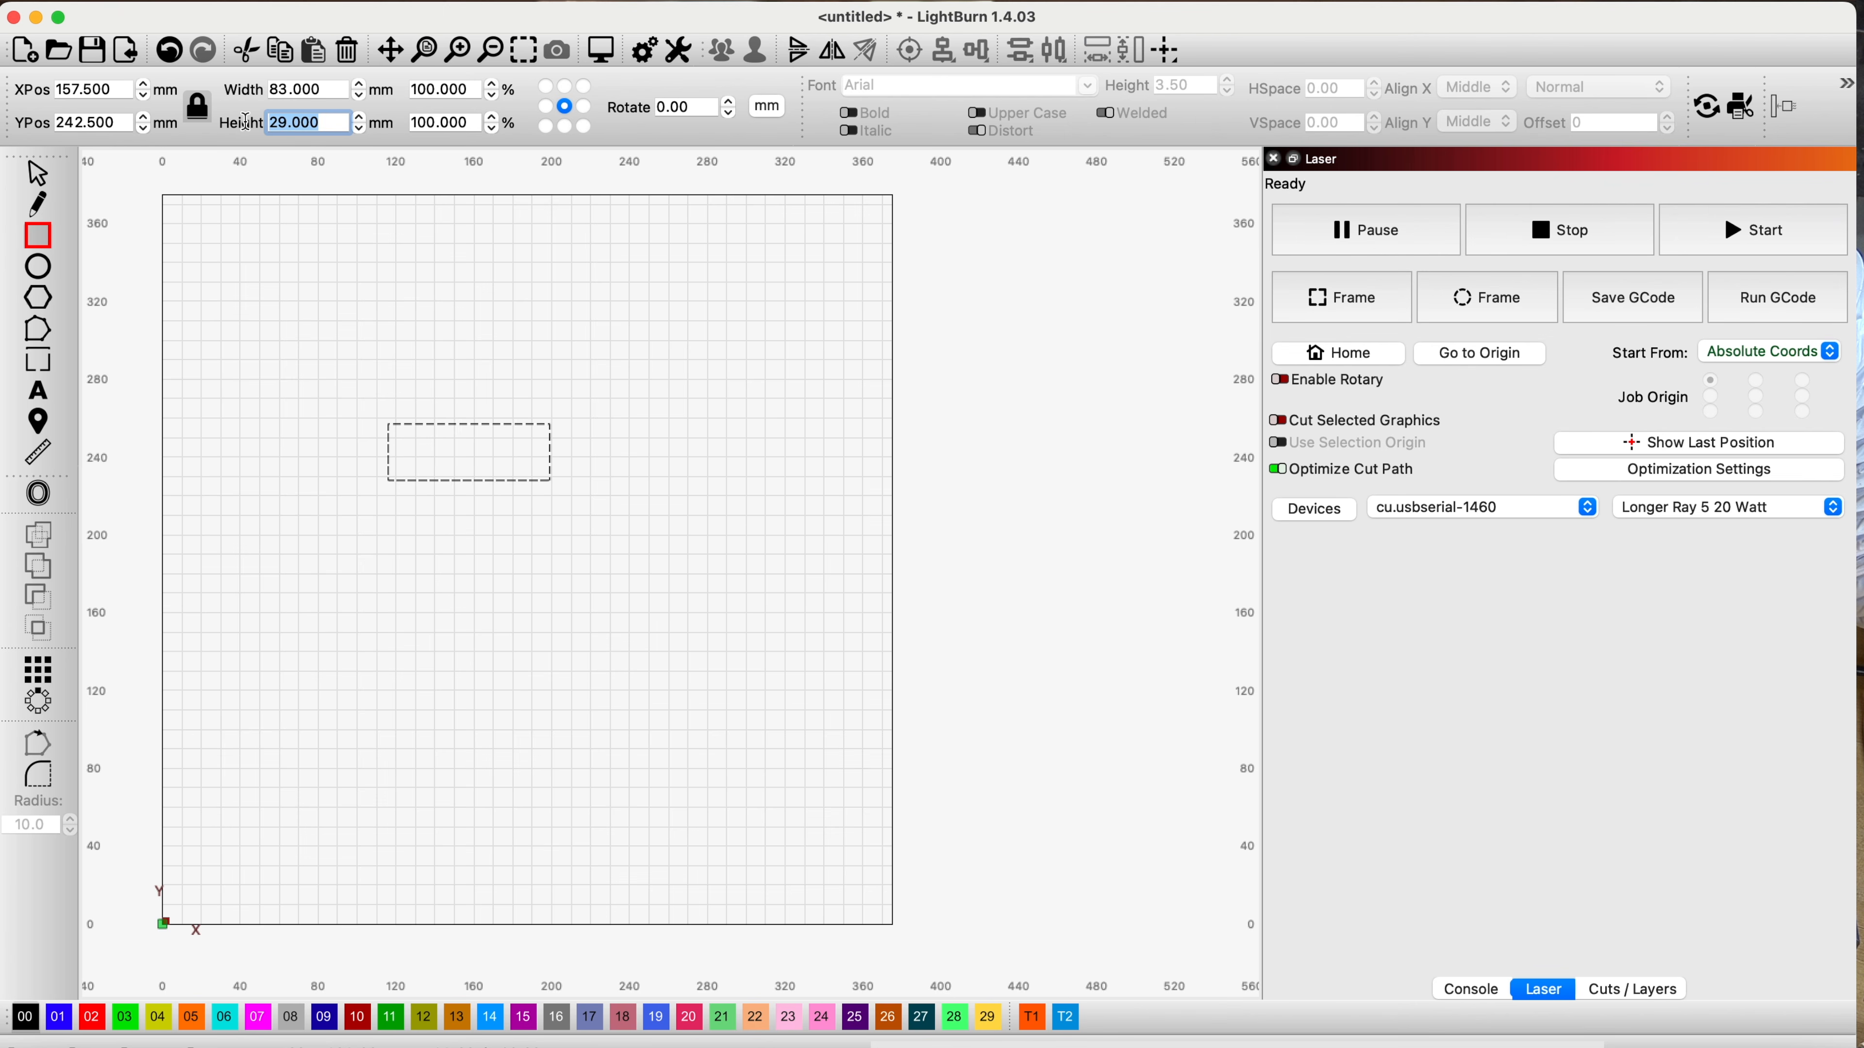
type("2")
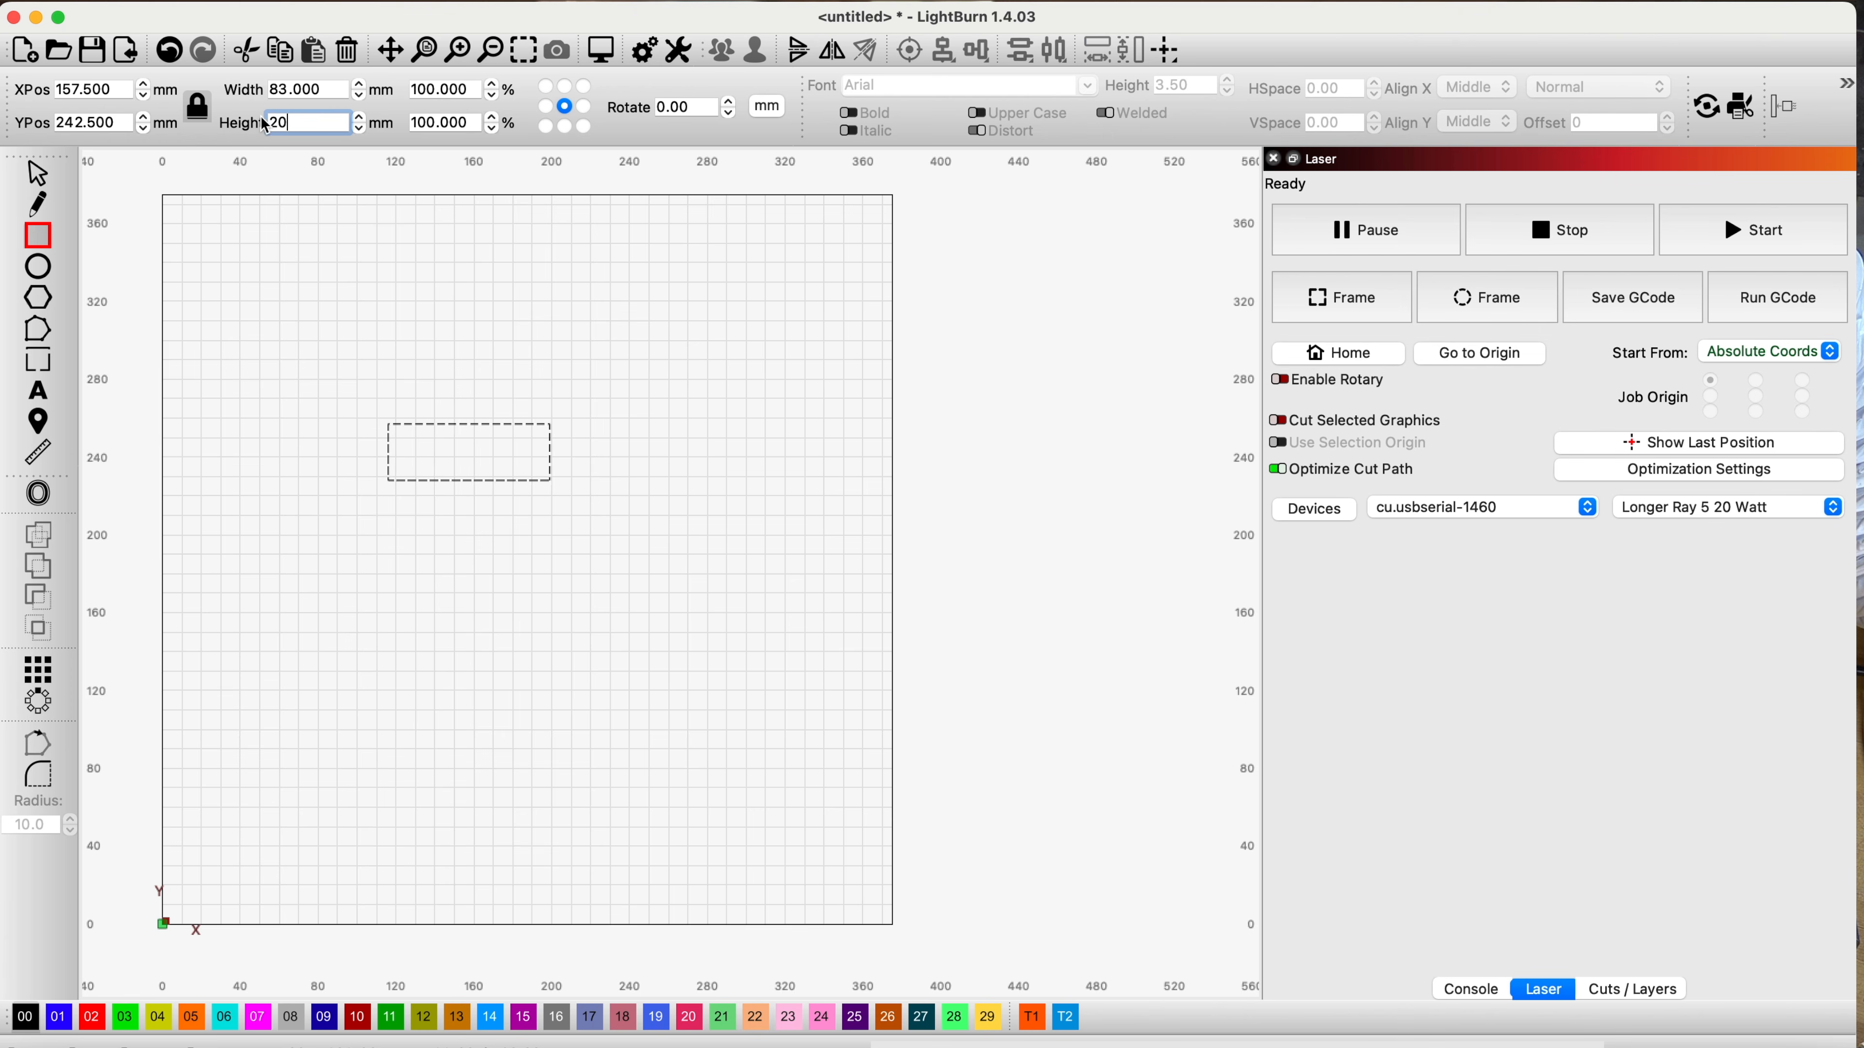
type("0")
Unlock the rectangle's aspect ratio, set its width to 40 mm and return to the Select tool.
left_click_drag(324, 91, 240, 86)
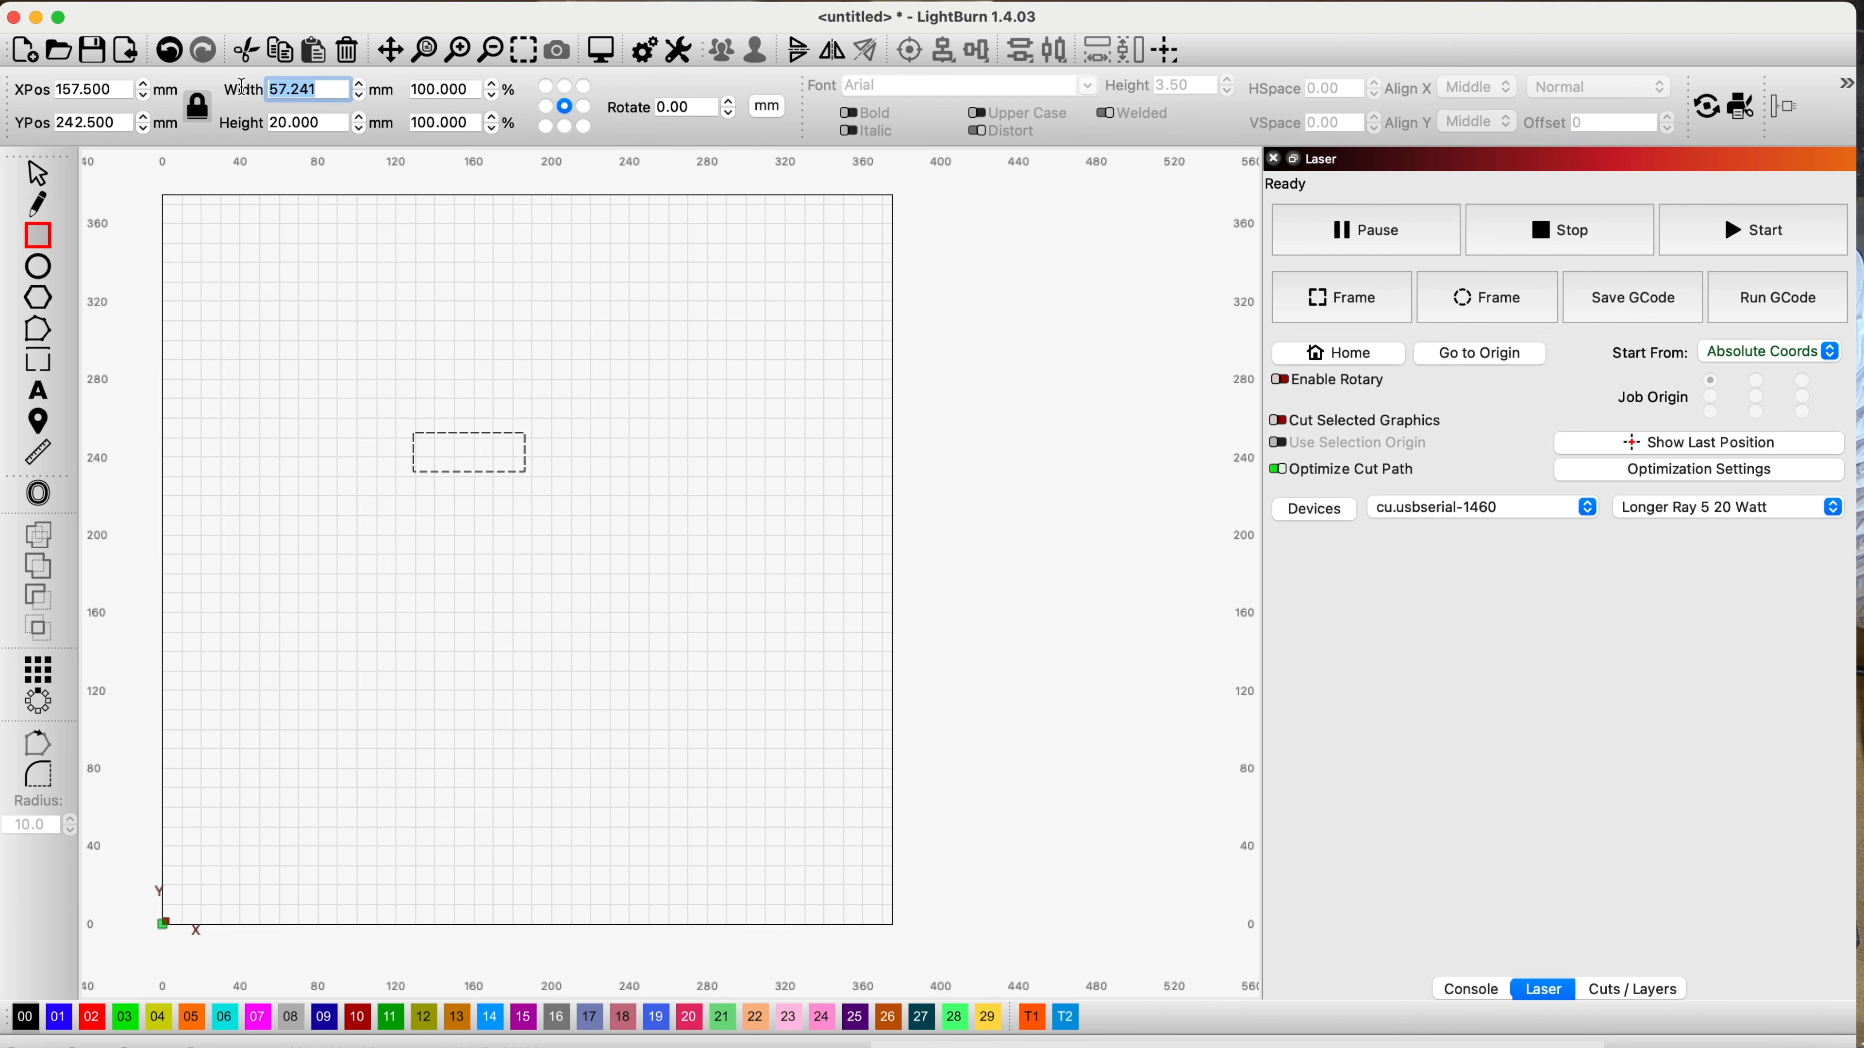
left_click(198, 107)
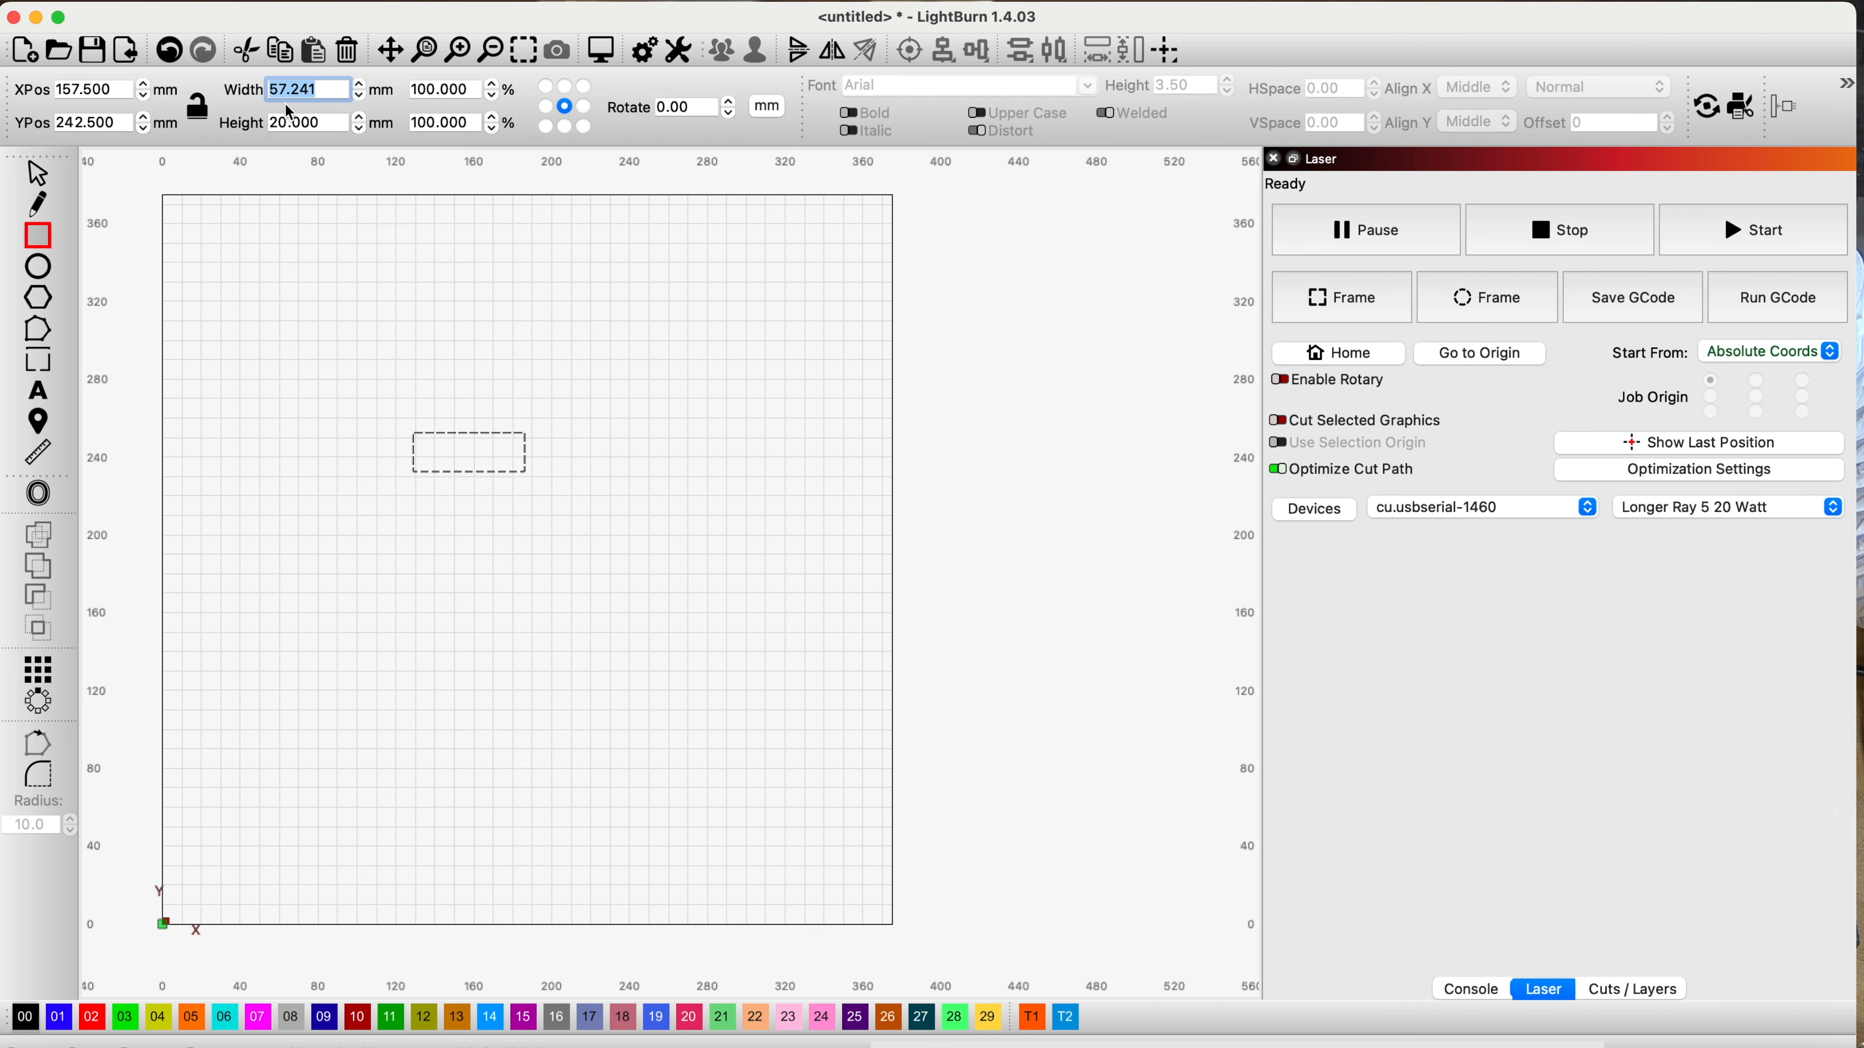
type("40")
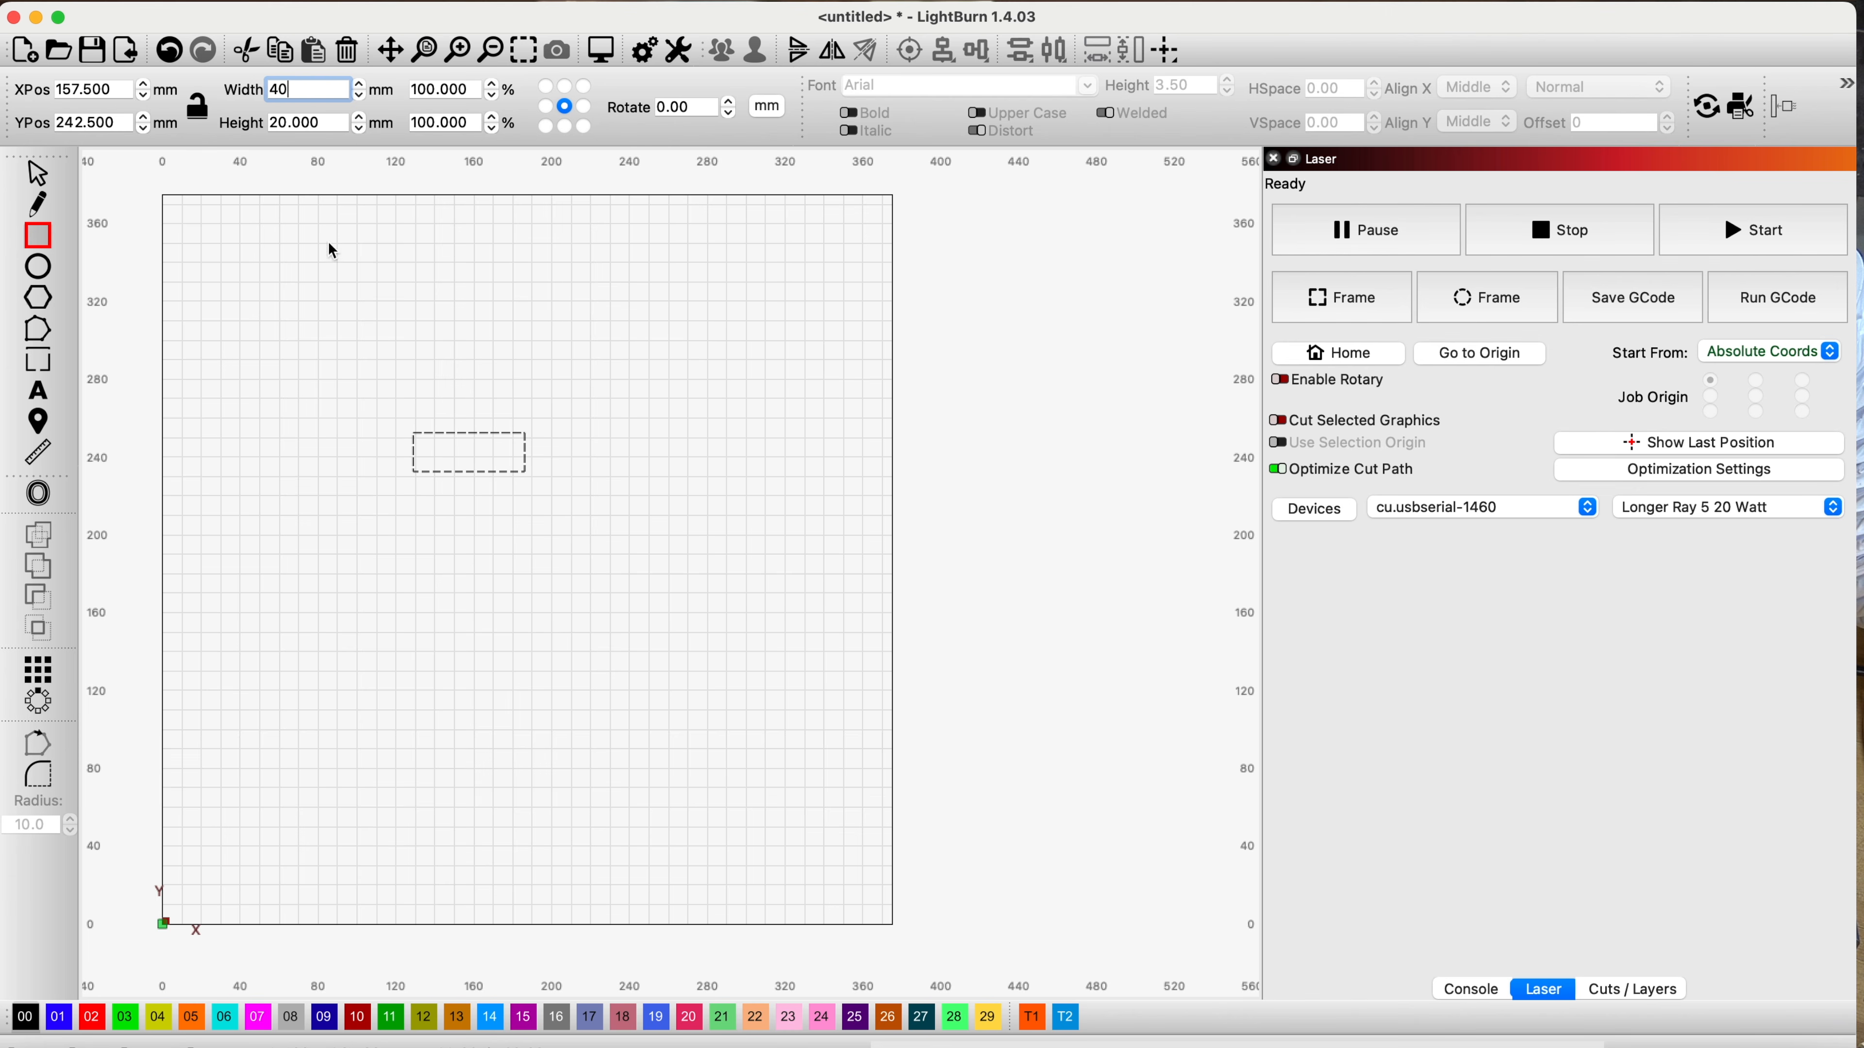
key("Return")
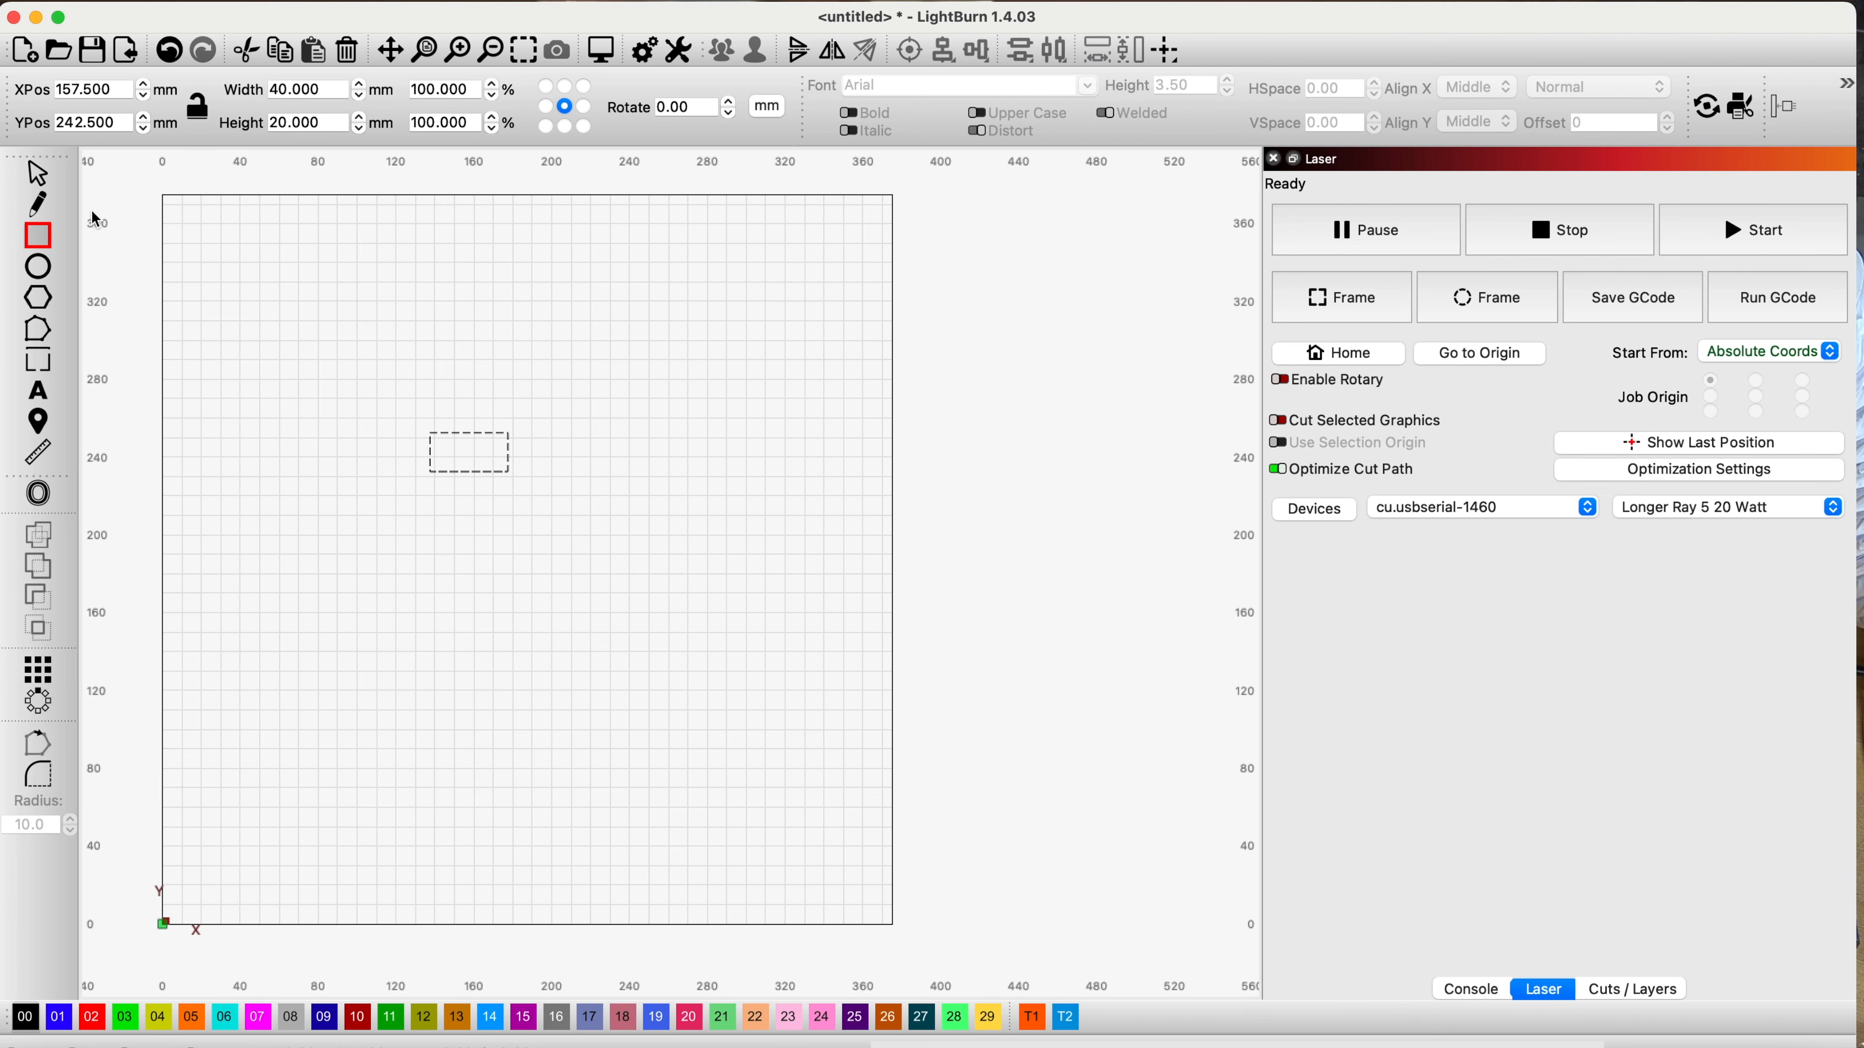
left_click(52, 178)
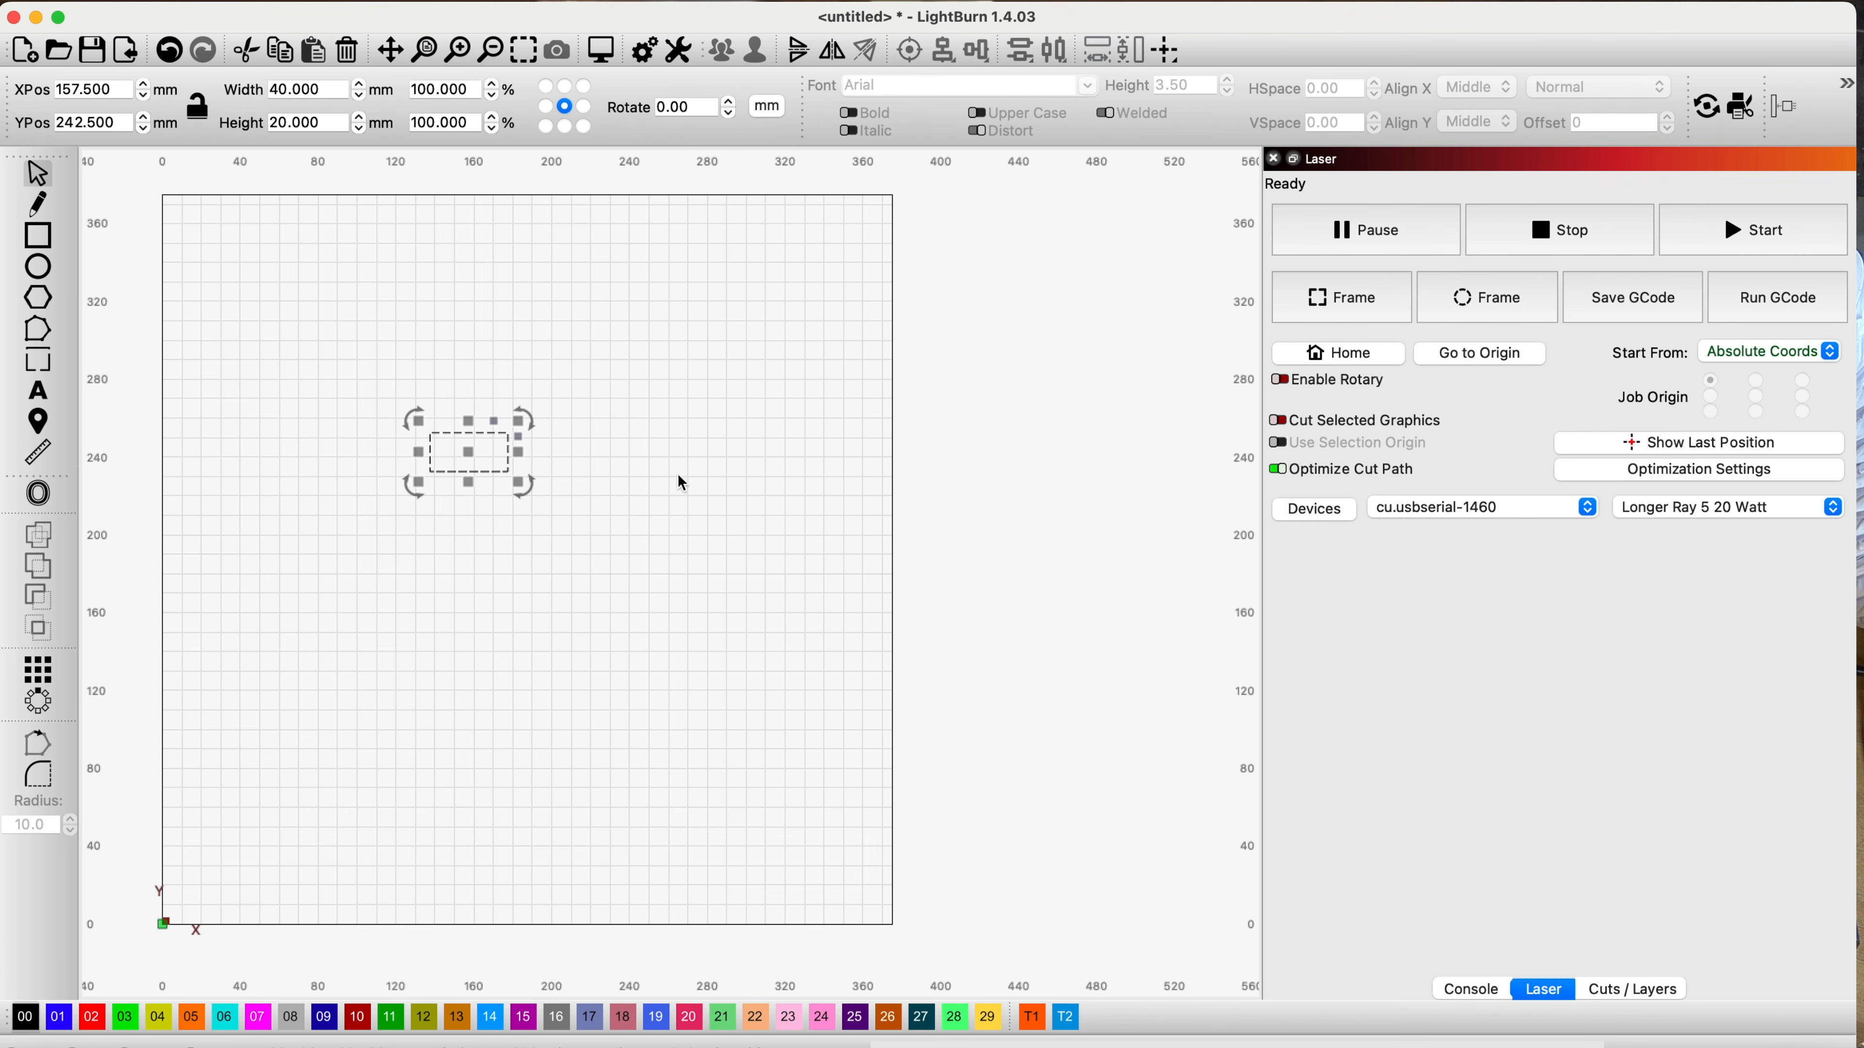
Review the cut settings of the rectangle's layer C00, accept them and deselect the rectangle.
left_click(1623, 990)
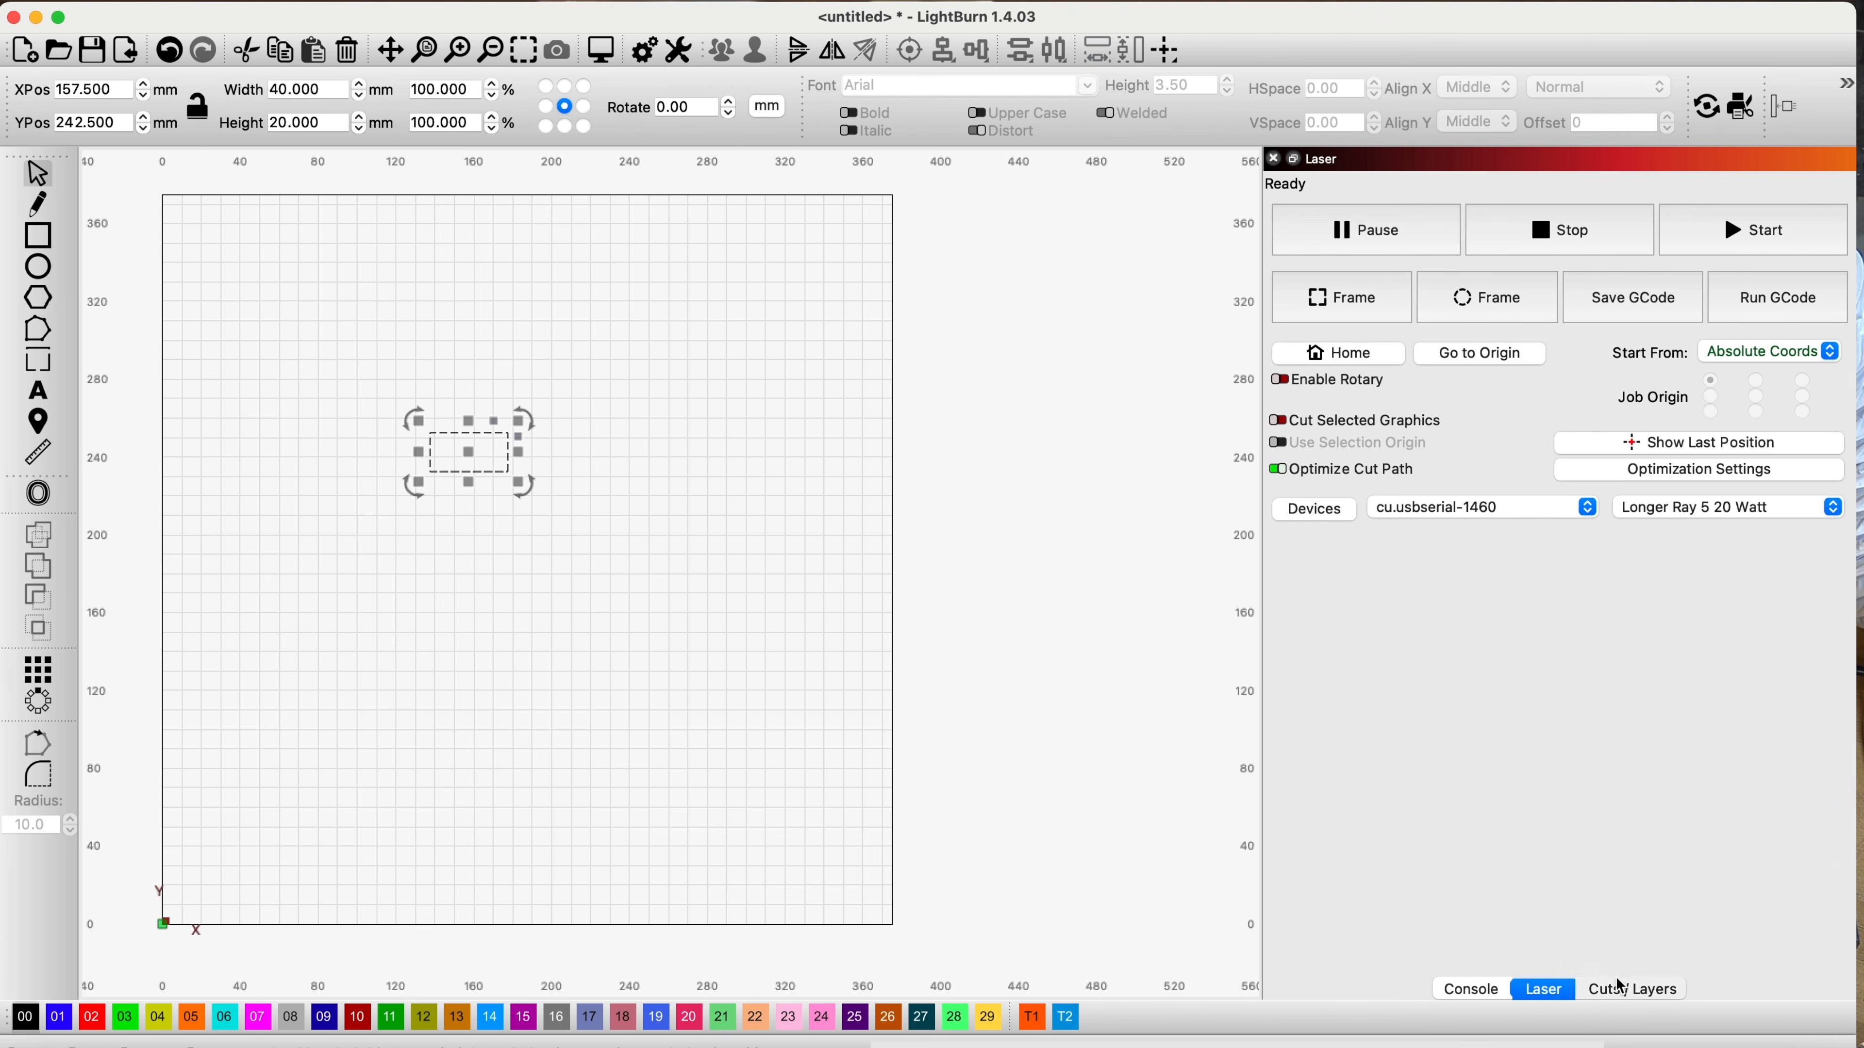
double_click(1470, 215)
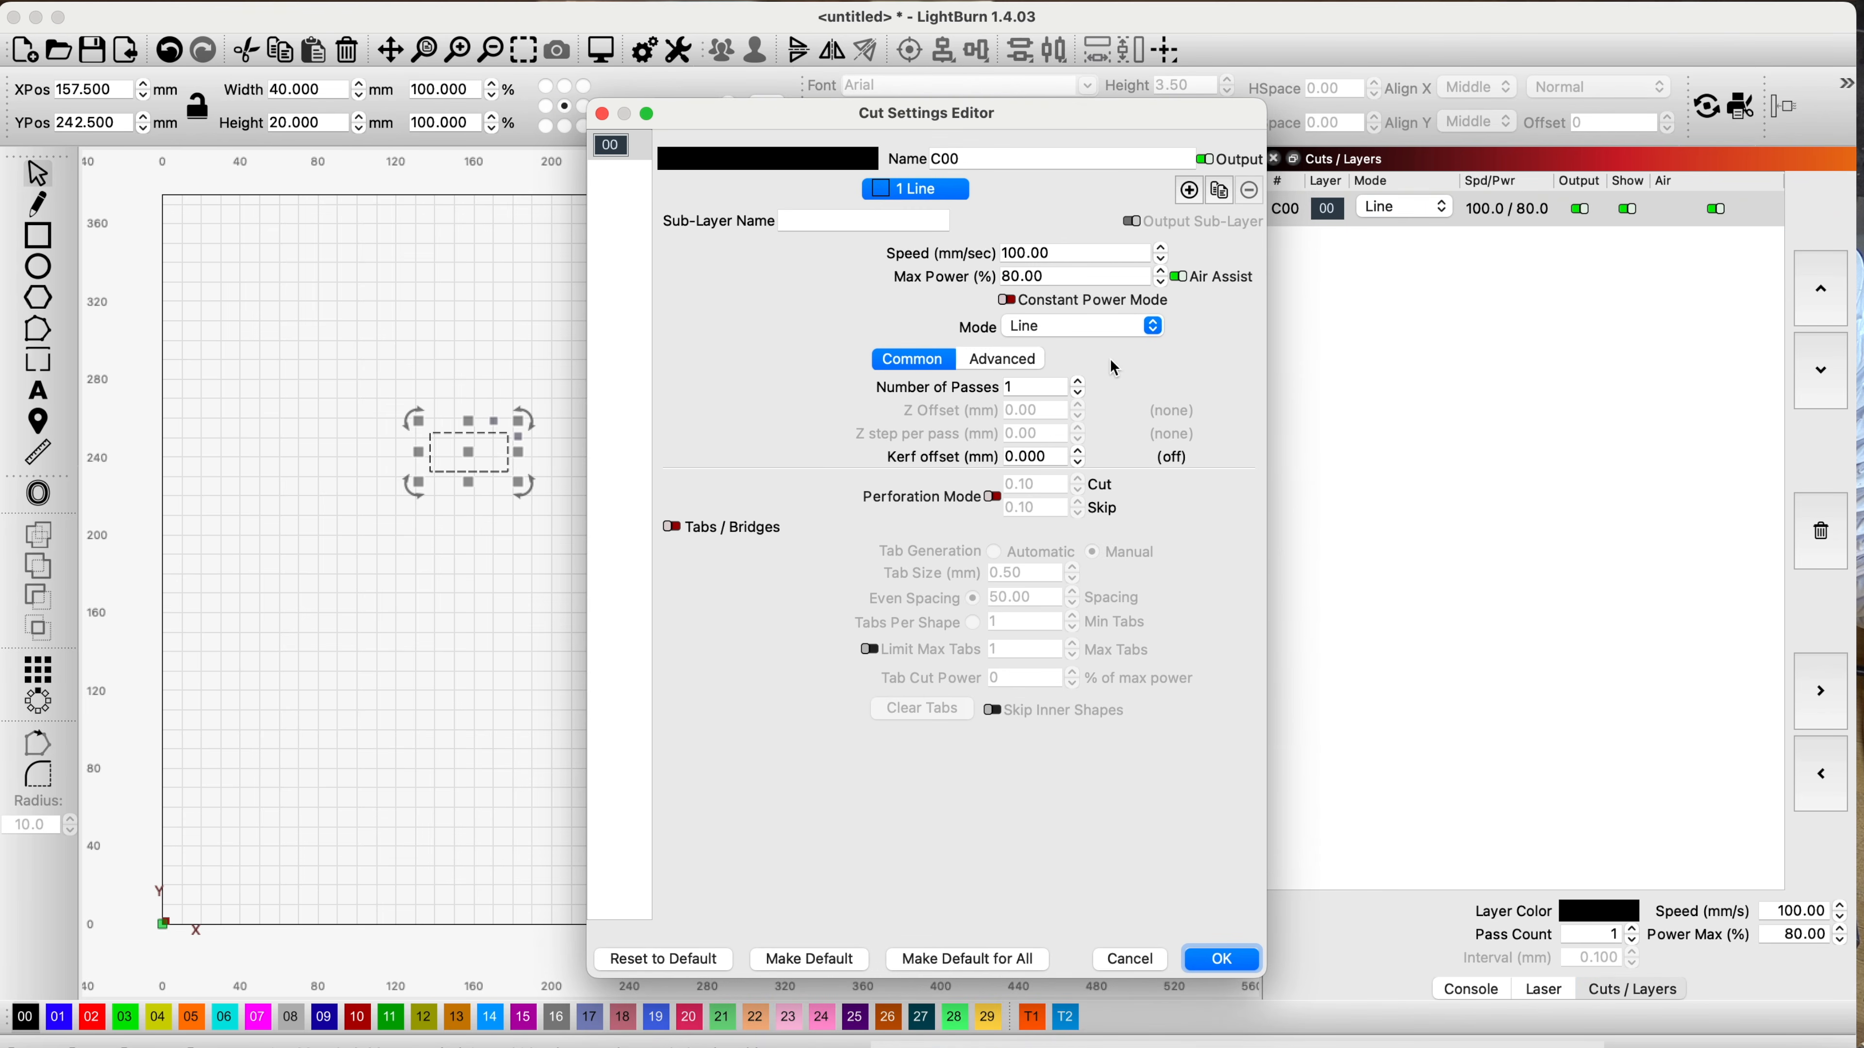
left_click(1221, 958)
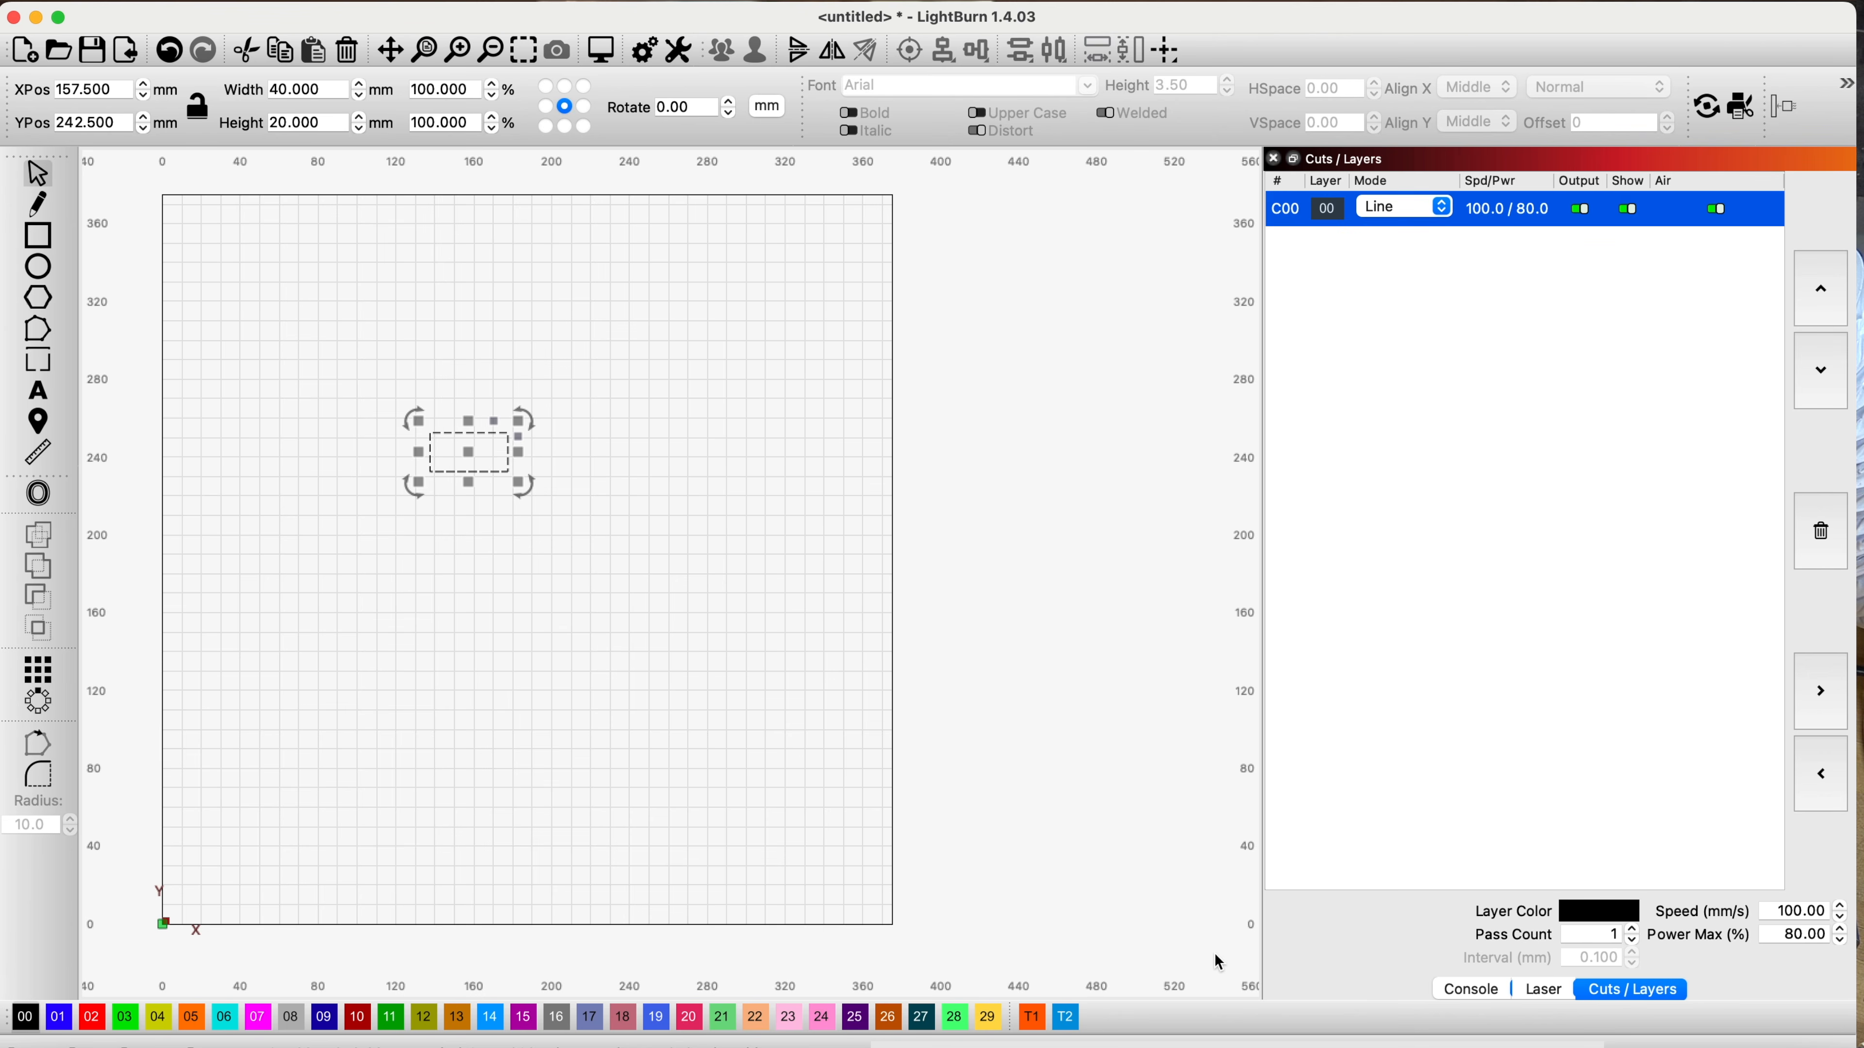
left_click(682, 547)
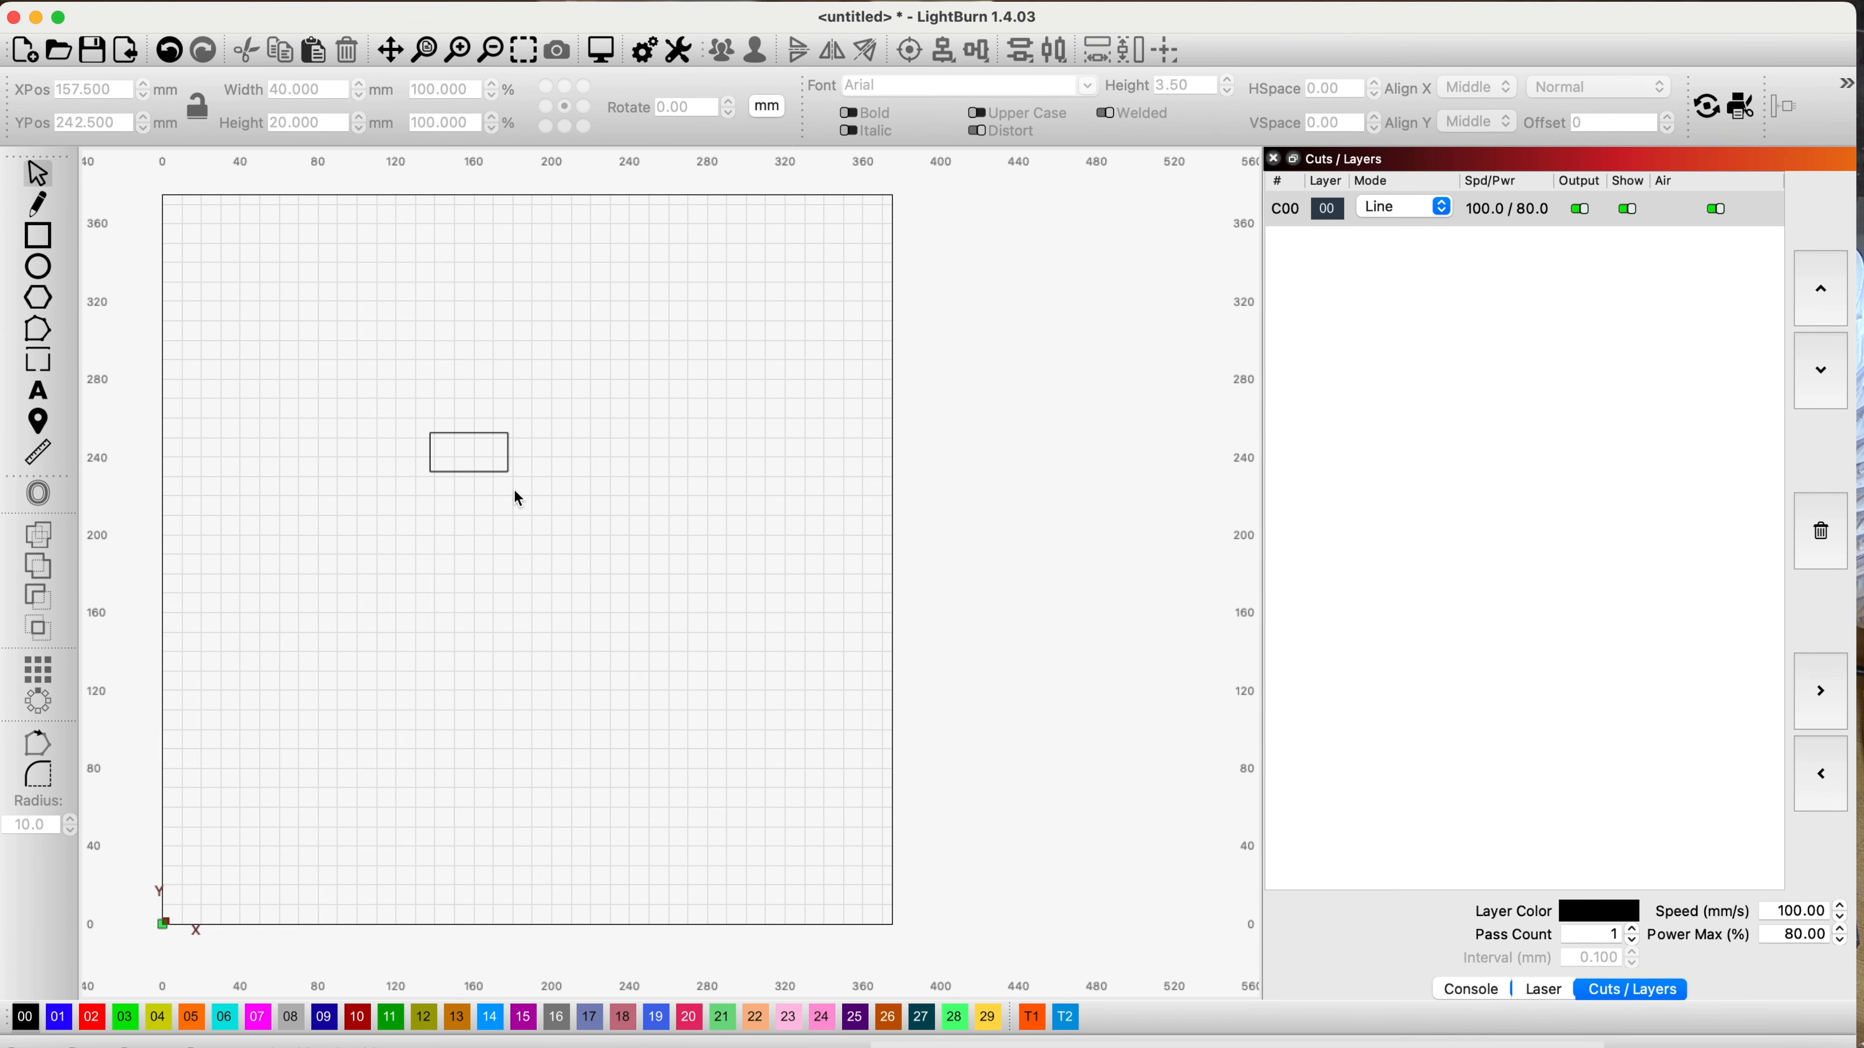
Move the rectangle onto the workspace grid lines with its center at X 160, Y 240 mm.
scroll(451, 478, "up", 3)
scroll(451, 475, "up", 4)
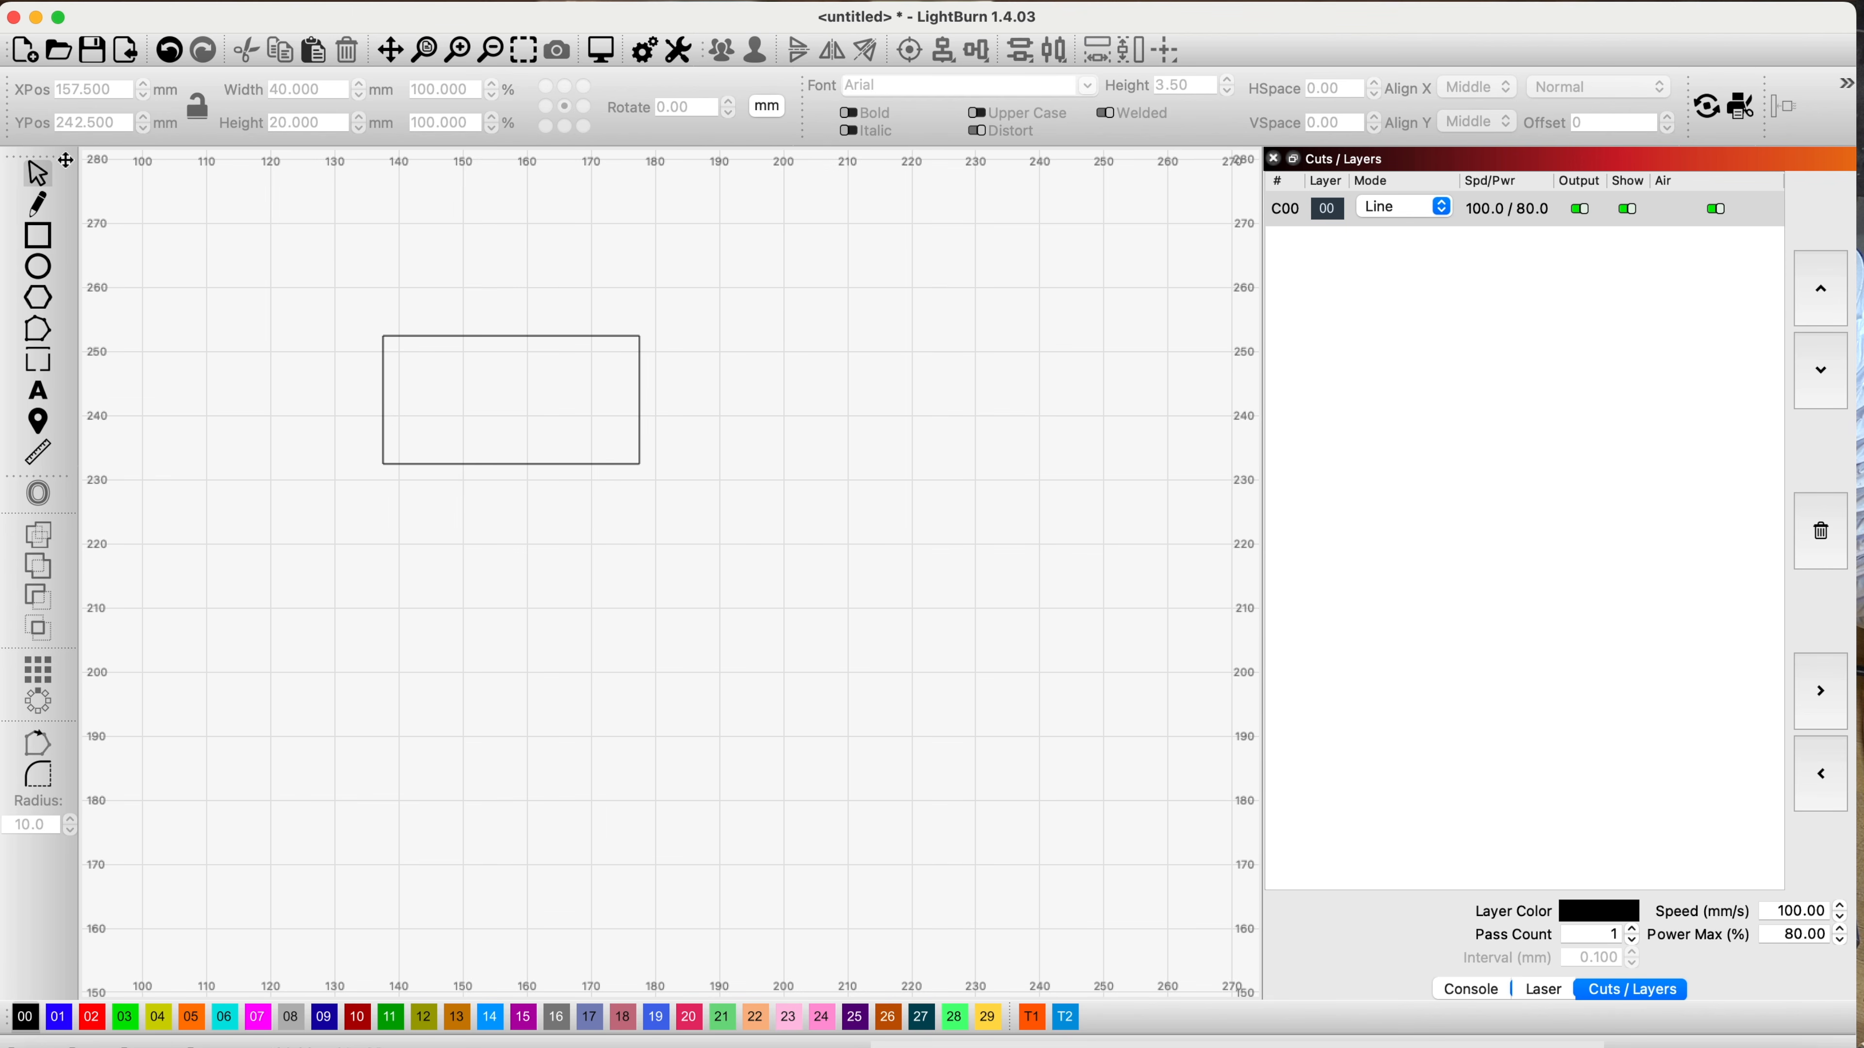
left_click(441, 336)
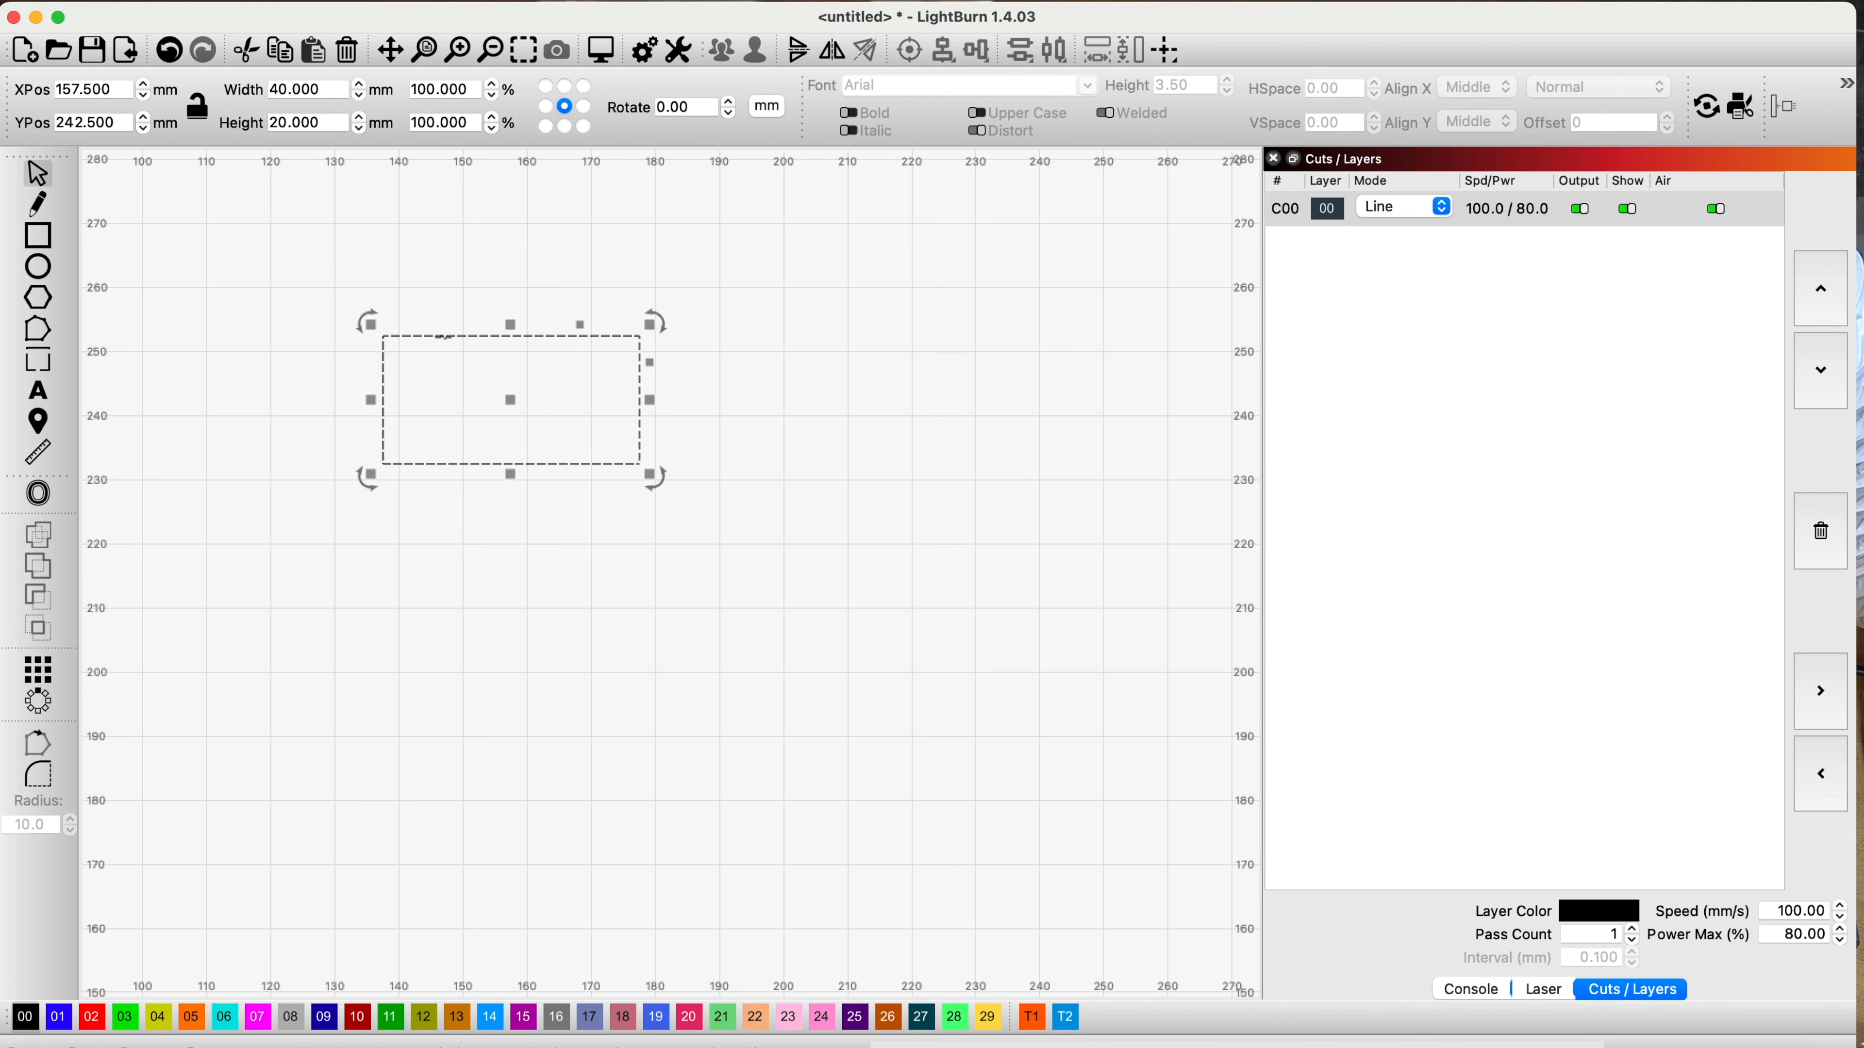
mouse_move(512, 397)
left_mouse_down()
mouse_move(514, 430)
mouse_move(527, 418)
left_mouse_up()
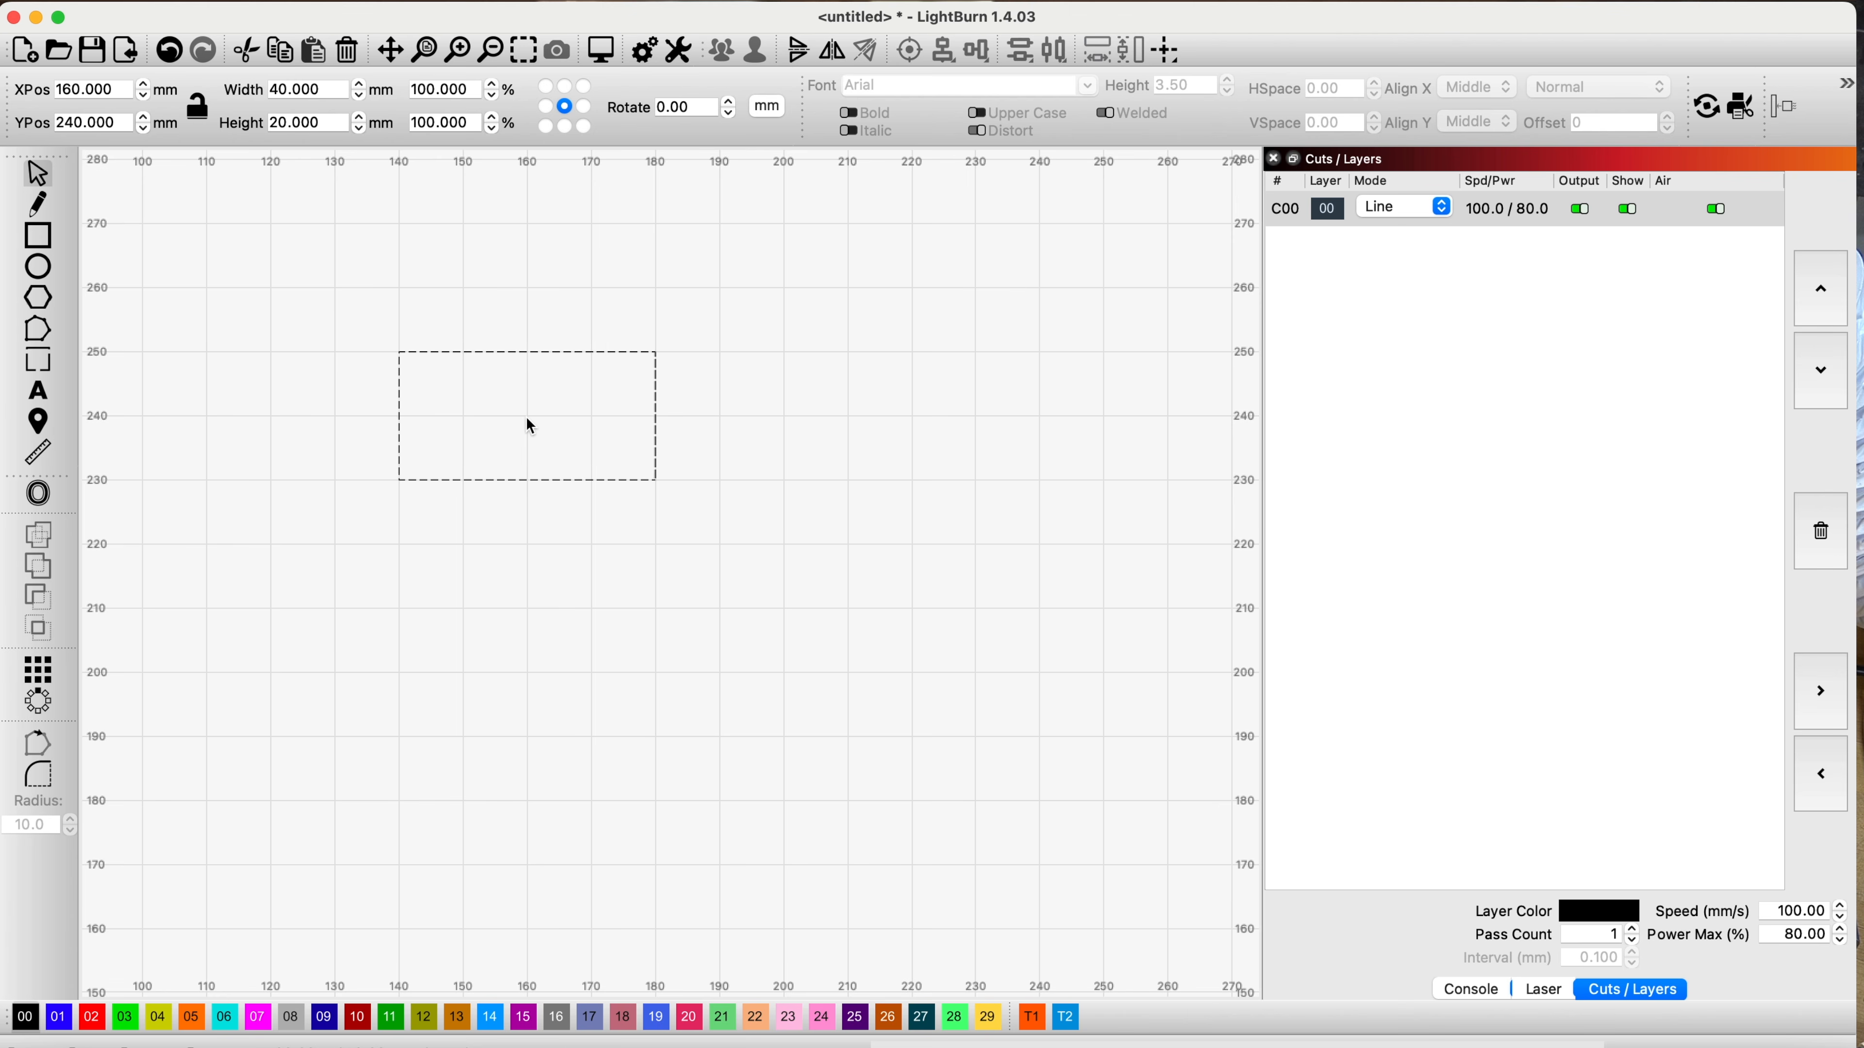
left_click_drag(529, 421, 529, 421)
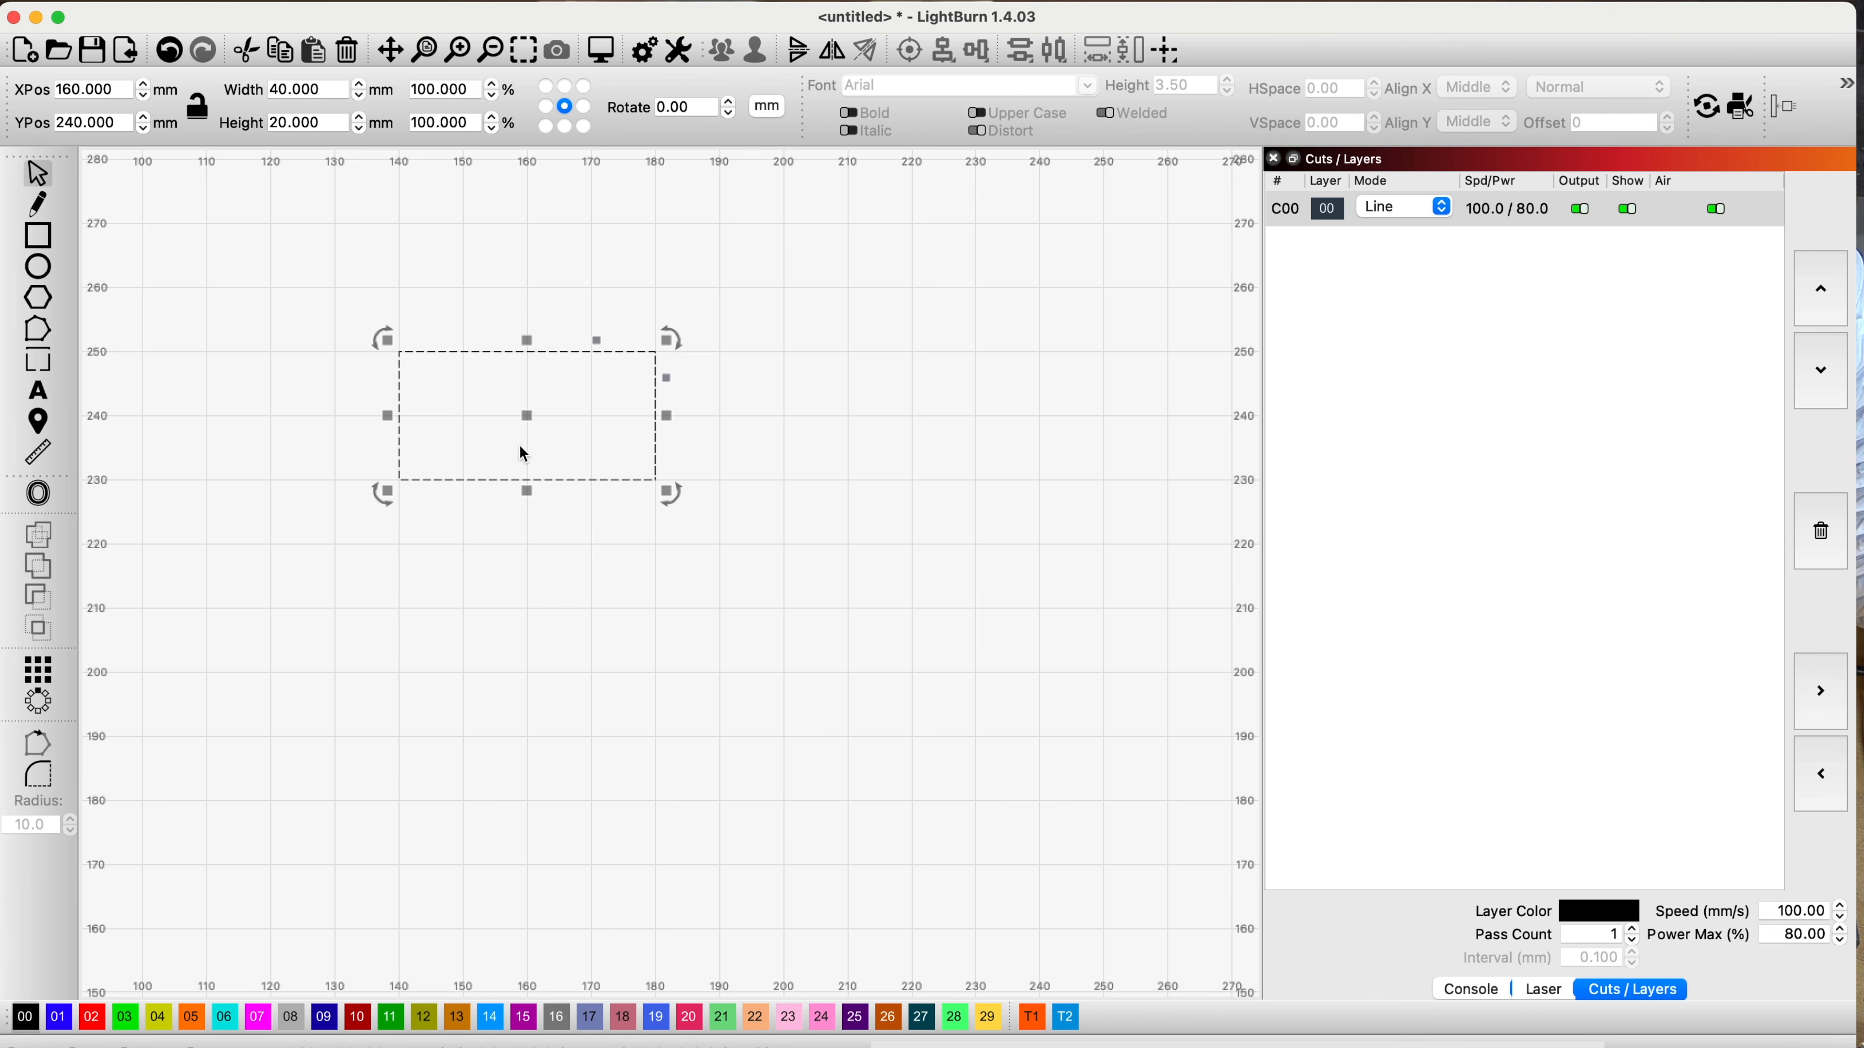
Move the rectangle horizontally to center it at X 270, Y 240 mm, with its left edge at X 250 mm.
left_click_drag(527, 416, 1237, 424)
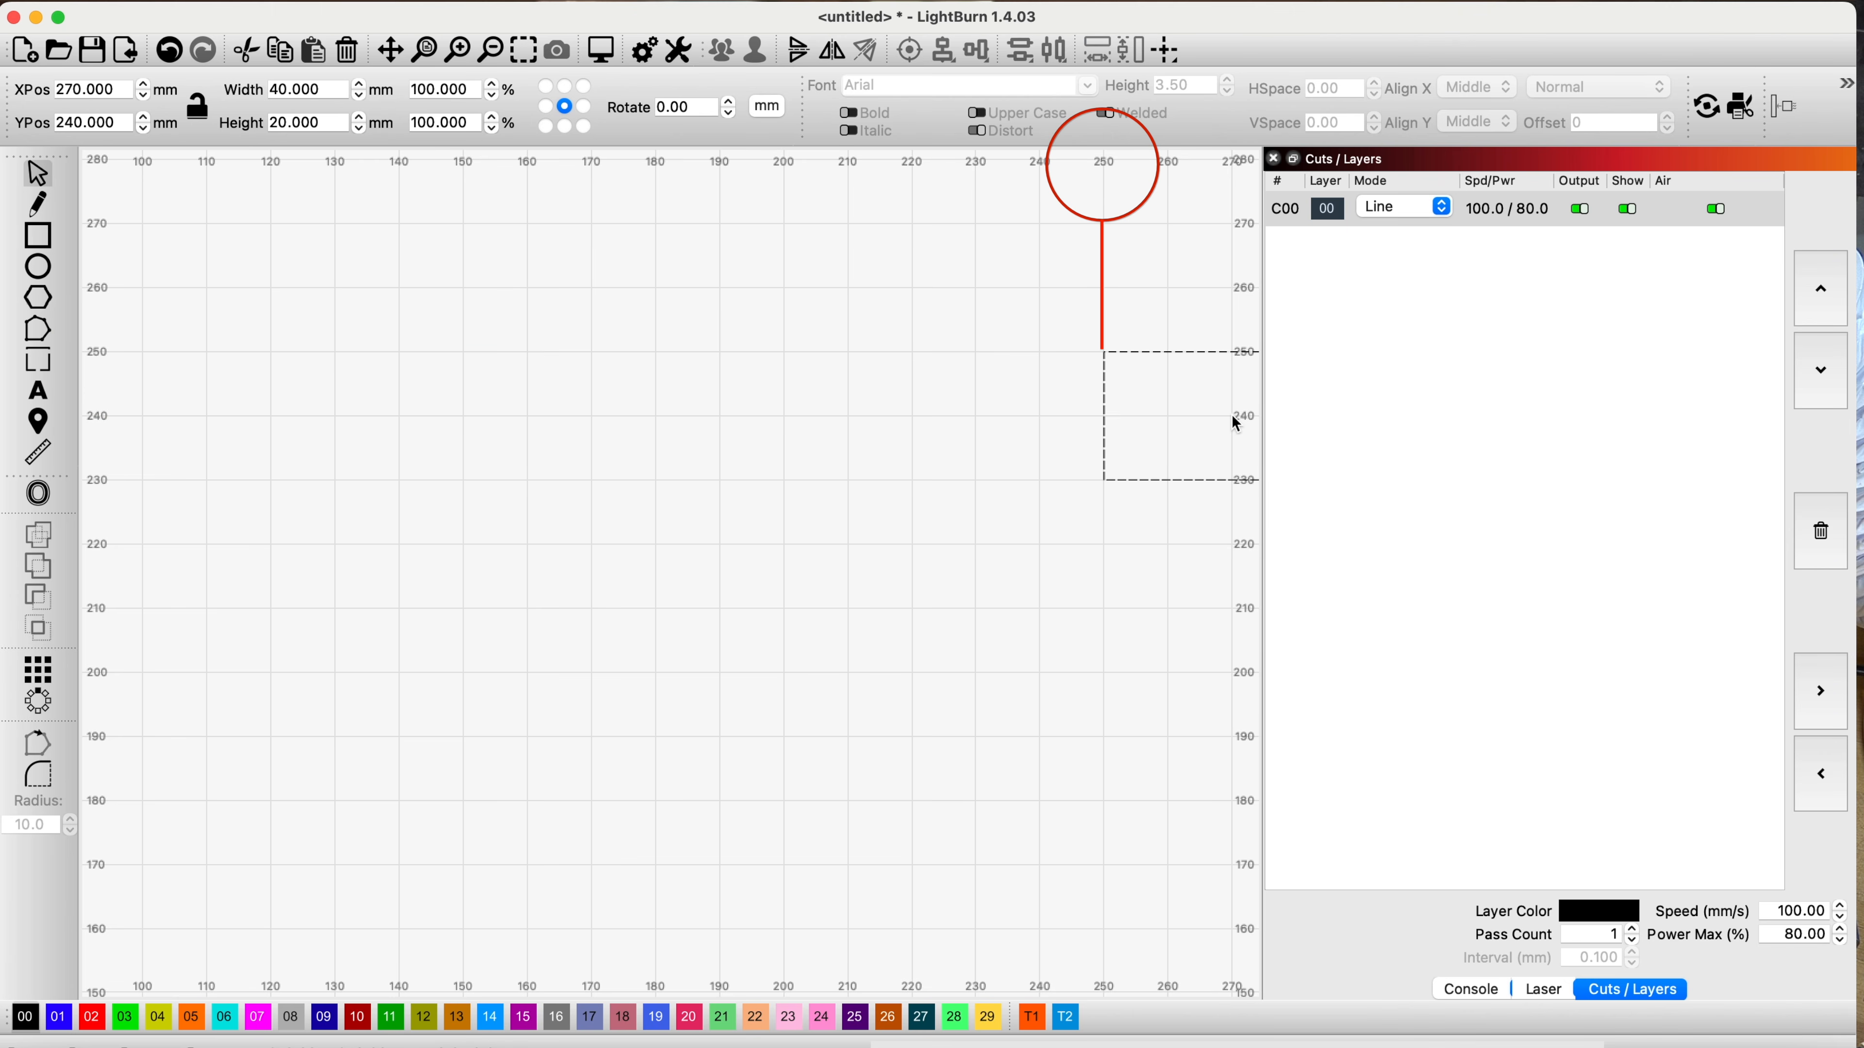
left_click_drag(1237, 424, 1237, 425)
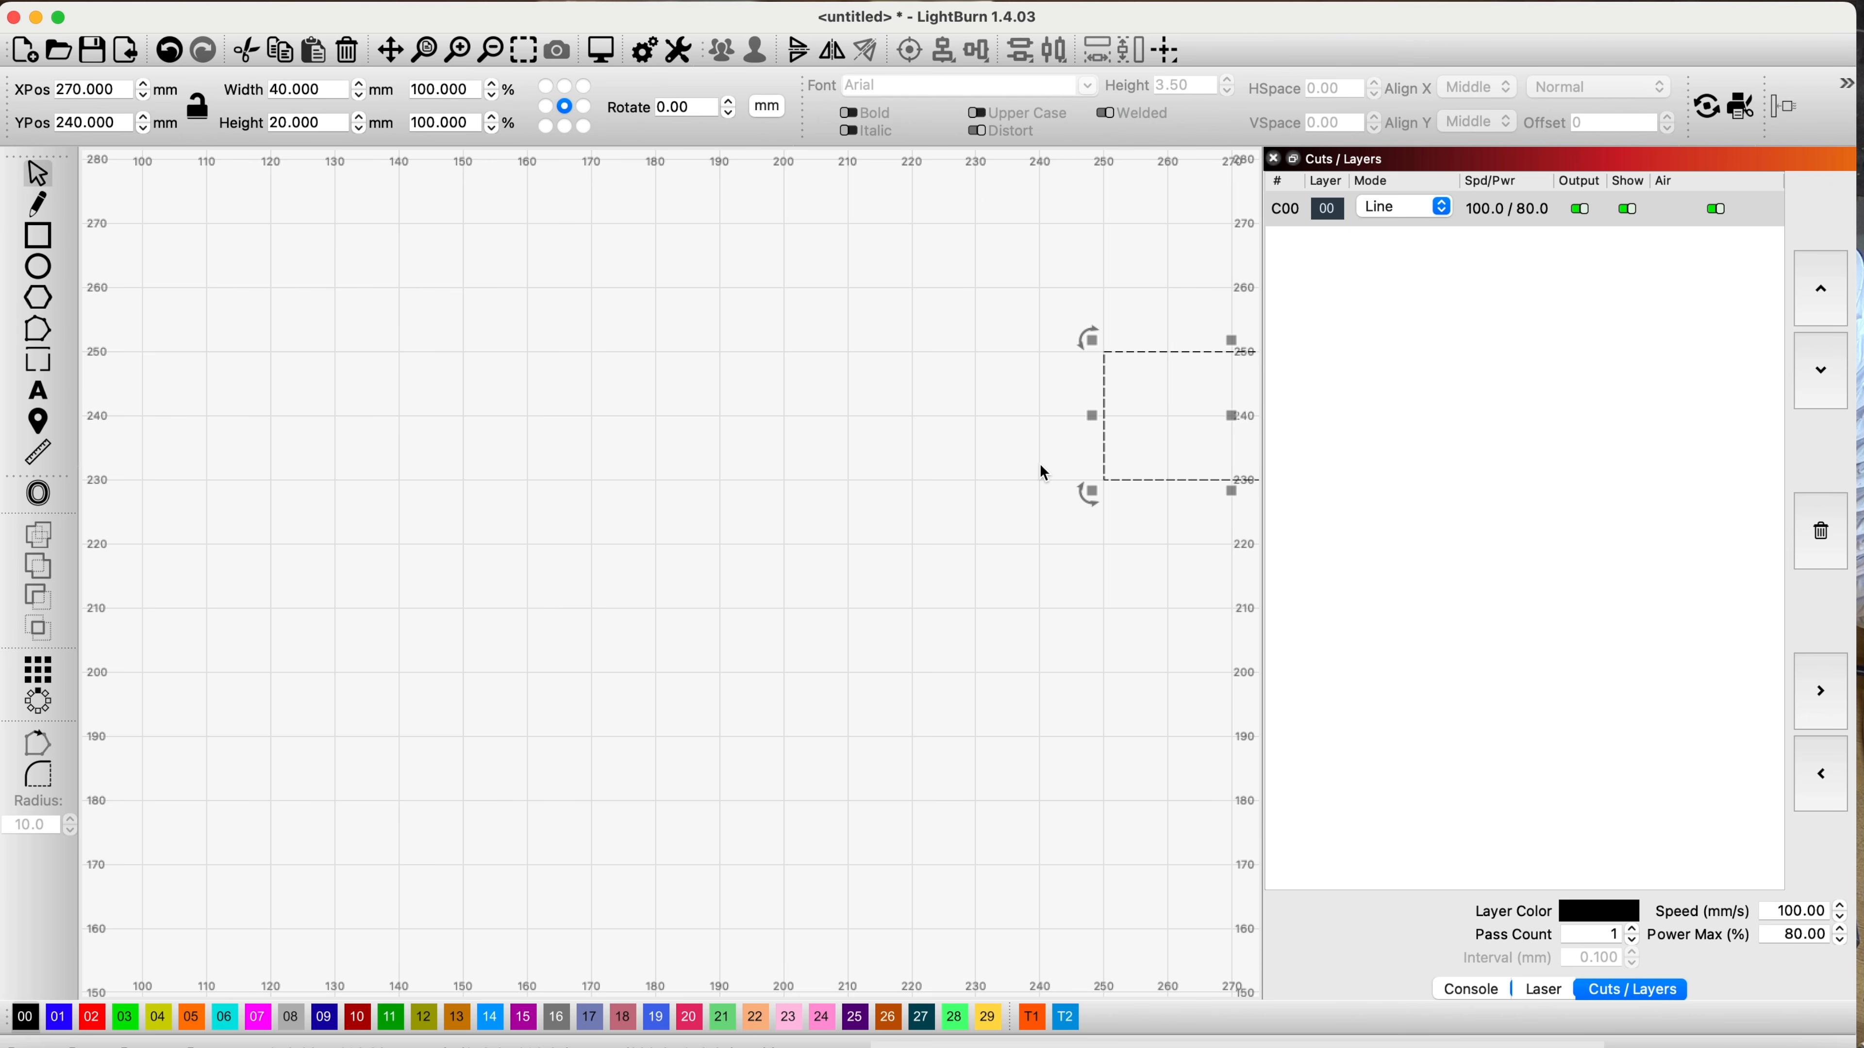
scroll(1042, 468, "down", 8)
scroll(1138, 446, "up", 6)
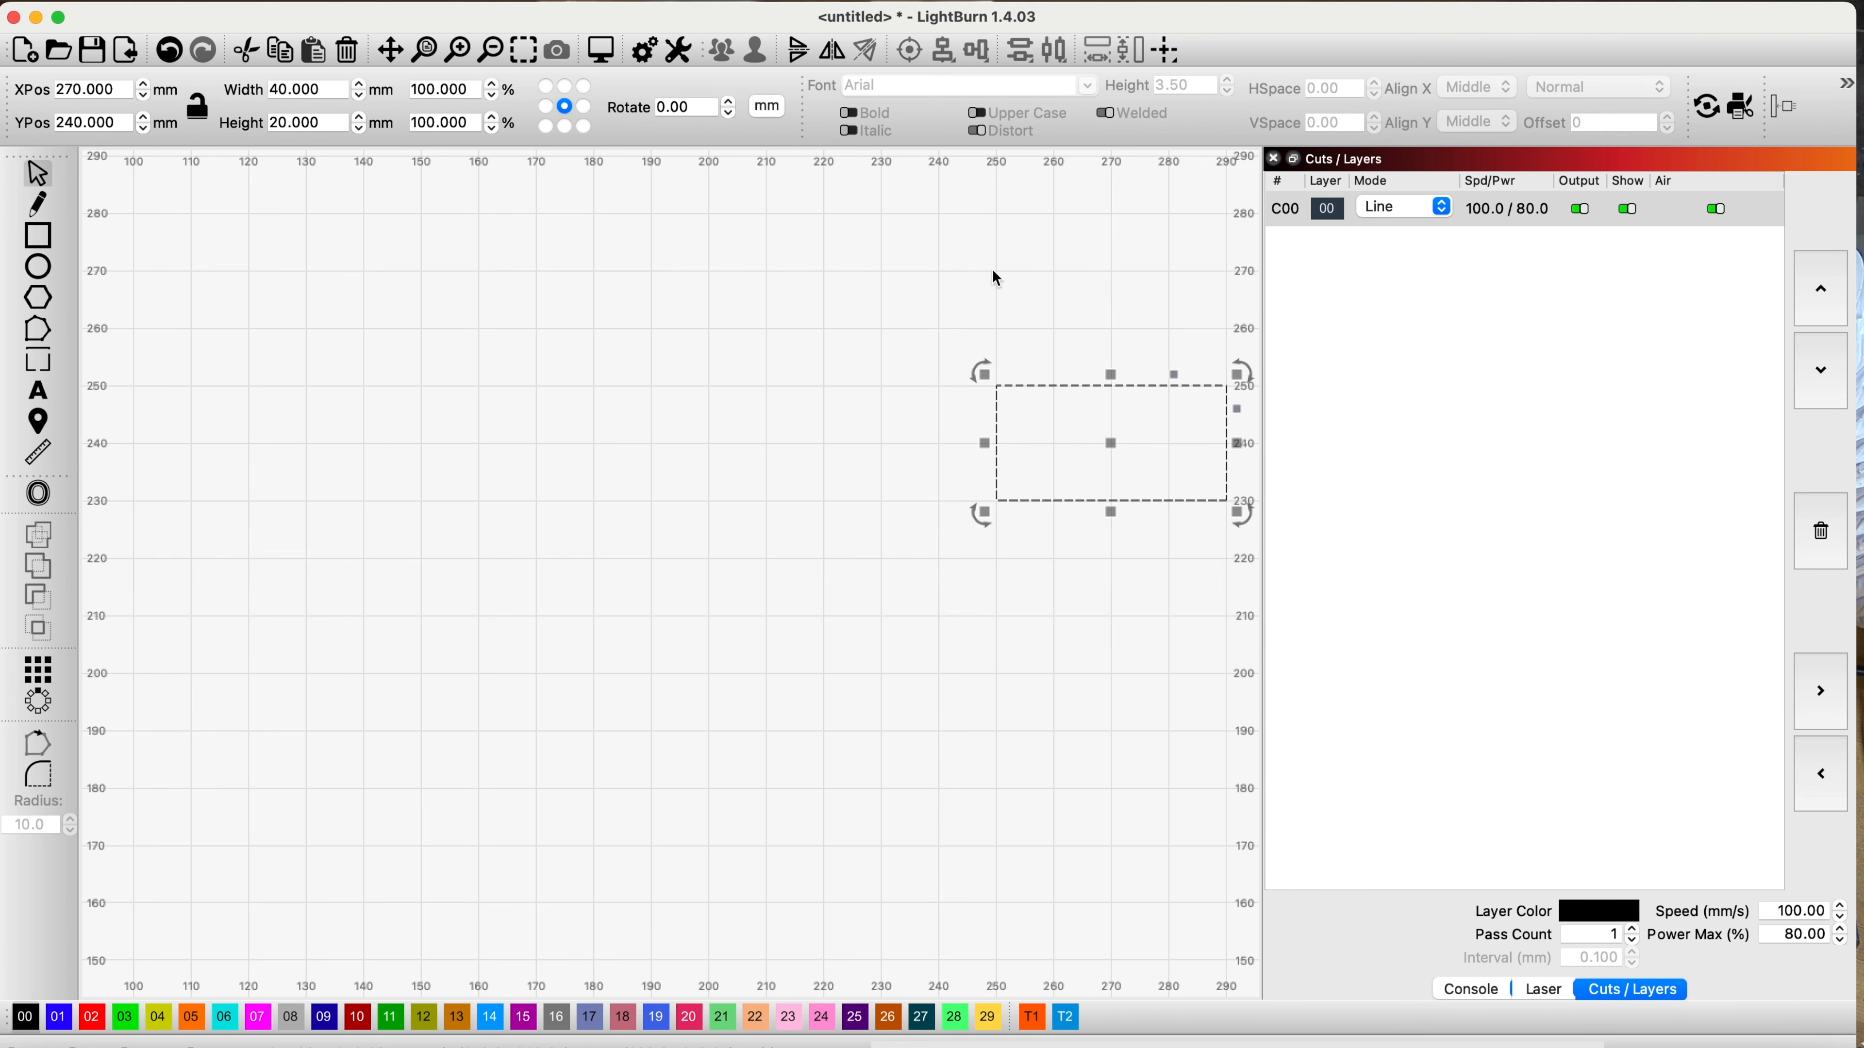